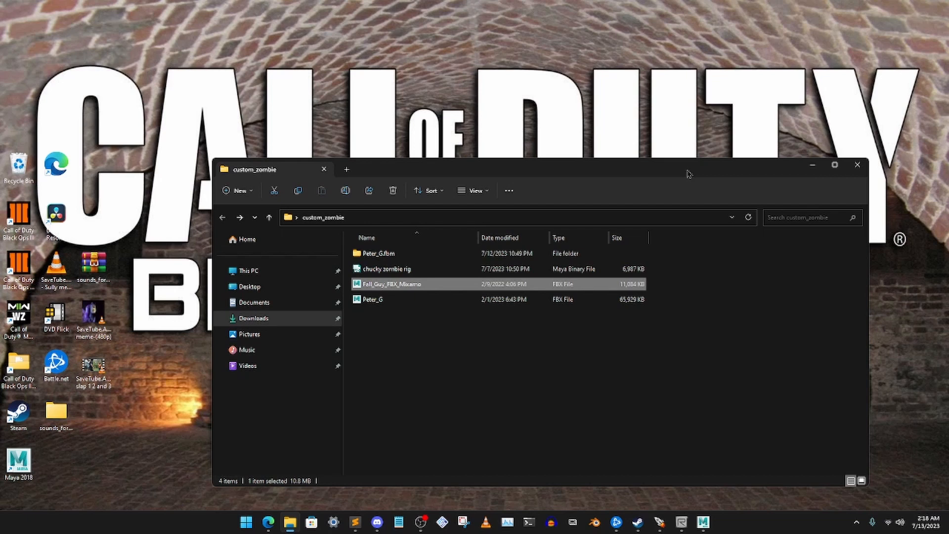
- Look over the Fall_Guy_FBX_Mixamo, Peter_G and chucky zombie rig files in the custom_zombie folder
{"action": "left_click", "coordinate": [400, 301]}
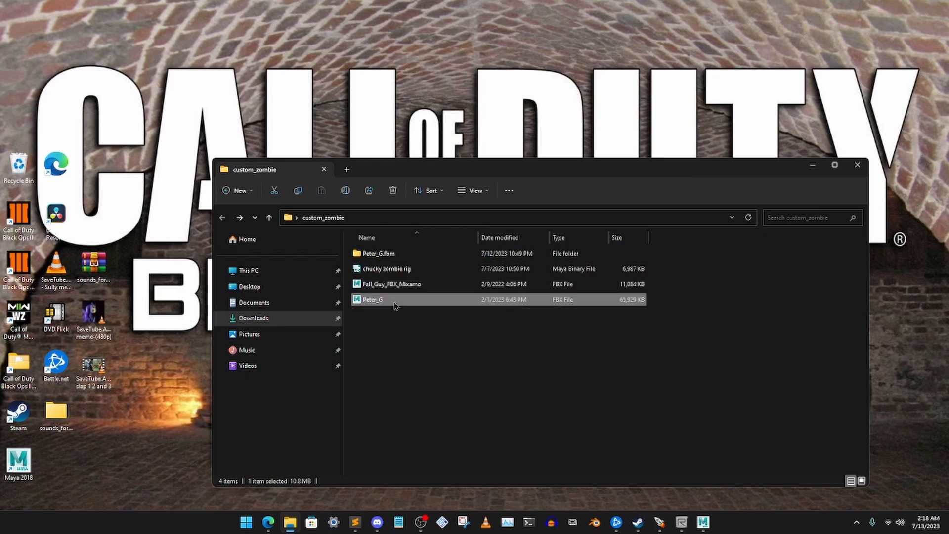
{"action": "left_click", "coordinate": [394, 286]}
{"action": "left_click", "coordinate": [401, 301]}
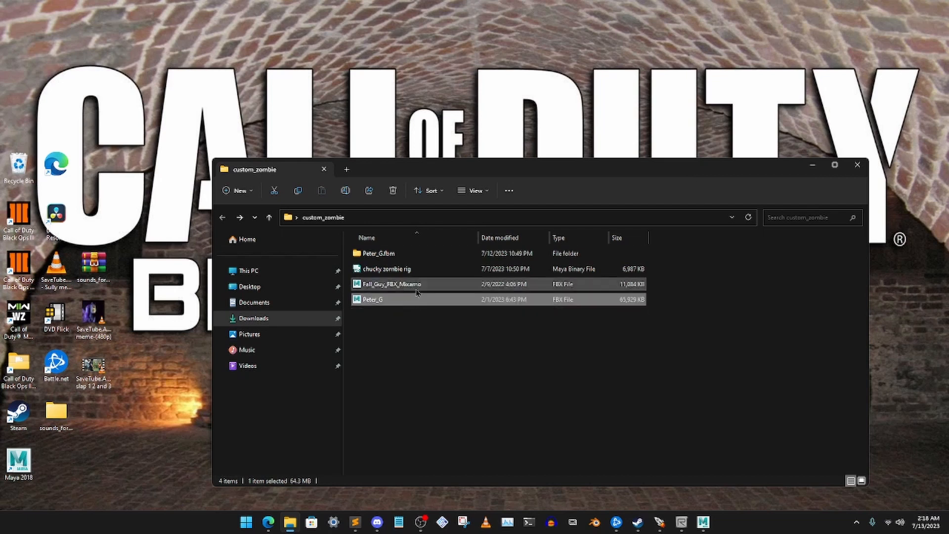
{"action": "left_click", "coordinate": [395, 287]}
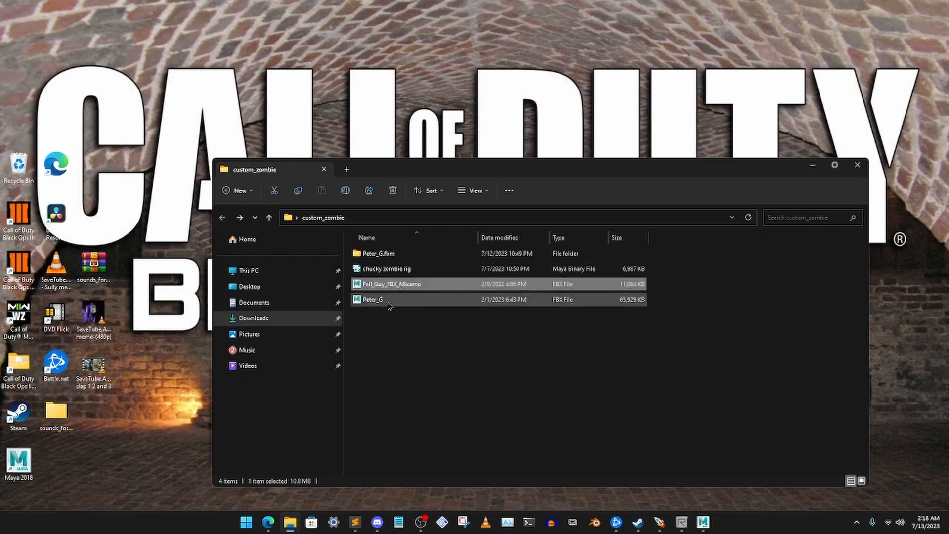
{"action": "left_click", "coordinate": [365, 303]}
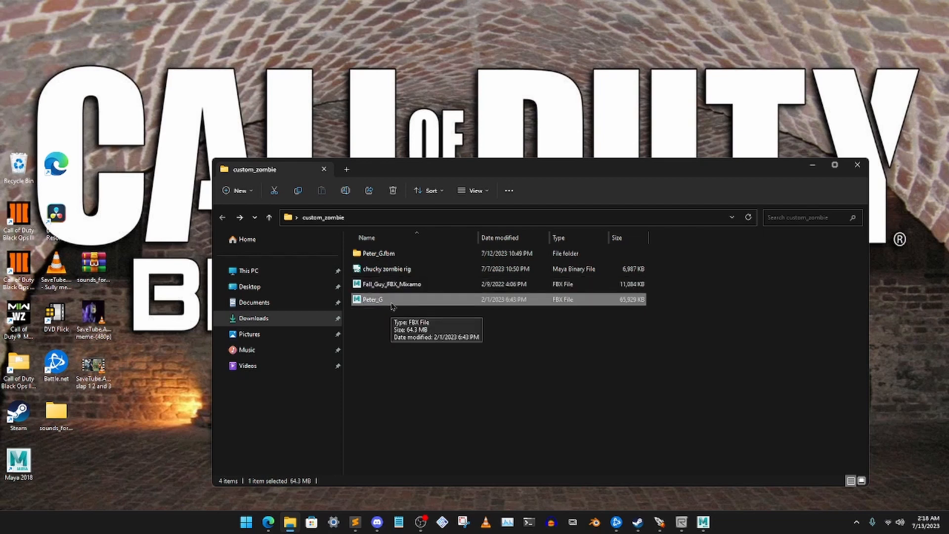
{"action": "left_click", "coordinate": [392, 271]}
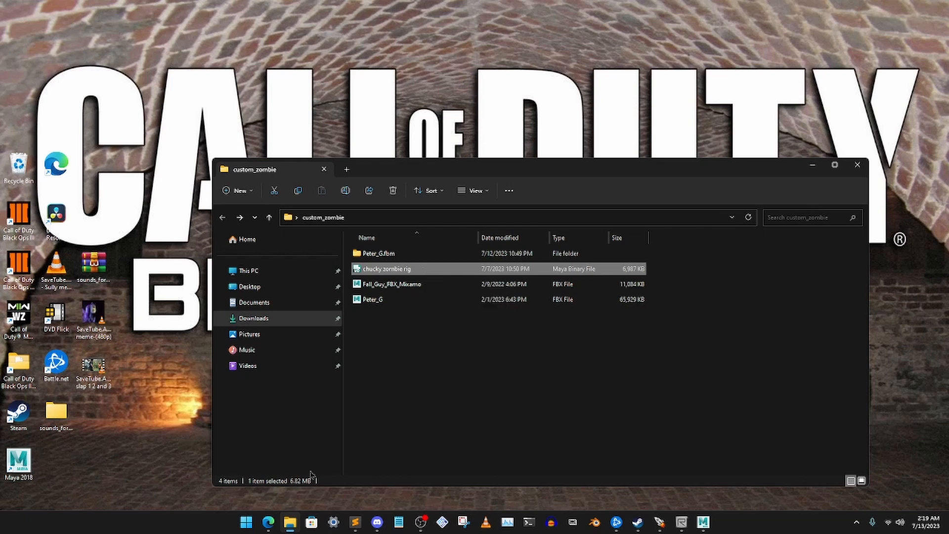
- Switch to the web browser and view the buff Fall Guy model from other angles on its Sketchfab page
{"action": "left_click", "coordinate": [268, 522]}
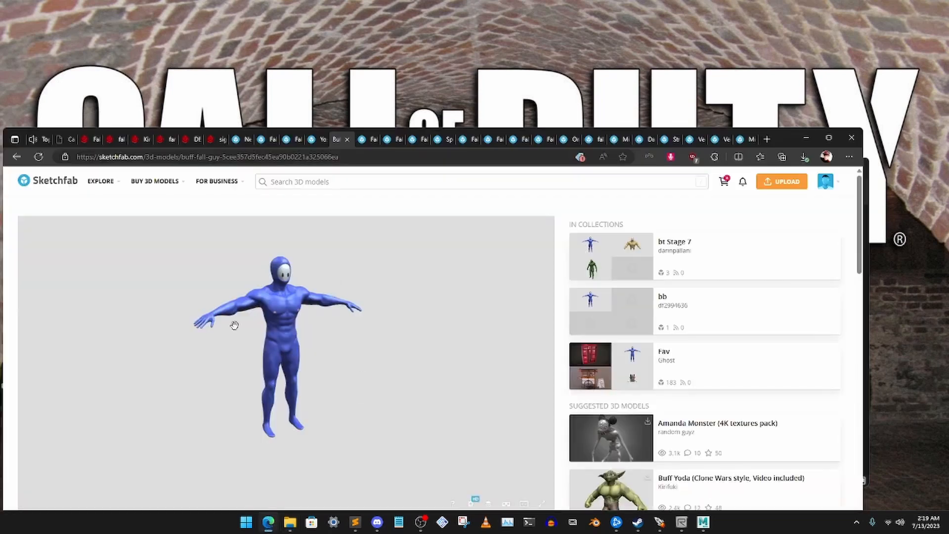
{"action": "mouse_move", "coordinate": [313, 347]}
{"action": "left_mouse_down"}
{"action": "mouse_move", "coordinate": [207, 351]}
{"action": "mouse_move", "coordinate": [391, 289]}
{"action": "left_mouse_up"}
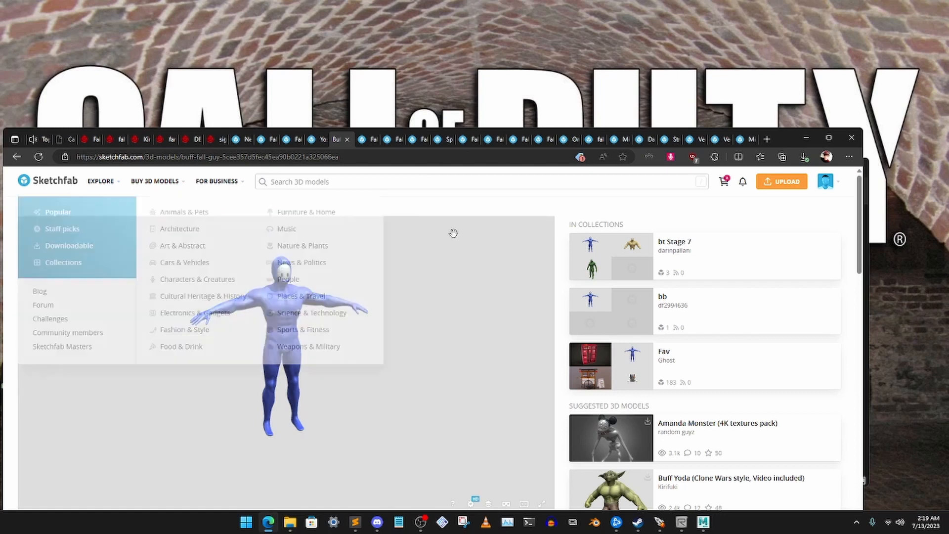
{"action": "mouse_move", "coordinate": [823, 186]}
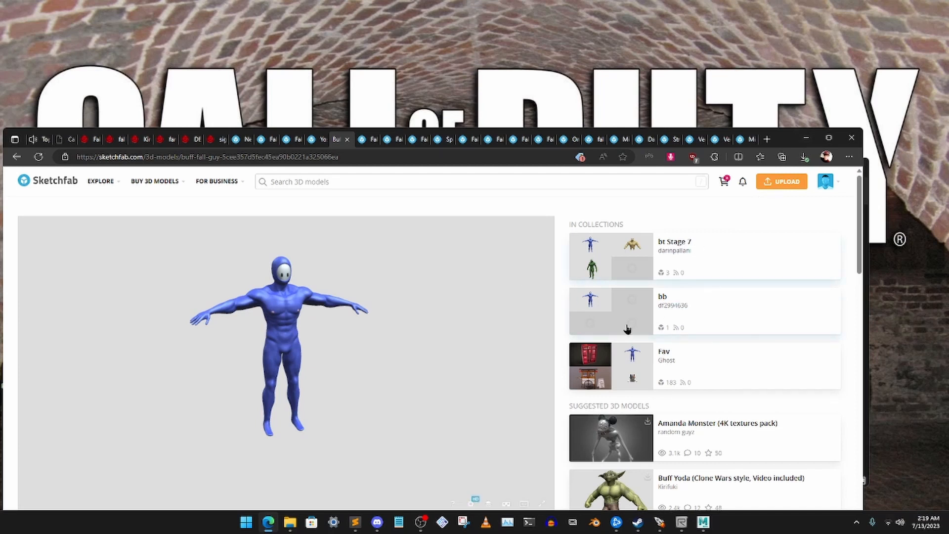
{"action": "mouse_move", "coordinate": [153, 181]}
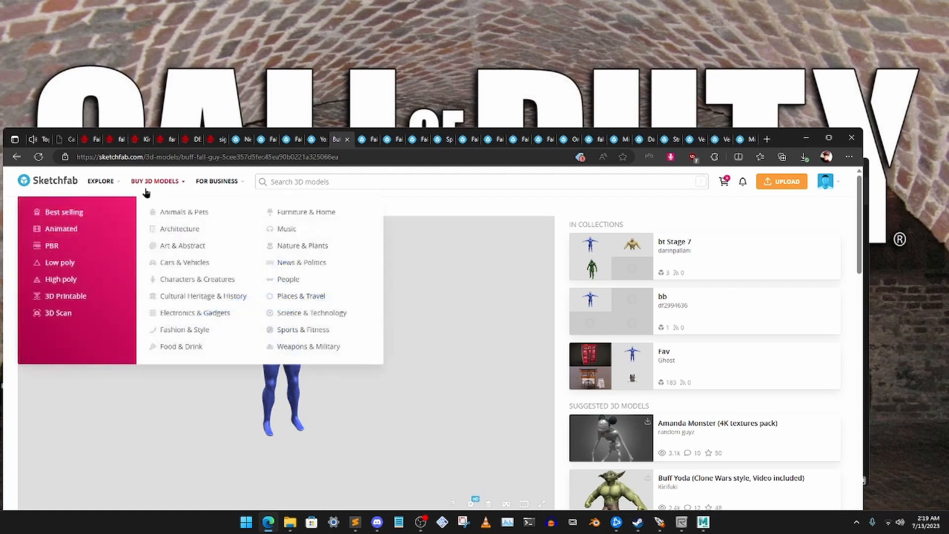
{"action": "mouse_move", "coordinate": [106, 184]}
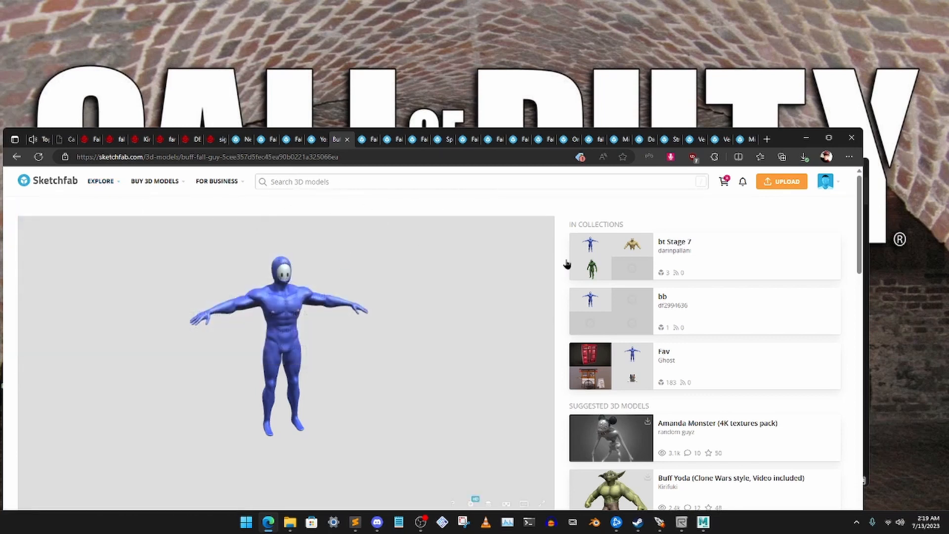
{"action": "left_click", "coordinate": [803, 140]}
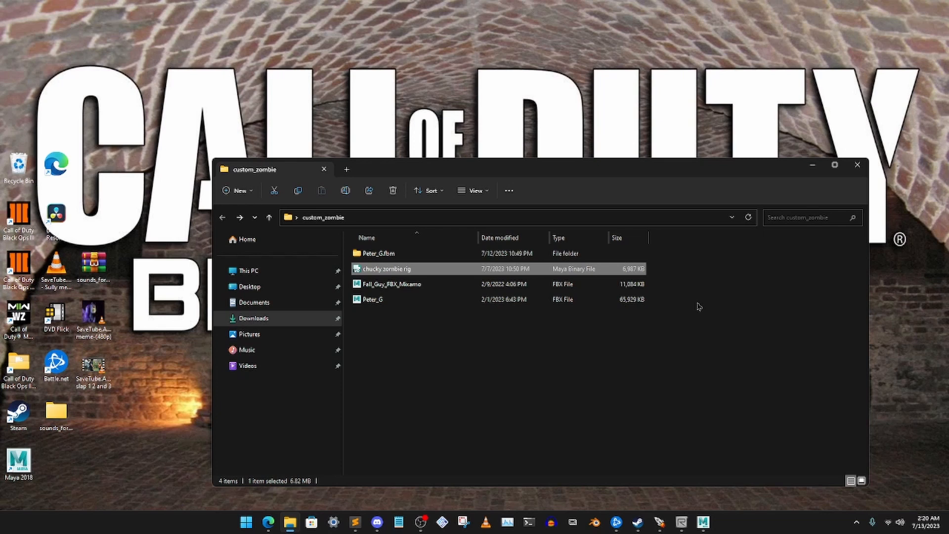
- Switch to Maya and look over the Call of Duty Tools commands
{"action": "left_click", "coordinate": [703, 522]}
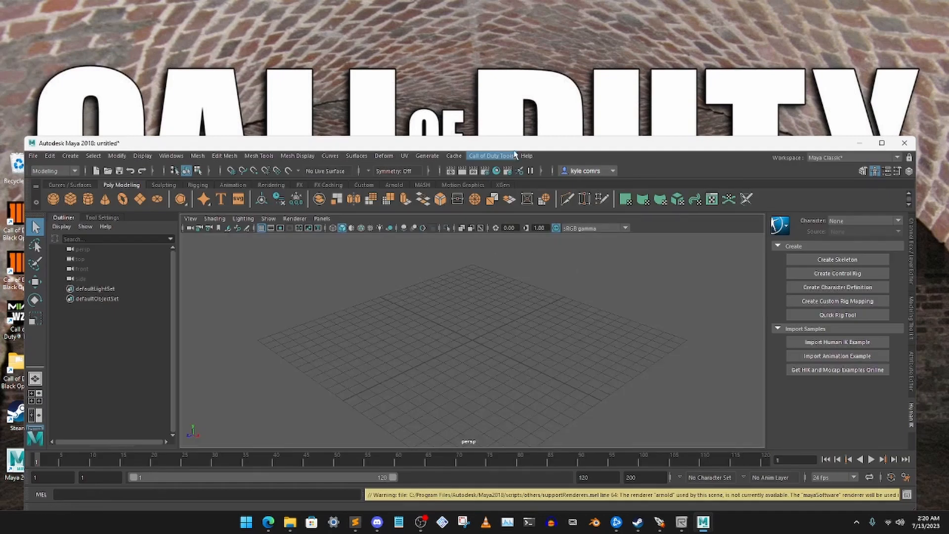
{"action": "left_click_drag", "start_coordinate": [528, 147], "coordinate": [519, 150]}
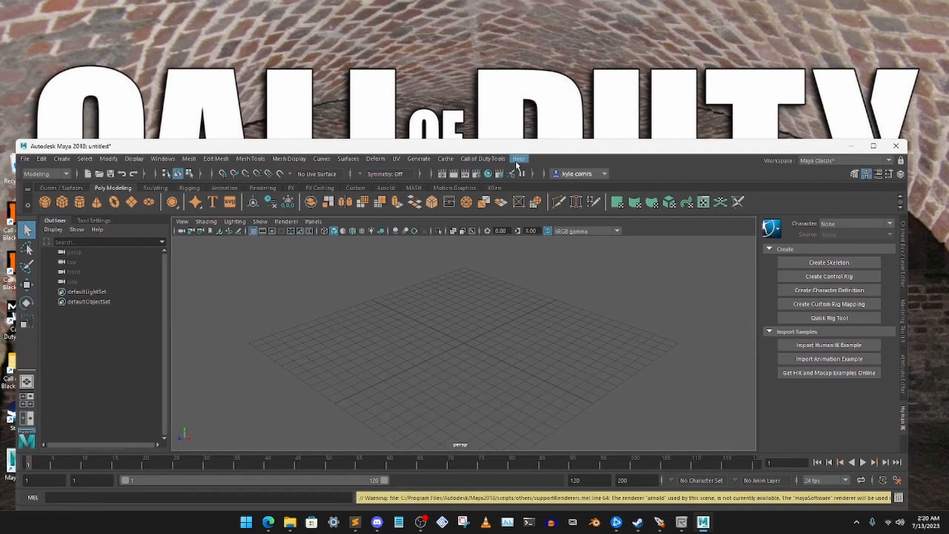
{"action": "left_click", "coordinate": [470, 160]}
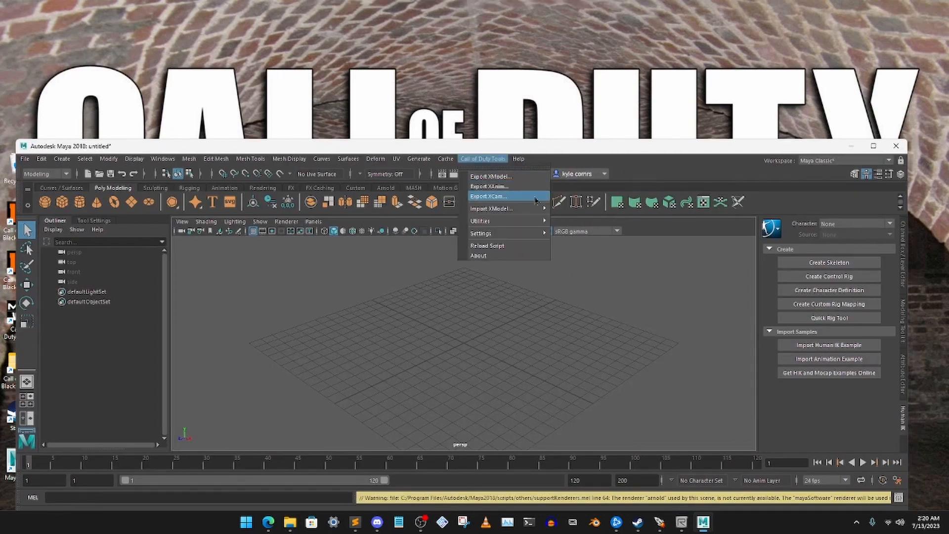
{"action": "left_click", "coordinate": [547, 155]}
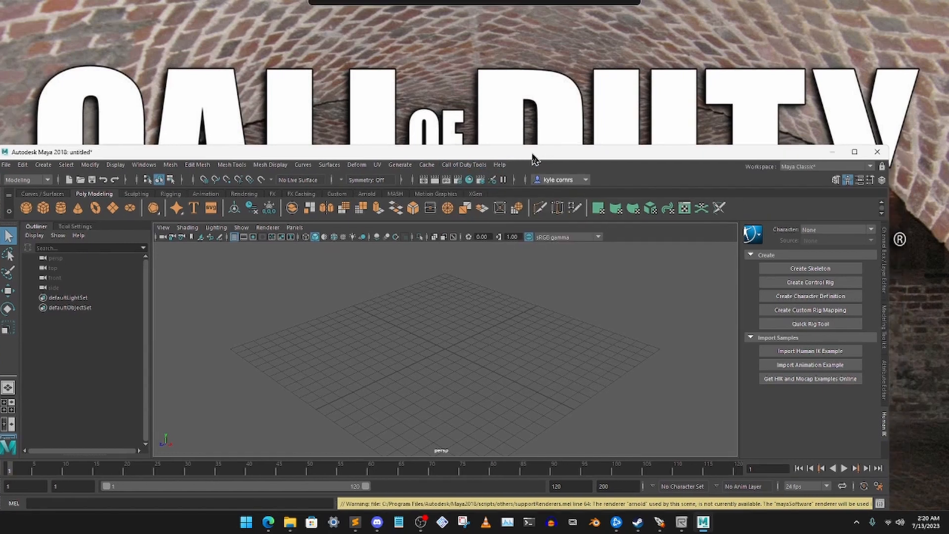
{"action": "left_click_drag", "start_coordinate": [547, 155], "coordinate": [535, 160]}
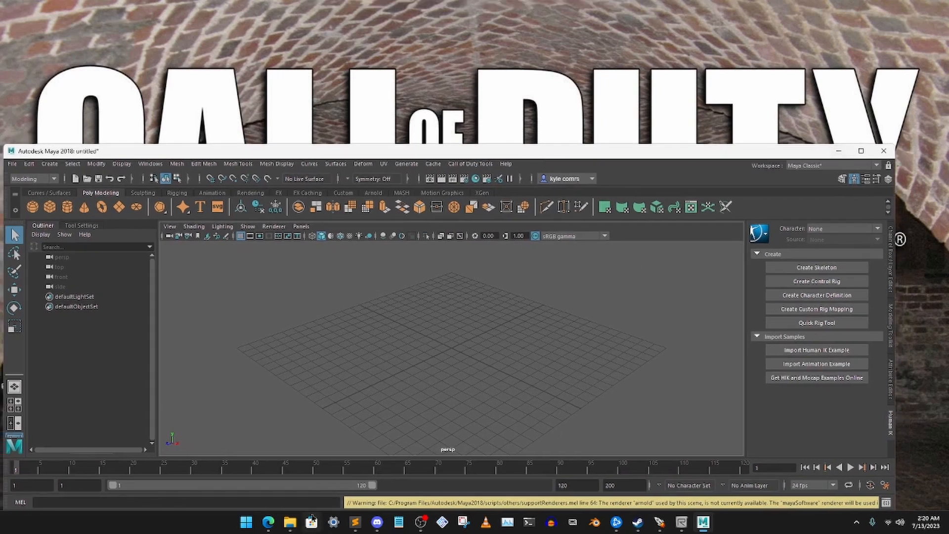
- Import Fall_Guy_FBX_Mixamo from the custom_zombie folder into the empty Maya scene
{"action": "left_click", "coordinate": [290, 522]}
{"action": "left_click_drag", "start_coordinate": [464, 173], "coordinate": [771, 179]}
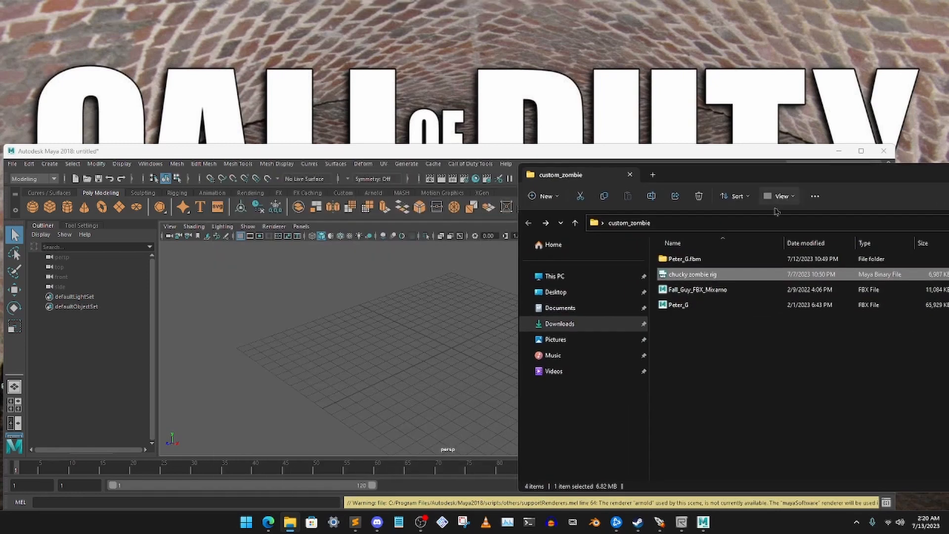
{"action": "left_click", "coordinate": [704, 309]}
{"action": "left_click", "coordinate": [695, 295]}
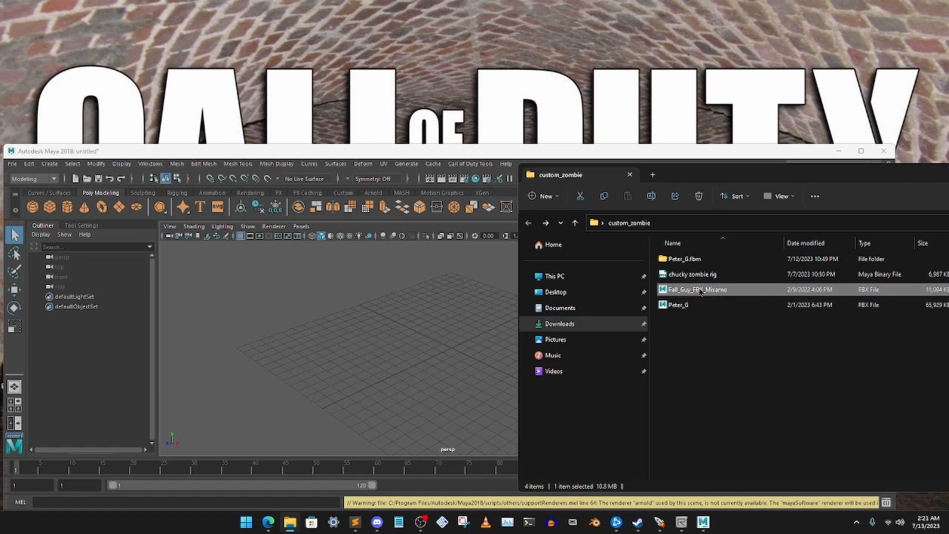
{"action": "left_click_drag", "start_coordinate": [695, 295], "coordinate": [415, 339]}
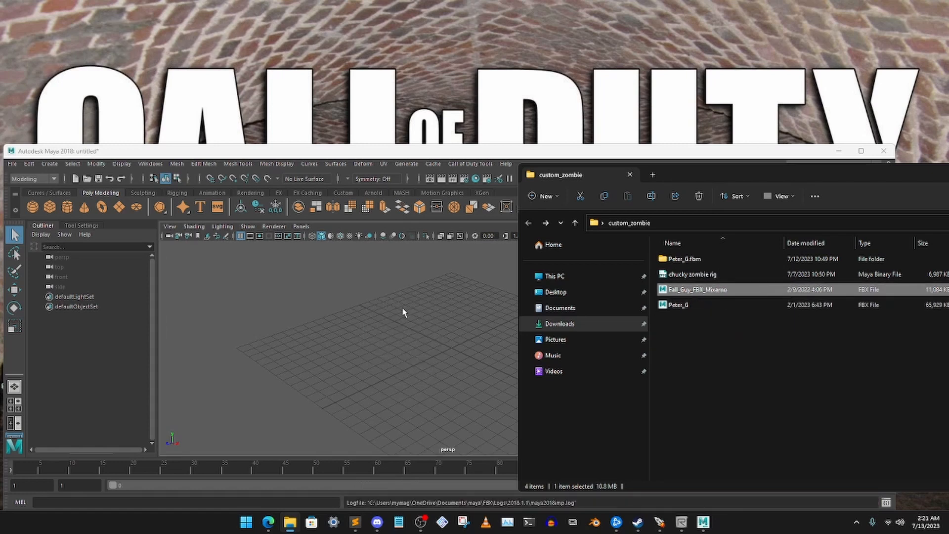
- Delete the imported CINEMA_4D_Editor camera from the scene
{"action": "scroll", "coordinate": [443, 314], "scroll_direction": "down", "scroll_amount": 4}
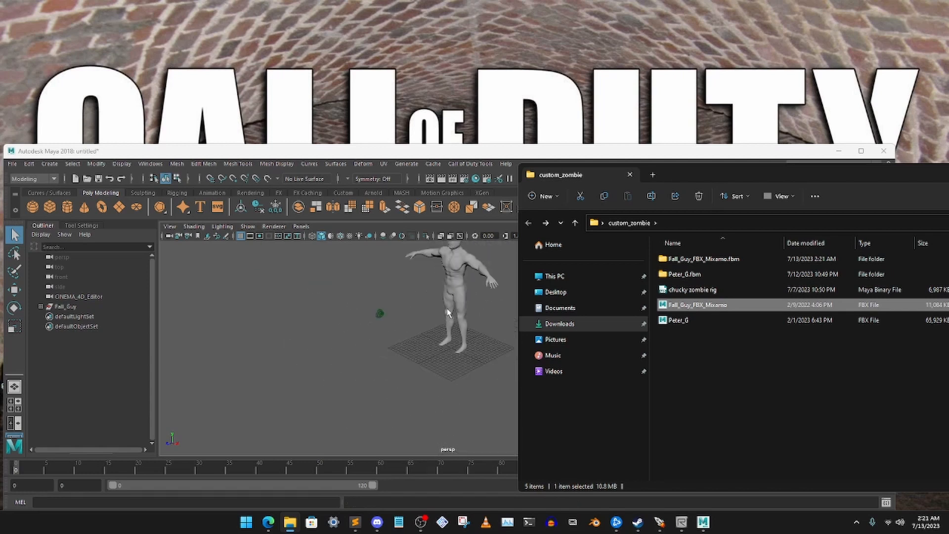
{"action": "middle_click_drag", "start_coordinate": [446, 310], "coordinate": [408, 350], "text": "alt"}
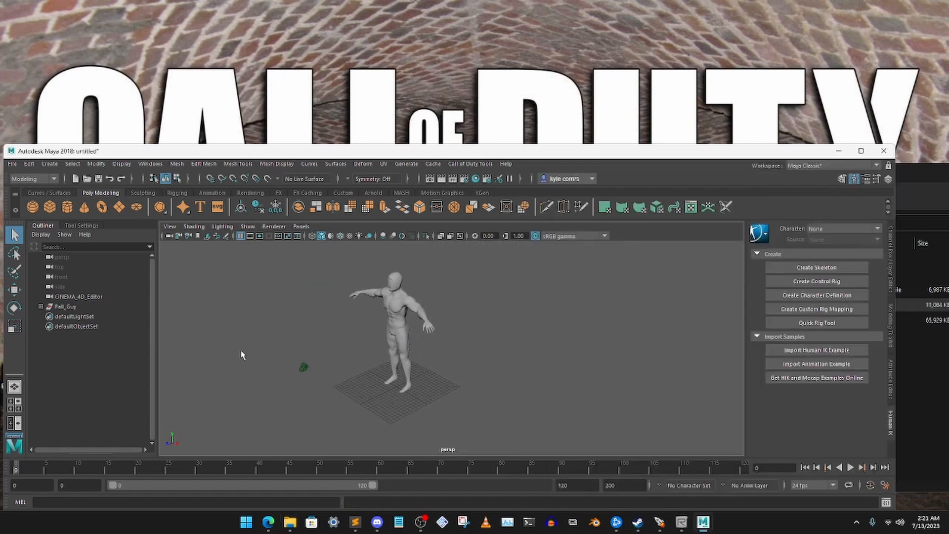
{"action": "left_click", "coordinate": [304, 368]}
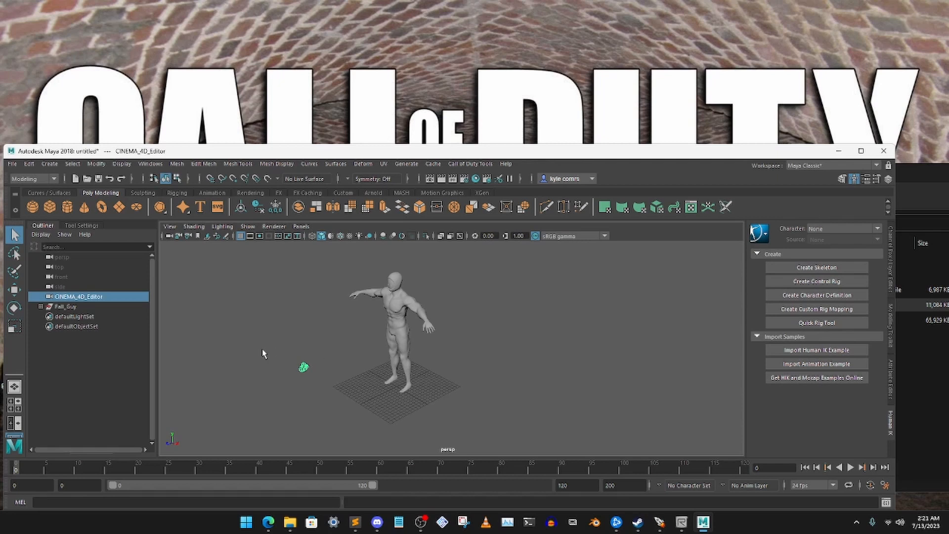
{"action": "key", "text": "Delete"}
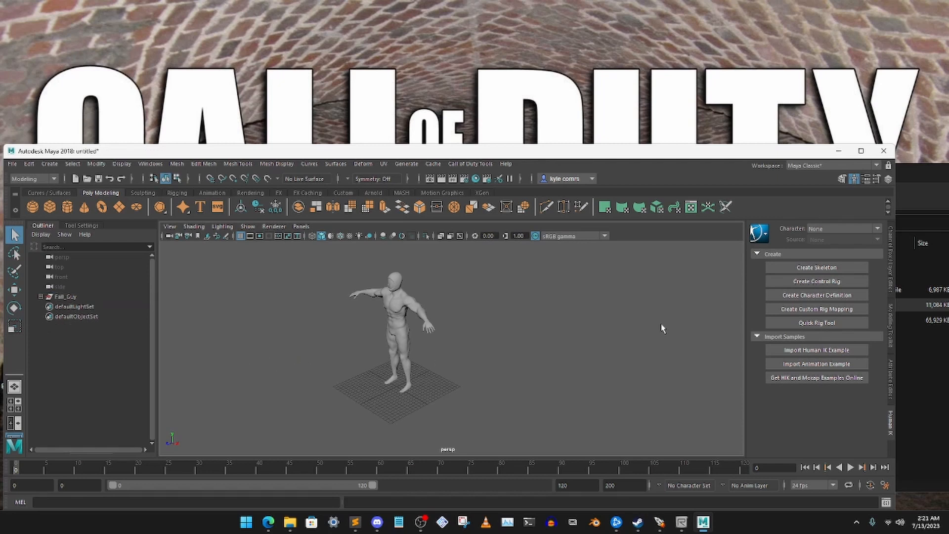
- Import the chucky zombie rig file from the custom_zombie folder into the scene and put the folder window away
{"action": "left_click", "coordinate": [928, 372]}
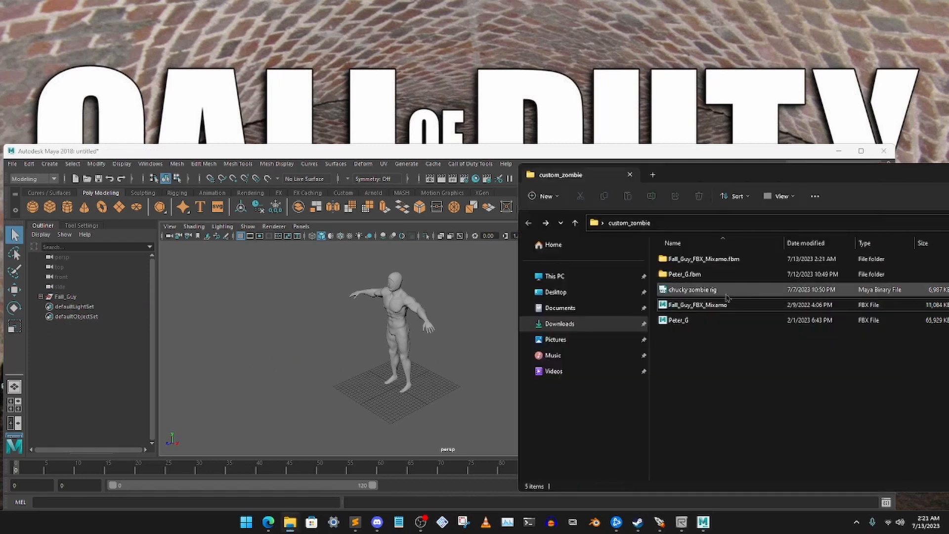
{"action": "left_click", "coordinate": [717, 296]}
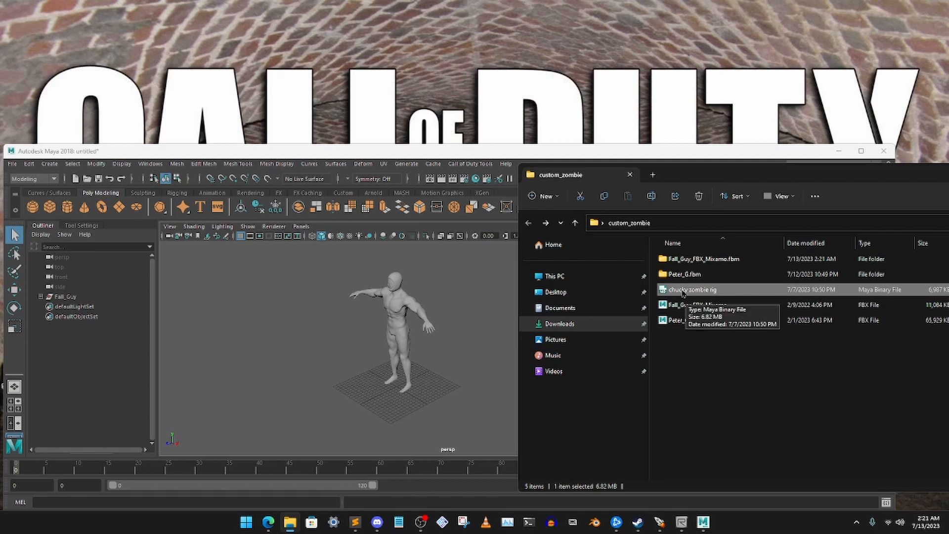
{"action": "left_click_drag", "start_coordinate": [712, 291], "coordinate": [325, 391]}
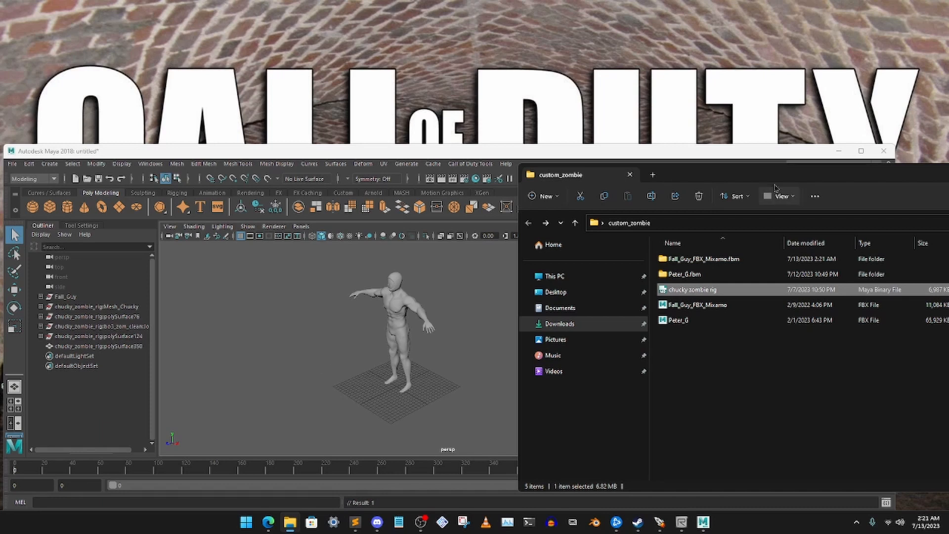
{"action": "left_click_drag", "start_coordinate": [791, 176], "coordinate": [804, 183]}
{"action": "left_click", "coordinate": [834, 175]}
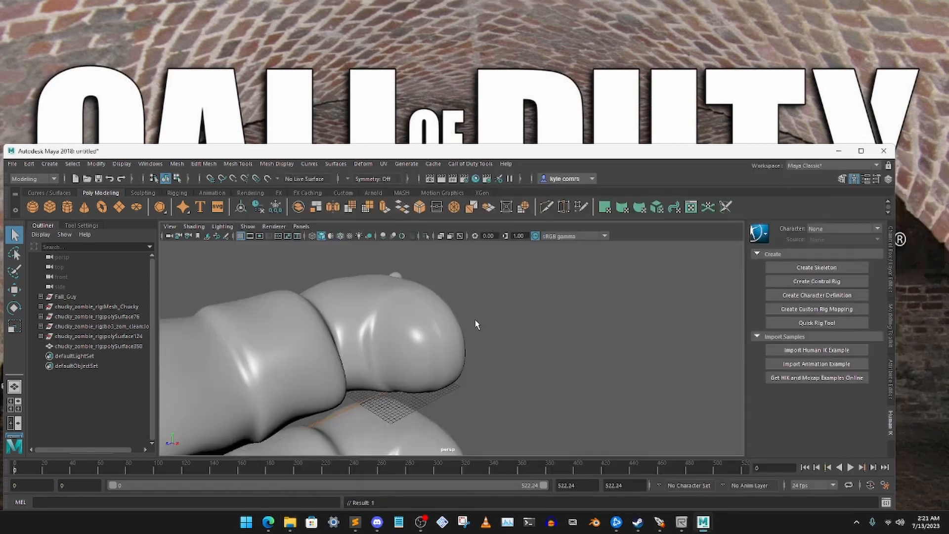
- Examine the imported Chucky model's pose and its size compared with the Fall Guy body
{"action": "scroll", "coordinate": [475, 341], "scroll_direction": "down", "scroll_amount": 8}
{"action": "left_click_drag", "start_coordinate": [451, 364], "coordinate": [408, 360], "text": "alt"}
{"action": "middle_click_drag", "start_coordinate": [384, 343], "coordinate": [432, 324], "text": "alt"}
{"action": "left_click_drag", "start_coordinate": [451, 339], "coordinate": [450, 333], "text": "alt"}
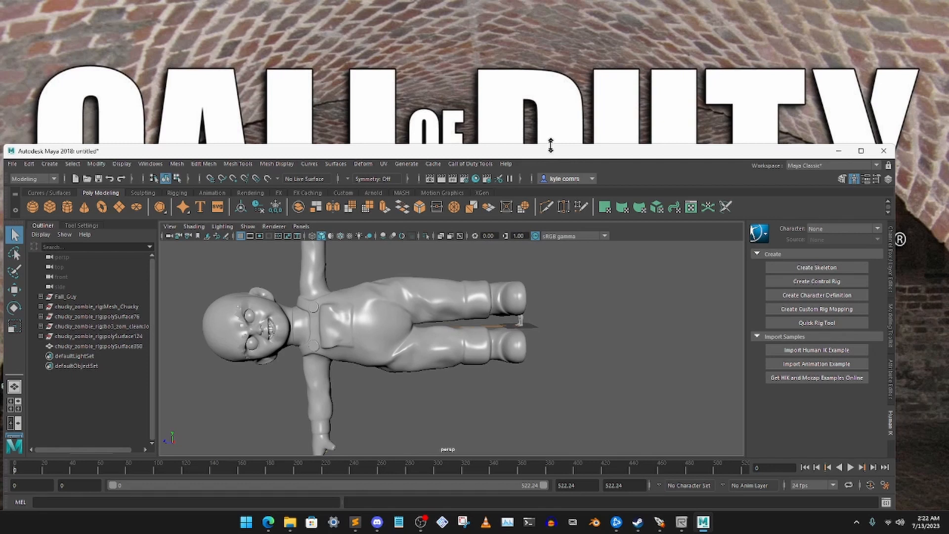
{"action": "left_click_drag", "start_coordinate": [546, 145], "coordinate": [563, 120]}
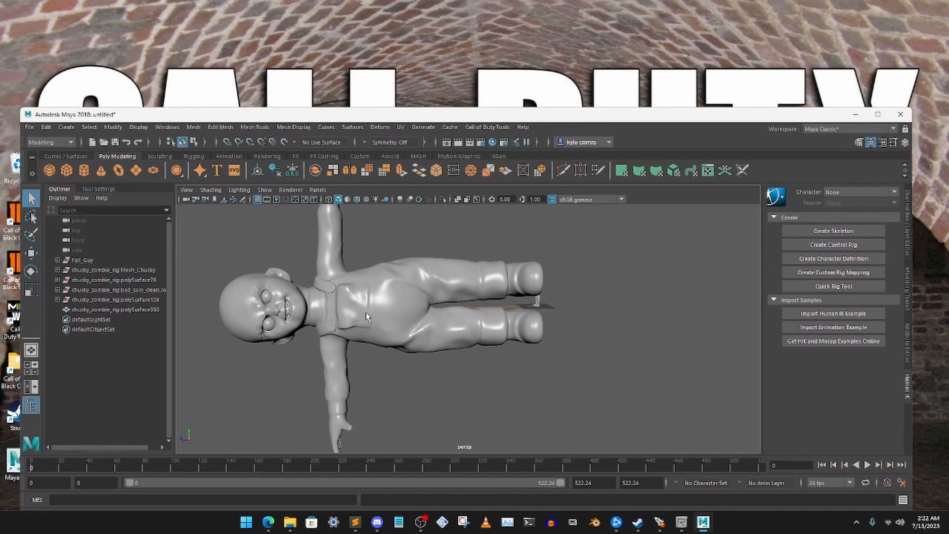
{"action": "left_click_drag", "start_coordinate": [415, 319], "coordinate": [440, 304], "text": "alt"}
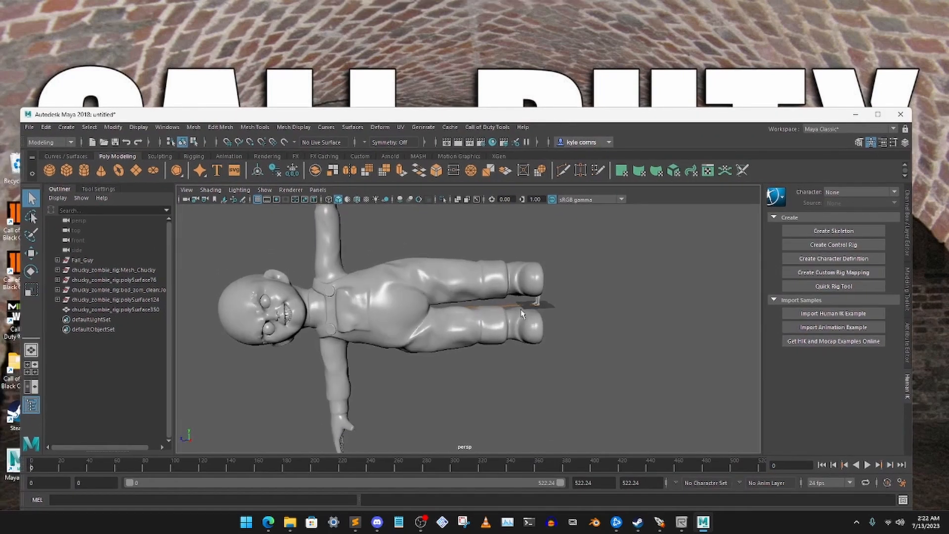
{"action": "left_click_drag", "start_coordinate": [524, 315], "coordinate": [478, 307], "text": "alt"}
- Rotate the Fall Guy body about its vertical axis and tip it flat so it lies in line with the Chucky model
{"action": "left_click", "coordinate": [545, 295]}
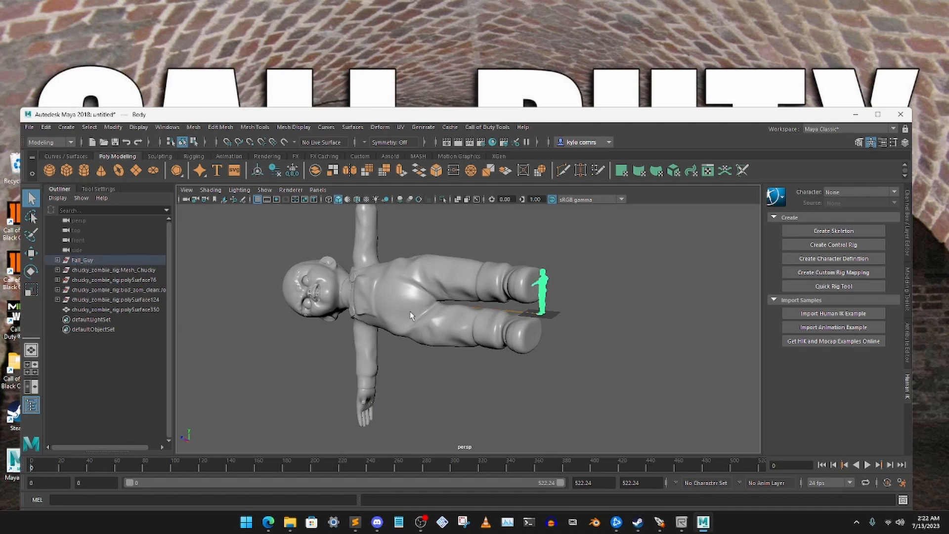
{"action": "left_click_drag", "start_coordinate": [414, 312], "coordinate": [443, 309], "text": "alt"}
{"action": "left_click", "coordinate": [31, 271]}
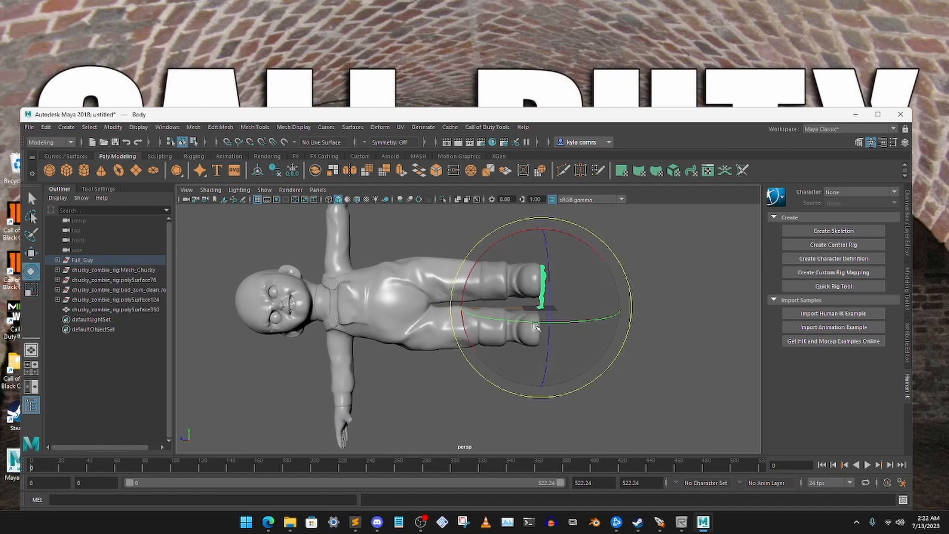
{"action": "left_click_drag", "start_coordinate": [536, 326], "coordinate": [619, 324]}
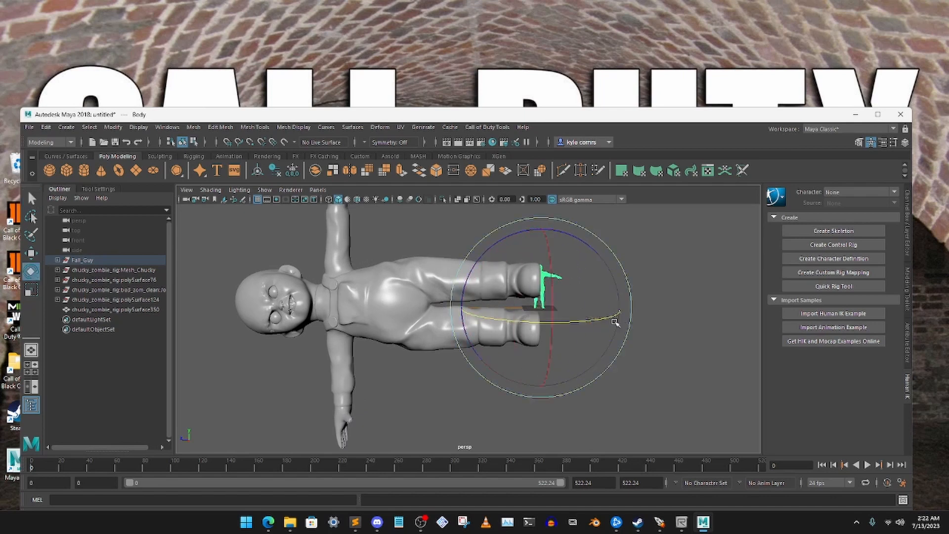
{"action": "left_click_drag", "start_coordinate": [489, 251], "coordinate": [464, 285]}
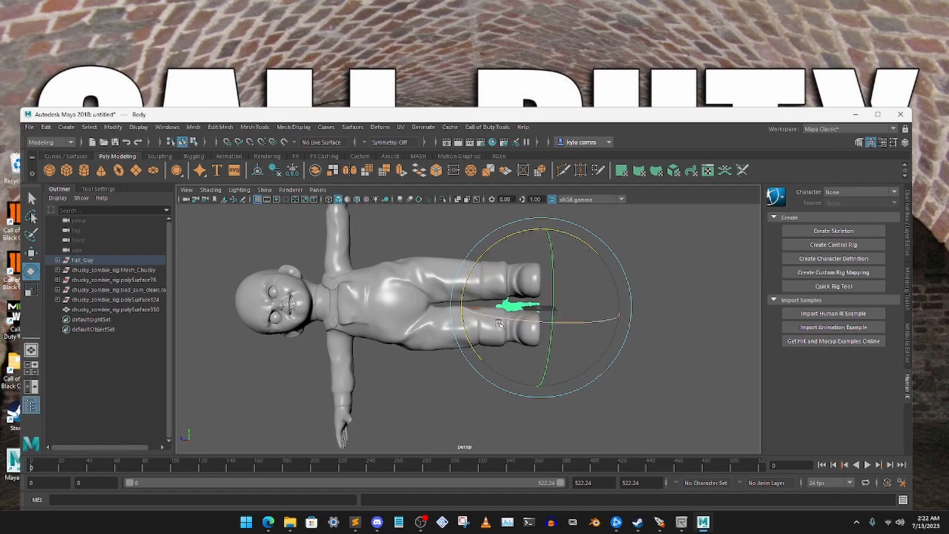
- Scale the Fall Guy body up uniformly to nearly Chucky's size and slide it lengthwise so its feet reach Chucky's feet
{"action": "left_click", "coordinate": [36, 289]}
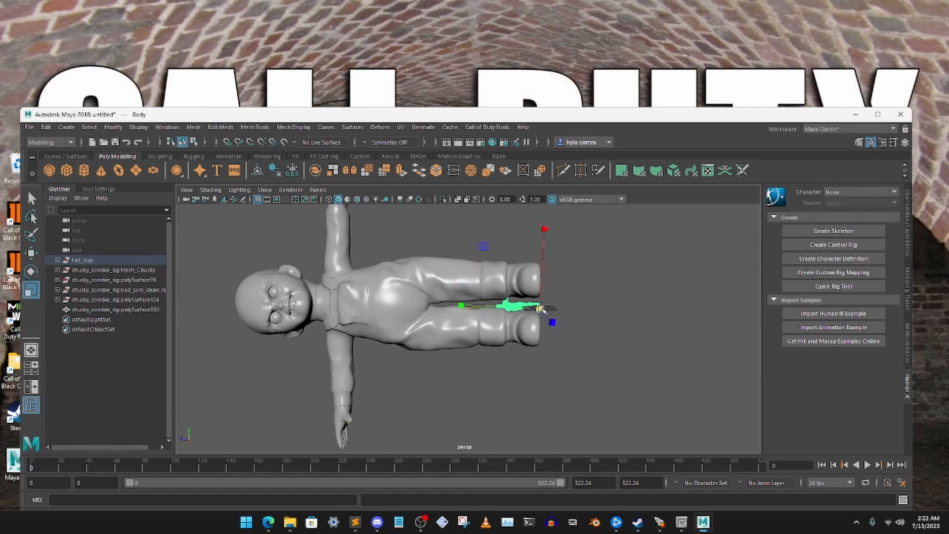
{"action": "left_click_drag", "start_coordinate": [540, 309], "coordinate": [651, 276]}
{"action": "key", "text": "w"}
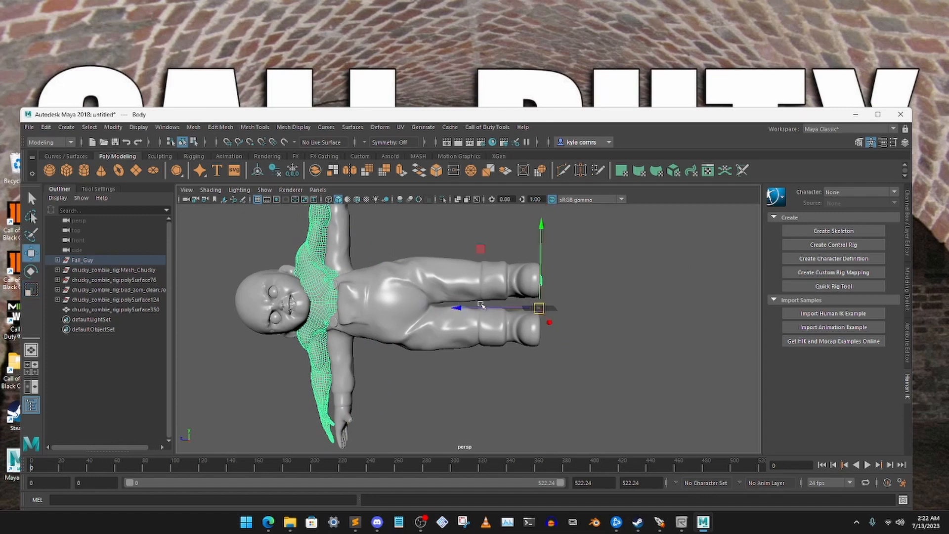
{"action": "left_click_drag", "start_coordinate": [455, 309], "coordinate": [534, 309]}
{"action": "left_click_drag", "start_coordinate": [588, 290], "coordinate": [602, 273]}
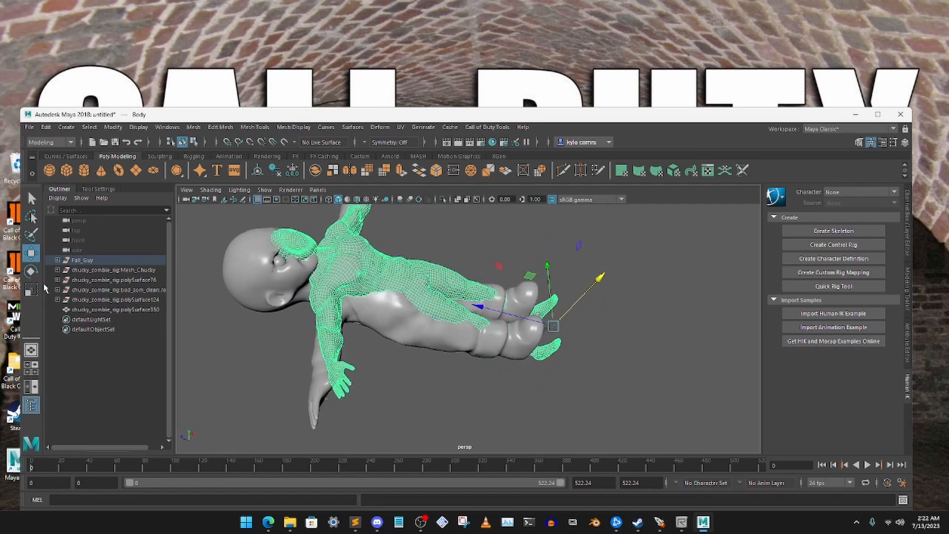
- Enlarge the Fall Guy body further and move it along its length to compare its feet and arms with Chucky's
{"action": "key", "text": "r"}
{"action": "left_click_drag", "start_coordinate": [555, 328], "coordinate": [593, 313]}
{"action": "left_click", "coordinate": [31, 253]}
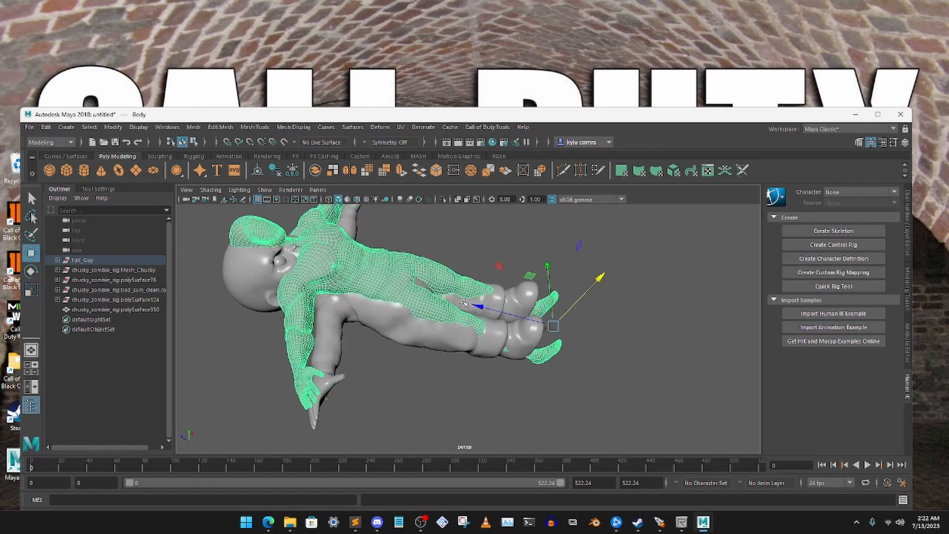
{"action": "left_click_drag", "start_coordinate": [548, 310], "coordinate": [474, 307], "text": "alt"}
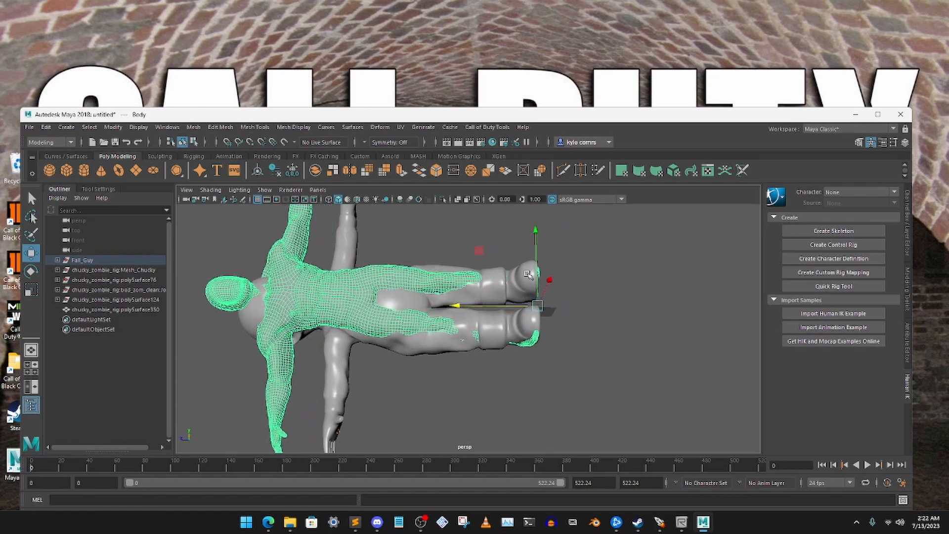
{"action": "left_click_drag", "start_coordinate": [552, 285], "coordinate": [461, 312]}
- Fine-tune the Fall Guy body's scale and position so its arms and feet line up with Chucky's
{"action": "left_click", "coordinate": [31, 290]}
{"action": "key", "text": "w"}
{"action": "left_click_drag", "start_coordinate": [386, 291], "coordinate": [363, 302], "text": "alt"}
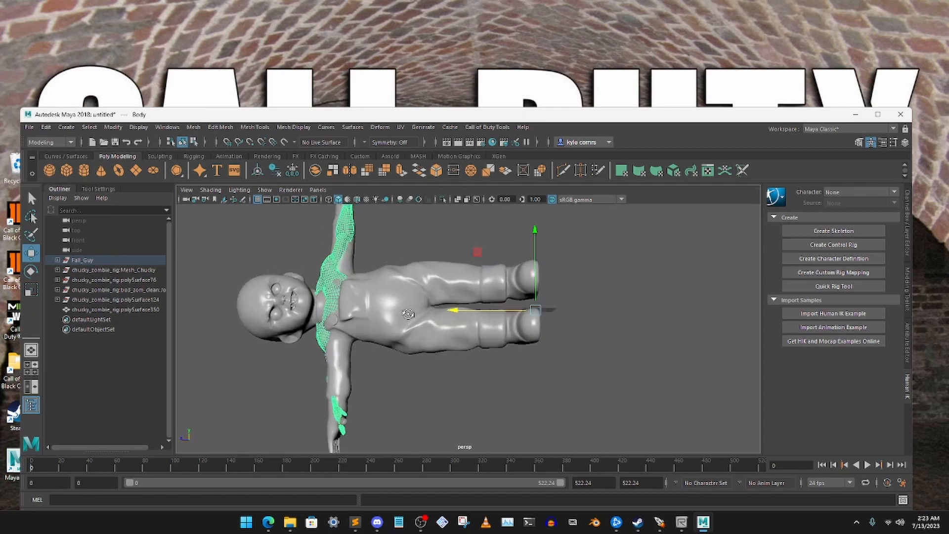
{"action": "middle_click_drag", "start_coordinate": [360, 298], "coordinate": [447, 303], "text": "alt"}
- Unbind the skin of the Chucky mesh polySurface350 and delete the mesh, keeping the rig's skeleton
{"action": "left_click", "coordinate": [349, 248]}
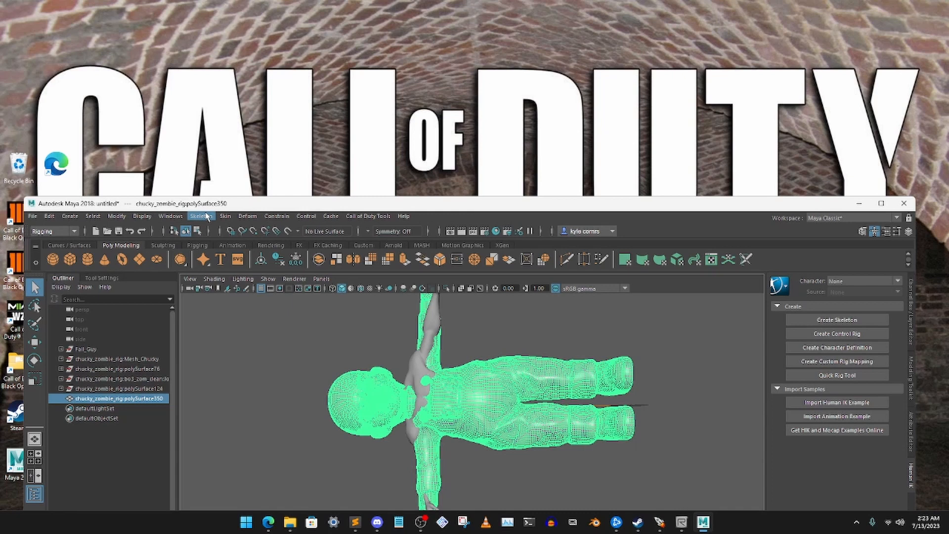
{"action": "left_click", "coordinate": [225, 216]}
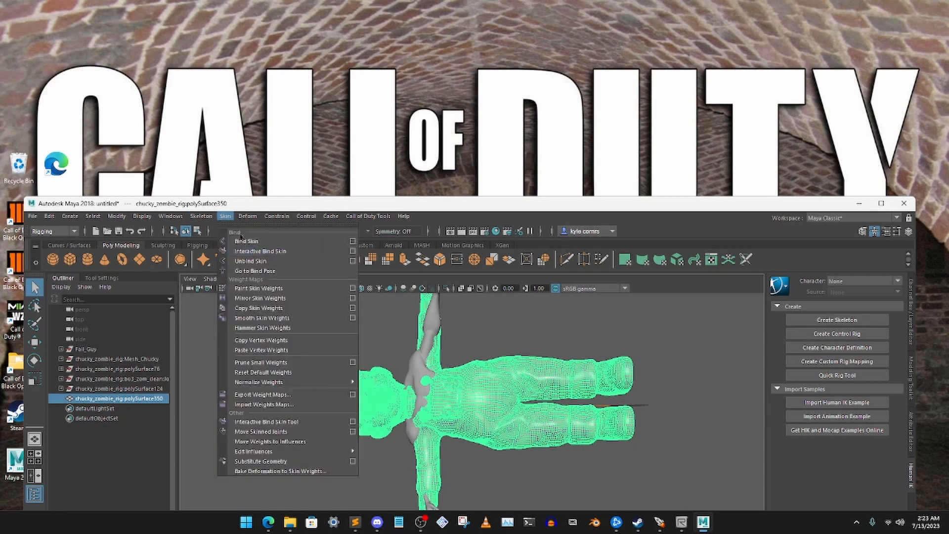
{"action": "left_click", "coordinate": [252, 261]}
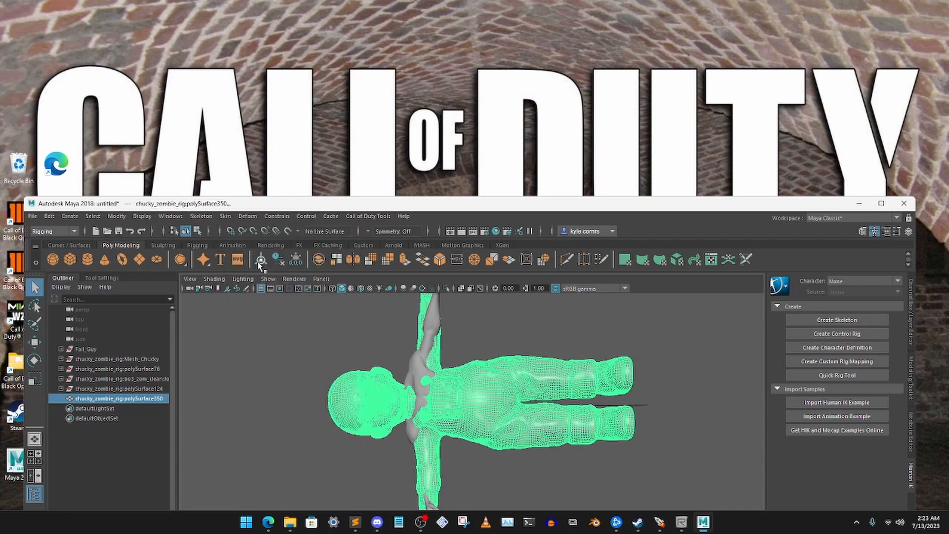
{"action": "left_click_drag", "start_coordinate": [398, 203], "coordinate": [393, 134]}
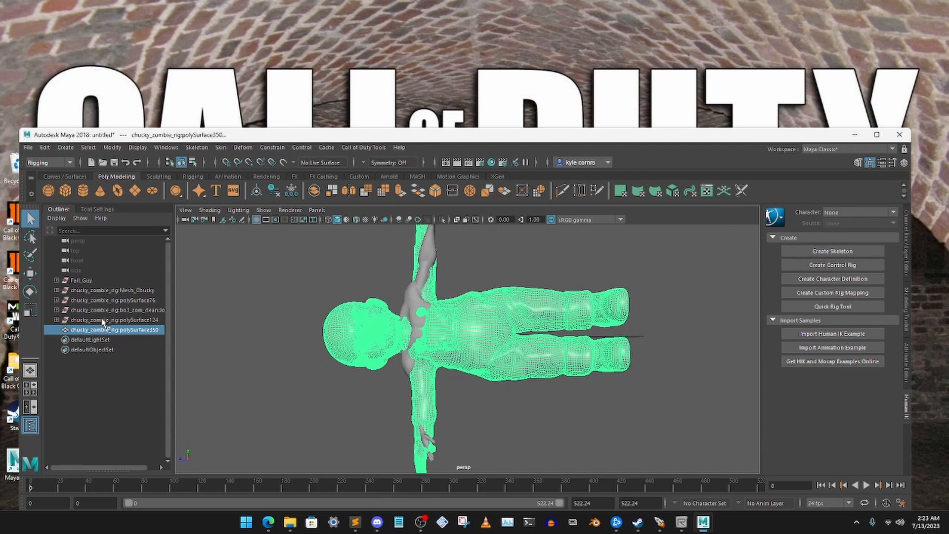
{"action": "left_click", "coordinate": [229, 327]}
{"action": "left_click", "coordinate": [126, 329]}
{"action": "key", "text": "Delete"}
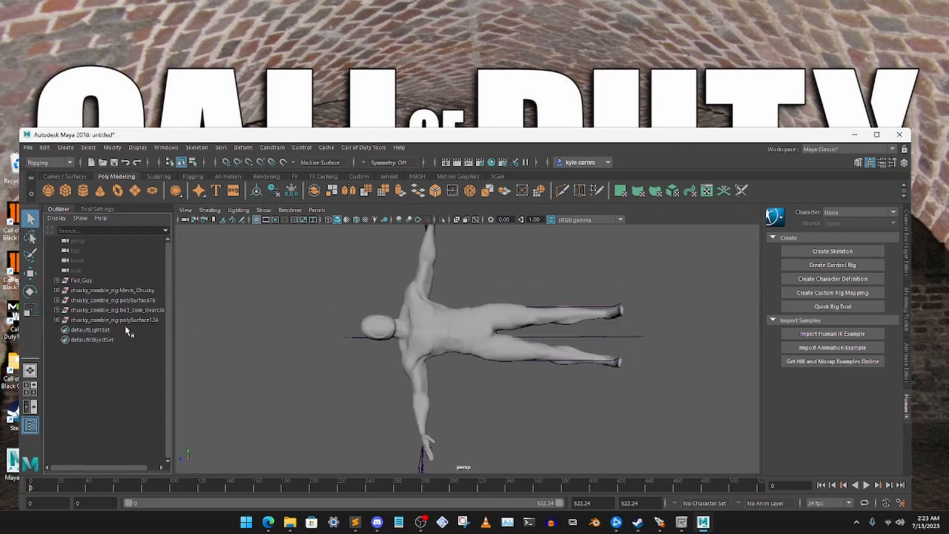
- Switch the viewport to wireframe display and check how the rig's left arm joints sit against the Fall Guy arm
{"action": "mouse_move", "coordinate": [387, 307]}
{"action": "left_mouse_down", "text": "alt"}
{"action": "mouse_move", "coordinate": [406, 312]}
{"action": "mouse_move", "coordinate": [395, 304]}
{"action": "left_mouse_up", "text": "alt"}
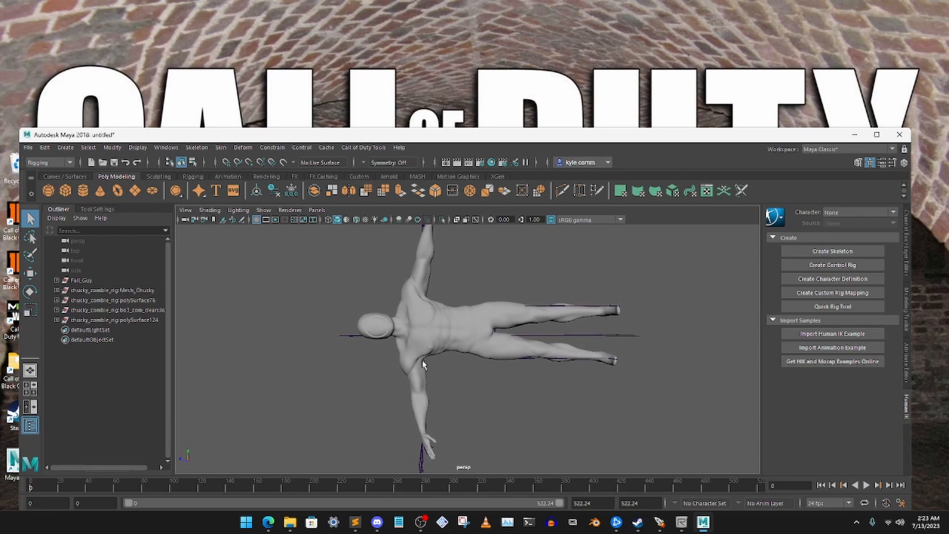
{"action": "left_click", "coordinate": [405, 296]}
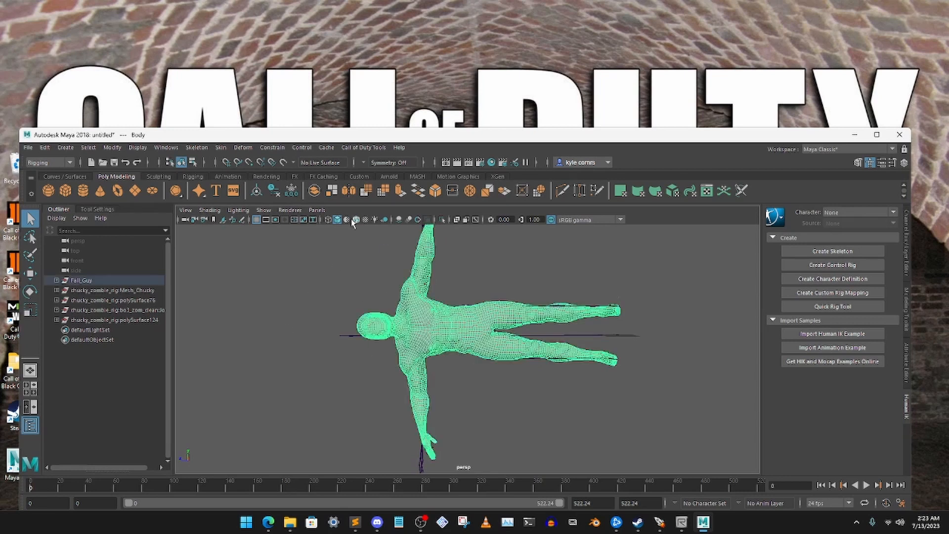
{"action": "left_click", "coordinate": [338, 254]}
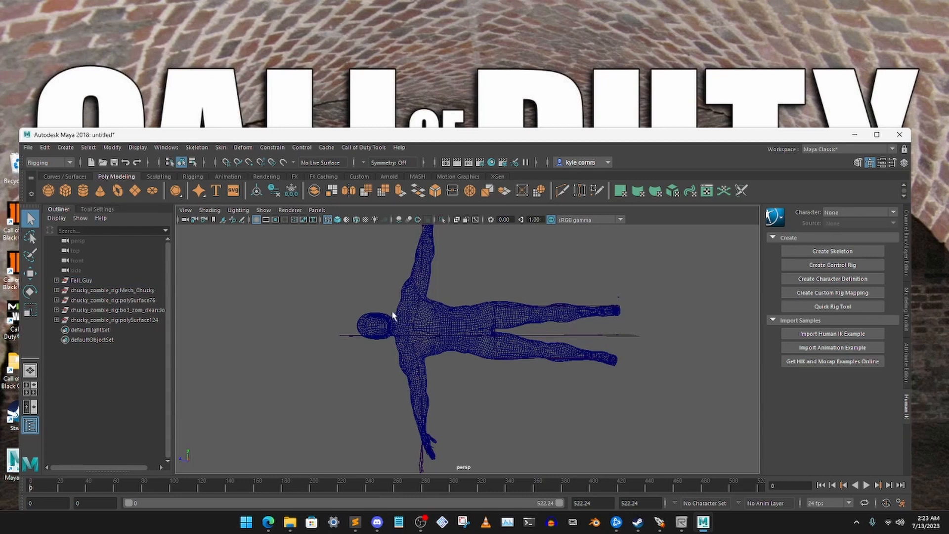
{"action": "left_click_drag", "start_coordinate": [393, 315], "coordinate": [395, 311], "text": "alt"}
{"action": "left_click", "coordinate": [337, 221]}
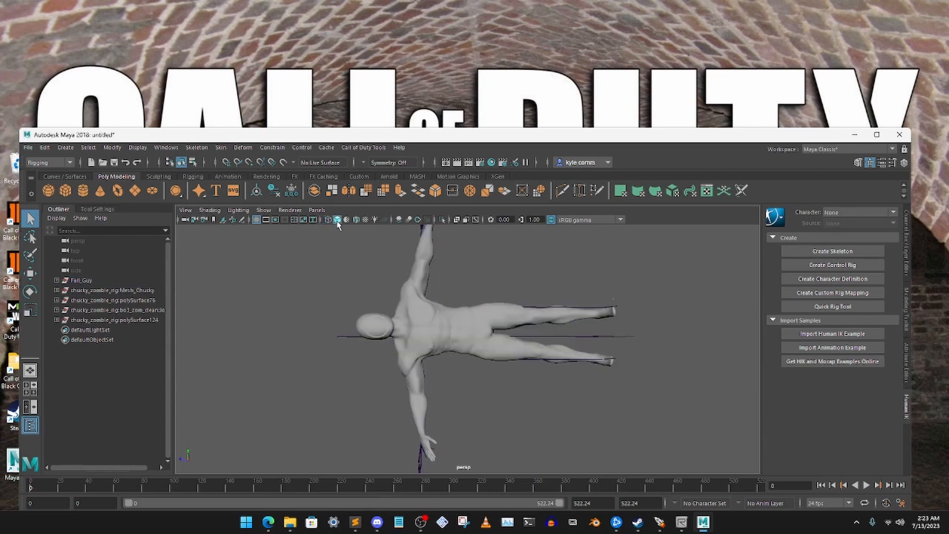
{"action": "left_click", "coordinate": [328, 220]}
{"action": "mouse_move", "coordinate": [412, 317]}
{"action": "left_mouse_down", "text": "alt"}
{"action": "mouse_move", "coordinate": [421, 317]}
{"action": "mouse_move", "coordinate": [413, 313]}
{"action": "left_mouse_up", "text": "alt"}
{"action": "right_click_drag", "start_coordinate": [424, 297], "coordinate": [428, 380], "text": "alt"}
{"action": "left_click_drag", "start_coordinate": [428, 379], "coordinate": [449, 311], "text": "alt"}
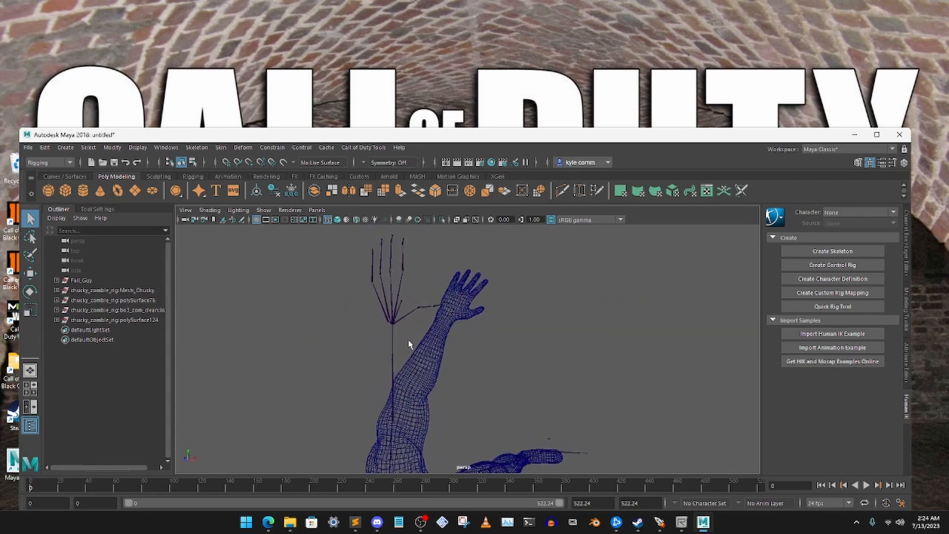
- Rotate the rig's left elbow joint so the forearm and hand bones angle toward the Fall Guy forearm
{"action": "left_click", "coordinate": [415, 352]}
{"action": "left_click", "coordinate": [28, 294]}
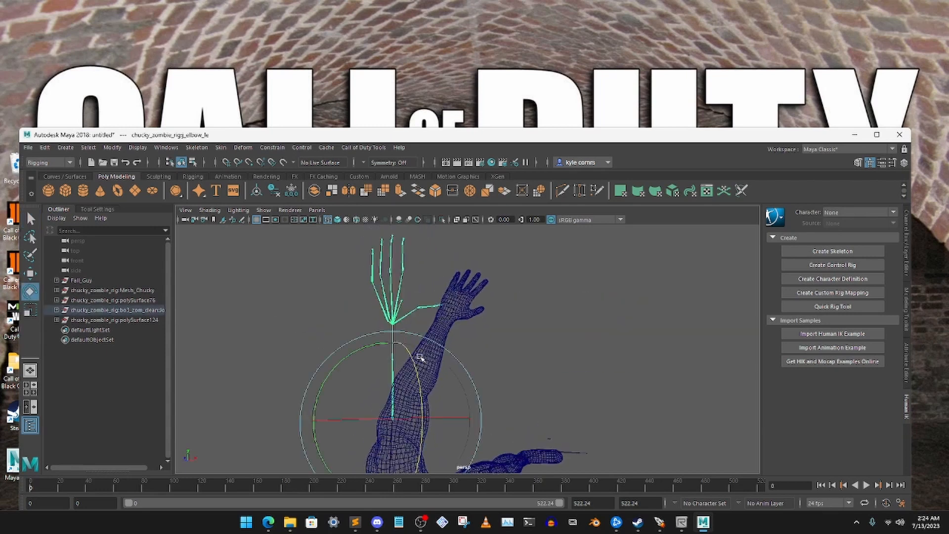
{"action": "mouse_move", "coordinate": [419, 356]}
{"action": "left_mouse_down", "text": "alt"}
{"action": "mouse_move", "coordinate": [415, 324]}
{"action": "mouse_move", "coordinate": [547, 335]}
{"action": "mouse_move", "coordinate": [461, 333]}
{"action": "mouse_move", "coordinate": [491, 345]}
{"action": "mouse_move", "coordinate": [543, 343]}
{"action": "mouse_move", "coordinate": [535, 310]}
{"action": "mouse_move", "coordinate": [519, 308]}
{"action": "mouse_move", "coordinate": [531, 328]}
{"action": "left_mouse_up", "text": "alt"}
{"action": "mouse_move", "coordinate": [533, 325]}
{"action": "left_mouse_down", "text": "alt"}
{"action": "mouse_move", "coordinate": [472, 331]}
{"action": "mouse_move", "coordinate": [493, 317]}
{"action": "left_mouse_up", "text": "alt"}
{"action": "mouse_move", "coordinate": [519, 277]}
{"action": "left_mouse_down"}
{"action": "mouse_move", "coordinate": [539, 298]}
{"action": "mouse_move", "coordinate": [447, 314]}
{"action": "left_mouse_up"}
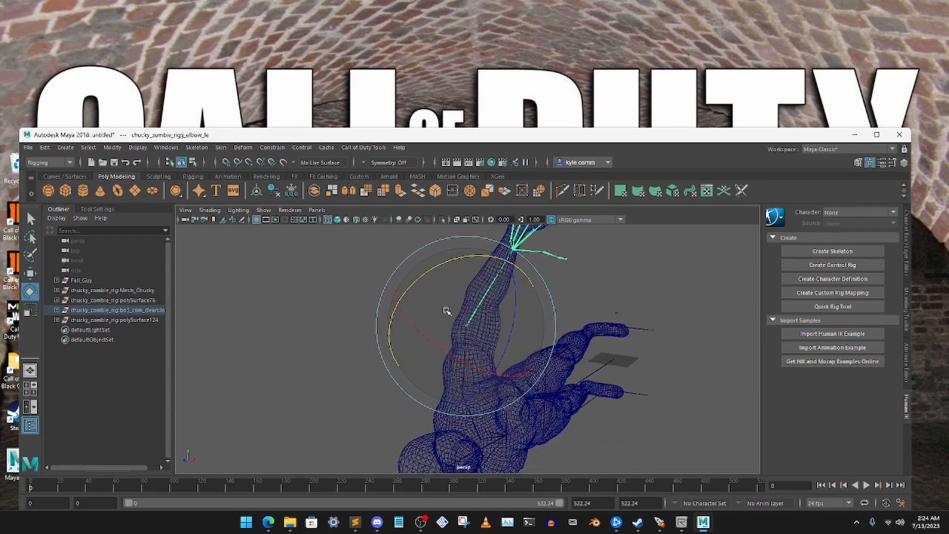
- Move the left elbow joint sideways into the elbow of the Fall Guy mesh
{"action": "key", "text": "w"}
{"action": "left_click_drag", "start_coordinate": [382, 304], "coordinate": [541, 296], "text": "alt"}
{"action": "scroll", "coordinate": [481, 339], "scroll_direction": "up", "scroll_amount": 4}
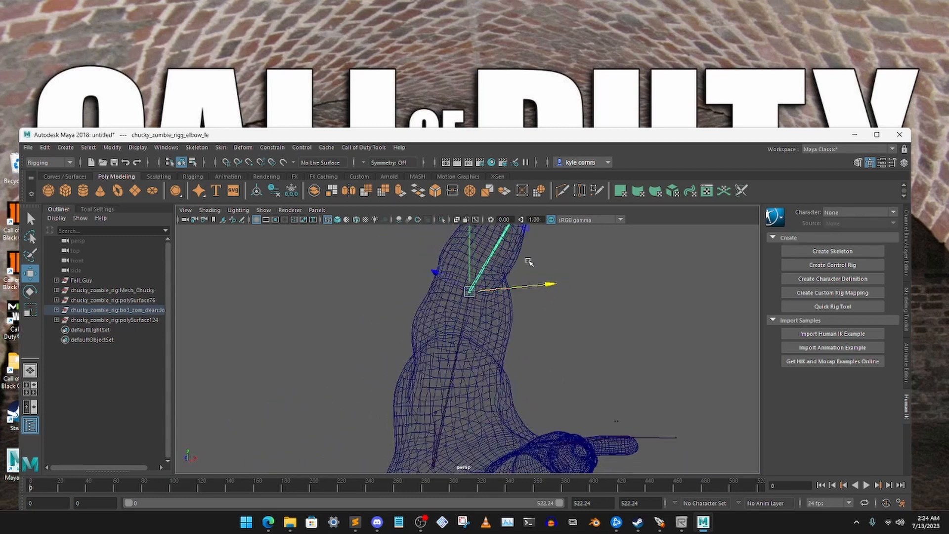
{"action": "left_click_drag", "start_coordinate": [529, 261], "coordinate": [508, 365], "text": "alt"}
{"action": "left_click", "coordinate": [520, 322]}
{"action": "left_click", "coordinate": [479, 349]}
- Rotate the left elbow joint further until the forearm bone runs through the Fall Guy mesh's forearm to the wrist
{"action": "left_click", "coordinate": [31, 292]}
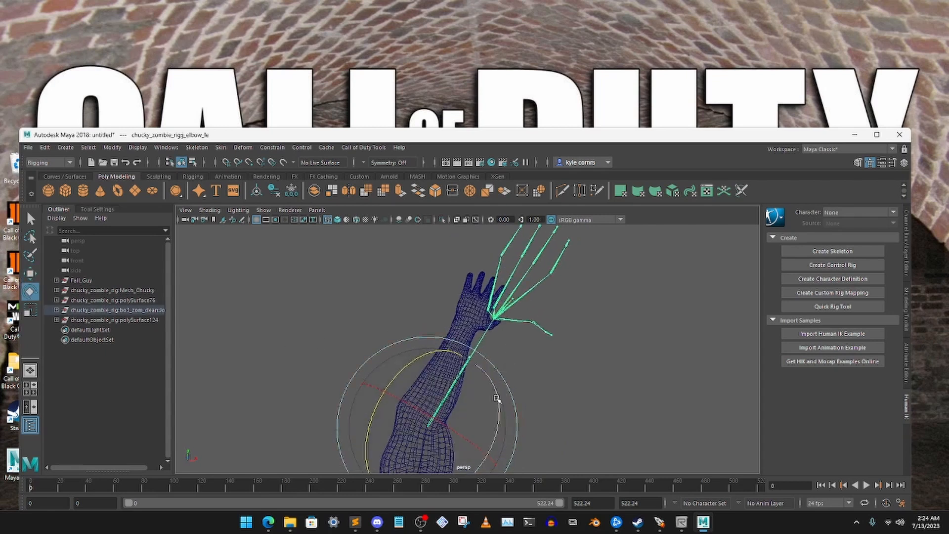
{"action": "left_click_drag", "start_coordinate": [508, 401], "coordinate": [513, 381]}
{"action": "left_click", "coordinate": [544, 332]}
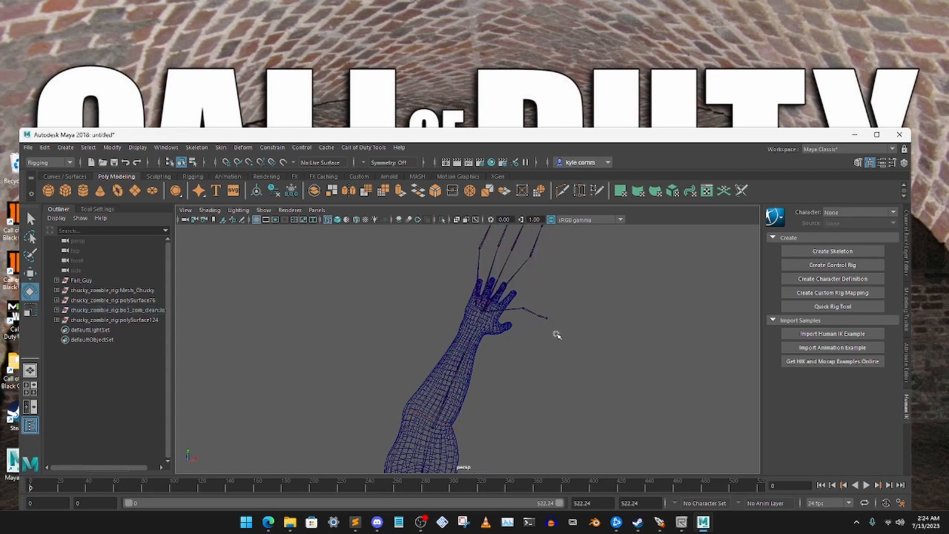
{"action": "left_click", "coordinate": [475, 321]}
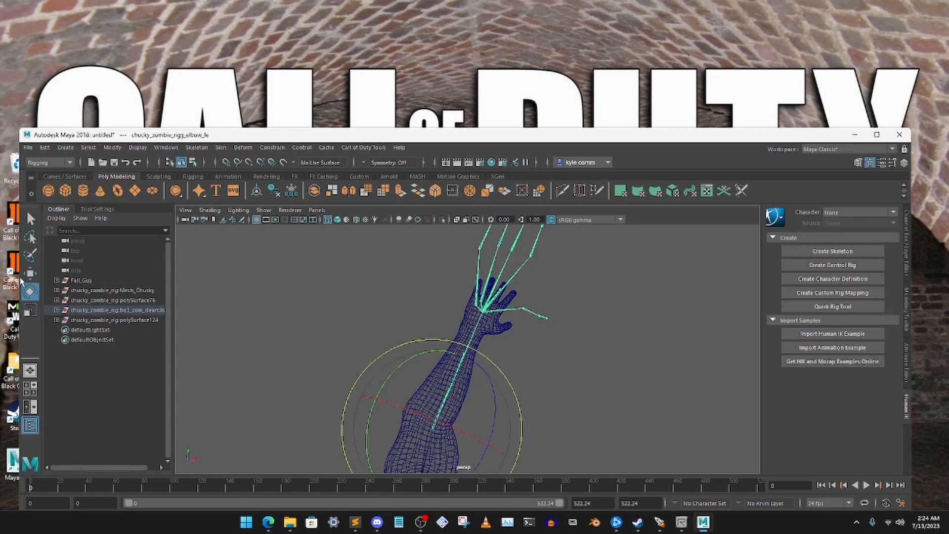
{"action": "left_click", "coordinate": [29, 305]}
{"action": "left_click_drag", "start_coordinate": [468, 364], "coordinate": [488, 381], "text": "alt"}
{"action": "key", "text": "w"}
{"action": "left_click", "coordinate": [558, 353]}
{"action": "key", "text": "ctrl+z"}
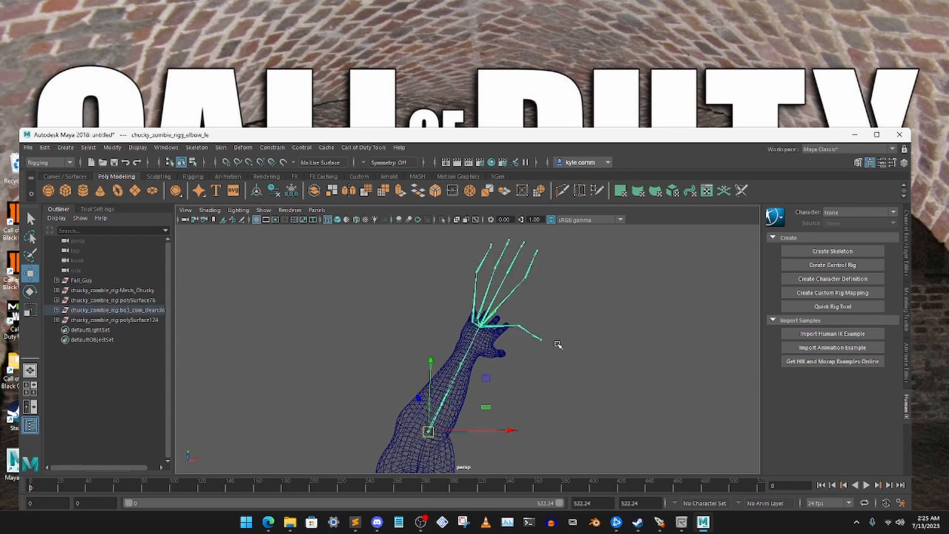
- Select the left wrist joint and adjust its position against the wrist of the Fall Guy mesh
{"action": "left_click", "coordinate": [544, 347]}
{"action": "left_click", "coordinate": [503, 302]}
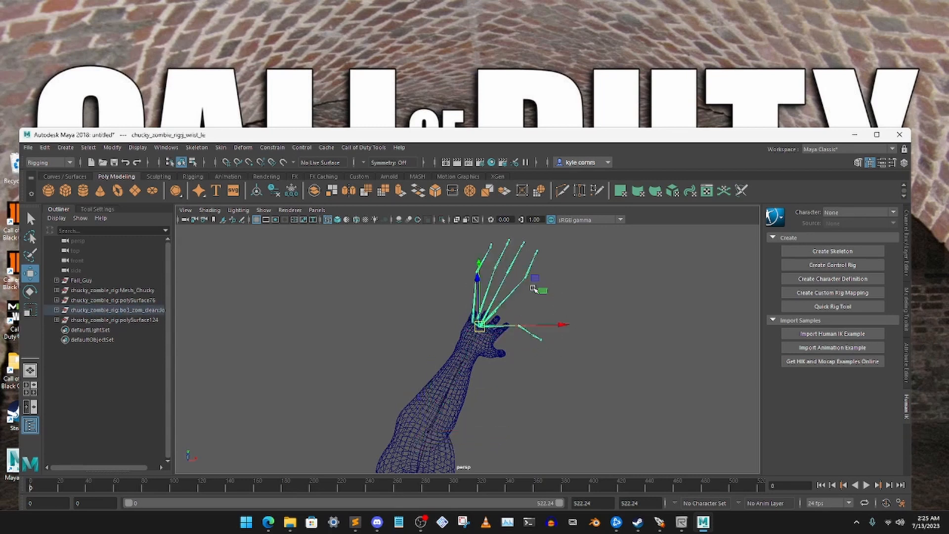
{"action": "left_click_drag", "start_coordinate": [536, 278], "coordinate": [538, 355]}
- Move the left elbow joint in depth and sideways so the forearm bones sit inside the Fall Guy arm
{"action": "left_click", "coordinate": [505, 348]}
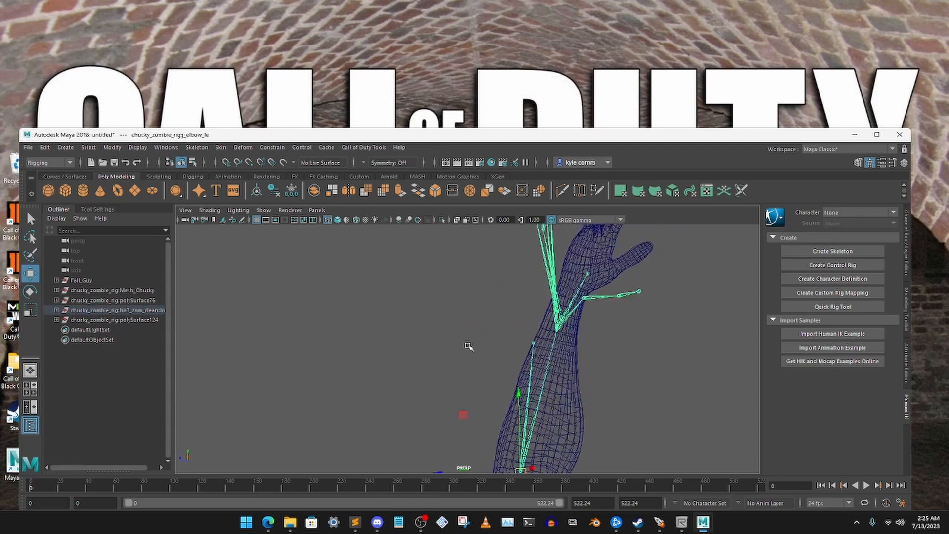
{"action": "middle_click_drag", "start_coordinate": [516, 398], "coordinate": [506, 257], "text": "alt"}
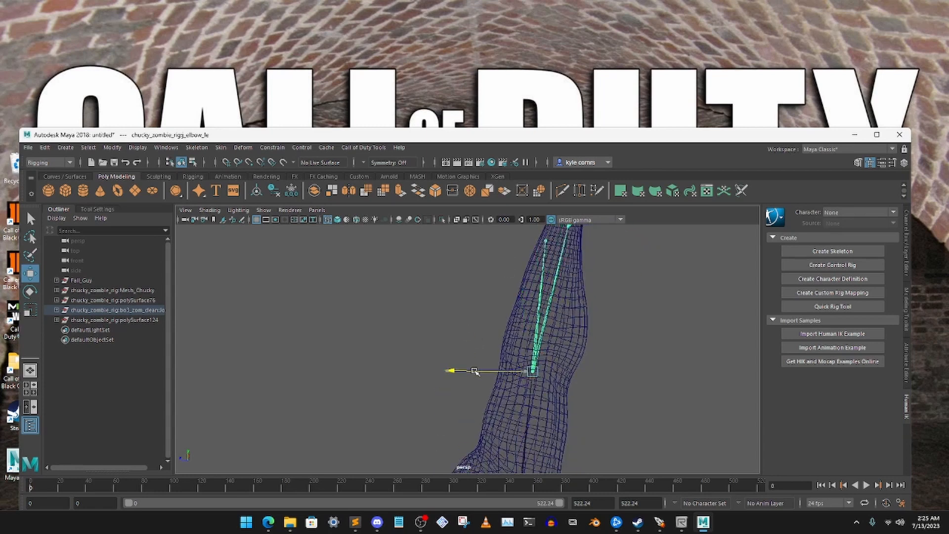
{"action": "left_click", "coordinate": [486, 299]}
{"action": "left_click_drag", "start_coordinate": [486, 300], "coordinate": [493, 350], "text": "alt"}
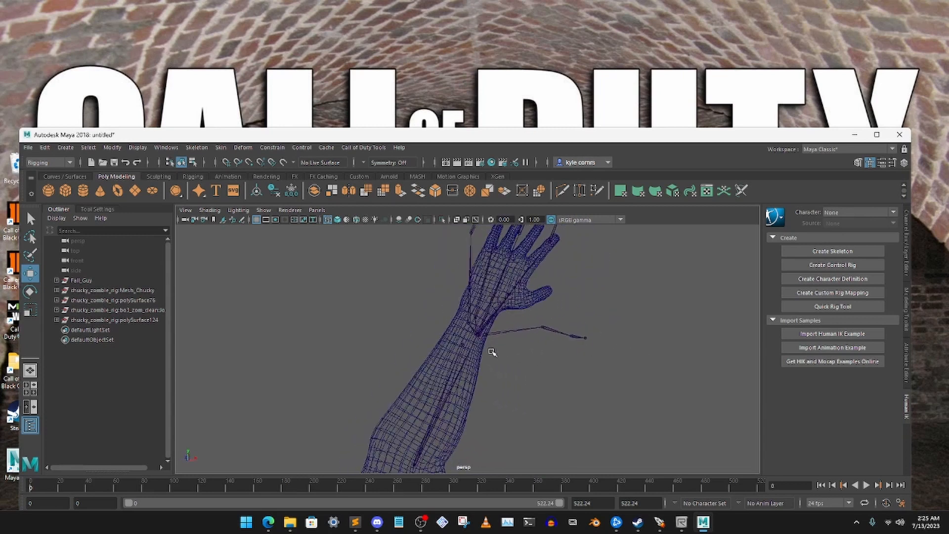
{"action": "left_click", "coordinate": [471, 337]}
{"action": "left_click_drag", "start_coordinate": [470, 461], "coordinate": [472, 466]}
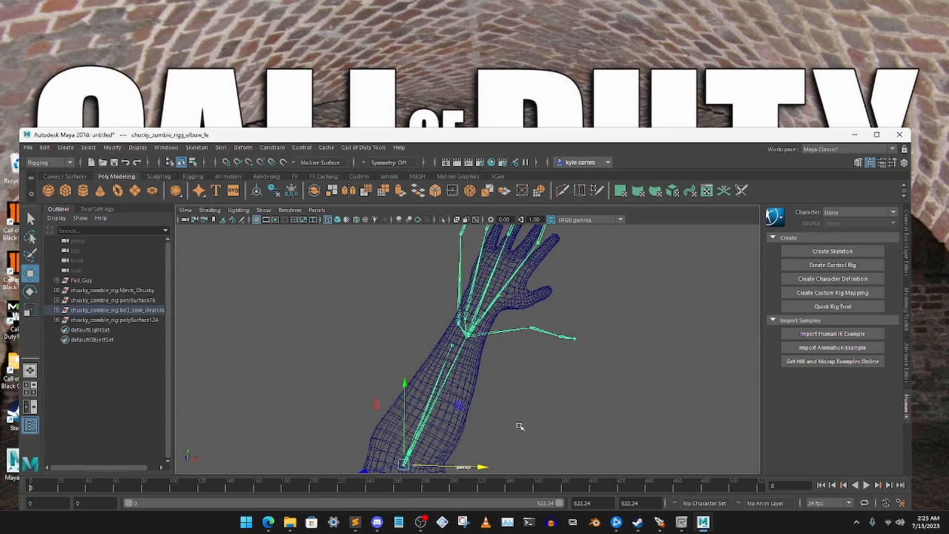
{"action": "left_click", "coordinate": [517, 425]}
{"action": "left_click_drag", "start_coordinate": [517, 426], "coordinate": [479, 280], "text": "alt"}
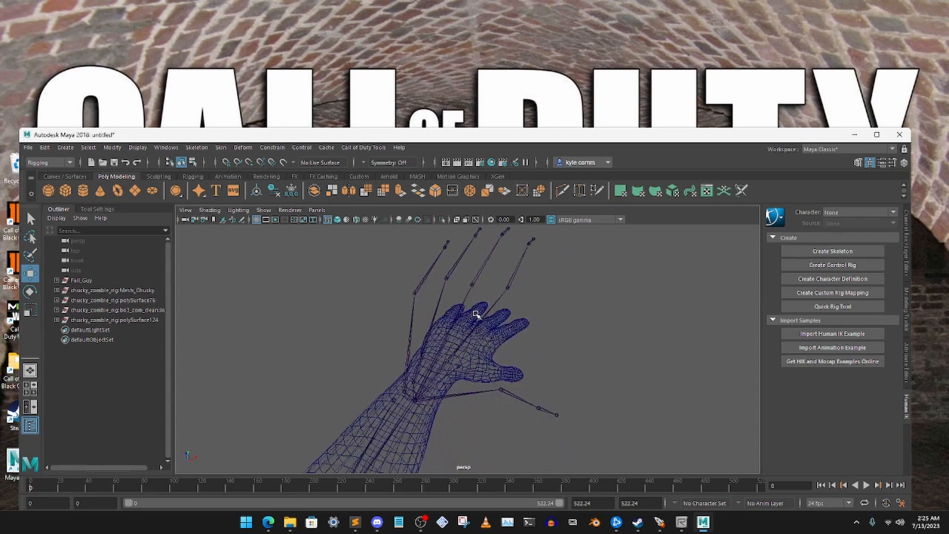
- Raise the left thumb's base joint to the height of the thumb on the Fall Guy hand
{"action": "left_click_drag", "start_coordinate": [426, 419], "coordinate": [470, 386], "text": "alt"}
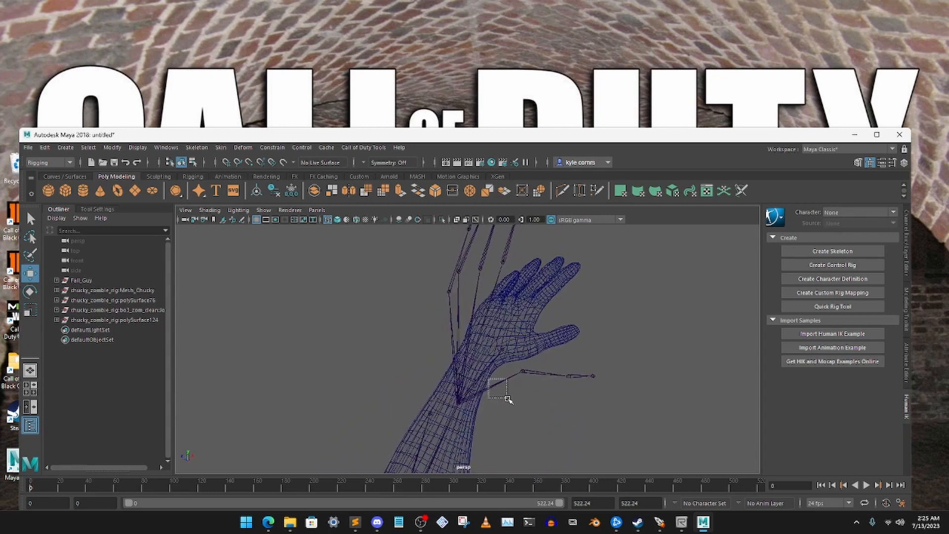
{"action": "left_click", "coordinate": [457, 402]}
{"action": "left_click", "coordinate": [544, 398]}
{"action": "left_click", "coordinate": [522, 370]}
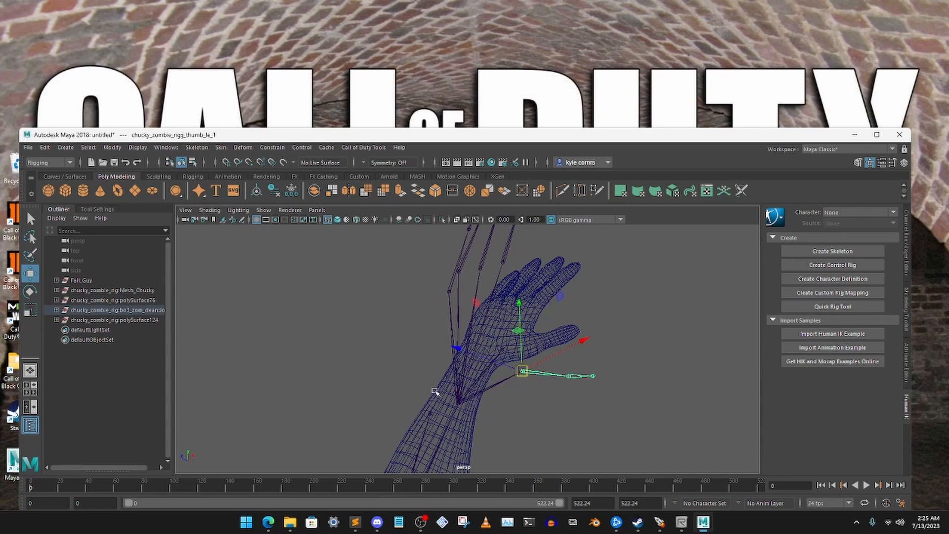
{"action": "left_click_drag", "start_coordinate": [574, 364], "coordinate": [536, 360], "text": "alt"}
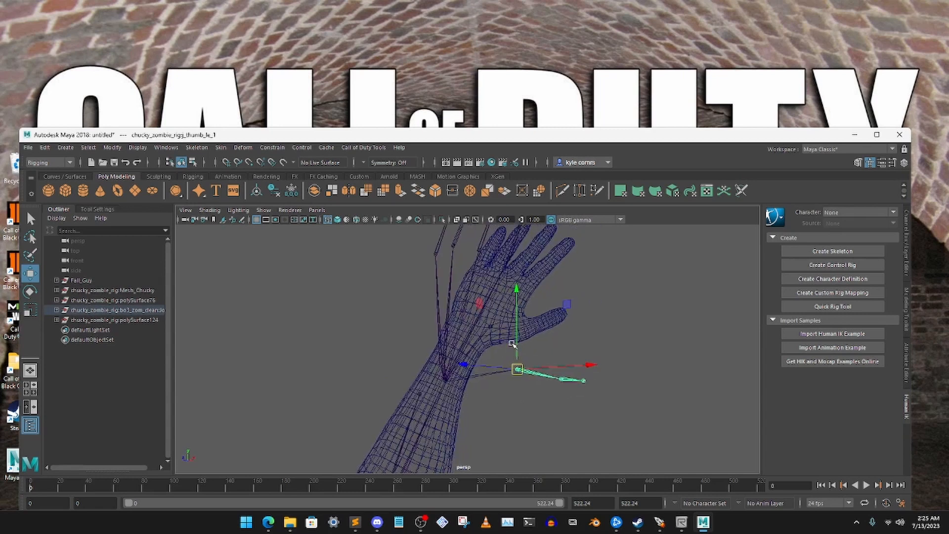
{"action": "left_click", "coordinate": [518, 344]}
{"action": "left_click", "coordinate": [528, 360]}
{"action": "left_click_drag", "start_coordinate": [519, 345], "coordinate": [519, 266]}
- Move the left thumb's base joint down, sideways and in depth into the base of the Fall Guy mesh's thumb
{"action": "left_click_drag", "start_coordinate": [544, 324], "coordinate": [488, 336], "text": "alt"}
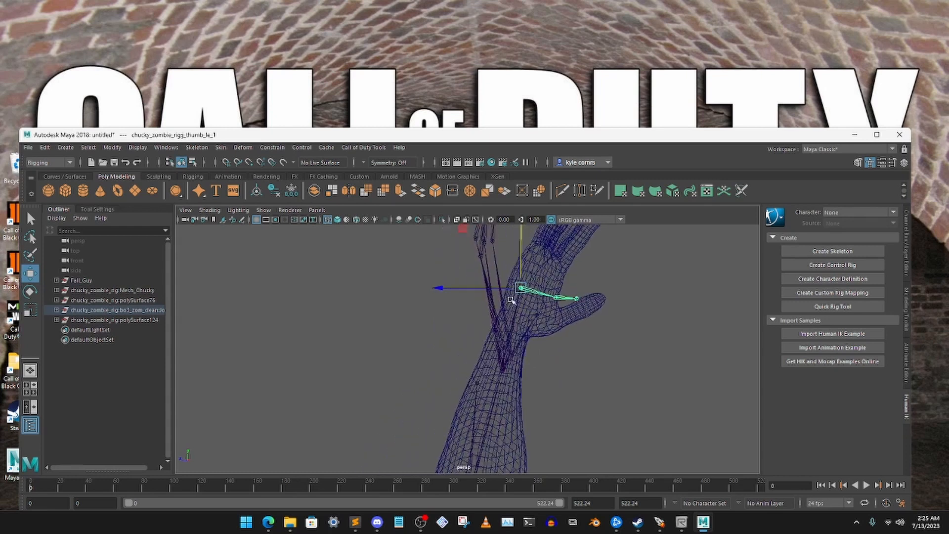
{"action": "left_click_drag", "start_coordinate": [474, 288], "coordinate": [634, 310]}
{"action": "middle_click_drag", "start_coordinate": [514, 310], "coordinate": [512, 316], "text": "alt"}
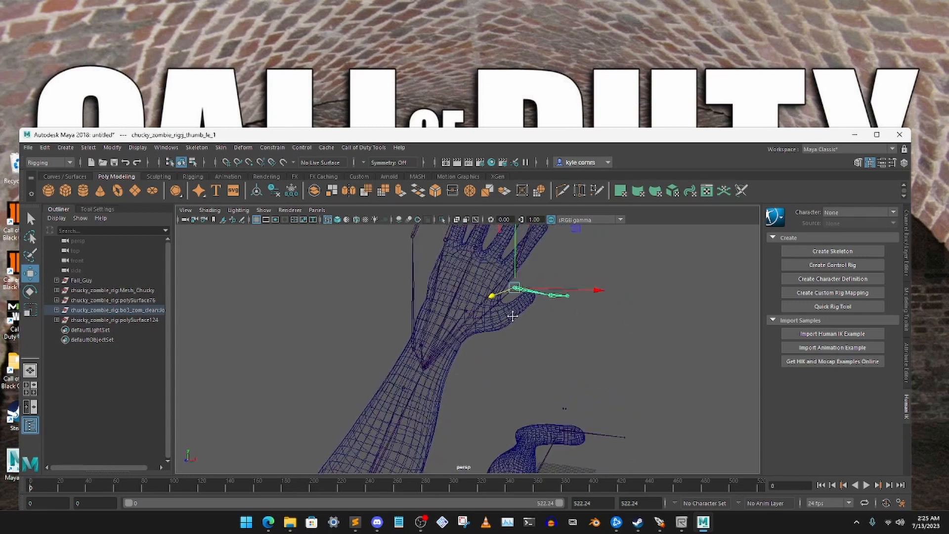
{"action": "left_click_drag", "start_coordinate": [512, 316], "coordinate": [428, 307], "text": "alt"}
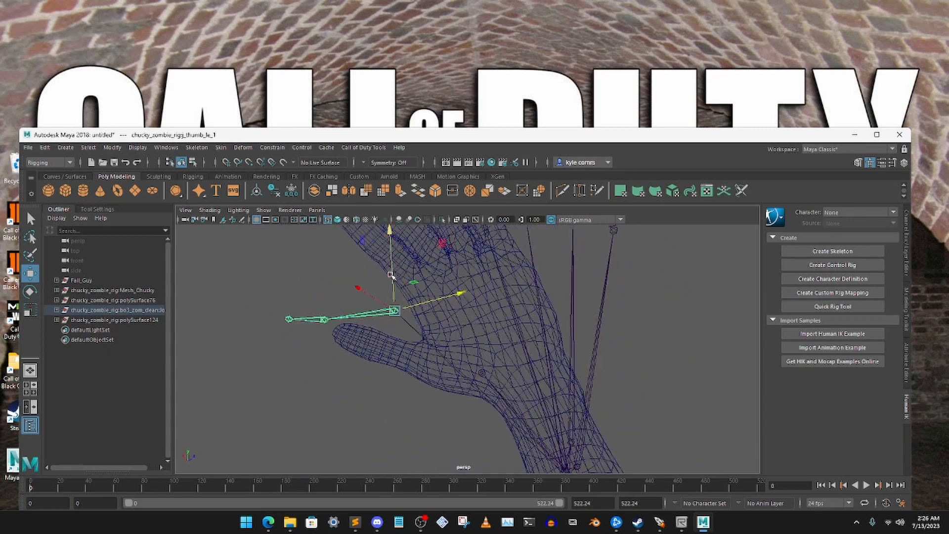
{"action": "left_click_drag", "start_coordinate": [391, 275], "coordinate": [455, 339]}
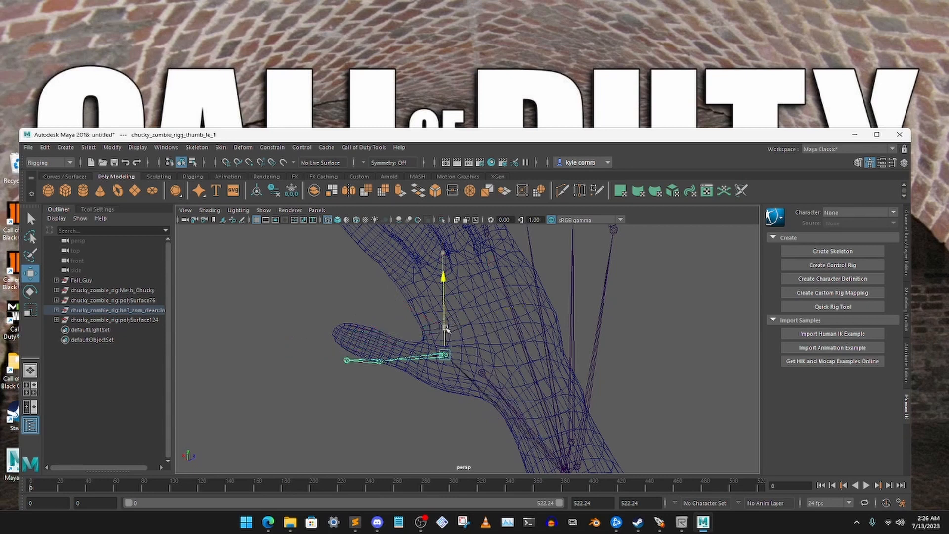
{"action": "left_click_drag", "start_coordinate": [444, 300], "coordinate": [549, 311], "text": "alt"}
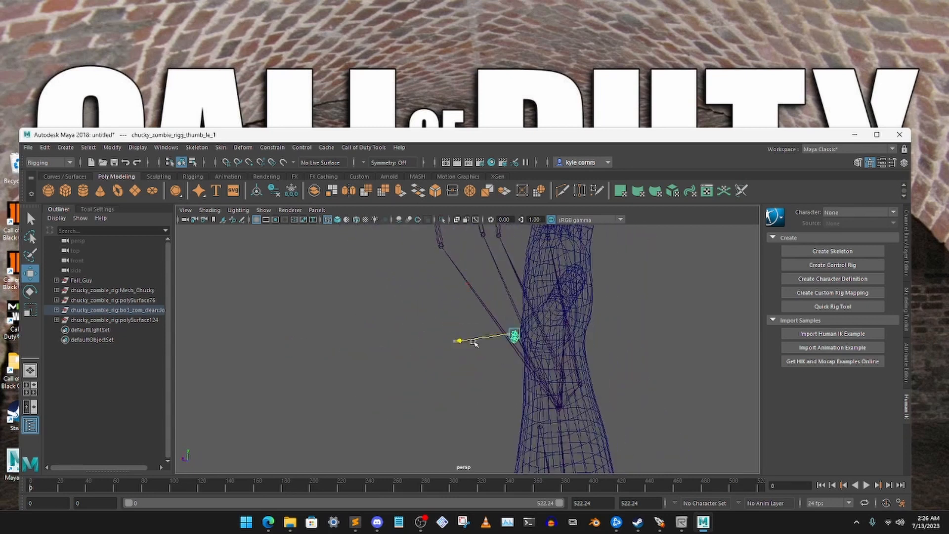
{"action": "left_click_drag", "start_coordinate": [500, 340], "coordinate": [578, 389], "text": "alt"}
{"action": "left_click", "coordinate": [536, 360]}
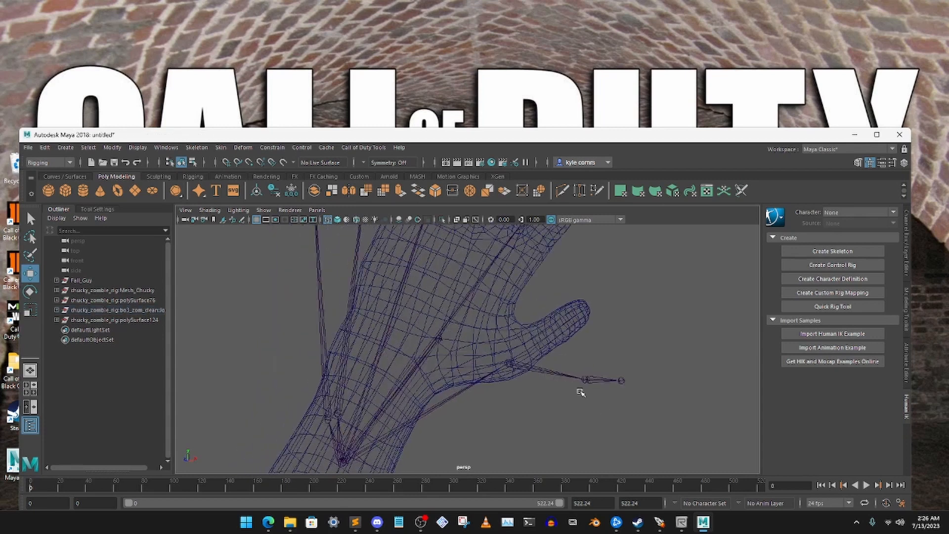
- Rotate the left thumb's base joint upward so its bones follow the angle of the Fall Guy thumb
{"action": "left_click", "coordinate": [584, 379]}
{"action": "left_click", "coordinate": [576, 402]}
{"action": "left_click", "coordinate": [576, 377]}
{"action": "left_click", "coordinate": [30, 291]}
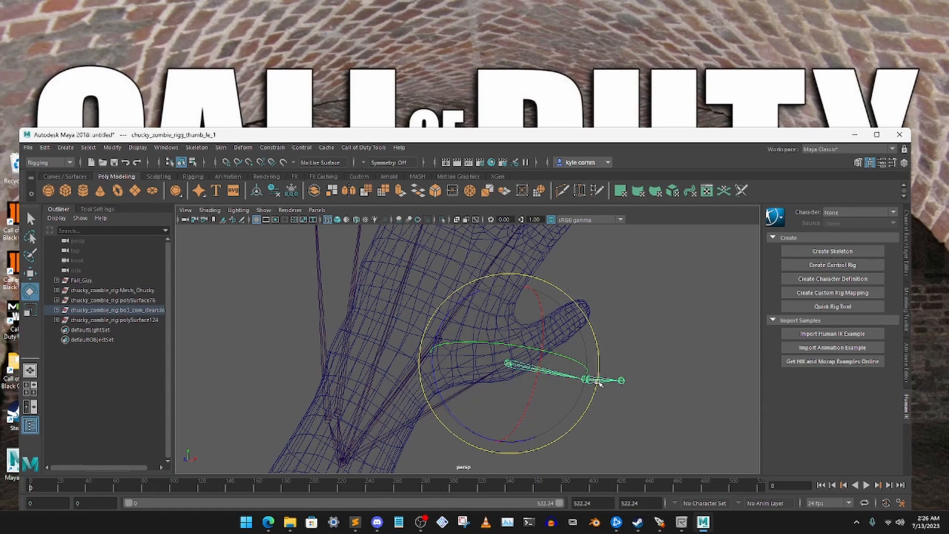
{"action": "left_click_drag", "start_coordinate": [597, 382], "coordinate": [606, 304]}
{"action": "left_click", "coordinate": [658, 322]}
{"action": "left_click_drag", "start_coordinate": [658, 321], "coordinate": [386, 334], "text": "alt"}
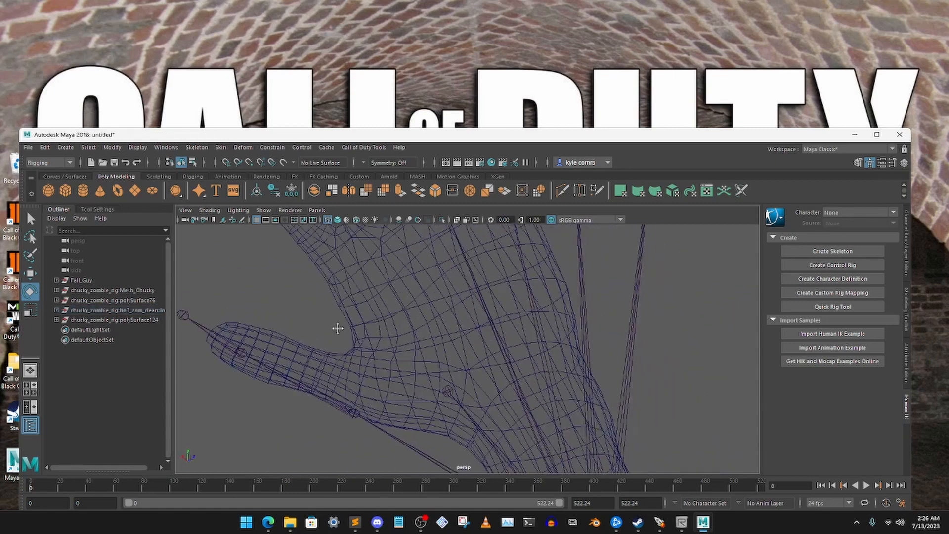
- Move the left thumb's base joint inward from the edge of the hand into the palm of the mesh
{"action": "middle_click_drag", "start_coordinate": [338, 328], "coordinate": [385, 298], "text": "alt"}
{"action": "left_click_drag", "start_coordinate": [428, 347], "coordinate": [441, 322], "text": "alt"}
{"action": "left_click_drag", "start_coordinate": [454, 396], "coordinate": [464, 384]}
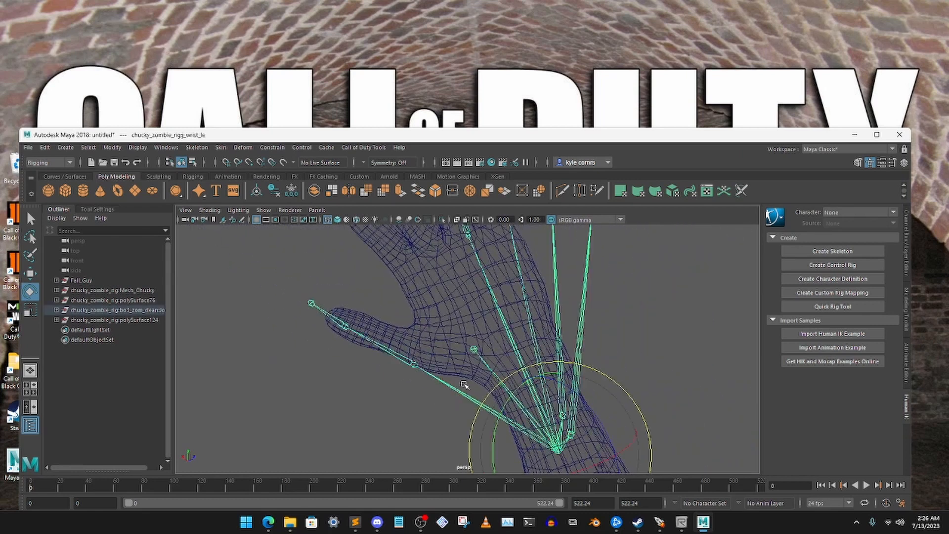
{"action": "left_click", "coordinate": [400, 382]}
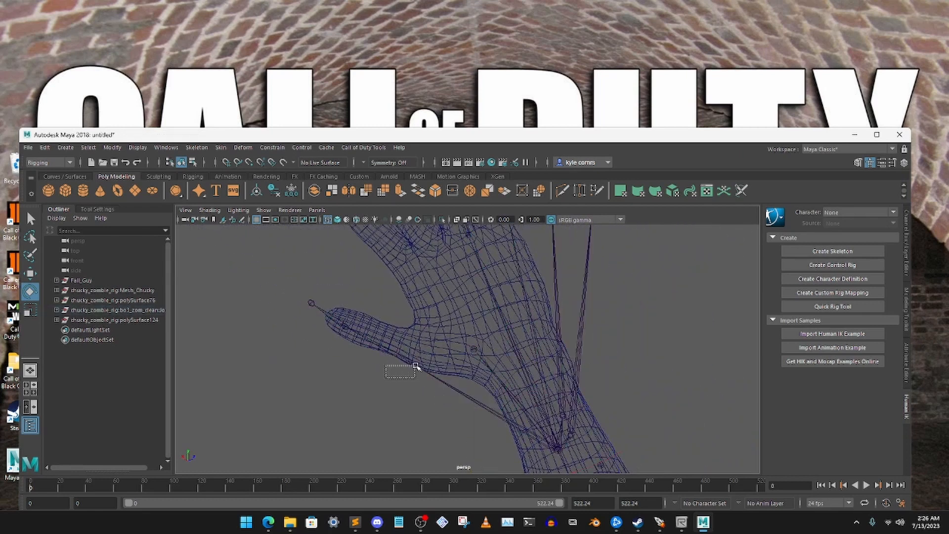
{"action": "left_click_drag", "start_coordinate": [416, 367], "coordinate": [508, 339]}
{"action": "left_click", "coordinate": [403, 386]}
{"action": "left_click", "coordinate": [30, 273]}
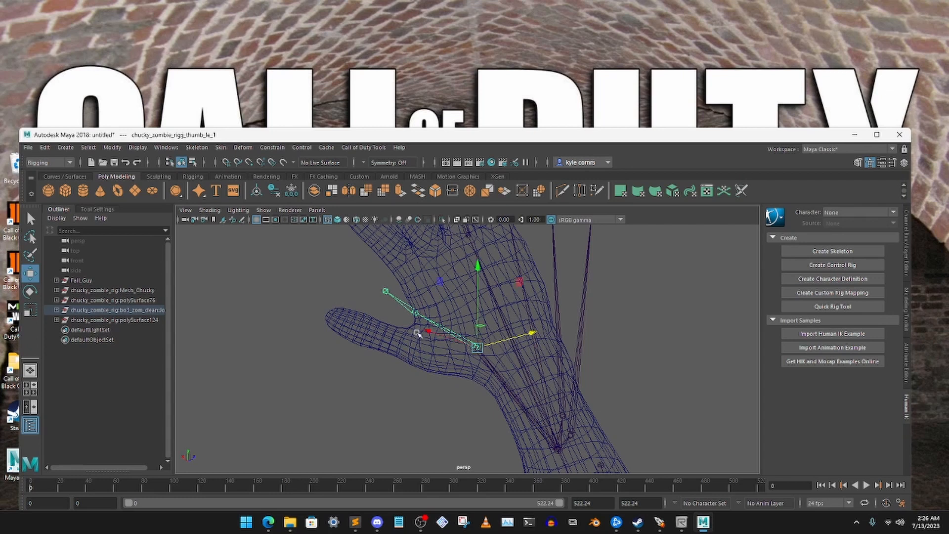
- Rotate the left thumb's base joint down so the thumb bones run from the palm into the mesh's thumb
{"action": "left_click", "coordinate": [30, 292]}
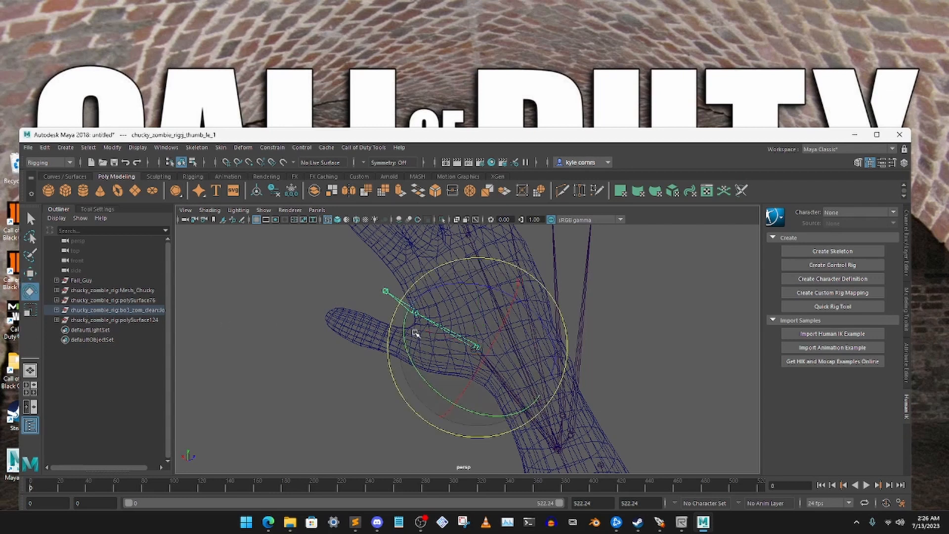
{"action": "left_click_drag", "start_coordinate": [391, 317], "coordinate": [382, 359]}
{"action": "left_click", "coordinate": [340, 351]}
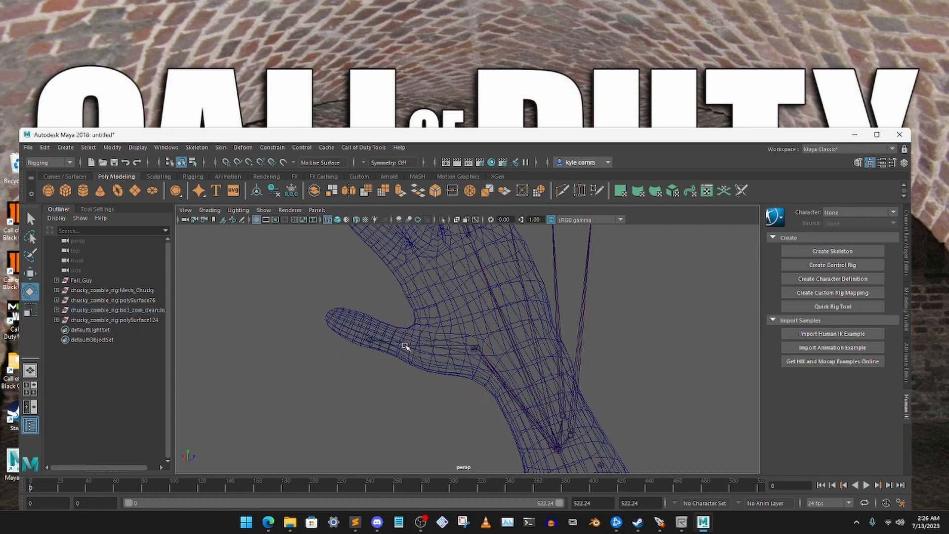
- Adjust the left thumb's second joint, and shift the base joint in depth to bring the thumb bones inside the mesh
{"action": "left_click", "coordinate": [405, 345]}
{"action": "key", "text": "w"}
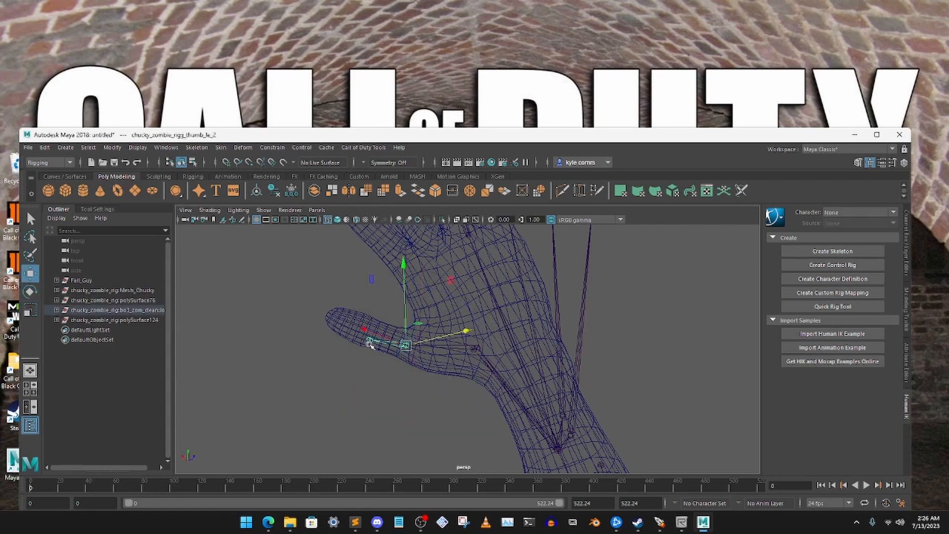
{"action": "left_click_drag", "start_coordinate": [370, 334], "coordinate": [266, 317], "text": "alt"}
{"action": "left_click_drag", "start_coordinate": [275, 336], "coordinate": [277, 336], "text": "alt"}
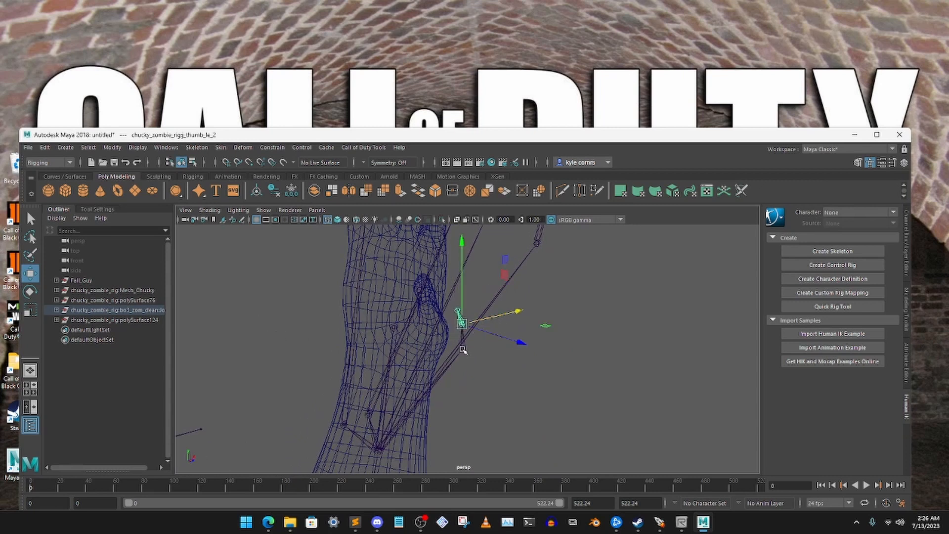
{"action": "left_click_drag", "start_coordinate": [500, 337], "coordinate": [477, 341]}
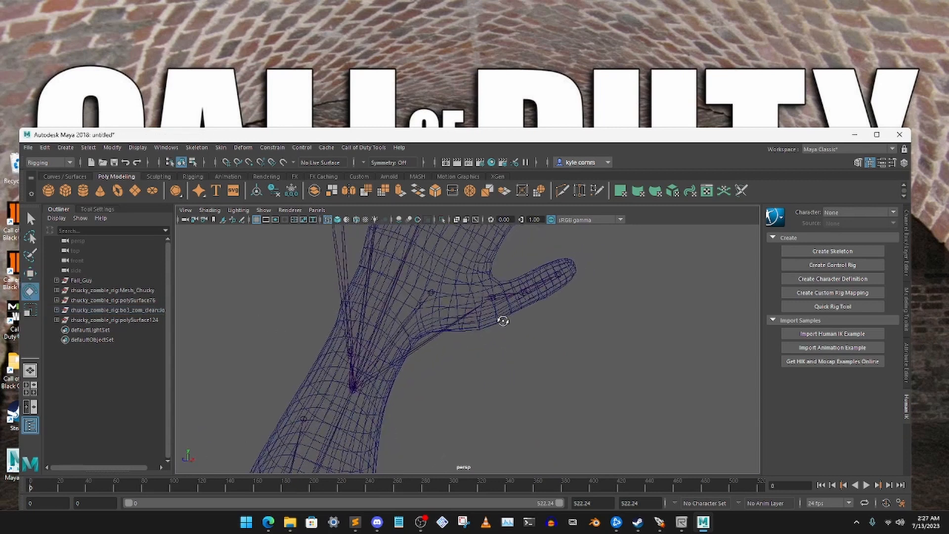
{"action": "left_click_drag", "start_coordinate": [503, 321], "coordinate": [507, 359], "text": "alt"}
- Reposition the left thumb's base joint inside the hand and rotate it to line up with the mesh's thumb
{"action": "left_click", "coordinate": [503, 364]}
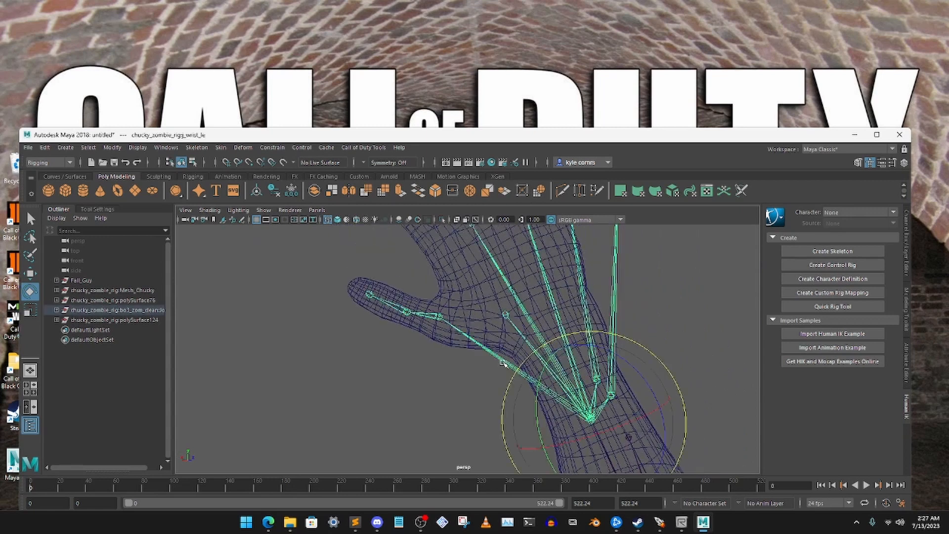
{"action": "left_click", "coordinate": [438, 340]}
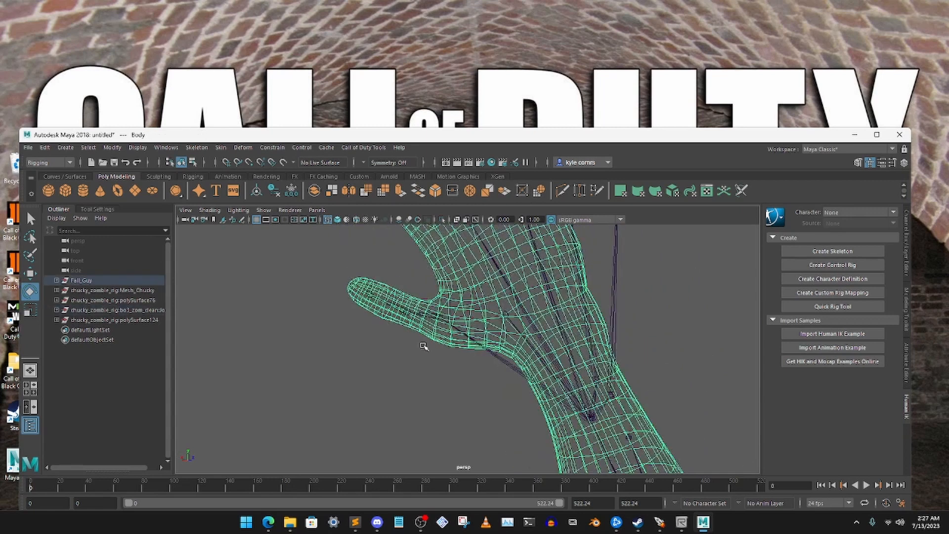
{"action": "left_click", "coordinate": [424, 343]}
{"action": "left_click", "coordinate": [439, 318]}
{"action": "left_click", "coordinate": [31, 276]}
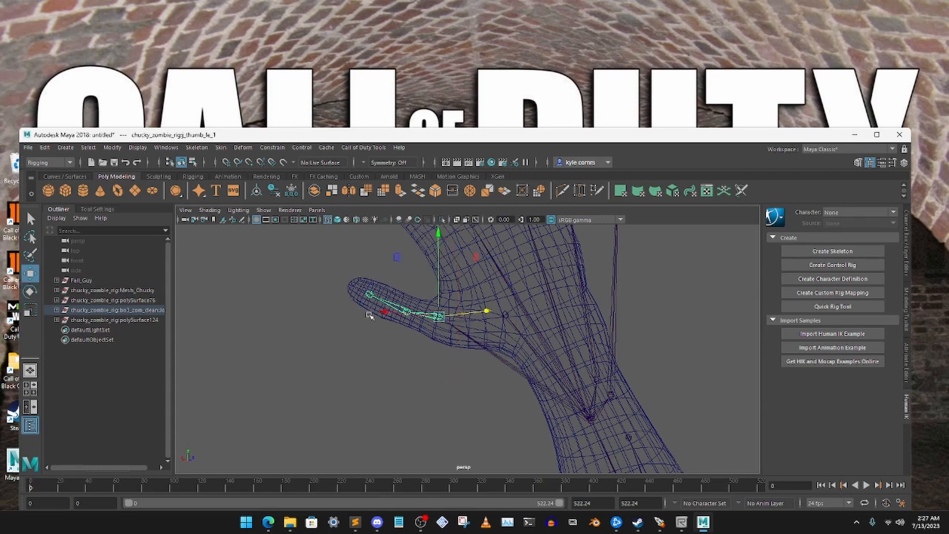
{"action": "left_click_drag", "start_coordinate": [368, 314], "coordinate": [437, 350], "text": "alt"}
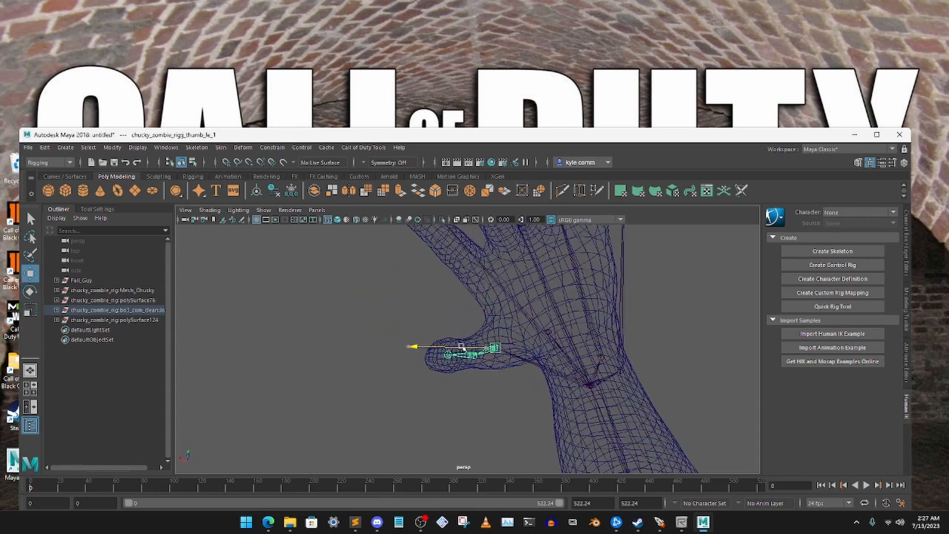
{"action": "left_click_drag", "start_coordinate": [494, 329], "coordinate": [540, 311]}
{"action": "left_click", "coordinate": [32, 289]}
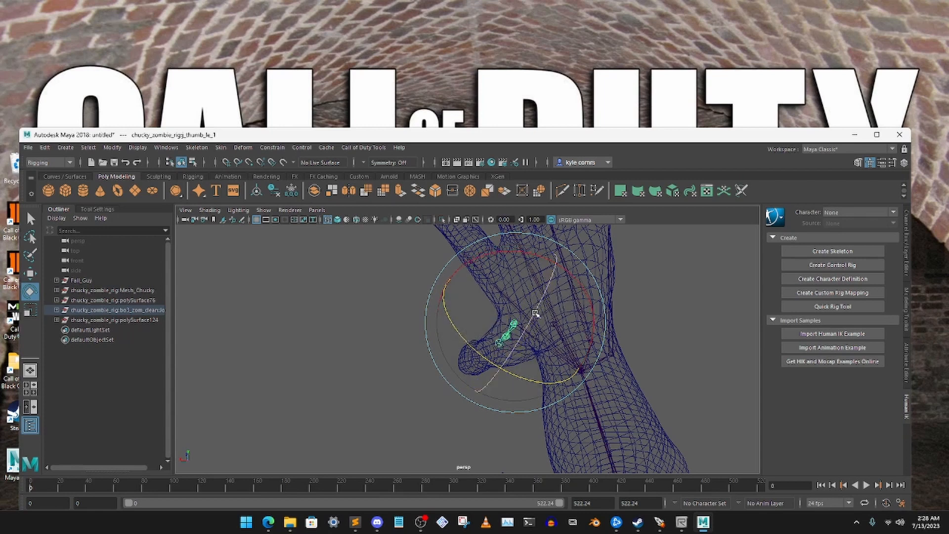
{"action": "left_click_drag", "start_coordinate": [357, 318], "coordinate": [306, 312], "text": "alt"}
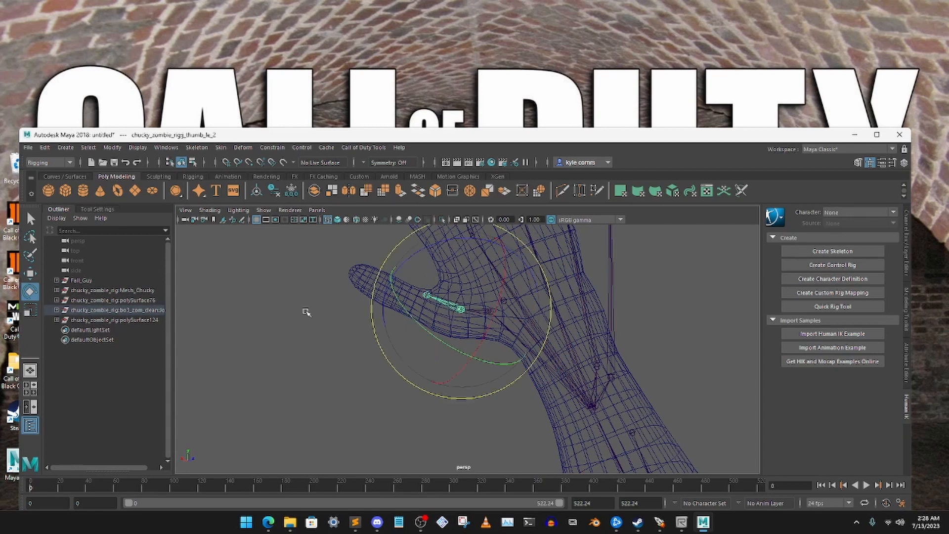
- Move the left thumb's second joint in height and depth to centre it inside the Fall Guy thumb
{"action": "left_click", "coordinate": [31, 273]}
{"action": "left_click_drag", "start_coordinate": [464, 279], "coordinate": [465, 287]}
{"action": "left_click_drag", "start_coordinate": [435, 318], "coordinate": [597, 354]}
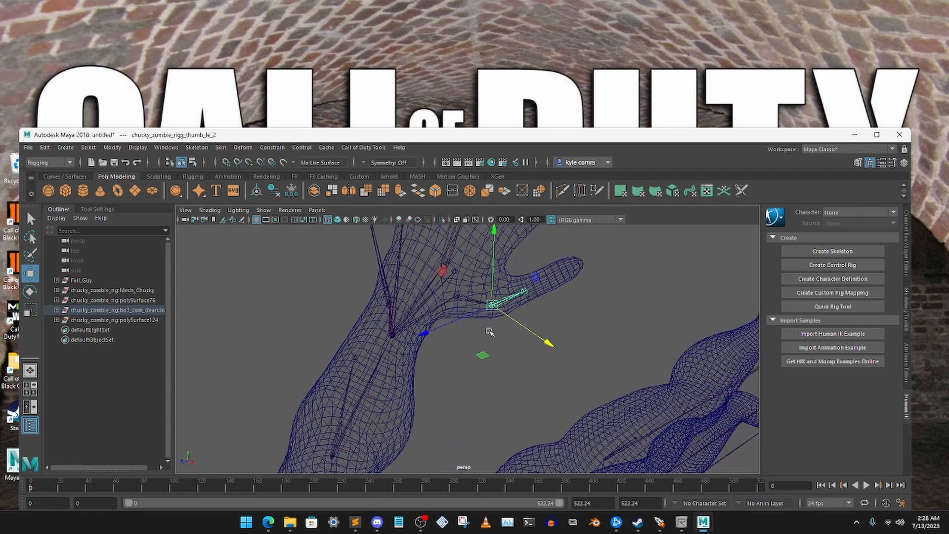
{"action": "left_click_drag", "start_coordinate": [483, 355], "coordinate": [420, 343], "text": "alt"}
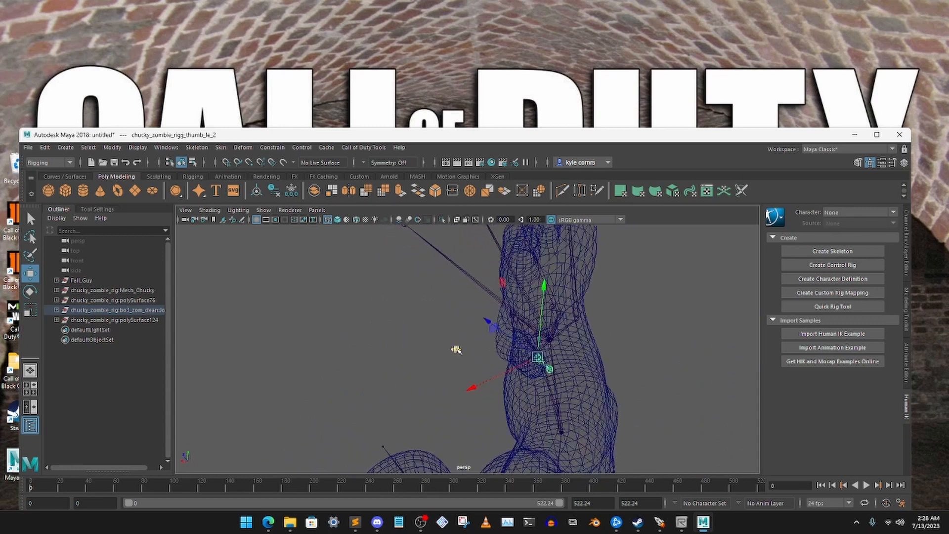
{"action": "middle_click_drag", "start_coordinate": [456, 349], "coordinate": [438, 343]}
{"action": "mouse_move", "coordinate": [439, 343]}
{"action": "left_mouse_down", "text": "alt"}
{"action": "mouse_move", "coordinate": [367, 339]}
{"action": "mouse_move", "coordinate": [458, 358]}
{"action": "mouse_move", "coordinate": [450, 358]}
{"action": "left_mouse_up", "text": "alt"}
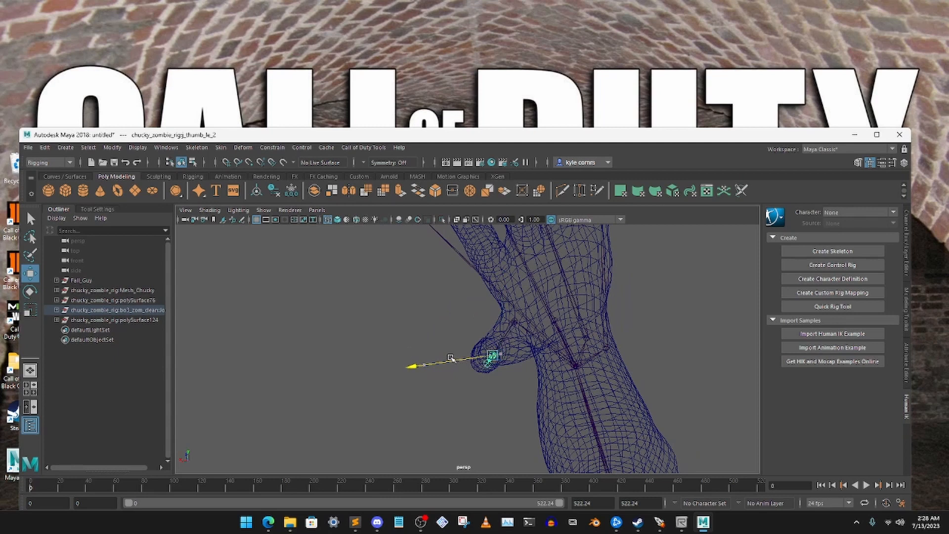
{"action": "left_click_drag", "start_coordinate": [490, 326], "coordinate": [490, 321]}
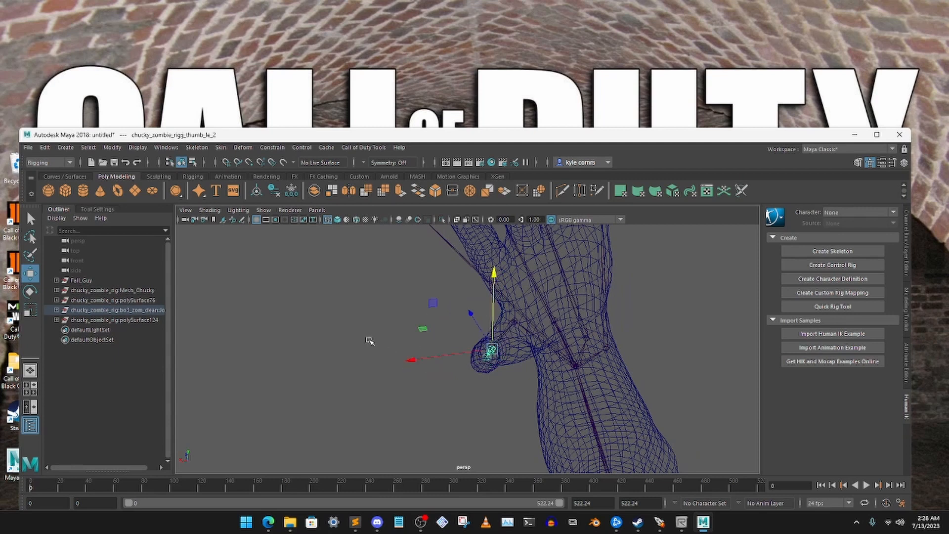
- Move the left thumb's second joint farther from the base joint toward the tip of the mesh's thumb
{"action": "left_click", "coordinate": [369, 341]}
{"action": "mouse_move", "coordinate": [369, 341]}
{"action": "left_mouse_down", "text": "alt"}
{"action": "mouse_move", "coordinate": [403, 339]}
{"action": "mouse_move", "coordinate": [380, 339]}
{"action": "left_mouse_up", "text": "alt"}
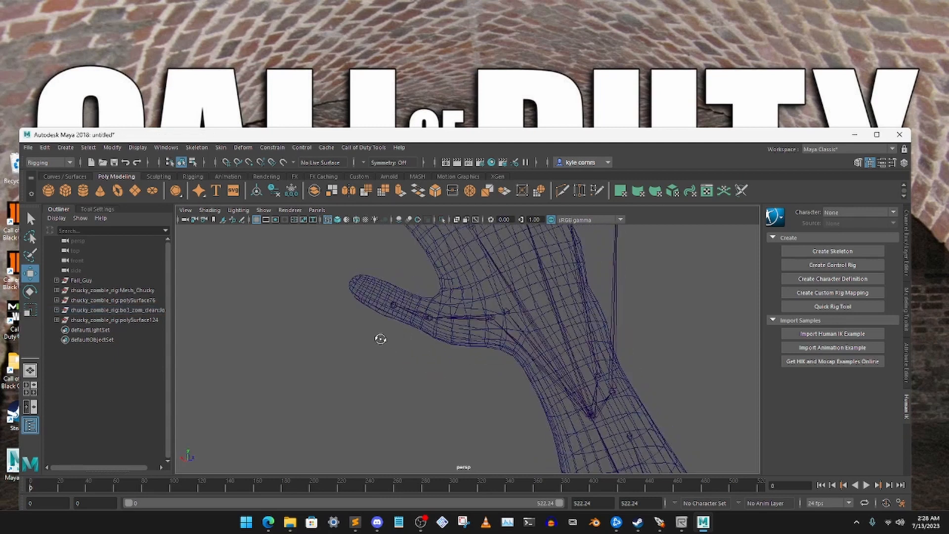
{"action": "left_click", "coordinate": [407, 312]}
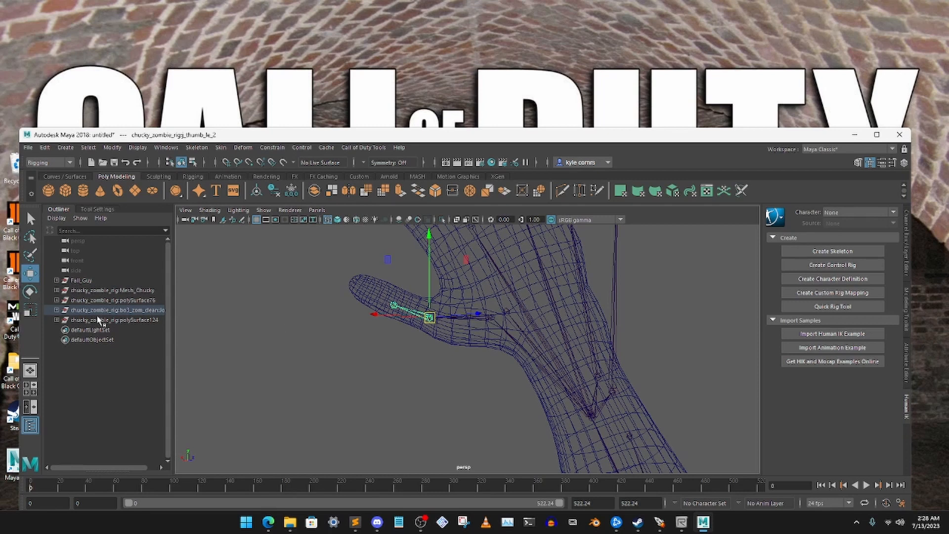
{"action": "left_click_drag", "start_coordinate": [398, 317], "coordinate": [398, 318]}
{"action": "left_click_drag", "start_coordinate": [388, 259], "coordinate": [360, 252]}
{"action": "left_click_drag", "start_coordinate": [324, 296], "coordinate": [417, 319], "text": "alt"}
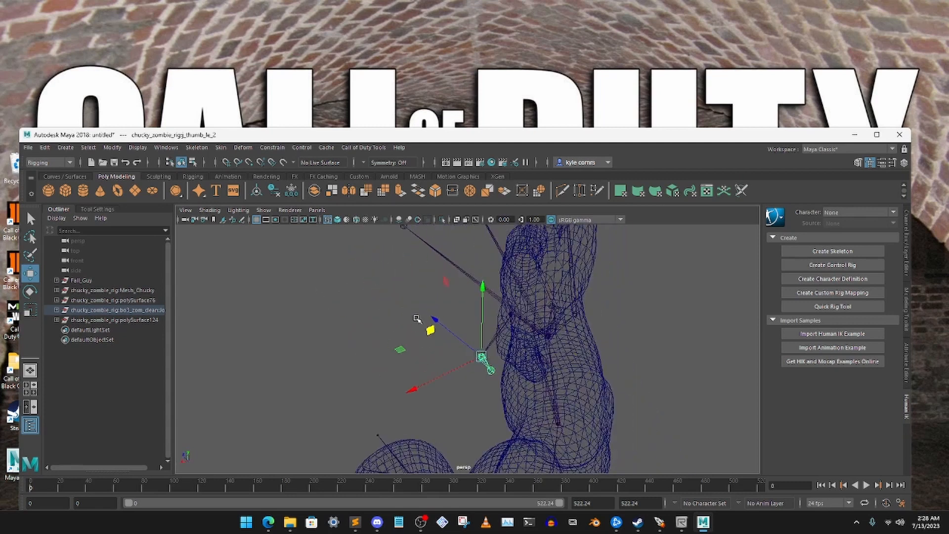
- Rotate the left thumb's base joint in depth so the lengthened thumb bones lie back inside the Fall Guy thumb
{"action": "left_click", "coordinate": [490, 344]}
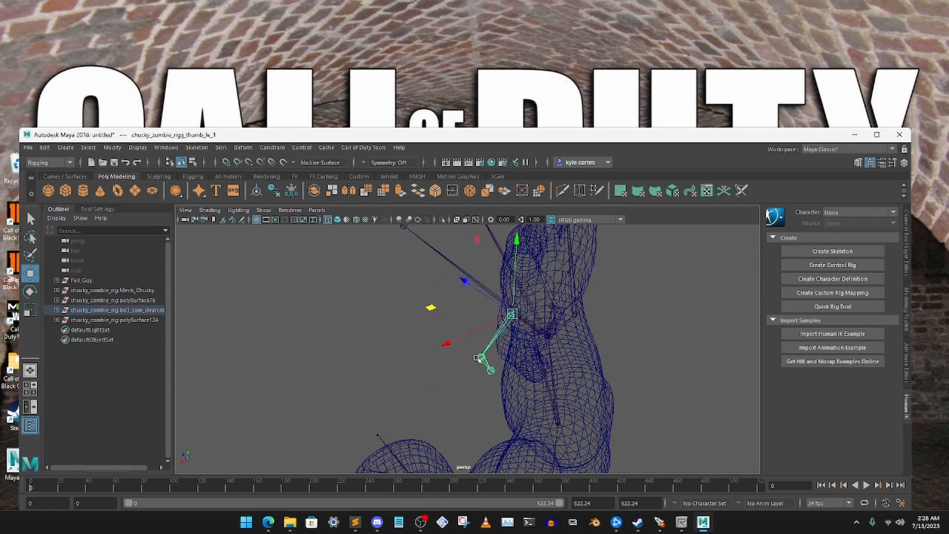
{"action": "key", "text": "e"}
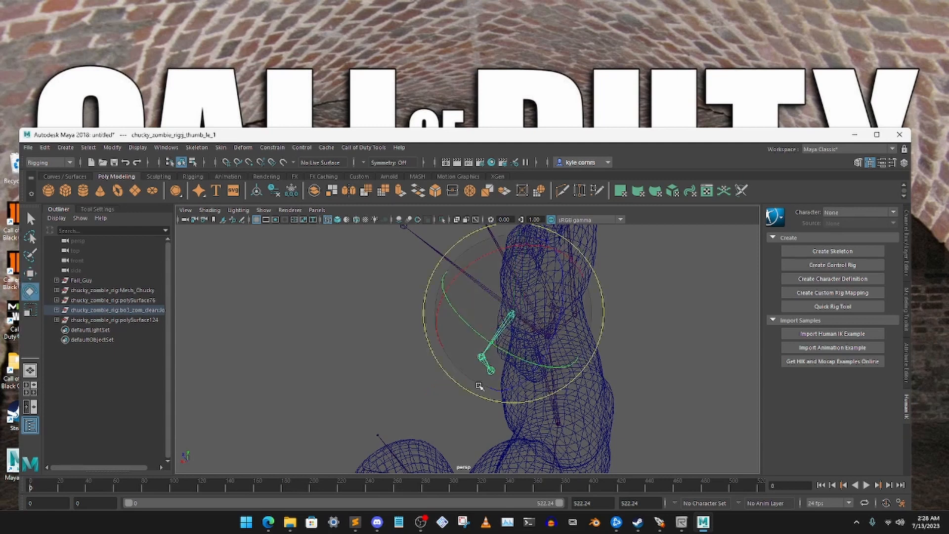
{"action": "left_click_drag", "start_coordinate": [484, 341], "coordinate": [520, 352]}
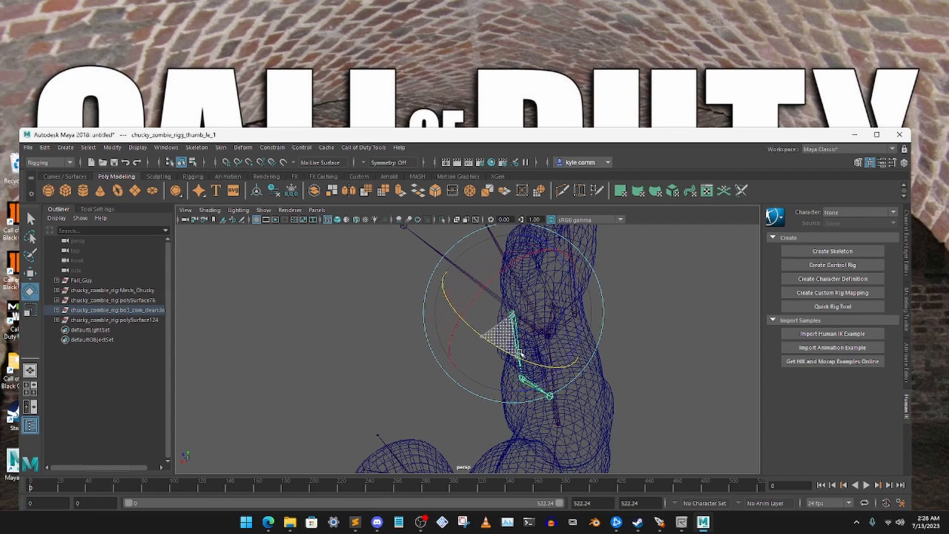
{"action": "left_click_drag", "start_coordinate": [583, 320], "coordinate": [539, 335]}
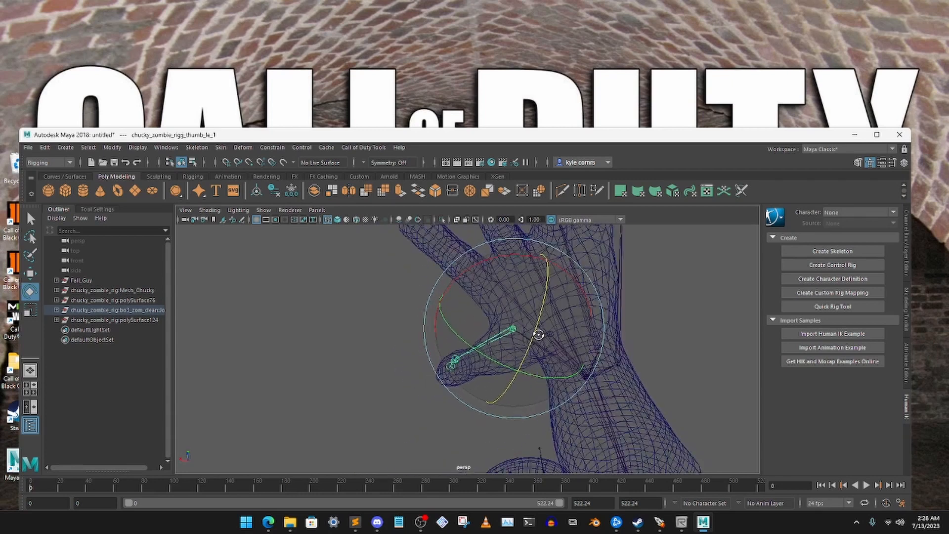
- Move the left thumb's second joint back along the Fall Guy thumb toward the palm
{"action": "scroll", "coordinate": [516, 337], "scroll_direction": "up", "scroll_amount": 3}
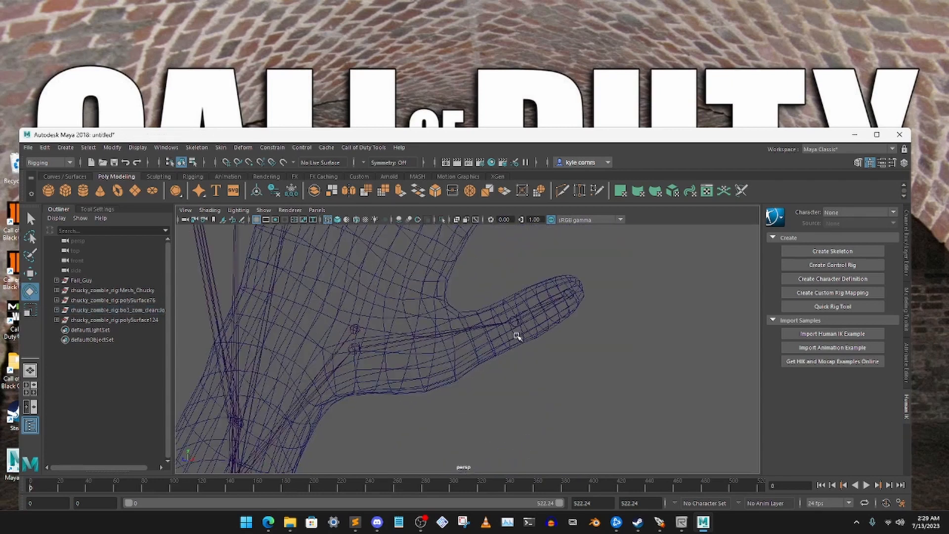
{"action": "scroll", "coordinate": [517, 338], "scroll_direction": "down", "scroll_amount": 3}
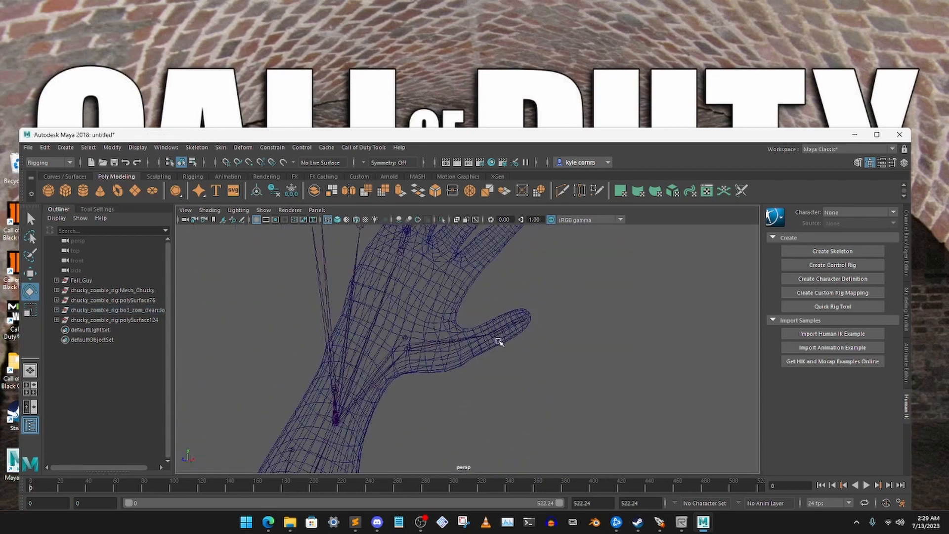
{"action": "scroll", "coordinate": [499, 342], "scroll_direction": "up", "scroll_amount": 3}
{"action": "left_click", "coordinate": [514, 322]}
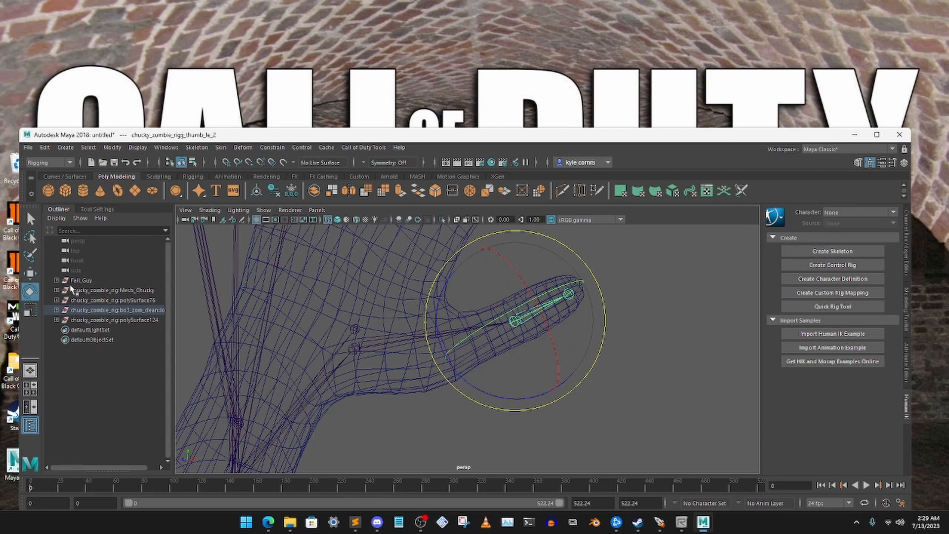
{"action": "key", "text": "w"}
{"action": "left_click_drag", "start_coordinate": [486, 327], "coordinate": [513, 341], "text": "alt"}
{"action": "middle_click_drag", "start_coordinate": [562, 286], "coordinate": [529, 295]}
{"action": "left_click_drag", "start_coordinate": [608, 319], "coordinate": [499, 339], "text": "alt"}
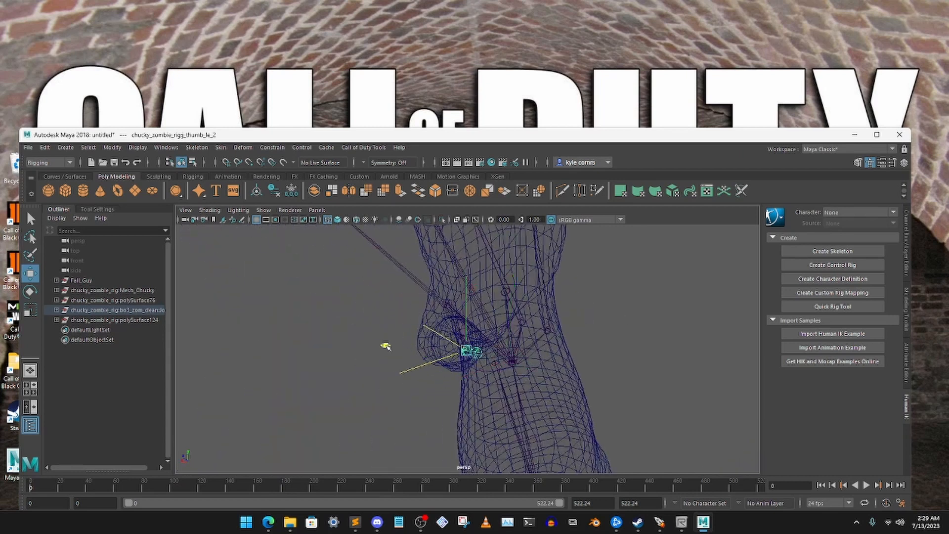
{"action": "left_click_drag", "start_coordinate": [373, 345], "coordinate": [473, 341], "text": "alt"}
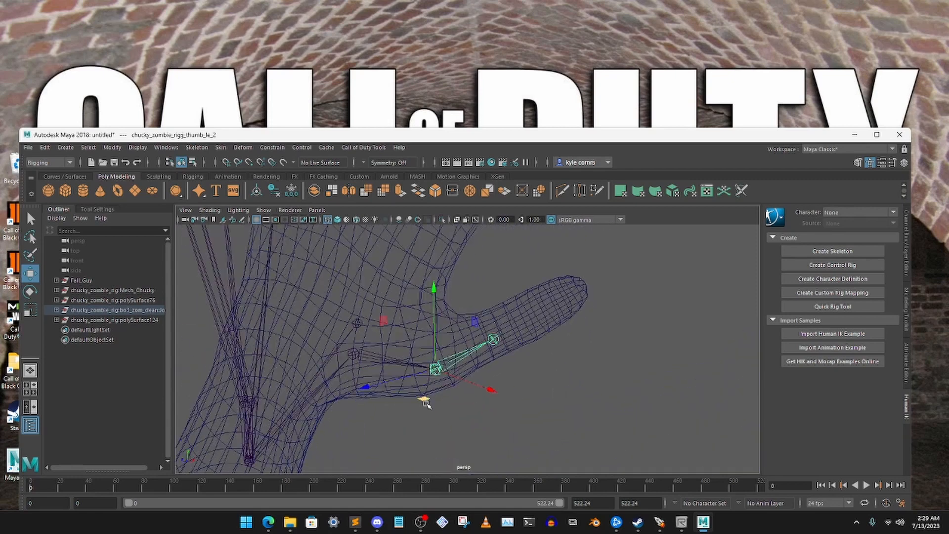
- Shift the left thumb's second joint outward and raise it so the bones run through the middle of the Fall Guy thumb
{"action": "left_click_drag", "start_coordinate": [445, 381], "coordinate": [414, 372], "text": "alt"}
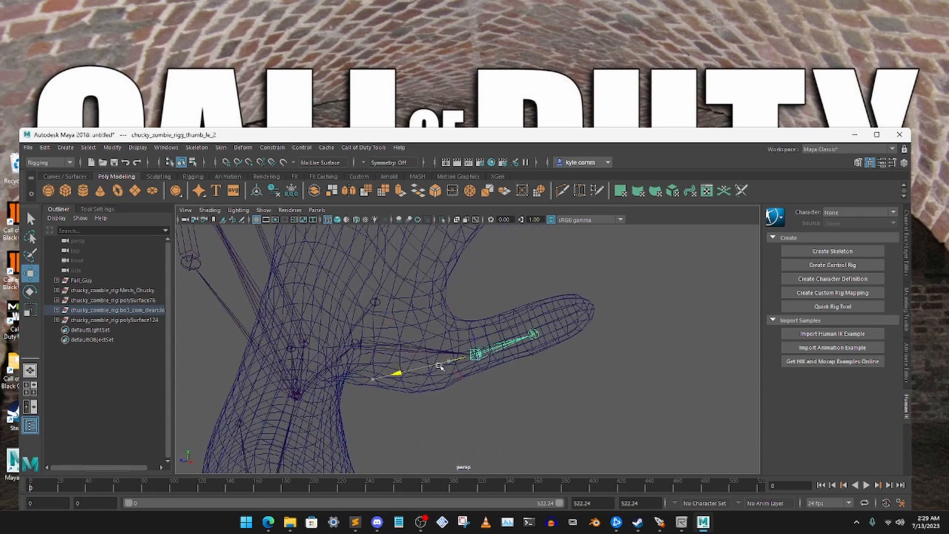
{"action": "left_click_drag", "start_coordinate": [476, 304], "coordinate": [497, 303]}
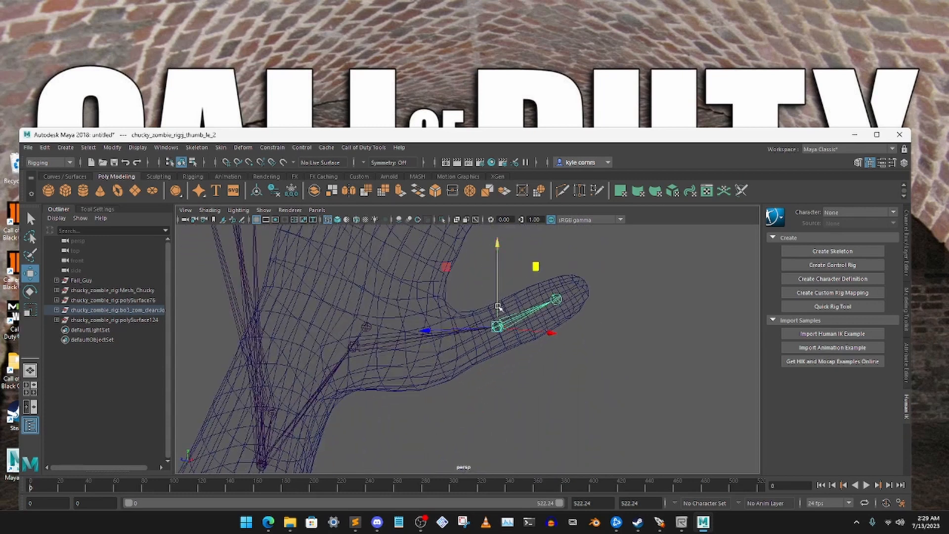
{"action": "left_click", "coordinate": [612, 352]}
- Examine how the skeleton lines up with the whole Fall Guy body, from the head and shoulders to the legs
{"action": "key", "text": "f"}
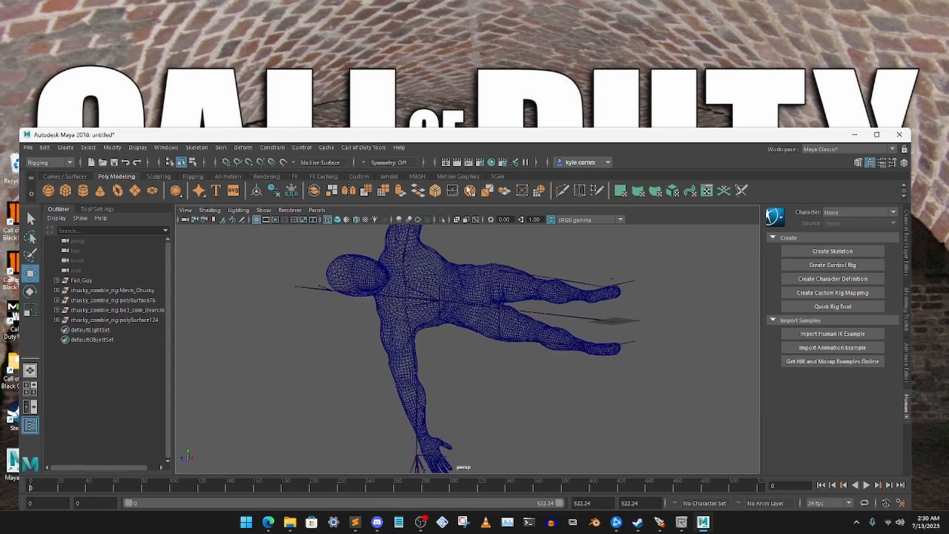
{"action": "middle_click_drag", "start_coordinate": [464, 330], "coordinate": [475, 276], "text": "alt"}
{"action": "mouse_move", "coordinate": [473, 276]}
{"action": "left_mouse_down", "text": "alt"}
{"action": "mouse_move", "coordinate": [491, 290]}
{"action": "mouse_move", "coordinate": [585, 262]}
{"action": "mouse_move", "coordinate": [497, 281]}
{"action": "mouse_move", "coordinate": [470, 375]}
{"action": "mouse_move", "coordinate": [334, 334]}
{"action": "mouse_move", "coordinate": [430, 314]}
{"action": "mouse_move", "coordinate": [467, 282]}
{"action": "left_mouse_up", "text": "alt"}
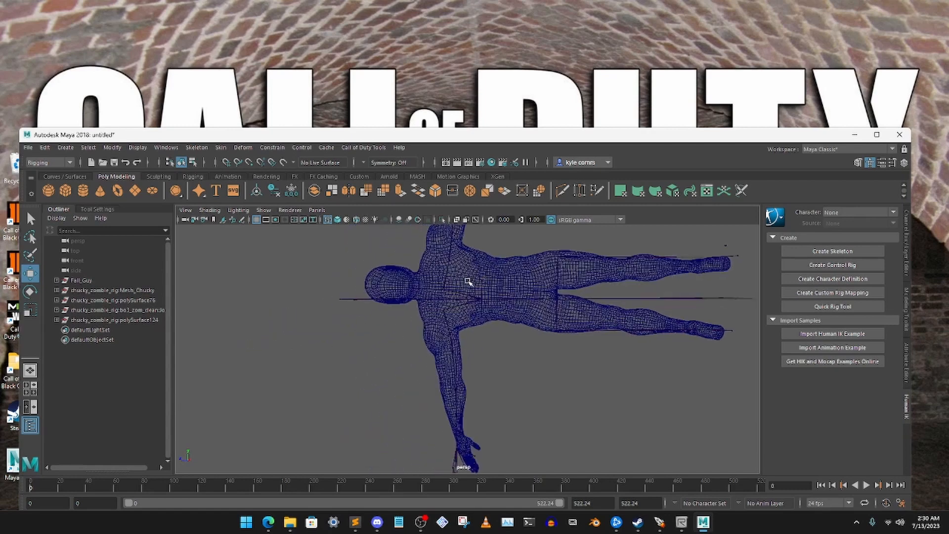
{"action": "middle_click_drag", "start_coordinate": [451, 275], "coordinate": [466, 339], "text": "alt"}
{"action": "scroll", "coordinate": [469, 354], "scroll_direction": "up", "scroll_amount": 3}
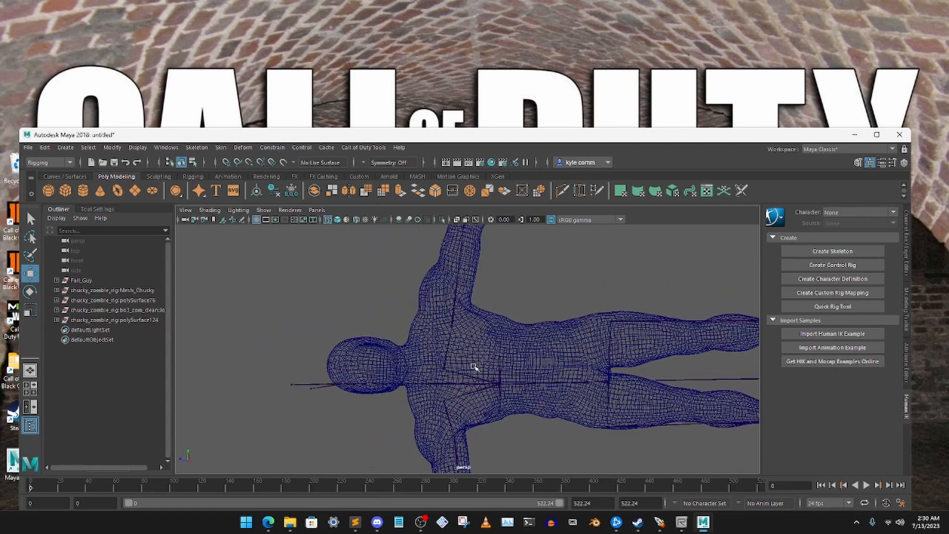
{"action": "middle_click_drag", "start_coordinate": [456, 306], "coordinate": [470, 328], "text": "alt"}
{"action": "scroll", "coordinate": [470, 336], "scroll_direction": "up", "scroll_amount": 3}
{"action": "middle_click_drag", "start_coordinate": [470, 361], "coordinate": [516, 309], "text": "alt"}
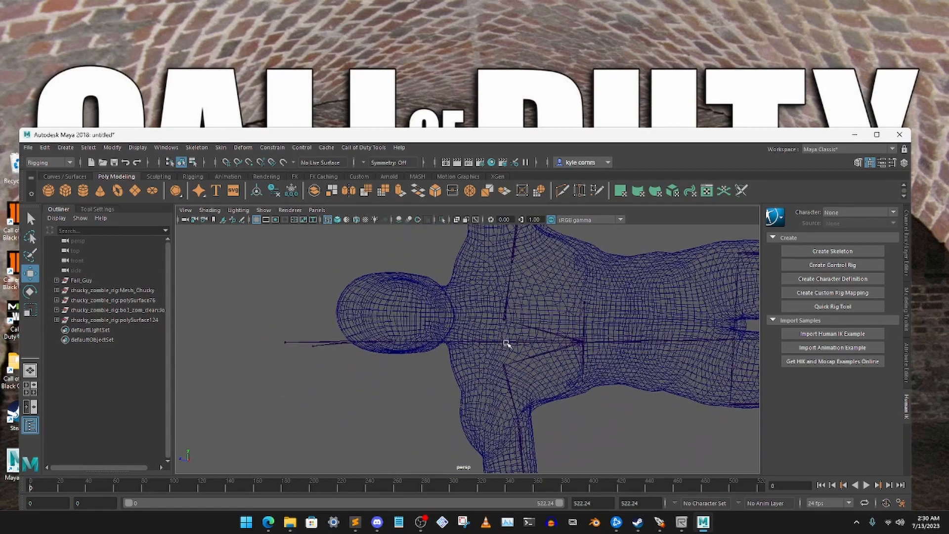
{"action": "scroll", "coordinate": [547, 335], "scroll_direction": "down", "scroll_amount": 3}
{"action": "scroll", "coordinate": [545, 335], "scroll_direction": "up", "scroll_amount": 3}
{"action": "scroll", "coordinate": [460, 314], "scroll_direction": "down", "scroll_amount": 5}
- Try to shift the whole skeleton sideways from its origin joint to line it up with the Fall Guy body
{"action": "left_click_drag", "start_coordinate": [402, 298], "coordinate": [666, 424]}
{"action": "scroll", "coordinate": [598, 379], "scroll_direction": "up", "scroll_amount": 3}
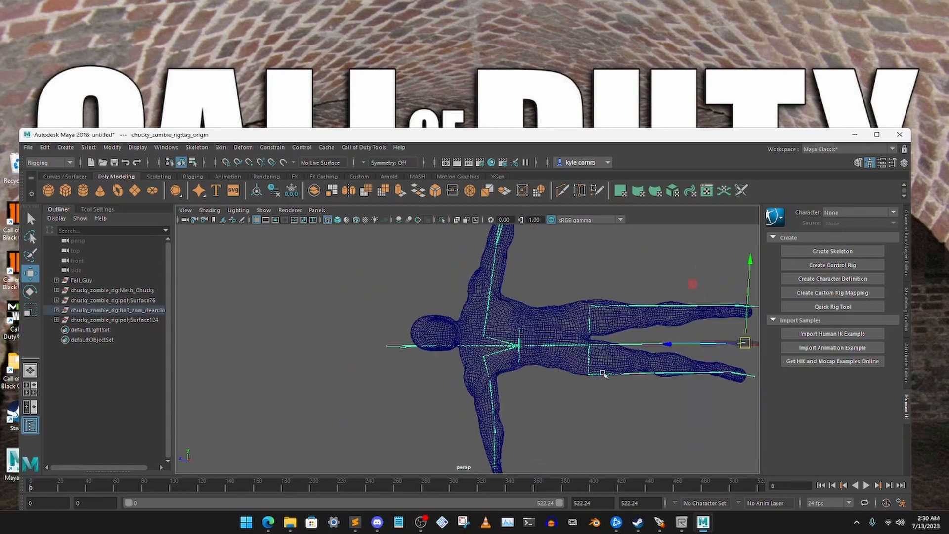
{"action": "middle_click_drag", "start_coordinate": [666, 369], "coordinate": [676, 359], "text": "alt"}
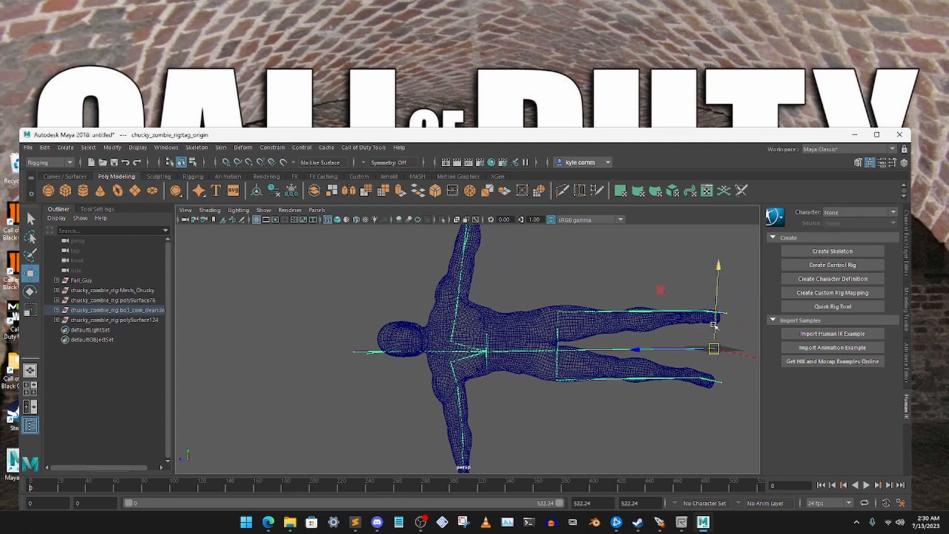
{"action": "left_click_drag", "start_coordinate": [717, 324], "coordinate": [721, 314]}
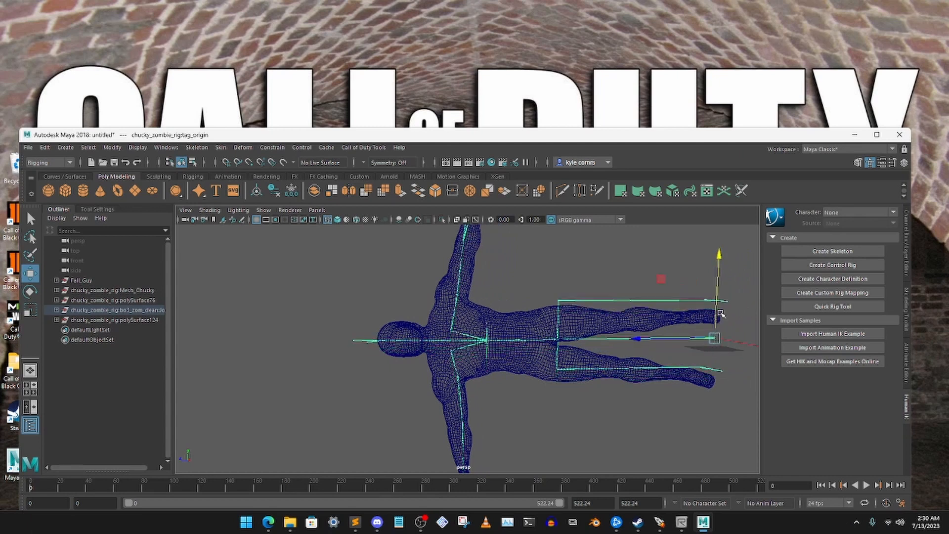
{"action": "left_click", "coordinate": [365, 281]}
- Shift the Fall Guy body mesh sideways toward its right side so the head and torso centre on the skeleton's spine
{"action": "left_click", "coordinate": [434, 330]}
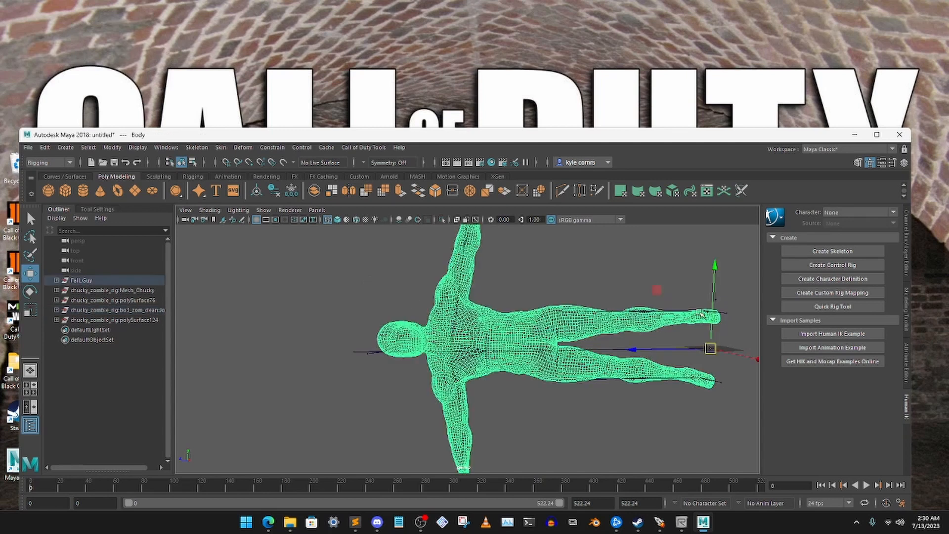
{"action": "left_click_drag", "start_coordinate": [714, 296], "coordinate": [716, 313]}
{"action": "left_click", "coordinate": [364, 274]}
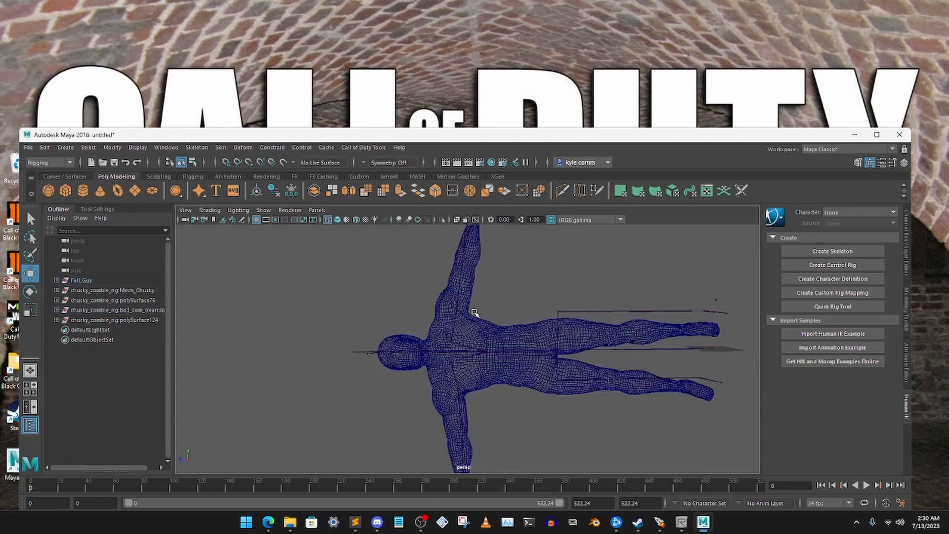
- Move the left hip joint sideways toward the pelvis so the leg bones lie inside the Fall Guy's left leg
{"action": "left_click_drag", "start_coordinate": [473, 312], "coordinate": [523, 292], "text": "alt"}
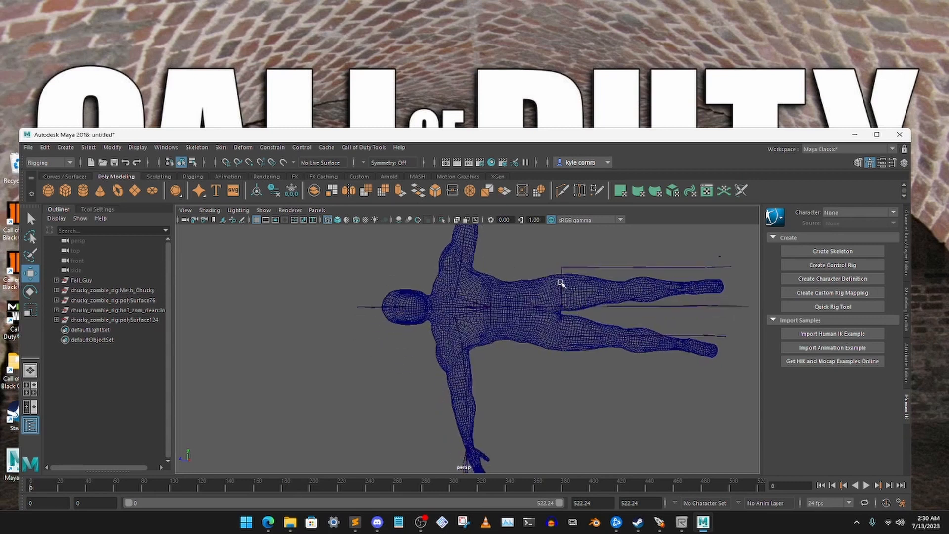
{"action": "scroll", "coordinate": [569, 281], "scroll_direction": "up", "scroll_amount": 3}
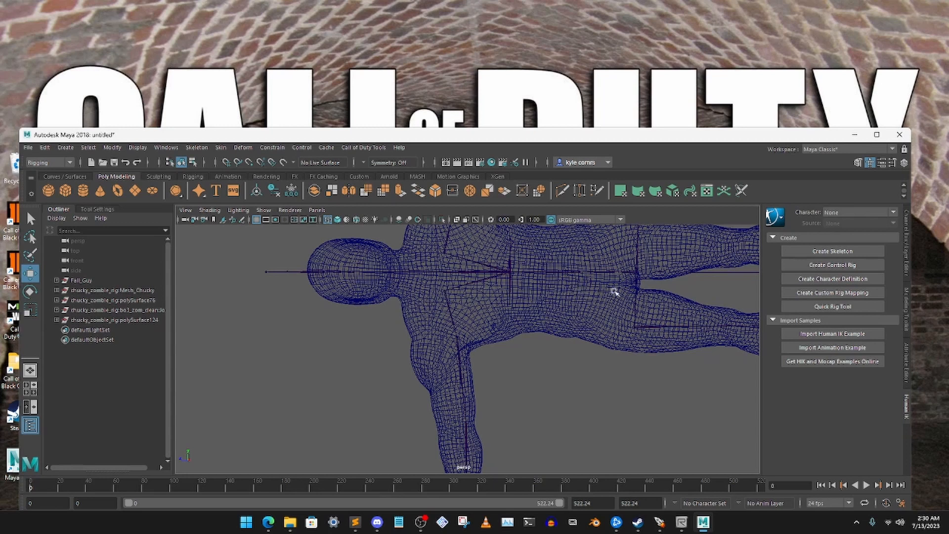
{"action": "middle_click_drag", "start_coordinate": [614, 292], "coordinate": [483, 372], "text": "alt"}
{"action": "left_click_drag", "start_coordinate": [466, 284], "coordinate": [520, 316]}
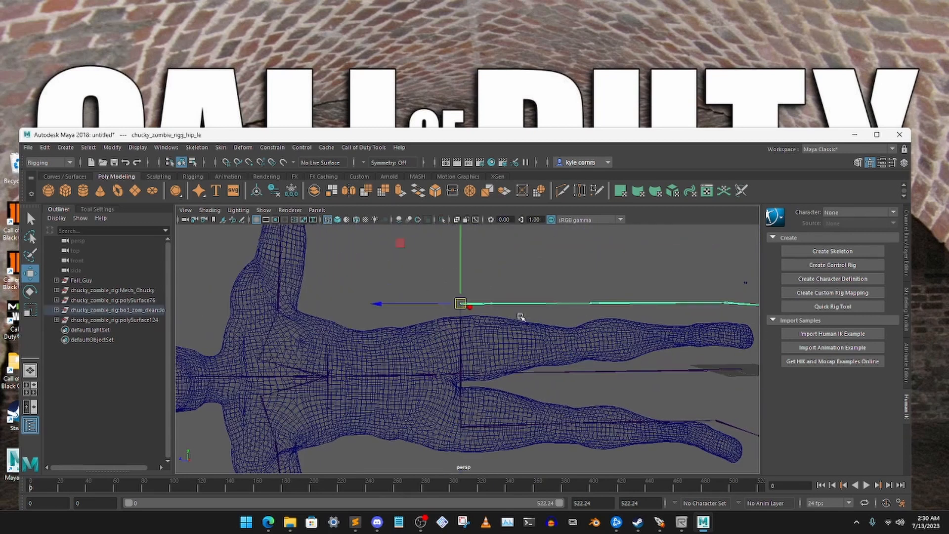
{"action": "left_click_drag", "start_coordinate": [459, 275], "coordinate": [452, 316]}
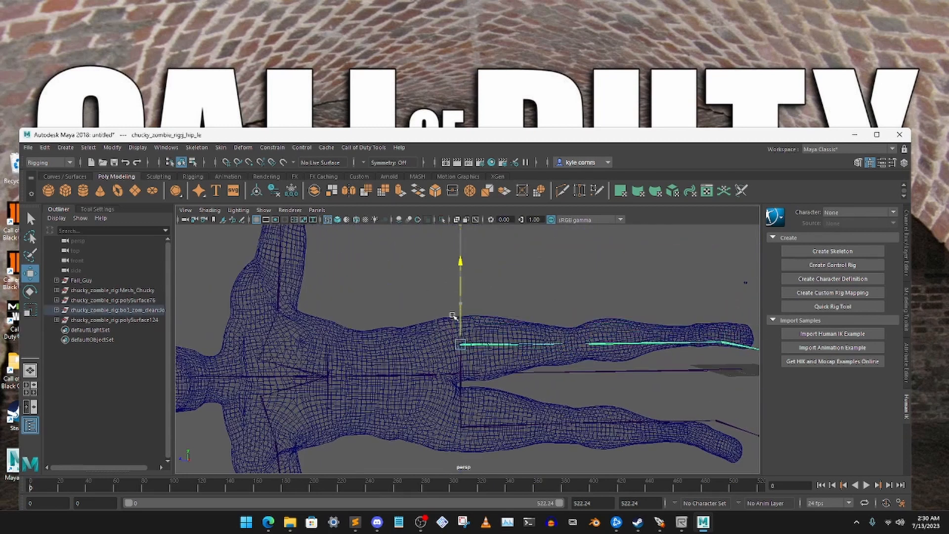
{"action": "left_click", "coordinate": [619, 307]}
- Move the right hip joint slightly inward and rotate it so the leg bones follow the Fall Guy's right leg
{"action": "middle_click_drag", "start_coordinate": [620, 307], "coordinate": [545, 229], "text": "alt"}
{"action": "left_click_drag", "start_coordinate": [437, 342], "coordinate": [454, 367]}
{"action": "left_click_drag", "start_coordinate": [396, 327], "coordinate": [395, 313]}
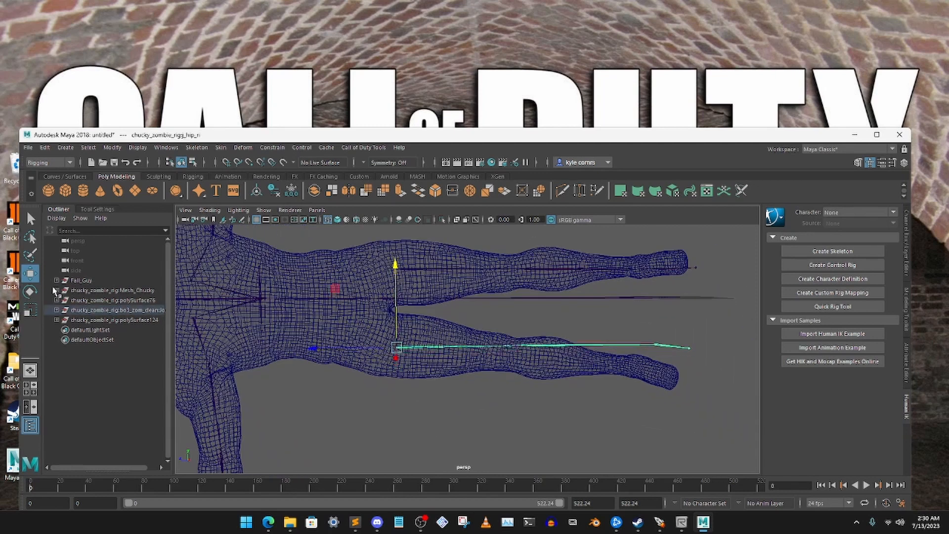
{"action": "left_click", "coordinate": [30, 291]}
{"action": "left_click_drag", "start_coordinate": [477, 328], "coordinate": [484, 330]}
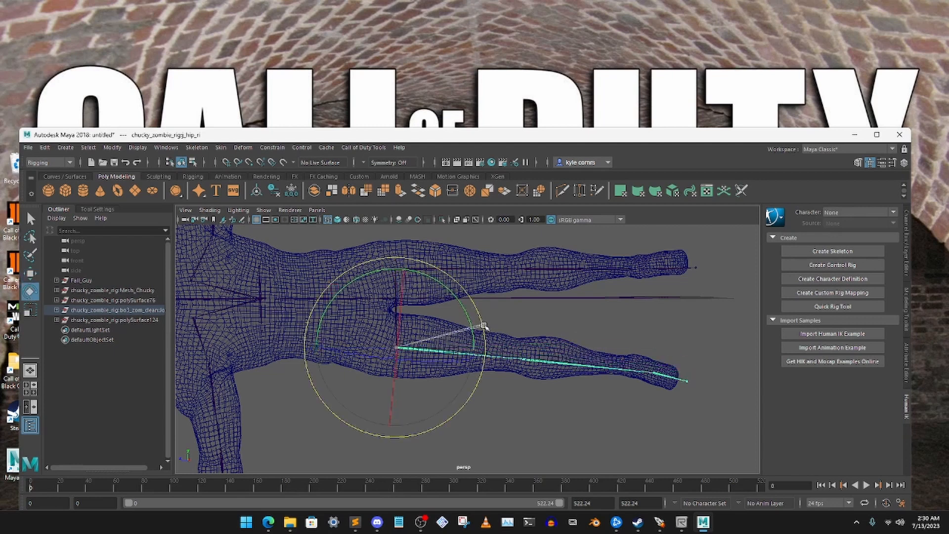
- Rotate the left hip joint slightly outward so the leg bones follow the Fall Guy's left leg to the foot
{"action": "left_click", "coordinate": [443, 298]}
{"action": "left_click_drag", "start_coordinate": [478, 261], "coordinate": [513, 288]}
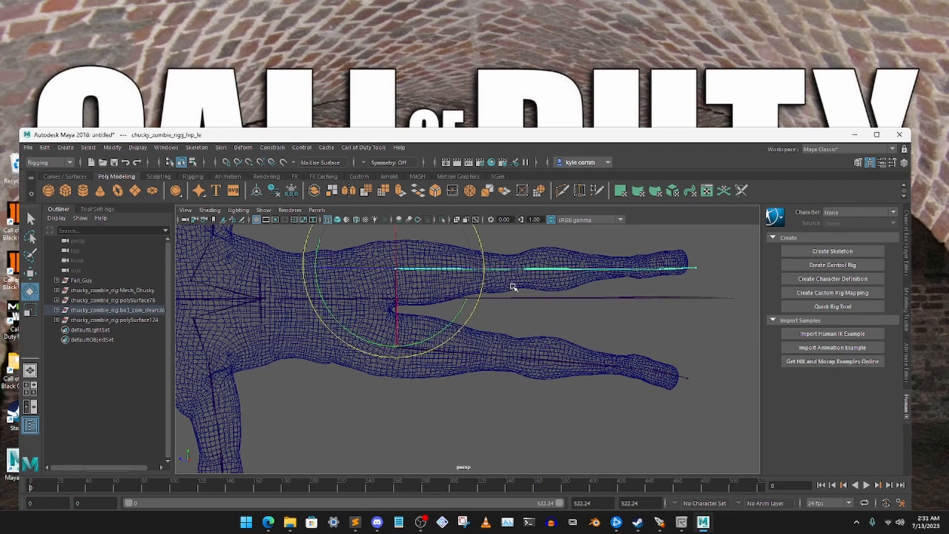
{"action": "left_click_drag", "start_coordinate": [302, 254], "coordinate": [304, 251]}
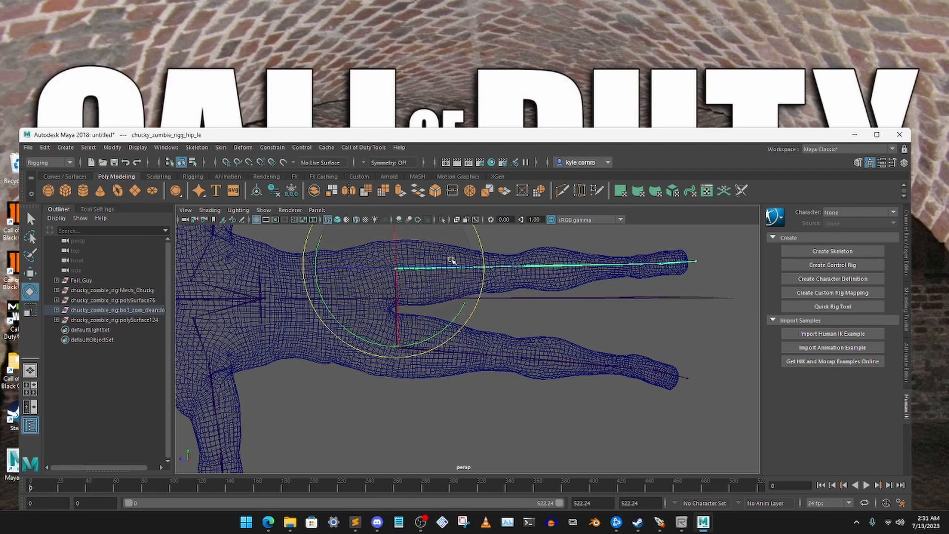
{"action": "left_click", "coordinate": [502, 237]}
- Examine how the arm, hand and thumb bones sit in the shifted mesh, from the torso out to the left hand
{"action": "middle_click_drag", "start_coordinate": [445, 283], "coordinate": [584, 298], "text": "alt"}
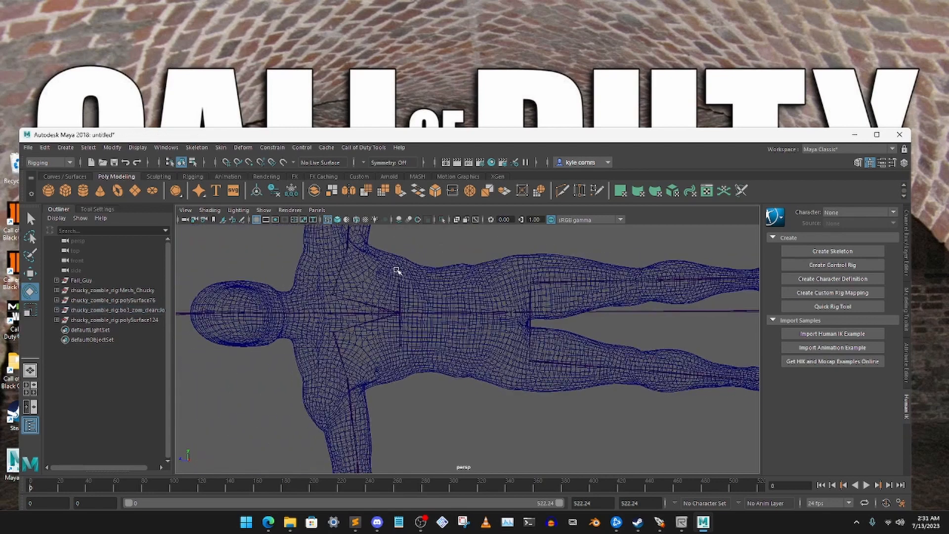
{"action": "middle_click_drag", "start_coordinate": [397, 270], "coordinate": [467, 264], "text": "alt"}
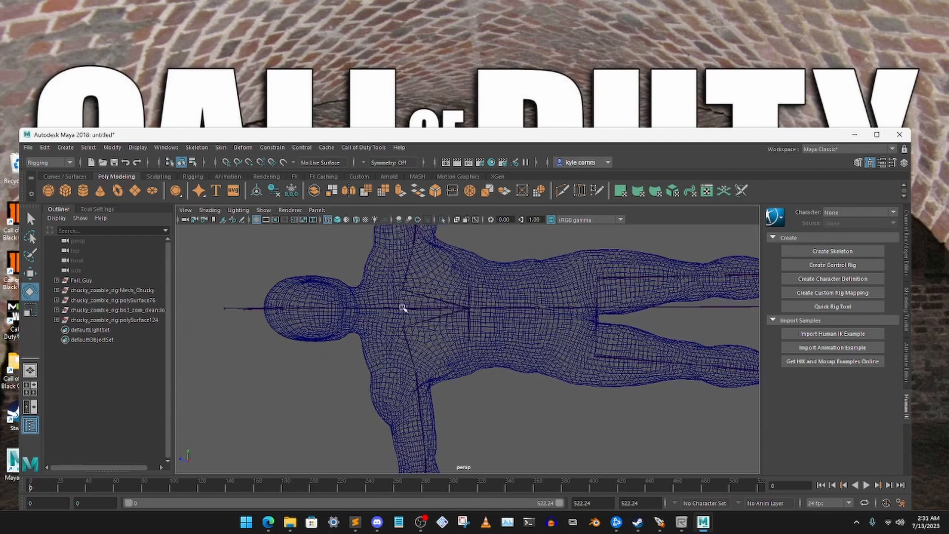
{"action": "left_click_drag", "start_coordinate": [455, 346], "coordinate": [473, 394], "text": "alt"}
{"action": "scroll", "coordinate": [476, 348], "scroll_direction": "up", "scroll_amount": 6}
{"action": "middle_click_drag", "start_coordinate": [484, 362], "coordinate": [476, 288], "text": "alt"}
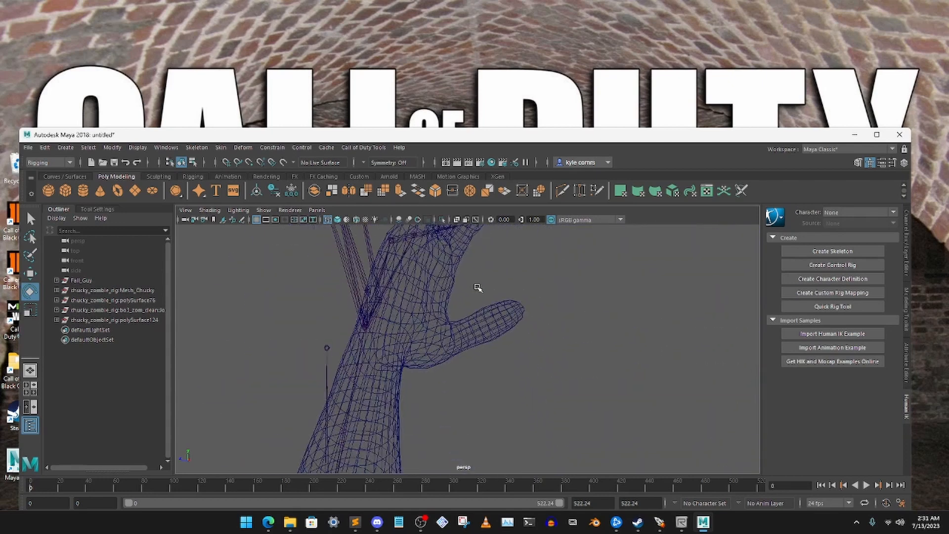
{"action": "left_click_drag", "start_coordinate": [476, 288], "coordinate": [519, 290], "text": "alt"}
{"action": "middle_click_drag", "start_coordinate": [519, 290], "coordinate": [571, 303], "text": "alt"}
{"action": "left_click_drag", "start_coordinate": [571, 302], "coordinate": [529, 314], "text": "alt"}
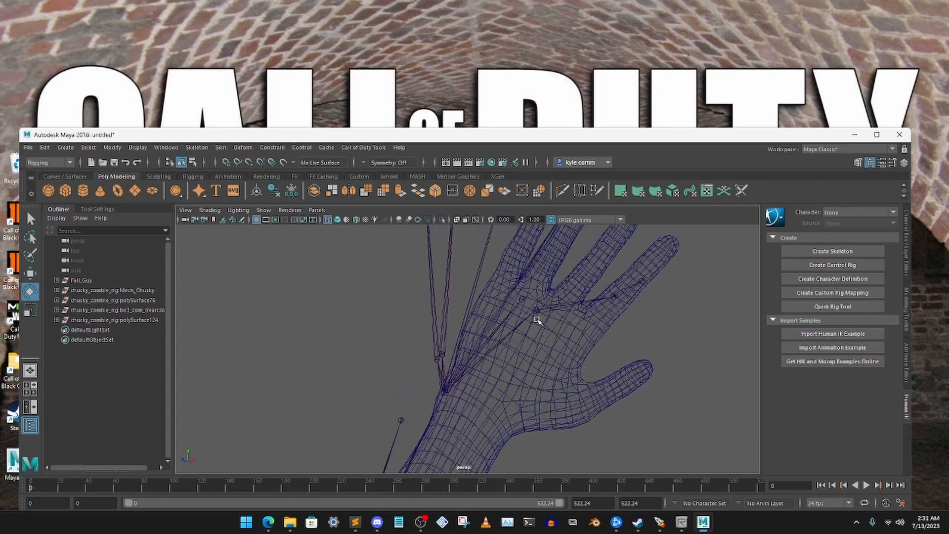
{"action": "middle_click_drag", "start_coordinate": [505, 316], "coordinate": [563, 311], "text": "alt"}
{"action": "scroll", "coordinate": [563, 311], "scroll_direction": "down", "scroll_amount": 3}
{"action": "left_click_drag", "start_coordinate": [563, 311], "coordinate": [593, 316], "text": "alt"}
{"action": "middle_click_drag", "start_coordinate": [593, 316], "coordinate": [504, 281], "text": "alt"}
{"action": "left_click_drag", "start_coordinate": [504, 282], "coordinate": [511, 316], "text": "alt"}
{"action": "scroll", "coordinate": [510, 317], "scroll_direction": "down", "scroll_amount": 2}
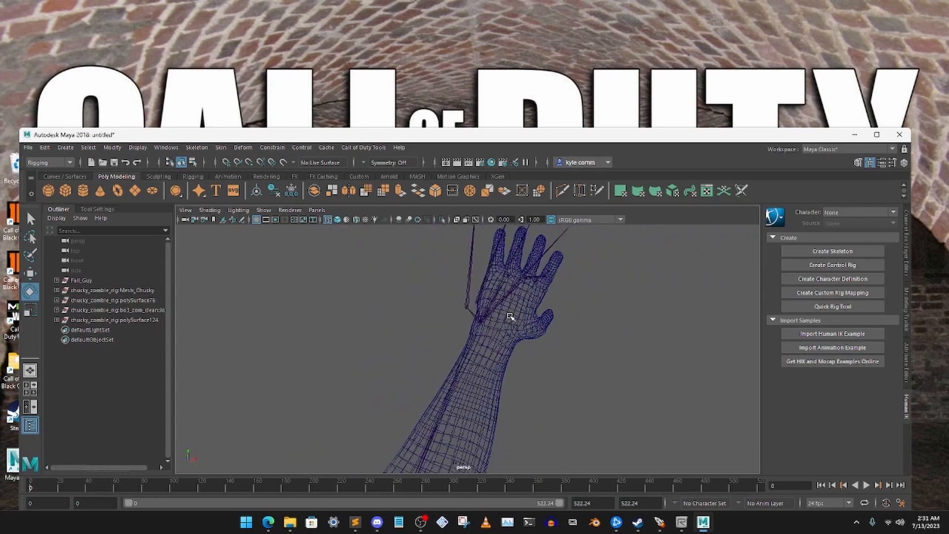
{"action": "scroll", "coordinate": [510, 316], "scroll_direction": "down", "scroll_amount": 2}
- Rotate the left elbow joint toward the mesh's wrist and reposition it inside the Fall Guy's left forearm
{"action": "left_click", "coordinate": [479, 356]}
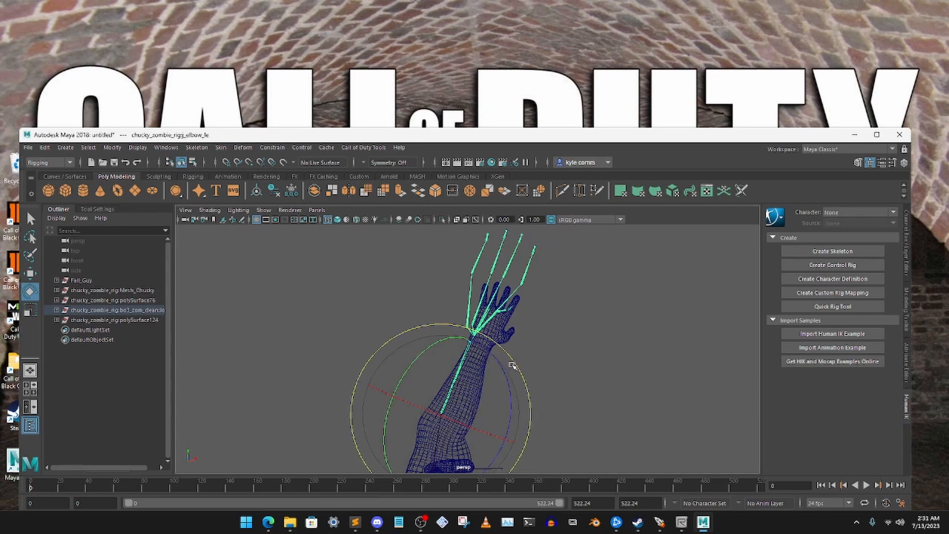
{"action": "left_click_drag", "start_coordinate": [512, 365], "coordinate": [524, 371]}
{"action": "left_click", "coordinate": [30, 273]}
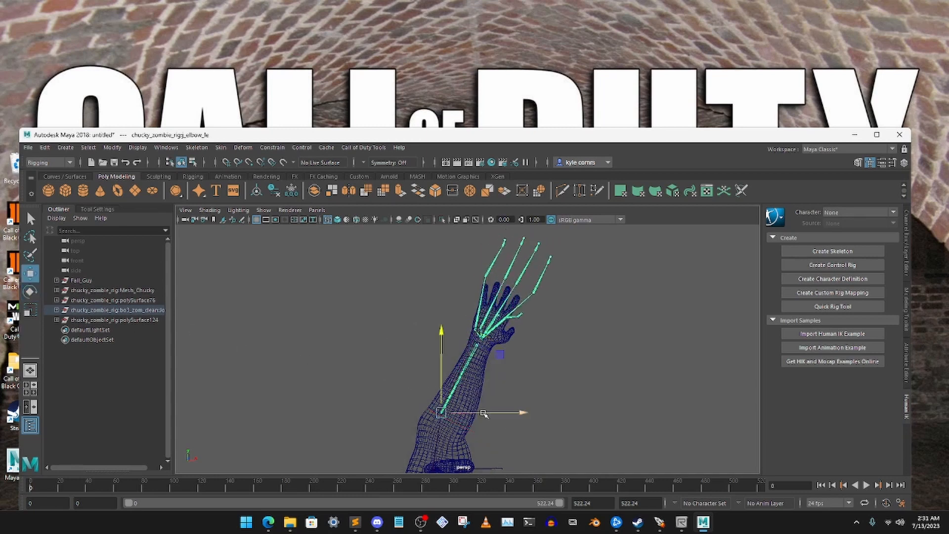
{"action": "left_click_drag", "start_coordinate": [484, 414], "coordinate": [432, 387]}
{"action": "left_click", "coordinate": [484, 392]}
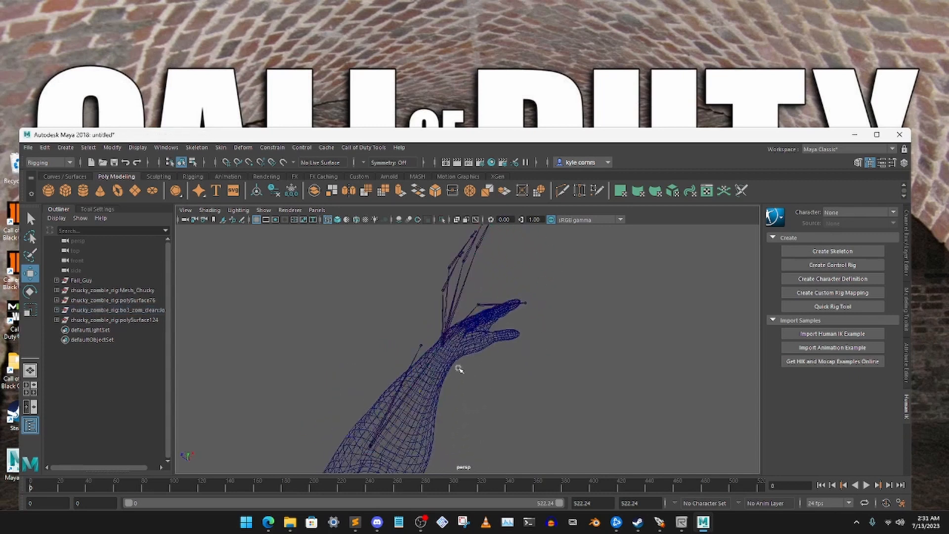
- Move the left thumb's base joint off the index side of the hand toward the base of the Fall Guy's thumb
{"action": "left_click_drag", "start_coordinate": [459, 369], "coordinate": [388, 351], "text": "alt"}
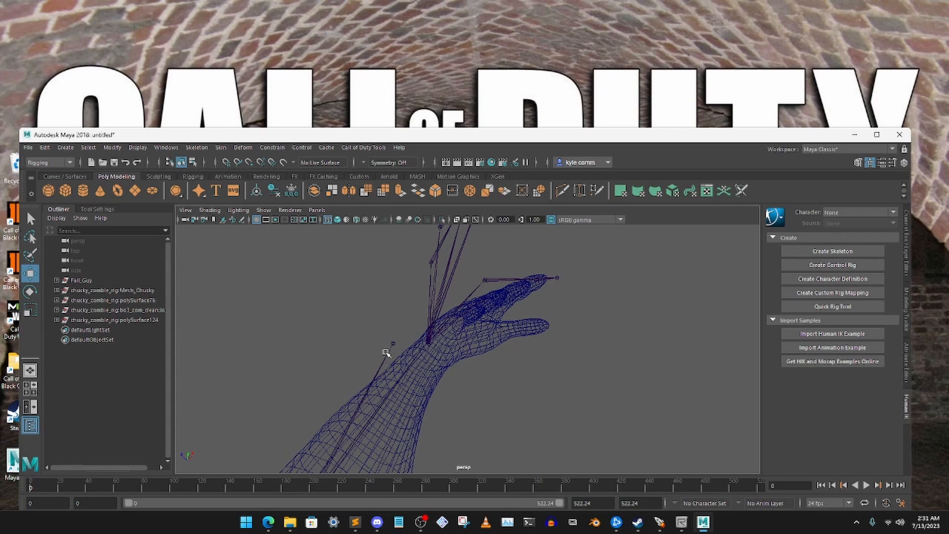
{"action": "left_click", "coordinate": [385, 352]}
{"action": "left_click_drag", "start_coordinate": [307, 353], "coordinate": [434, 328], "text": "alt"}
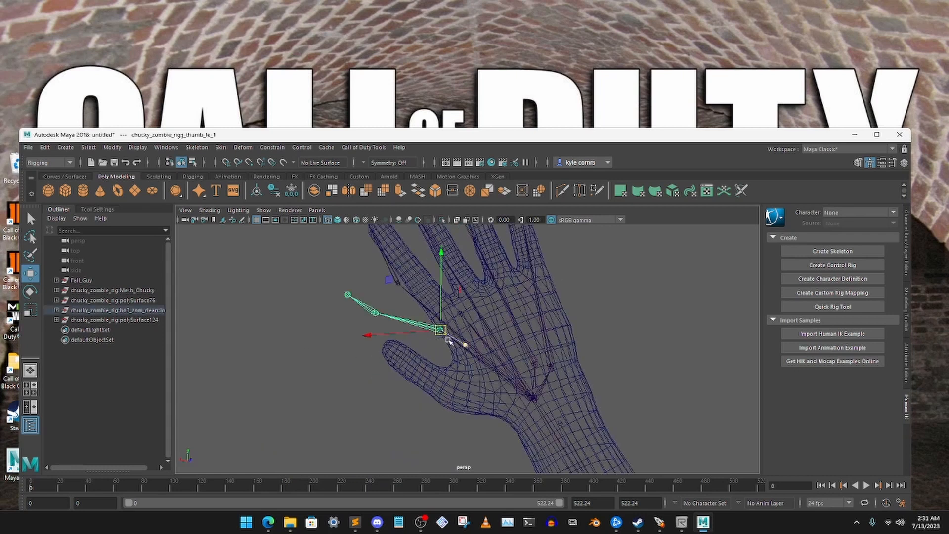
{"action": "left_click_drag", "start_coordinate": [438, 295], "coordinate": [479, 321], "text": "alt"}
{"action": "left_click_drag", "start_coordinate": [363, 291], "coordinate": [405, 307], "text": "alt"}
{"action": "middle_click_drag", "start_coordinate": [200, 351], "coordinate": [246, 404]}
{"action": "left_click_drag", "start_coordinate": [244, 373], "coordinate": [235, 381], "text": "alt"}
{"action": "left_click_drag", "start_coordinate": [232, 319], "coordinate": [329, 313]}
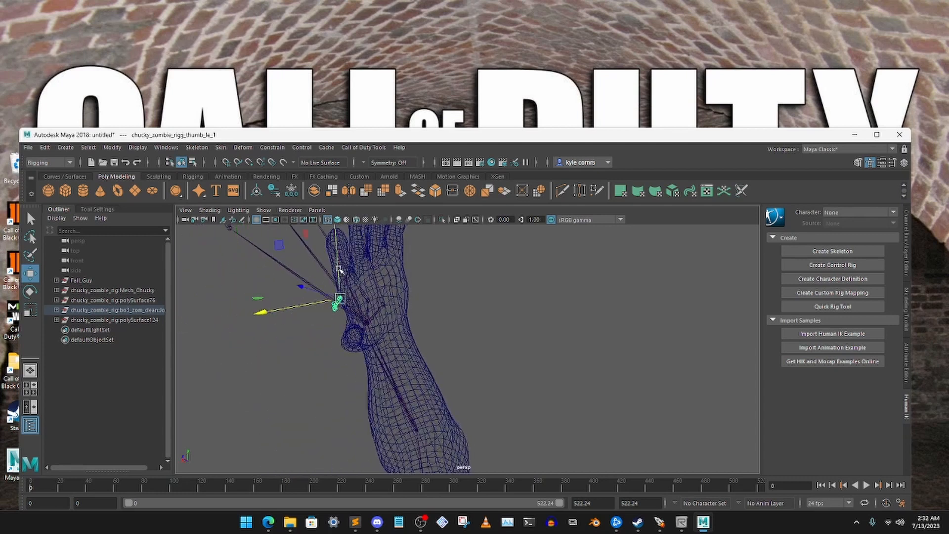
- Lower the left thumb's base joint into the hand mesh and rotate it so the bones point along the thumb
{"action": "left_click_drag", "start_coordinate": [339, 270], "coordinate": [424, 317]}
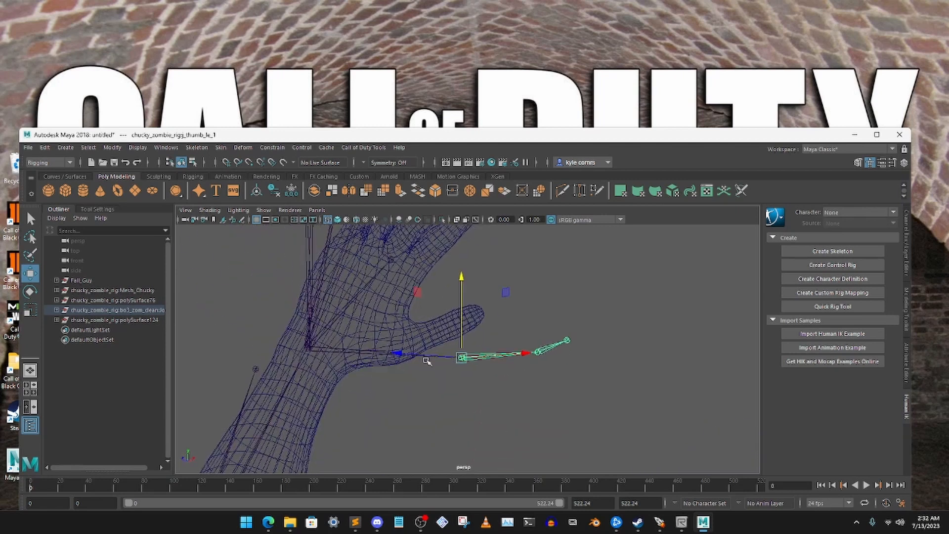
{"action": "left_click_drag", "start_coordinate": [428, 362], "coordinate": [424, 377], "text": "alt"}
{"action": "left_click_drag", "start_coordinate": [450, 464], "coordinate": [315, 428], "text": "alt"}
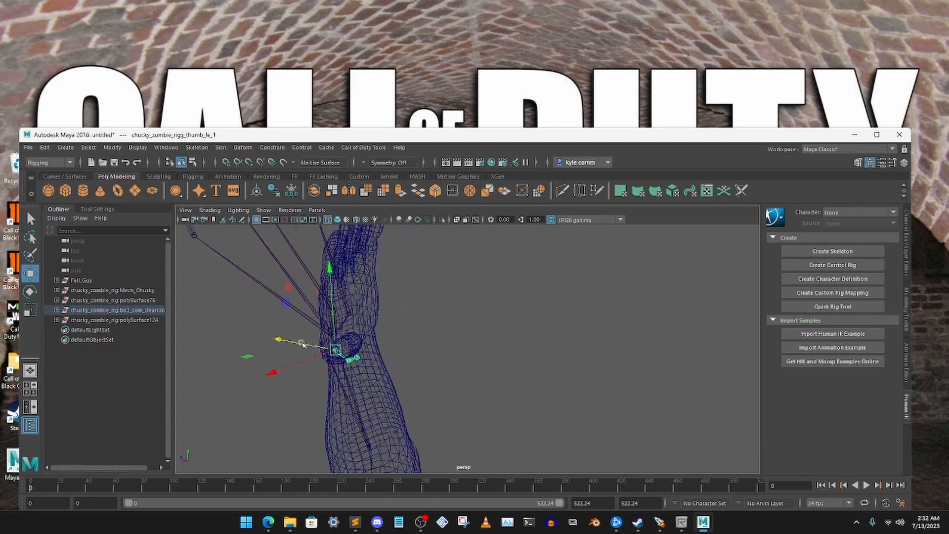
{"action": "left_click_drag", "start_coordinate": [303, 344], "coordinate": [399, 361], "text": "alt"}
{"action": "key", "text": "e"}
{"action": "left_click", "coordinate": [457, 348]}
{"action": "left_click_drag", "start_coordinate": [457, 348], "coordinate": [350, 354], "text": "alt"}
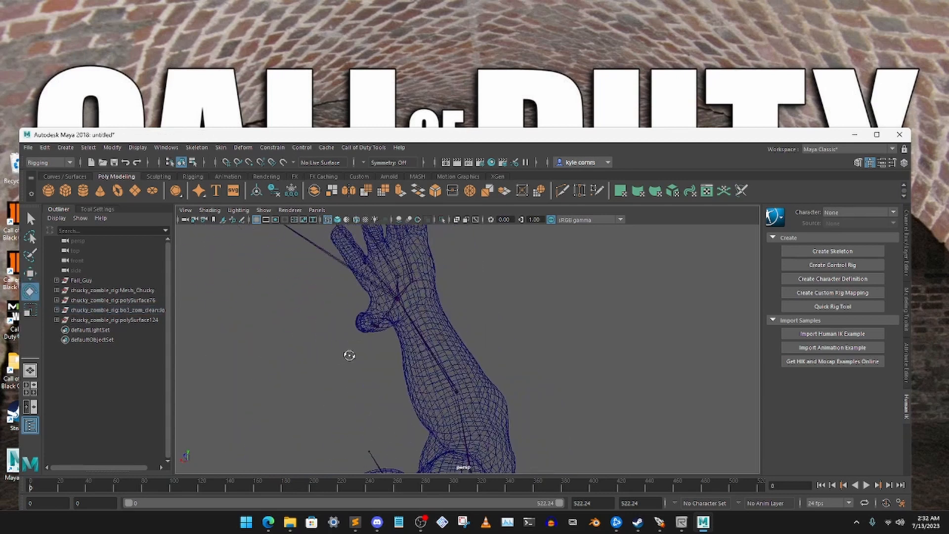
- Reposition the left thumb's second joint along the finger so the outer thumb bones sit inside the mesh's thumb
{"action": "scroll", "coordinate": [432, 322], "scroll_direction": "up", "scroll_amount": 5}
{"action": "middle_click_drag", "start_coordinate": [432, 322], "coordinate": [422, 335], "text": "alt"}
{"action": "left_click_drag", "start_coordinate": [422, 334], "coordinate": [477, 333], "text": "alt"}
{"action": "left_click", "coordinate": [471, 336]}
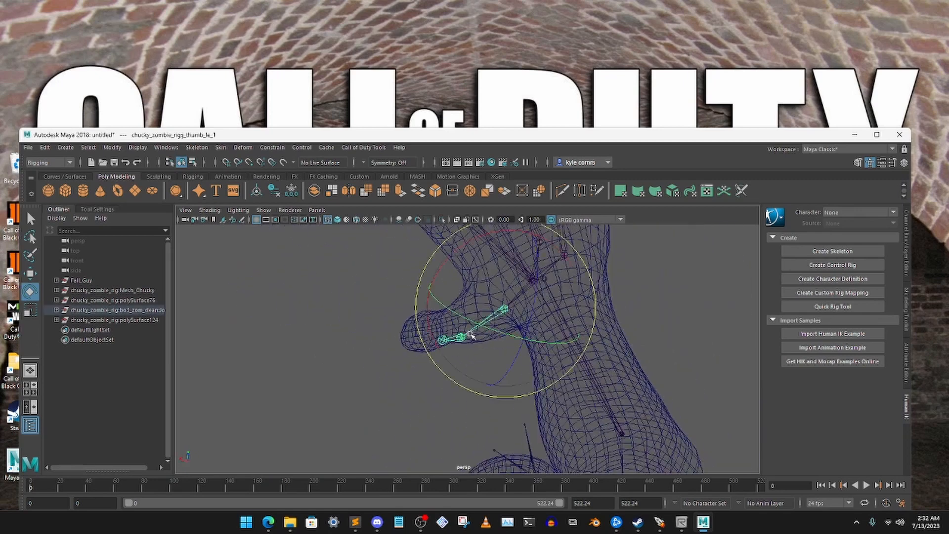
{"action": "left_click", "coordinate": [463, 340]}
{"action": "left_click", "coordinate": [465, 341]}
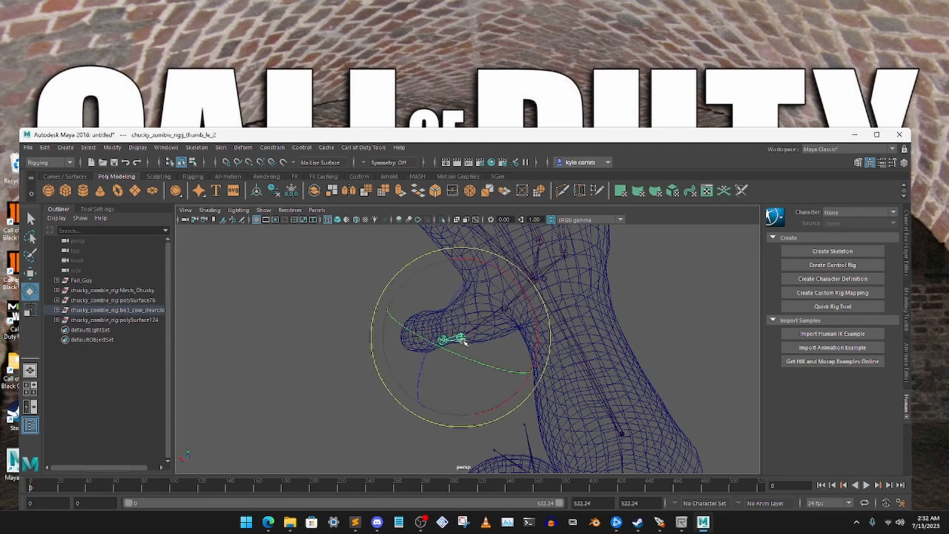
{"action": "left_click", "coordinate": [32, 274]}
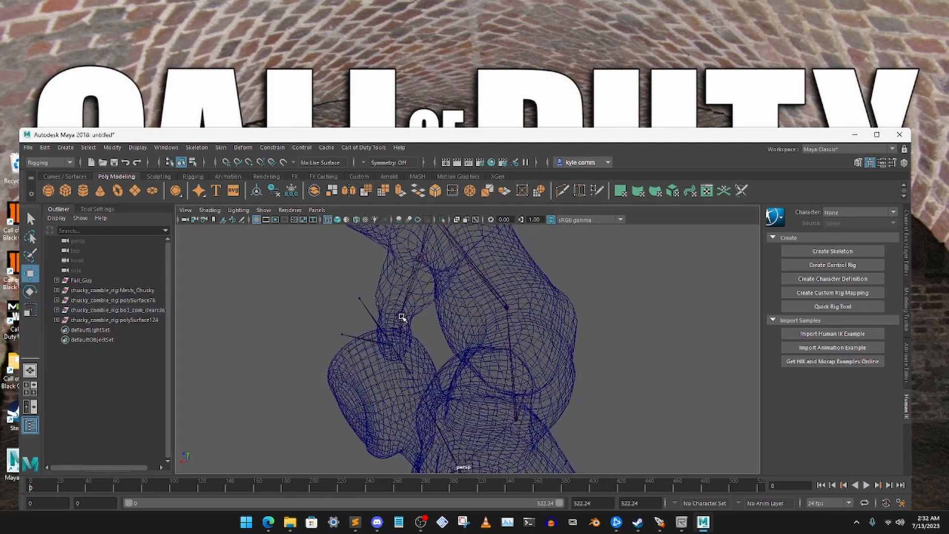
{"action": "left_click", "coordinate": [401, 317]}
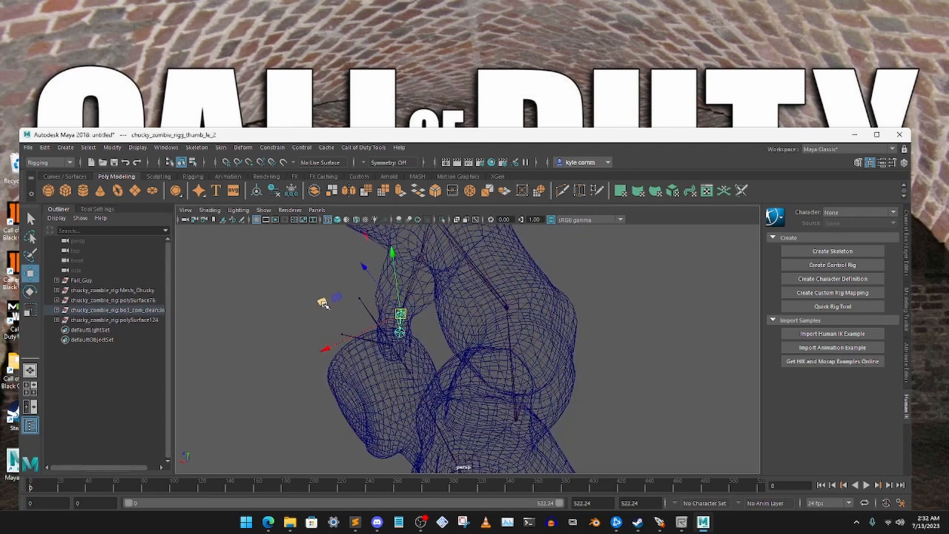
{"action": "left_click", "coordinate": [352, 293]}
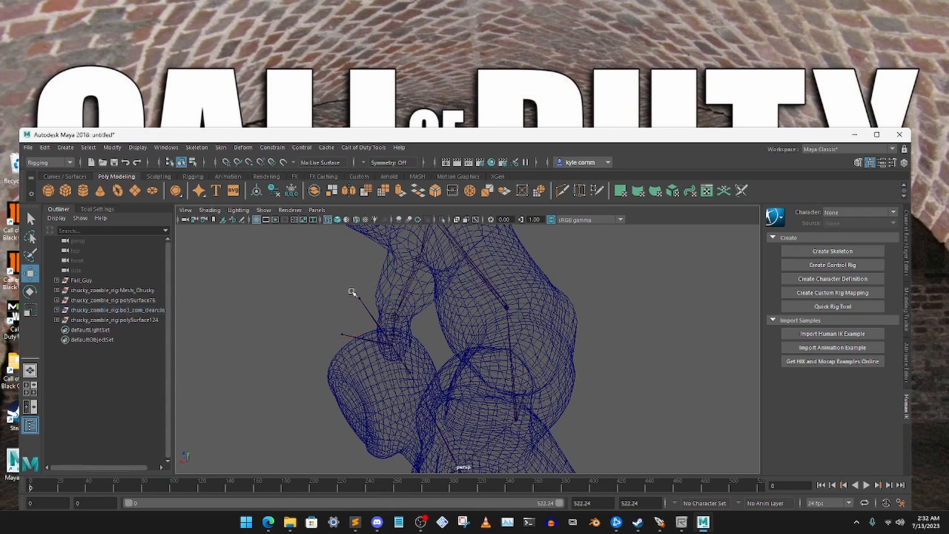
{"action": "scroll", "coordinate": [419, 277], "scroll_direction": "up", "scroll_amount": 8}
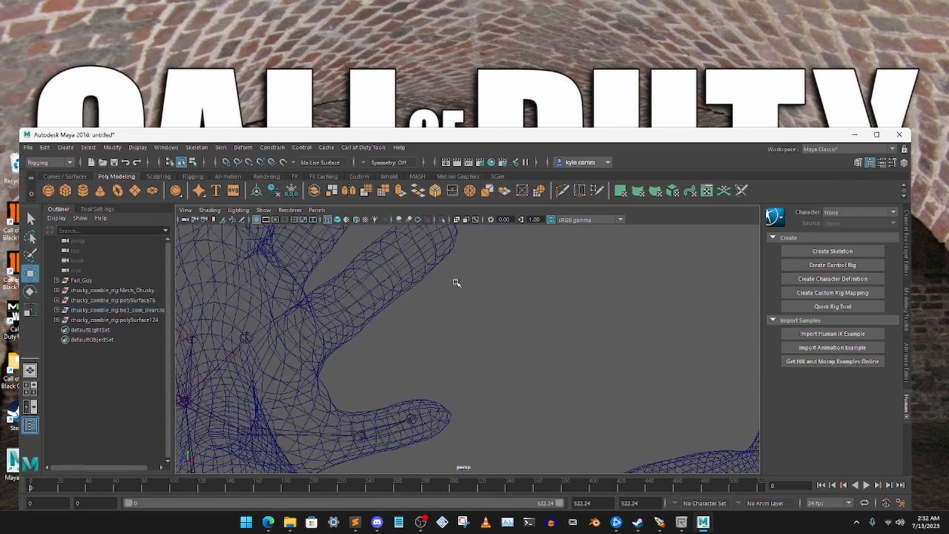
- Move the left index finger's base joint into the palm mesh near the index knuckle, centring it in the hand's thickness
{"action": "middle_click_drag", "start_coordinate": [405, 301], "coordinate": [468, 258], "text": "alt"}
{"action": "left_click_drag", "start_coordinate": [439, 280], "coordinate": [462, 309], "text": "alt"}
{"action": "scroll", "coordinate": [379, 267], "scroll_direction": "down", "scroll_amount": 4}
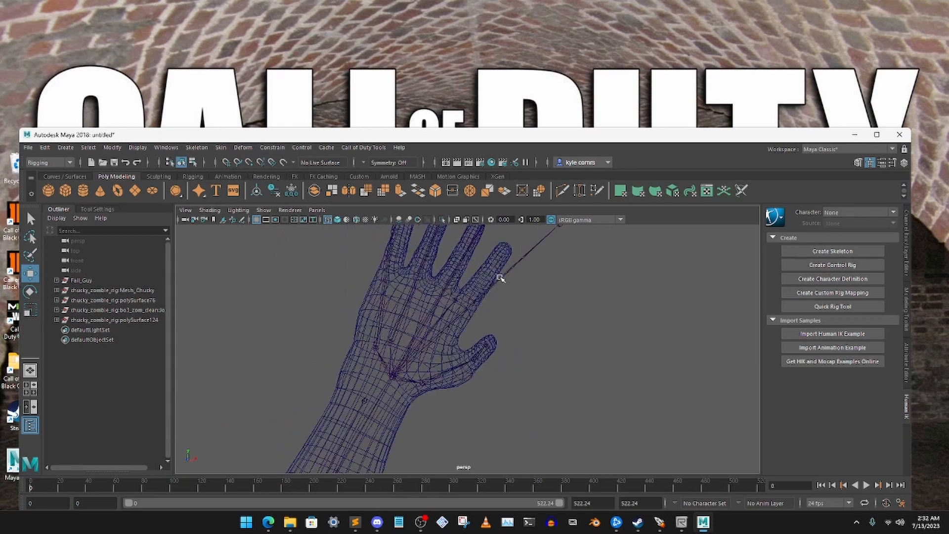
{"action": "left_click", "coordinate": [514, 271]}
{"action": "middle_click_drag", "start_coordinate": [549, 277], "coordinate": [496, 344], "text": "alt"}
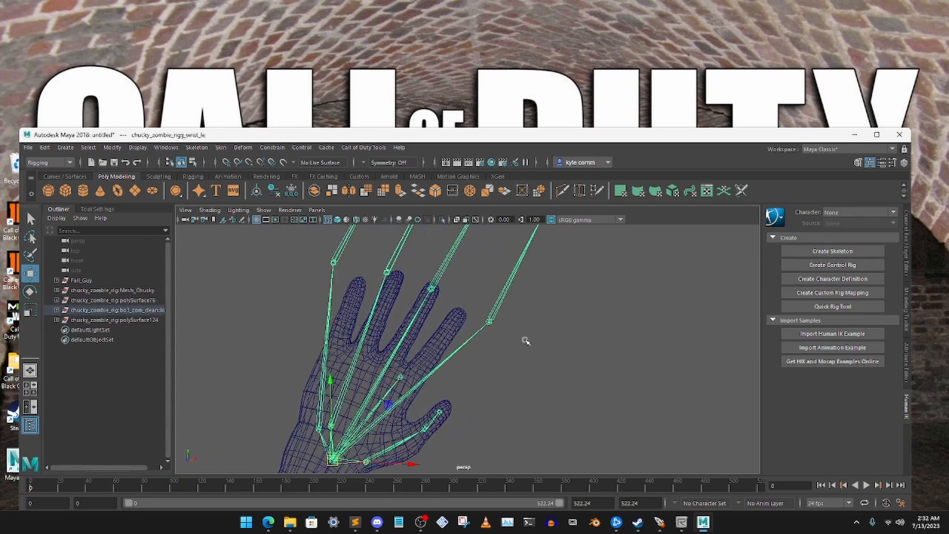
{"action": "left_click", "coordinate": [524, 338]}
{"action": "left_click", "coordinate": [488, 320]}
{"action": "left_click_drag", "start_coordinate": [537, 282], "coordinate": [479, 406], "text": "alt"}
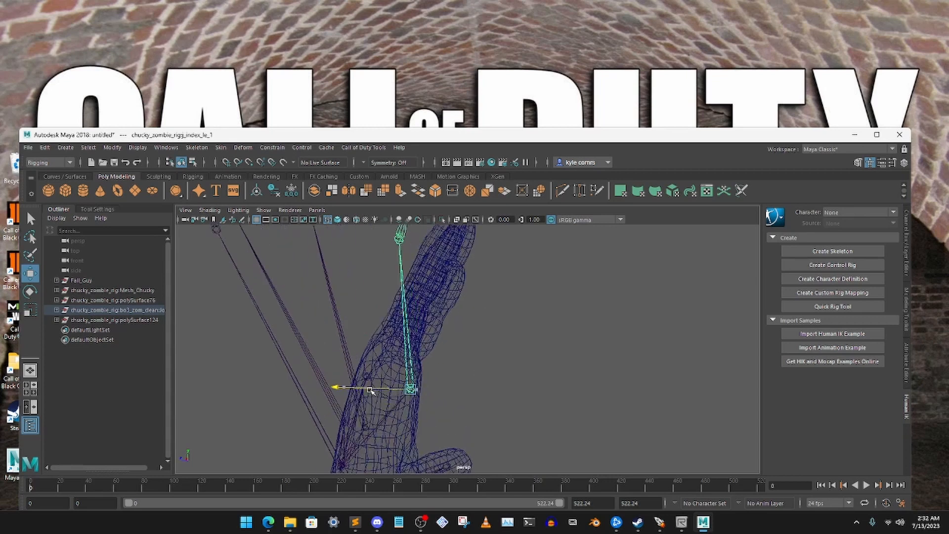
{"action": "left_click_drag", "start_coordinate": [370, 390], "coordinate": [348, 390]}
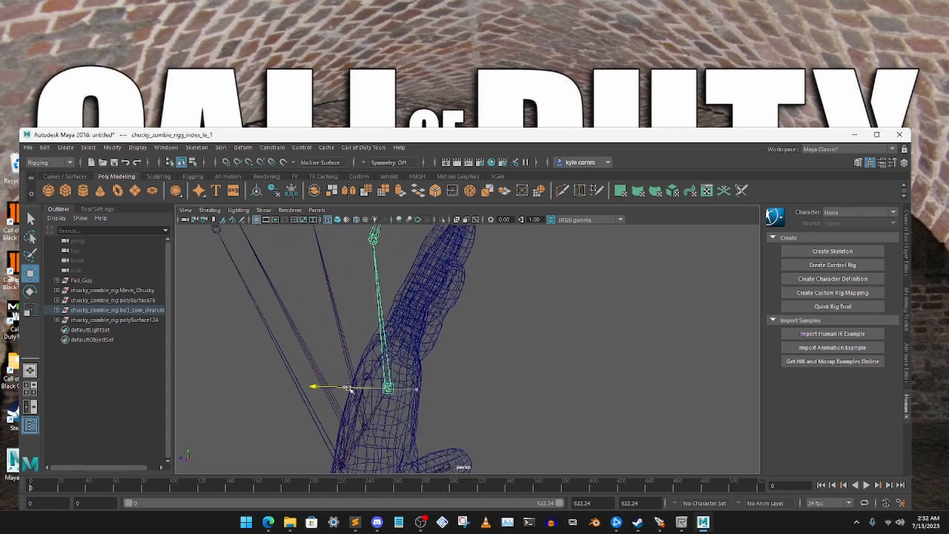
- Rotate the left index finger's base joint so its bones follow the bend of the mesh's index finger
{"action": "left_click", "coordinate": [33, 293]}
{"action": "left_click_drag", "start_coordinate": [440, 315], "coordinate": [483, 346]}
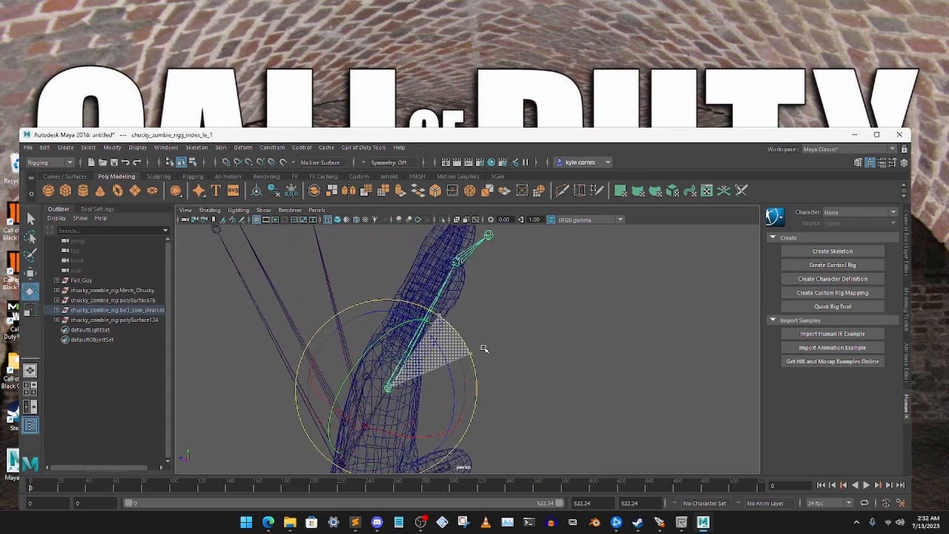
{"action": "left_click", "coordinate": [524, 325]}
- Shift the left index finger's base joint sideways toward the thumb to line its bones up with the index finger
{"action": "left_click", "coordinate": [464, 257]}
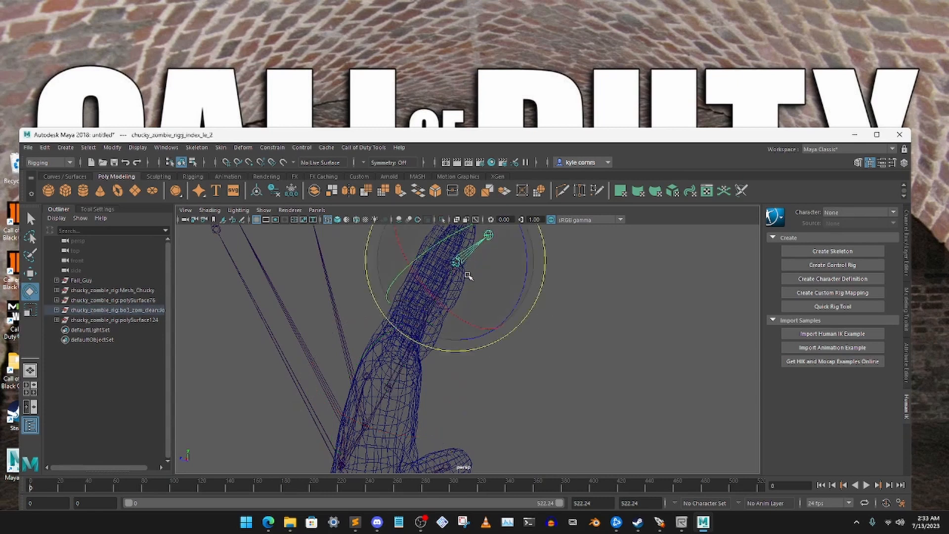
{"action": "left_click", "coordinate": [32, 275]}
{"action": "scroll", "coordinate": [448, 307], "scroll_direction": "down", "scroll_amount": 5}
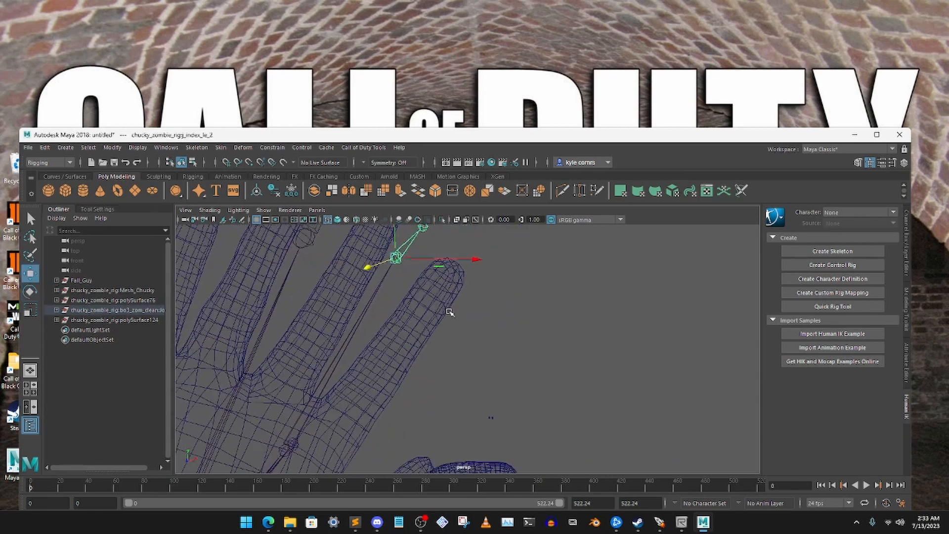
{"action": "scroll", "coordinate": [449, 312], "scroll_direction": "down", "scroll_amount": 2}
{"action": "left_click", "coordinate": [357, 412]}
{"action": "left_click", "coordinate": [339, 403]}
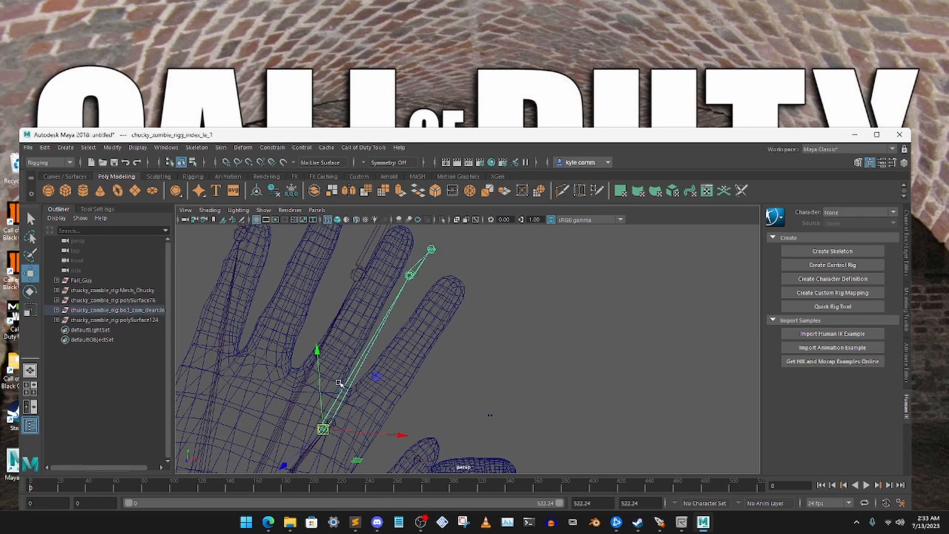
{"action": "left_click_drag", "start_coordinate": [376, 435], "coordinate": [407, 434]}
{"action": "left_click", "coordinate": [471, 394]}
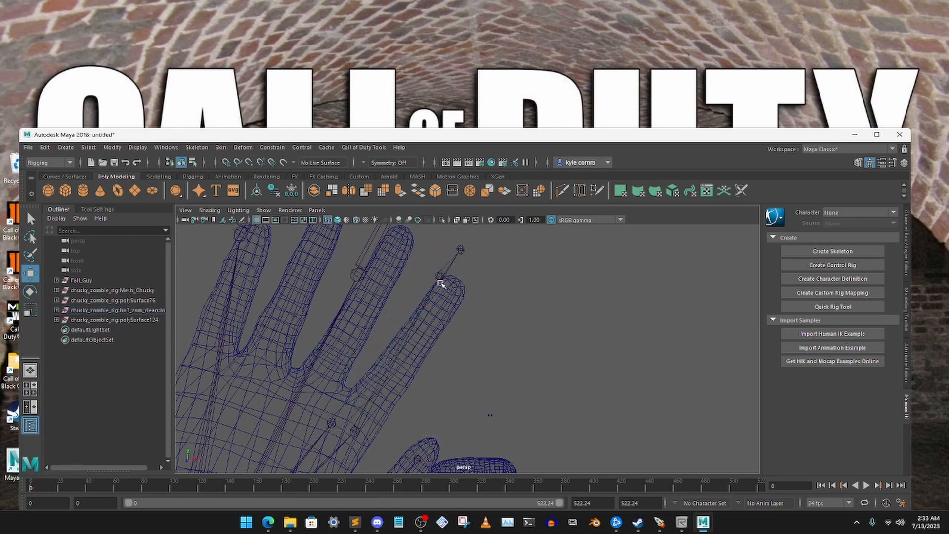
- Pull the left index finger's second joint back inside the fingertip and rotate it to follow the finger's bend
{"action": "left_click", "coordinate": [439, 281]}
{"action": "left_click_drag", "start_coordinate": [443, 247], "coordinate": [444, 276]}
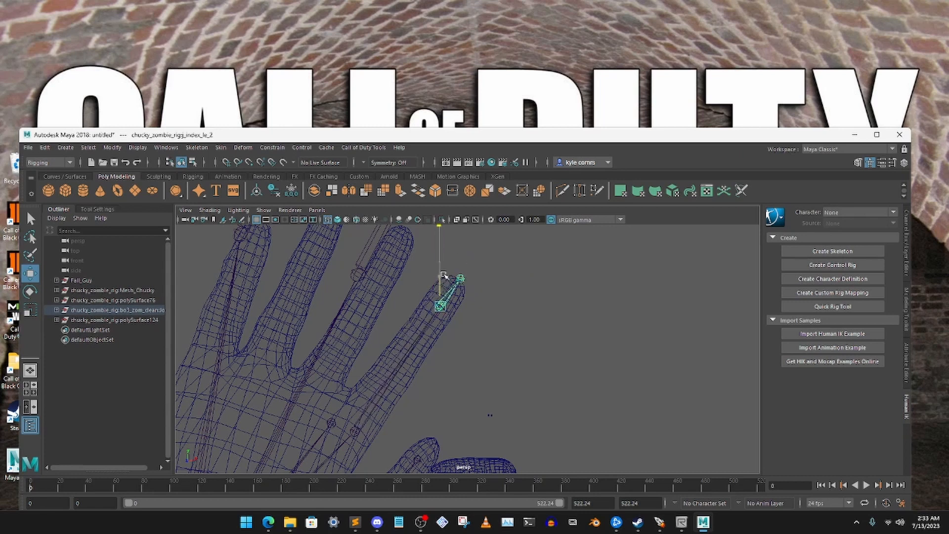
{"action": "left_click_drag", "start_coordinate": [500, 259], "coordinate": [490, 266]}
{"action": "left_click_drag", "start_coordinate": [516, 296], "coordinate": [412, 302], "text": "alt"}
{"action": "key", "text": "e"}
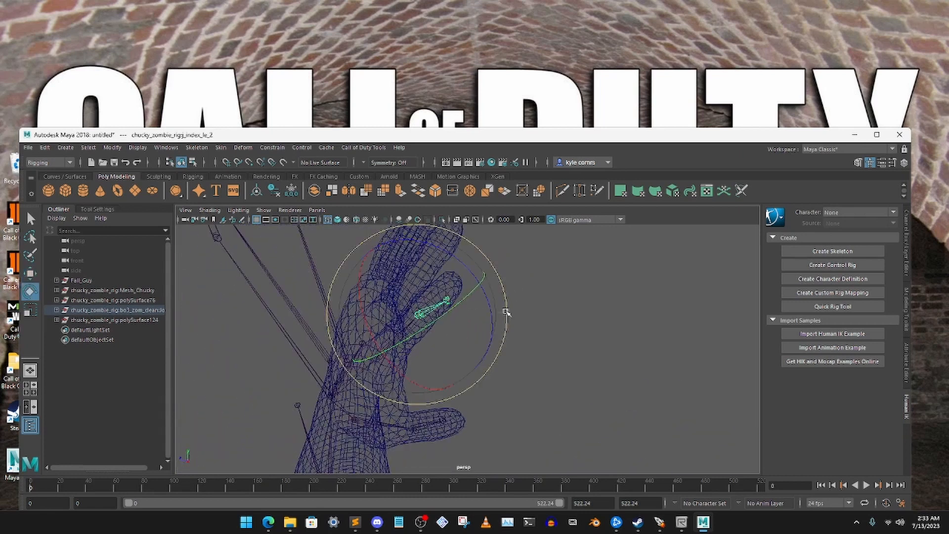
{"action": "left_click_drag", "start_coordinate": [507, 312], "coordinate": [505, 286]}
{"action": "left_click", "coordinate": [531, 285]}
- Shift the left index finger's second joint sideways so the outer bones run through the middle of the finger
{"action": "left_click_drag", "start_coordinate": [452, 305], "coordinate": [539, 305], "text": "alt"}
{"action": "left_click", "coordinate": [393, 348]}
{"action": "key", "text": "w"}
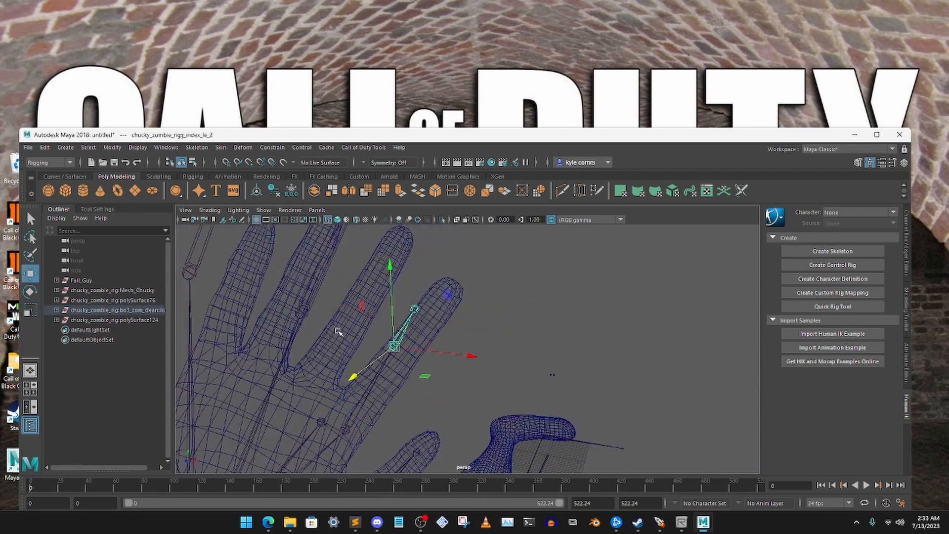
{"action": "left_click_drag", "start_coordinate": [441, 353], "coordinate": [463, 356]}
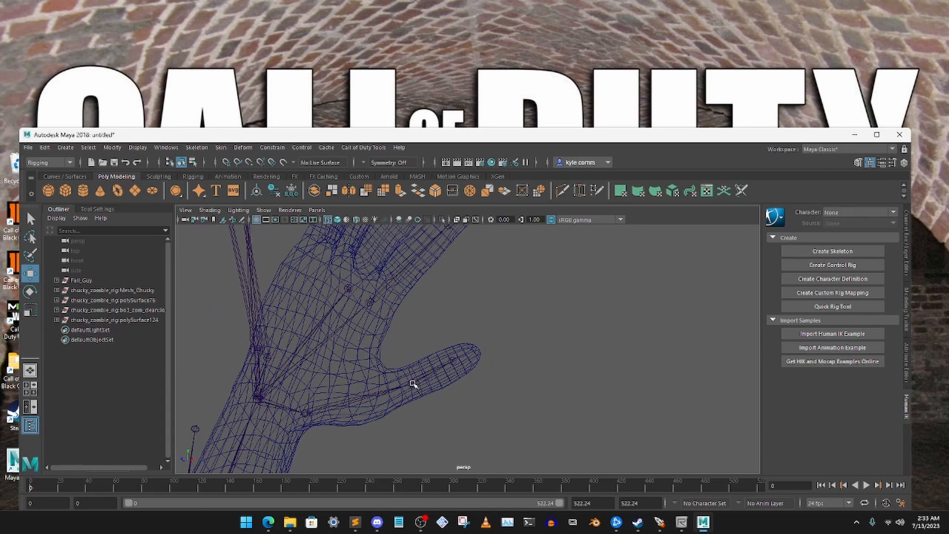
{"action": "left_click", "coordinate": [414, 383]}
{"action": "left_click", "coordinate": [541, 343]}
{"action": "left_click_drag", "start_coordinate": [540, 343], "coordinate": [479, 357], "text": "alt"}
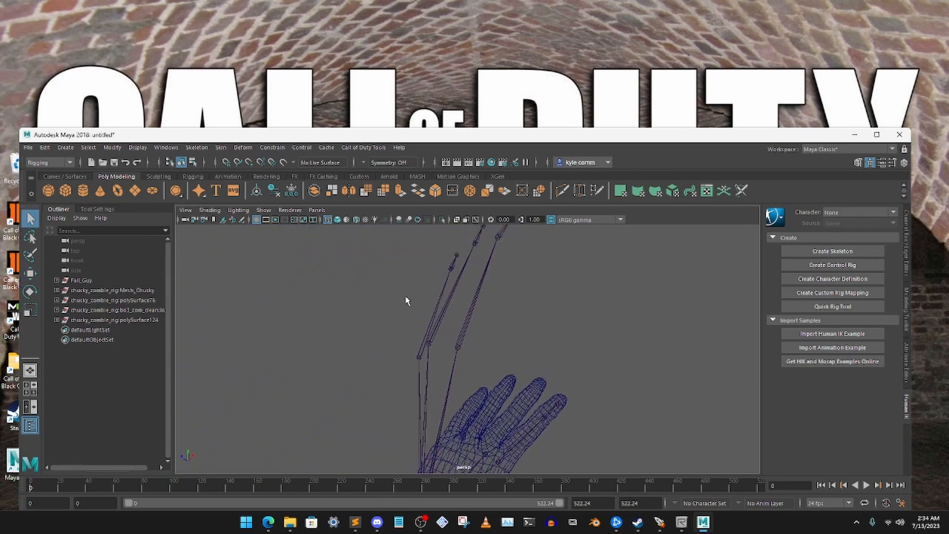
- Select the left middle, ring and pinky base joints together and move them down onto the hand's knuckles
{"action": "left_click_drag", "start_coordinate": [405, 298], "coordinate": [508, 324]}
{"action": "left_click", "coordinate": [30, 273]}
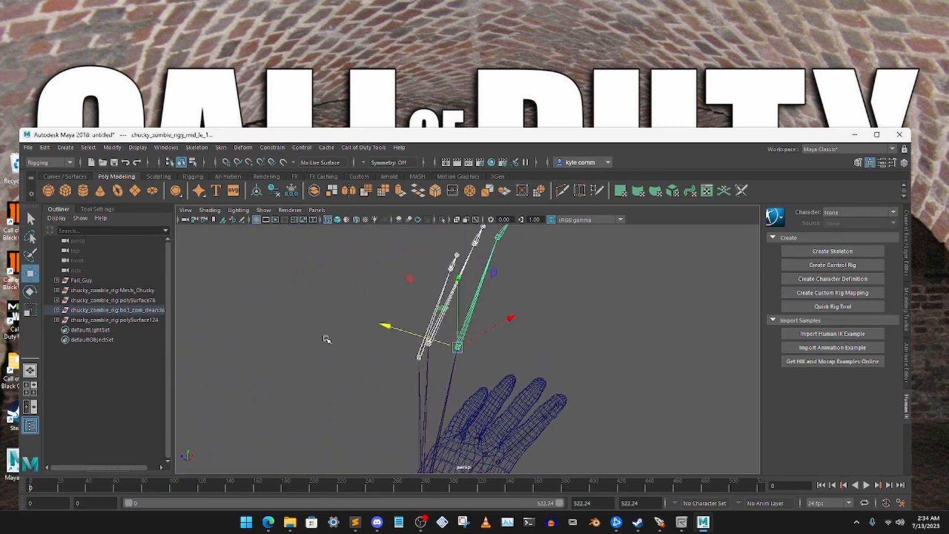
{"action": "left_click_drag", "start_coordinate": [484, 360], "coordinate": [525, 385], "text": "alt"}
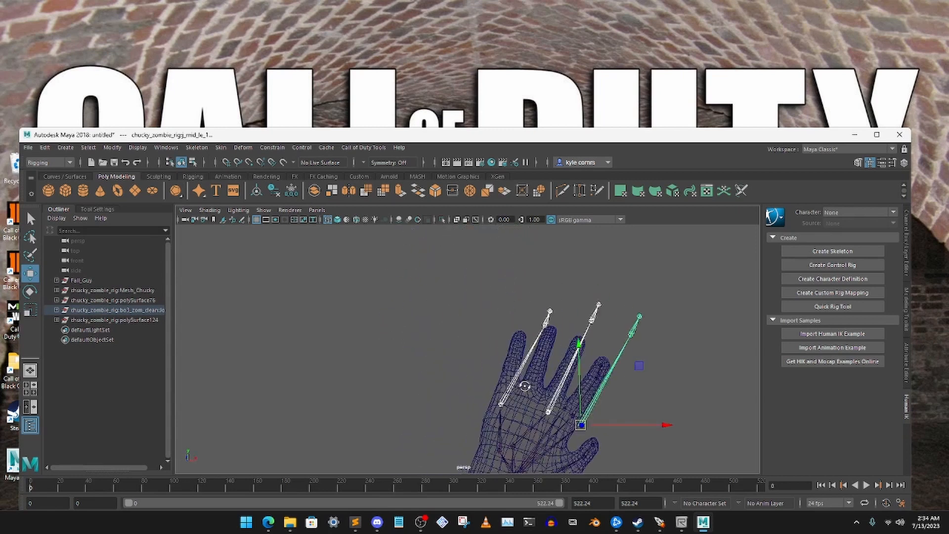
{"action": "scroll", "coordinate": [535, 356], "scroll_direction": "up", "scroll_amount": 4}
{"action": "middle_click_drag", "start_coordinate": [568, 418], "coordinate": [424, 340], "text": "alt"}
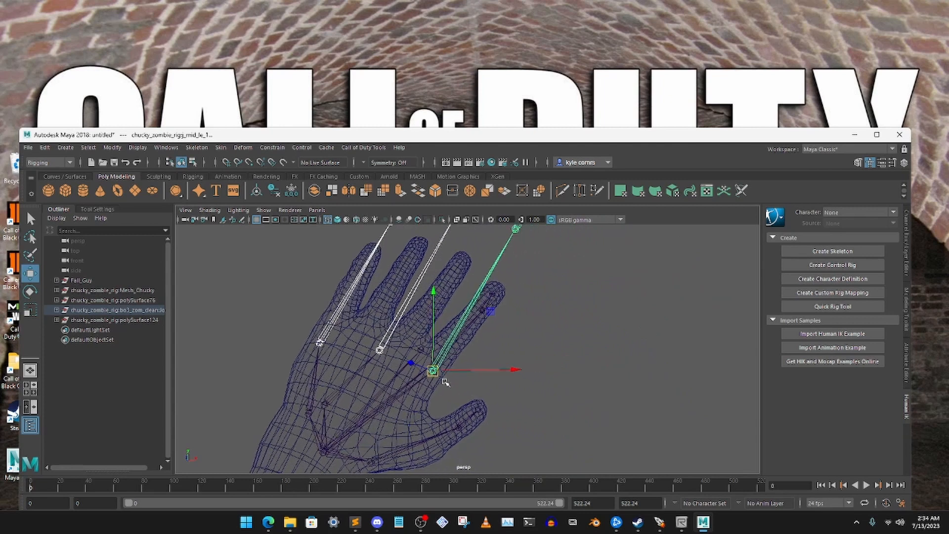
{"action": "left_click_drag", "start_coordinate": [433, 371], "coordinate": [399, 351]}
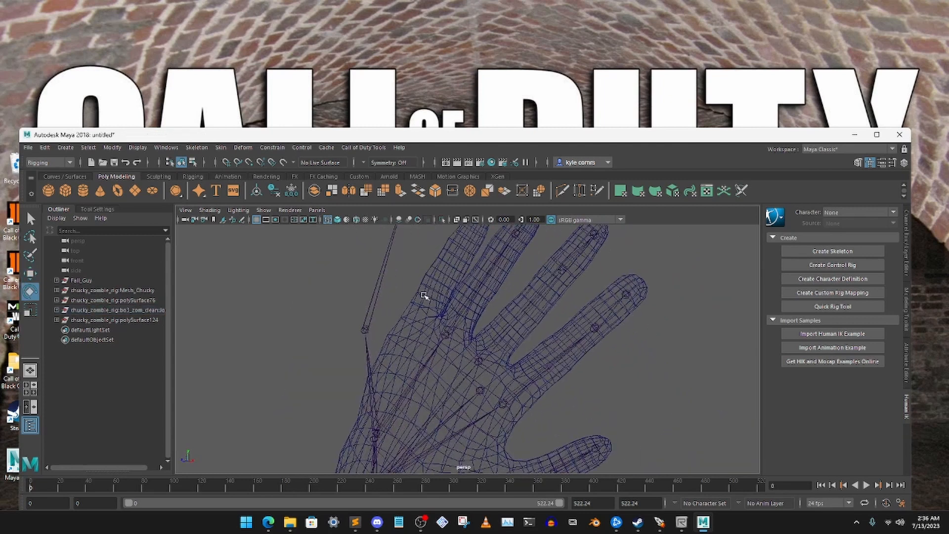
- Move the left pinky's base joint inside the hand mesh at the base of the pinky
{"action": "left_click", "coordinate": [366, 331]}
{"action": "left_click", "coordinate": [30, 273]}
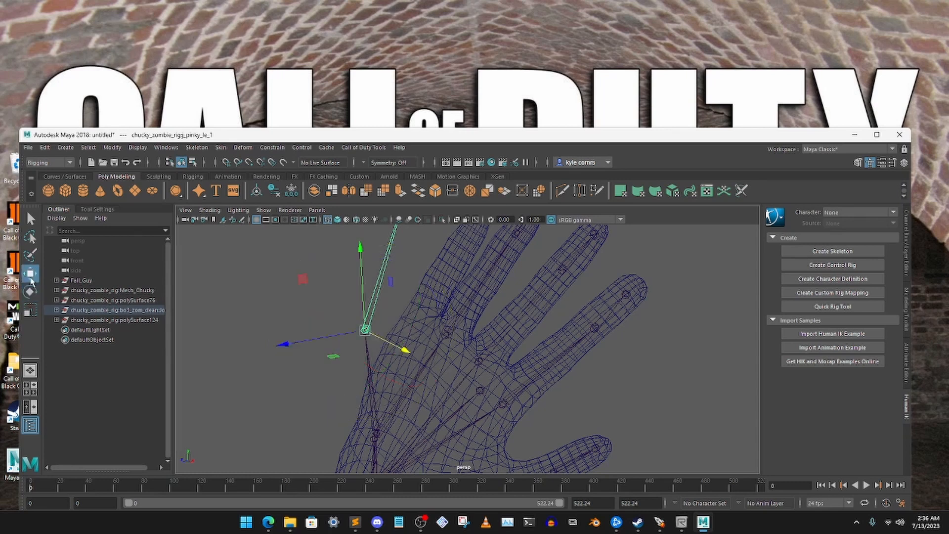
{"action": "left_click_drag", "start_coordinate": [382, 322], "coordinate": [547, 316], "text": "alt"}
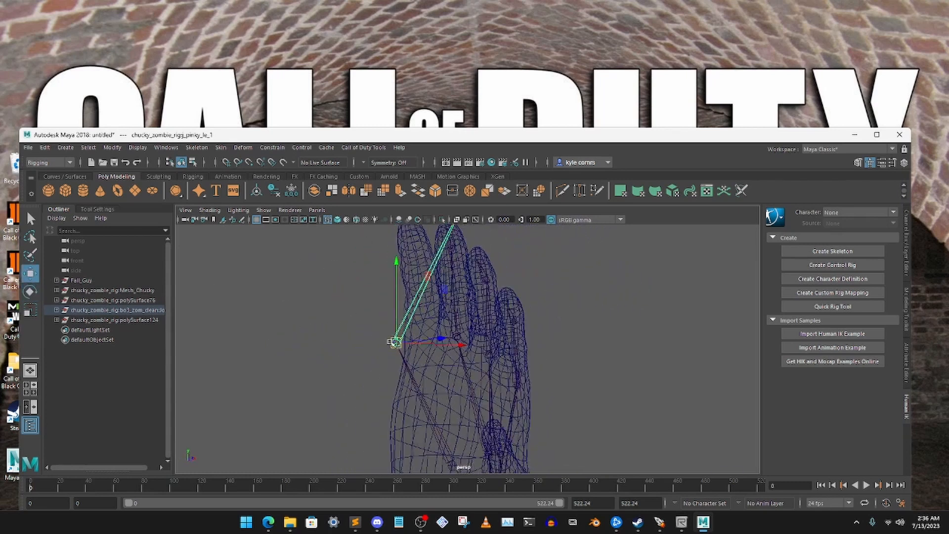
{"action": "left_click_drag", "start_coordinate": [398, 343], "coordinate": [448, 357], "text": "alt"}
{"action": "left_click_drag", "start_coordinate": [469, 296], "coordinate": [425, 331], "text": "alt"}
- Reposition the left pinky's second joint along the finger and centre its end joint inside the fingertip
{"action": "left_click", "coordinate": [402, 341]}
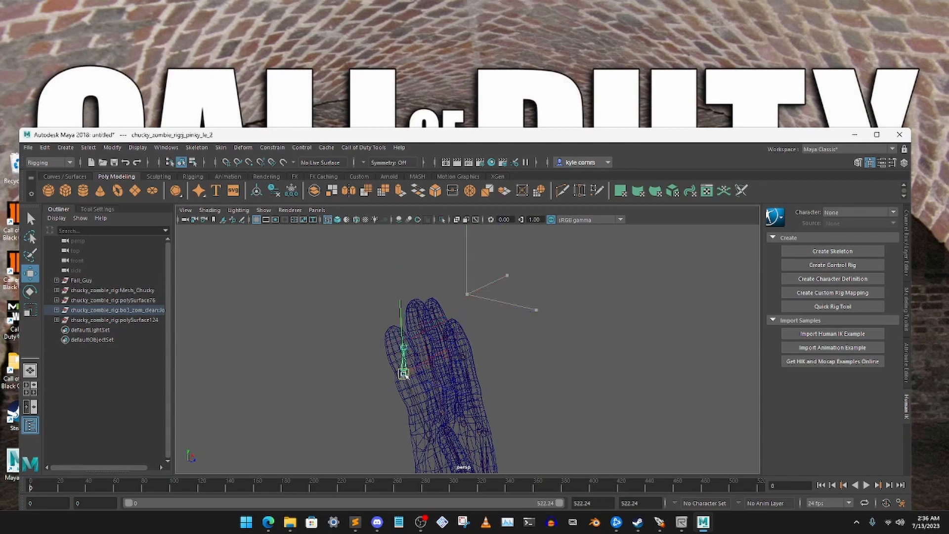
{"action": "left_click_drag", "start_coordinate": [405, 364], "coordinate": [404, 329], "text": "alt"}
{"action": "scroll", "coordinate": [404, 328], "scroll_direction": "up", "scroll_amount": 3}
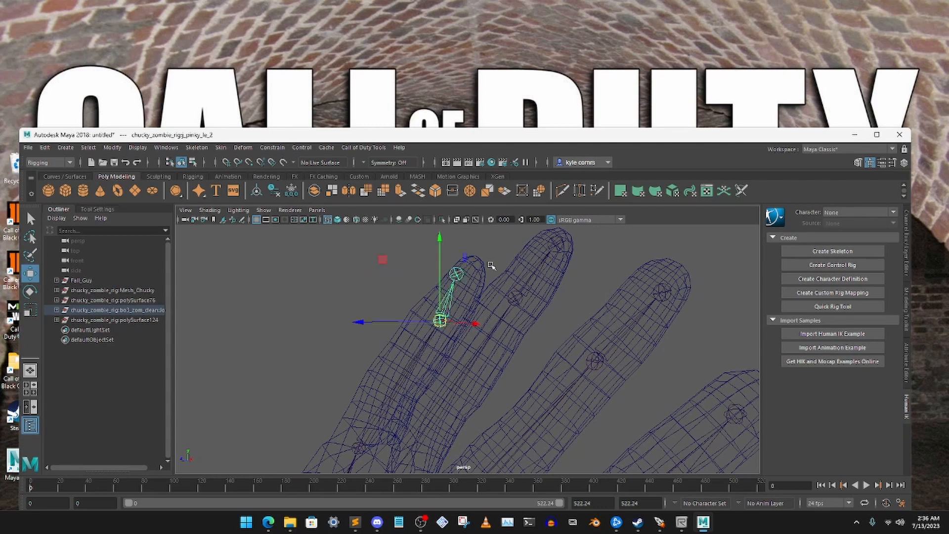
{"action": "left_click", "coordinate": [451, 269]}
{"action": "left_click", "coordinate": [456, 273]}
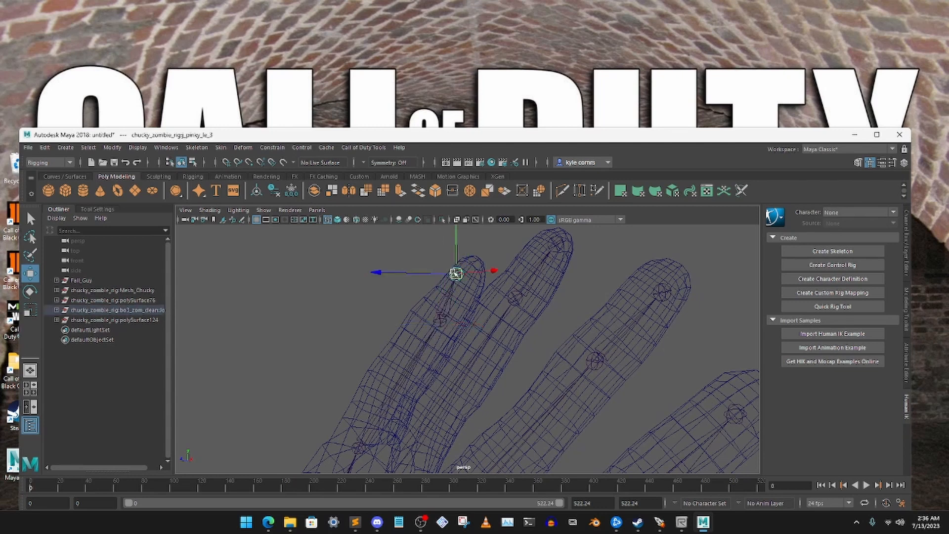
- Check the left pinky's end joint from several sides and centre it within the fingertip's thickness
{"action": "left_click", "coordinate": [370, 259]}
{"action": "left_click_drag", "start_coordinate": [371, 259], "coordinate": [419, 304], "text": "alt"}
{"action": "left_click", "coordinate": [329, 252]}
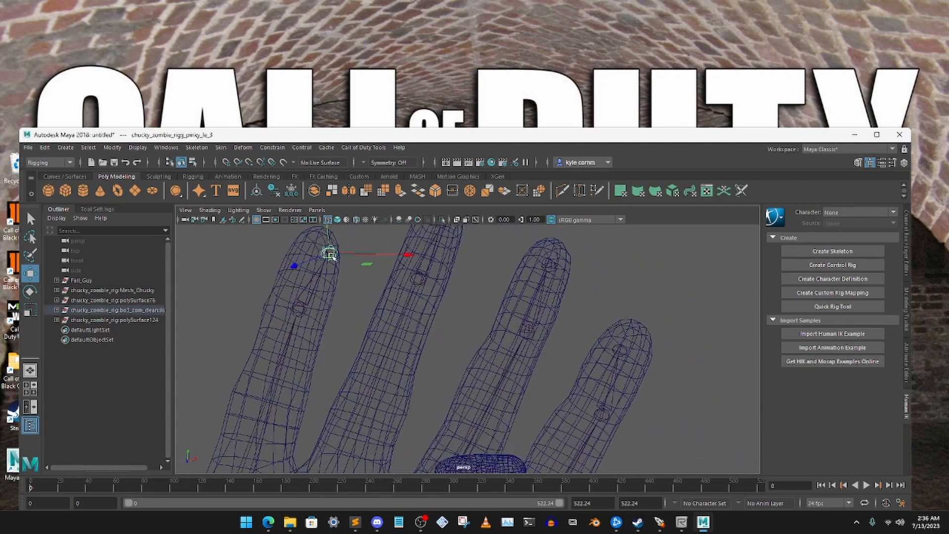
{"action": "left_click", "coordinate": [247, 267]}
{"action": "left_click_drag", "start_coordinate": [273, 298], "coordinate": [363, 293], "text": "alt"}
{"action": "scroll", "coordinate": [364, 293], "scroll_direction": "down", "scroll_amount": 6}
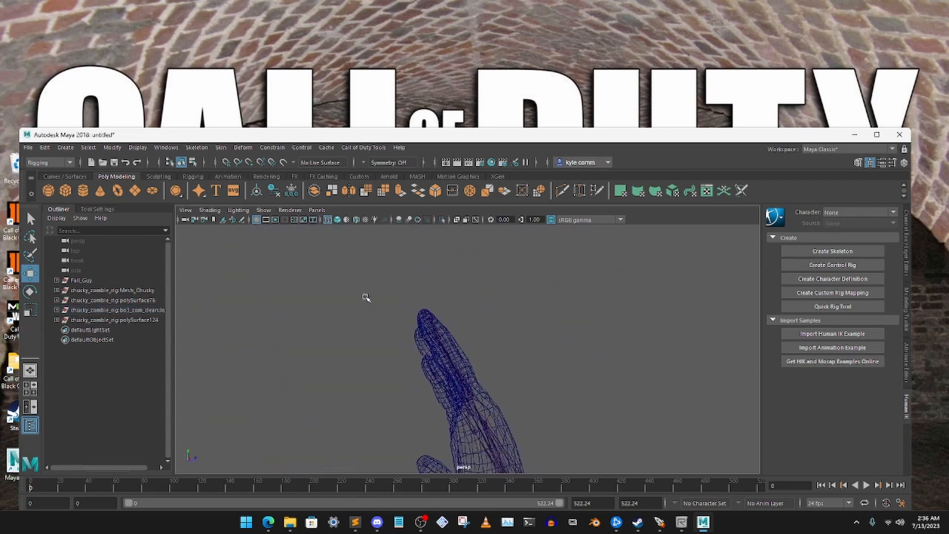
{"action": "left_click_drag", "start_coordinate": [416, 327], "coordinate": [323, 342], "text": "alt"}
{"action": "scroll", "coordinate": [418, 312], "scroll_direction": "up", "scroll_amount": 3}
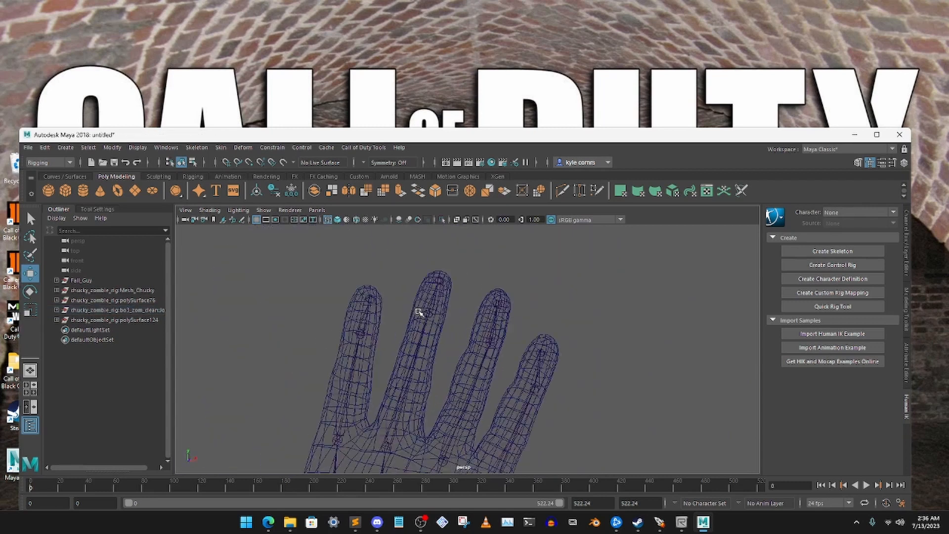
{"action": "left_click", "coordinate": [368, 299]}
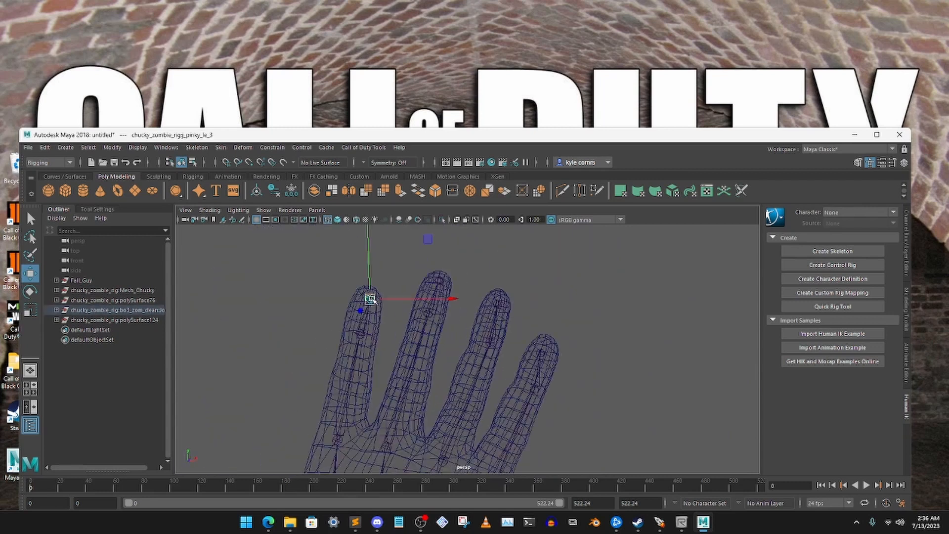
{"action": "left_click", "coordinate": [307, 289]}
- Move the left wrist twist joint back inside the forearm mesh just below the wrist
{"action": "left_click_drag", "start_coordinate": [560, 330], "coordinate": [471, 394], "text": "alt"}
{"action": "scroll", "coordinate": [468, 398], "scroll_direction": "up", "scroll_amount": 4}
{"action": "middle_click_drag", "start_coordinate": [441, 388], "coordinate": [457, 349], "text": "alt"}
{"action": "mouse_move", "coordinate": [457, 348]}
{"action": "left_mouse_down", "text": "alt"}
{"action": "mouse_move", "coordinate": [430, 318]}
{"action": "mouse_move", "coordinate": [466, 318]}
{"action": "mouse_move", "coordinate": [417, 317]}
{"action": "mouse_move", "coordinate": [440, 307]}
{"action": "mouse_move", "coordinate": [485, 326]}
{"action": "mouse_move", "coordinate": [462, 330]}
{"action": "left_mouse_up", "text": "alt"}
{"action": "left_click", "coordinate": [438, 279]}
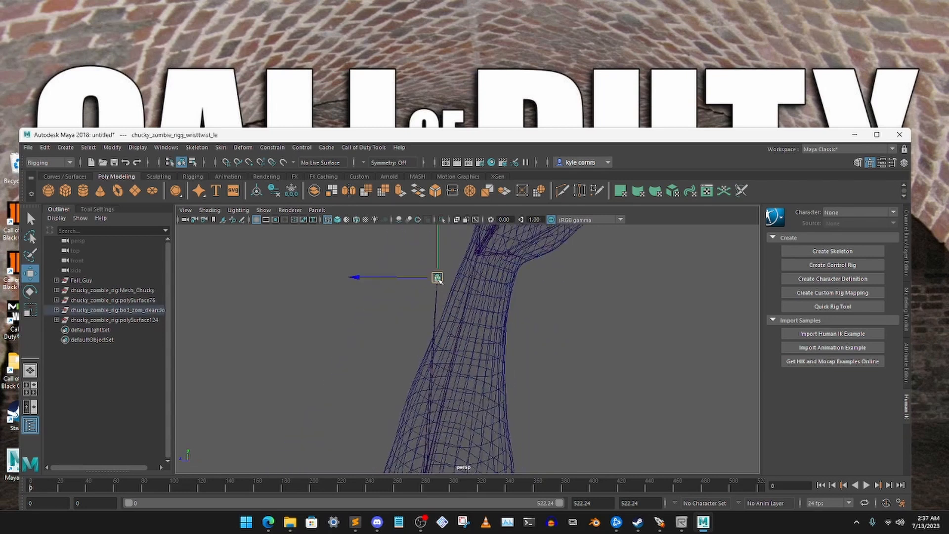
{"action": "left_click_drag", "start_coordinate": [438, 279], "coordinate": [467, 285]}
{"action": "left_click", "coordinate": [517, 311]}
{"action": "left_click_drag", "start_coordinate": [517, 312], "coordinate": [457, 381], "text": "alt"}
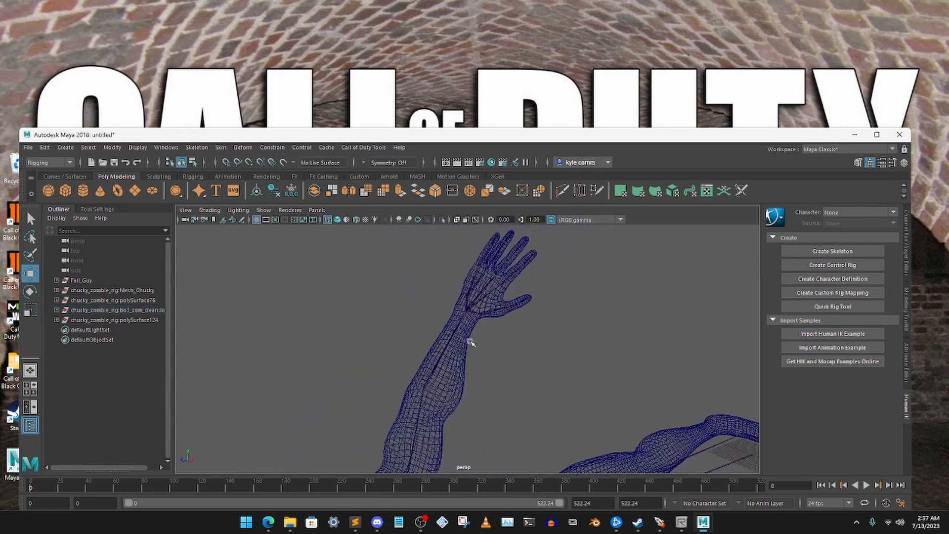
- Move the right shoulder joint toward the head so it sits higher in the body's right shoulder
{"action": "left_click_drag", "start_coordinate": [471, 342], "coordinate": [490, 304], "text": "alt"}
{"action": "left_click_drag", "start_coordinate": [416, 322], "coordinate": [433, 269], "text": "alt"}
{"action": "scroll", "coordinate": [486, 311], "scroll_direction": "down", "scroll_amount": 3}
{"action": "scroll", "coordinate": [461, 320], "scroll_direction": "up", "scroll_amount": 8}
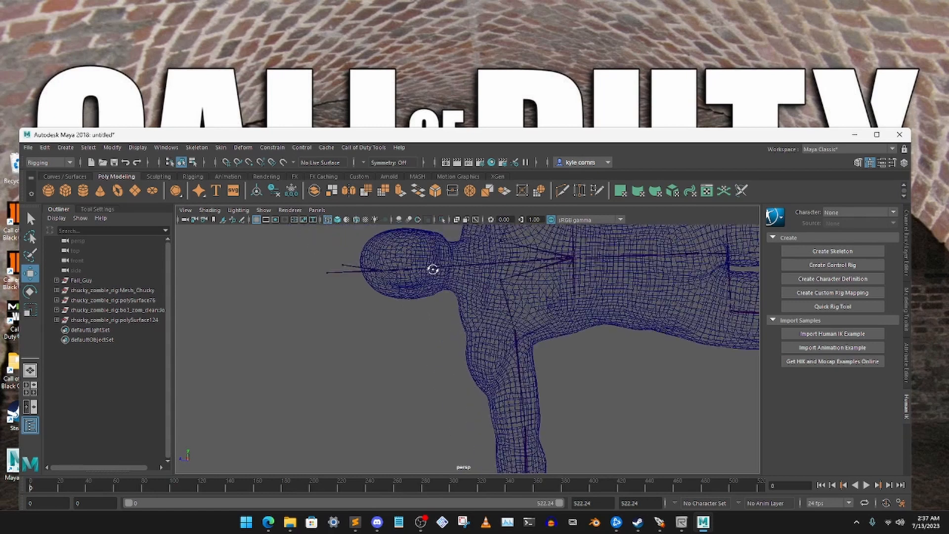
{"action": "left_click", "coordinate": [519, 354]}
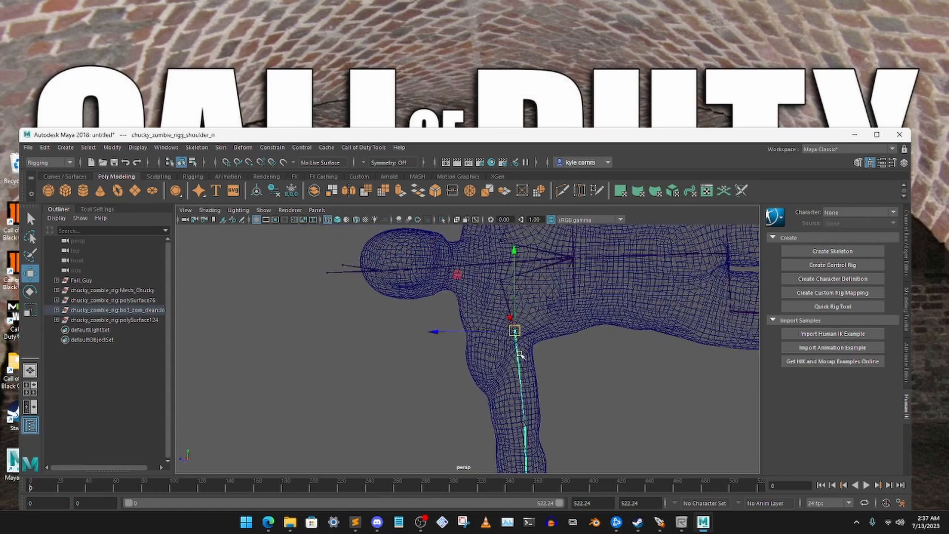
{"action": "left_click_drag", "start_coordinate": [481, 335], "coordinate": [460, 334]}
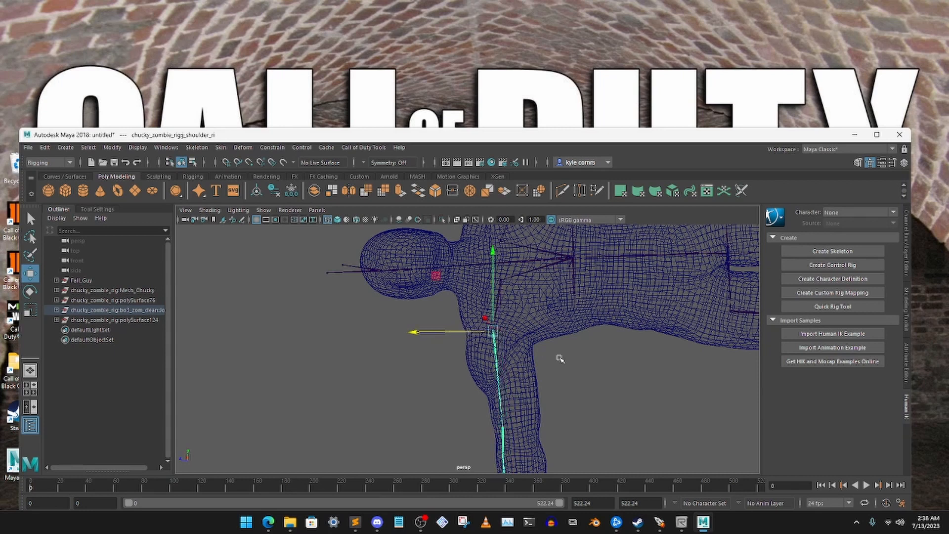
{"action": "middle_click_drag", "start_coordinate": [527, 355], "coordinate": [515, 264], "text": "alt"}
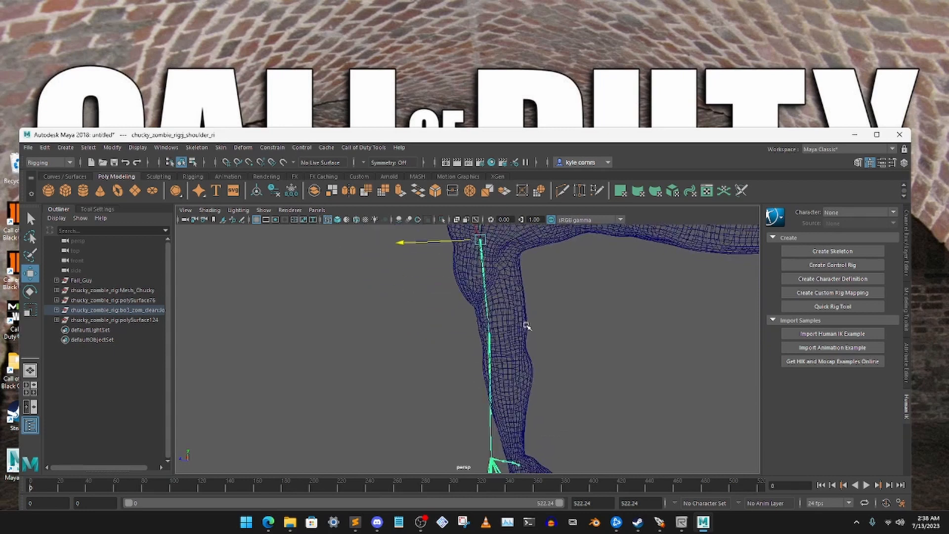
- Shift the right elbow joint sideways toward the centre of the arm mesh, undoing the first attempt
{"action": "left_click", "coordinate": [479, 347]}
{"action": "left_click_drag", "start_coordinate": [451, 336], "coordinate": [475, 289]}
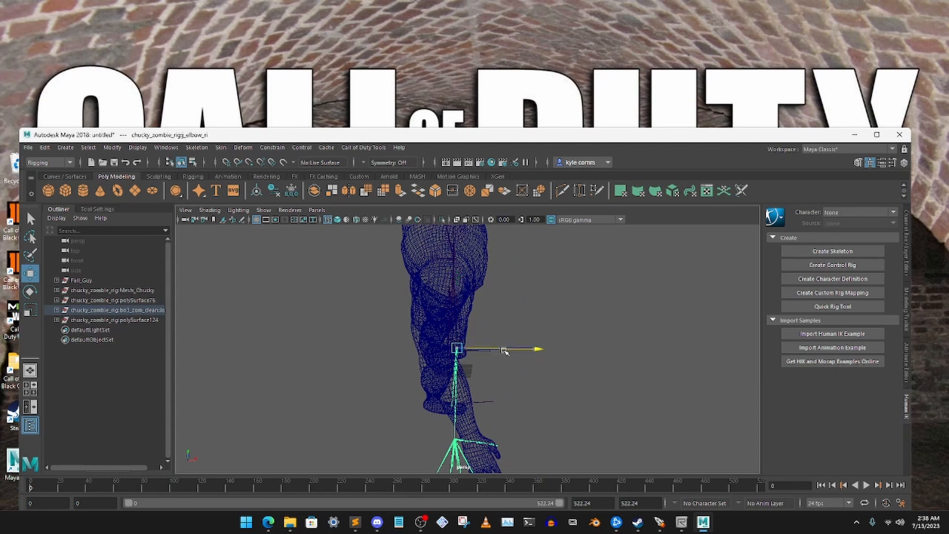
{"action": "mouse_move", "coordinate": [504, 350]}
{"action": "left_mouse_down"}
{"action": "mouse_move", "coordinate": [465, 349]}
{"action": "mouse_move", "coordinate": [493, 349]}
{"action": "left_mouse_up"}
{"action": "key", "text": "ctrl+z"}
{"action": "left_click", "coordinate": [588, 341]}
{"action": "left_click_drag", "start_coordinate": [574, 317], "coordinate": [510, 285], "text": "alt"}
{"action": "left_click_drag", "start_coordinate": [452, 388], "coordinate": [467, 386]}
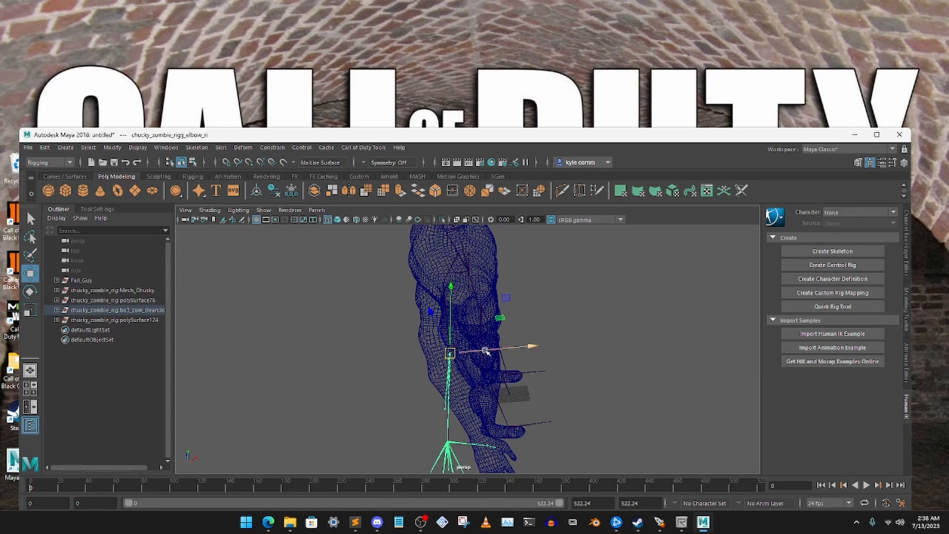
{"action": "mouse_move", "coordinate": [486, 350]}
{"action": "left_mouse_down", "text": "alt"}
{"action": "mouse_move", "coordinate": [423, 341]}
{"action": "mouse_move", "coordinate": [406, 363]}
{"action": "mouse_move", "coordinate": [565, 351]}
{"action": "mouse_move", "coordinate": [450, 364]}
{"action": "mouse_move", "coordinate": [421, 394]}
{"action": "mouse_move", "coordinate": [281, 389]}
{"action": "mouse_move", "coordinate": [450, 393]}
{"action": "mouse_move", "coordinate": [492, 360]}
{"action": "left_mouse_up", "text": "alt"}
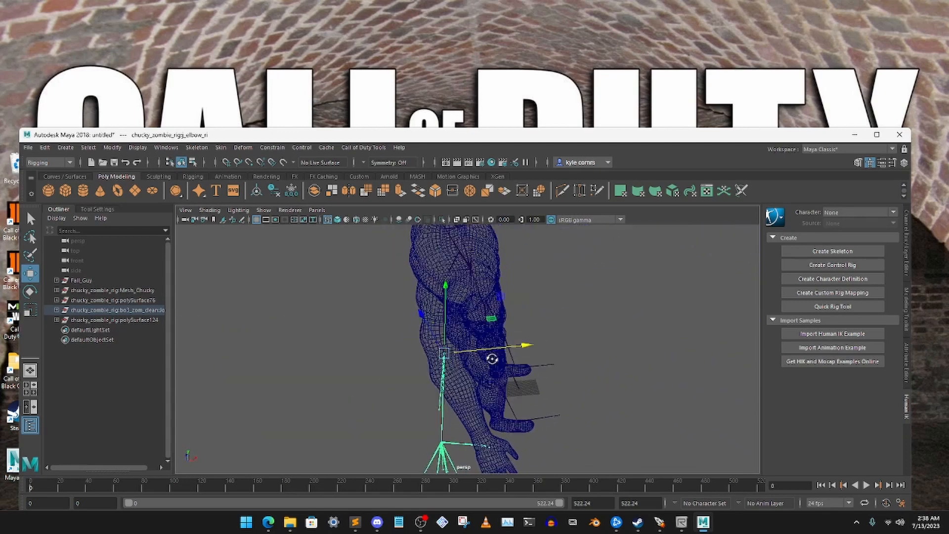
- Rotate the right elbow joint so the forearm bones follow the arm down to the hand
{"action": "left_click", "coordinate": [31, 292]}
{"action": "middle_click_drag", "start_coordinate": [476, 334], "coordinate": [466, 275], "text": "alt"}
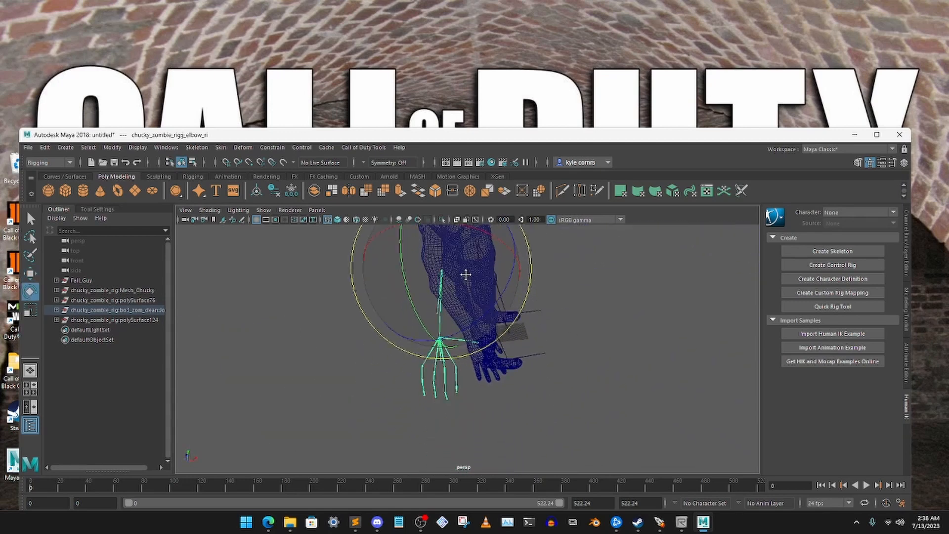
{"action": "left_click", "coordinate": [519, 294]}
- Select the right wrist joint and move it, with its hand bones, toward the wrist of the body mesh
{"action": "left_click_drag", "start_coordinate": [468, 270], "coordinate": [568, 279], "text": "alt"}
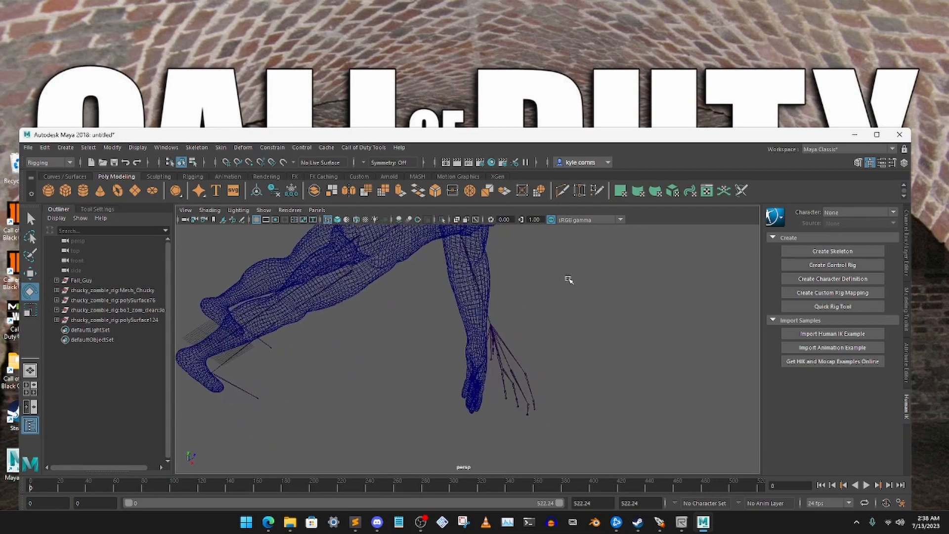
{"action": "left_click_drag", "start_coordinate": [470, 328], "coordinate": [473, 373]}
{"action": "left_click", "coordinate": [36, 274]}
{"action": "left_click", "coordinate": [537, 330]}
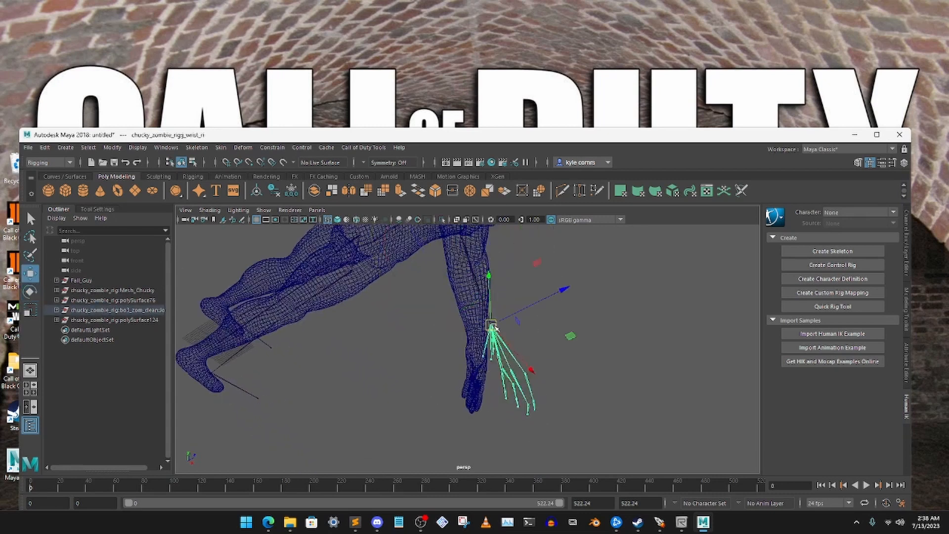
{"action": "left_click_drag", "start_coordinate": [493, 326], "coordinate": [426, 325], "text": "alt"}
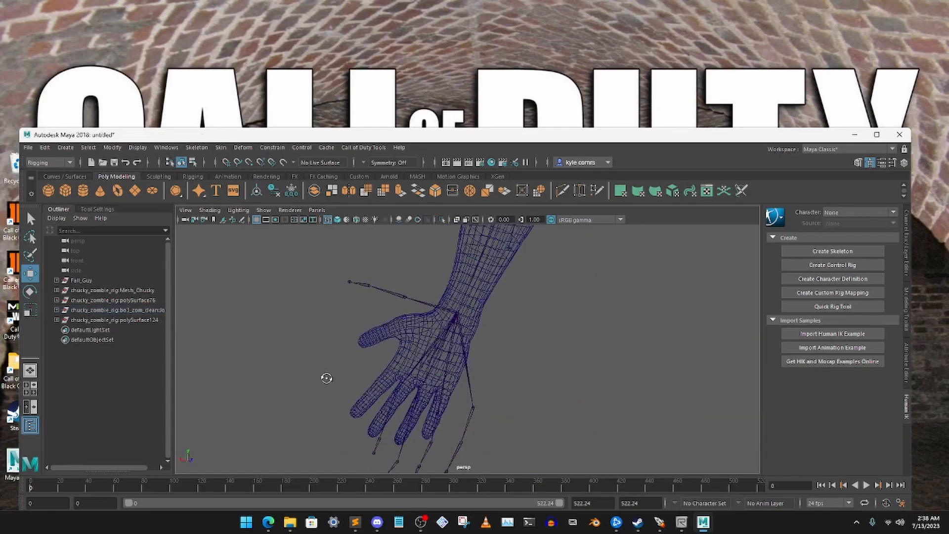
- Rotate and move the right thumb bones into the thumb mesh, placing the end joint inside the thumb tip
{"action": "left_click_drag", "start_coordinate": [326, 379], "coordinate": [417, 324], "text": "alt"}
{"action": "left_click", "coordinate": [487, 285]}
{"action": "left_click_drag", "start_coordinate": [487, 285], "coordinate": [472, 326]}
{"action": "left_click_drag", "start_coordinate": [472, 326], "coordinate": [401, 388], "text": "alt"}
{"action": "left_click", "coordinate": [477, 314]}
{"action": "left_click", "coordinate": [476, 315]}
{"action": "key", "text": "e"}
{"action": "left_click", "coordinate": [343, 351]}
{"action": "key", "text": "w"}
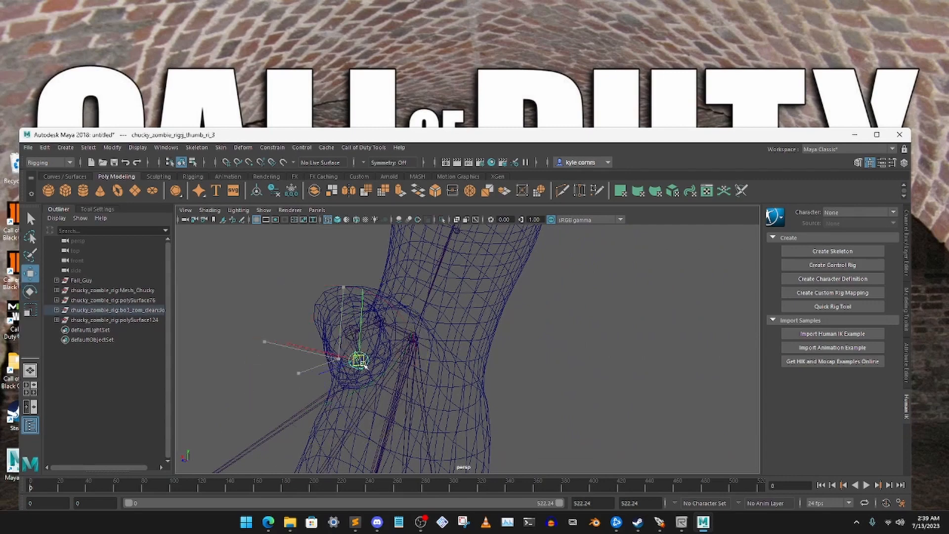
- Move the right index finger's joints toward the index finger of the hand mesh
{"action": "left_click", "coordinate": [514, 329]}
{"action": "mouse_move", "coordinate": [514, 329]}
{"action": "left_mouse_down", "text": "alt"}
{"action": "mouse_move", "coordinate": [447, 290]}
{"action": "mouse_move", "coordinate": [431, 252]}
{"action": "mouse_move", "coordinate": [474, 277]}
{"action": "mouse_move", "coordinate": [607, 396]}
{"action": "mouse_move", "coordinate": [524, 381]}
{"action": "mouse_move", "coordinate": [565, 307]}
{"action": "mouse_move", "coordinate": [558, 341]}
{"action": "mouse_move", "coordinate": [515, 341]}
{"action": "left_mouse_up", "text": "alt"}
{"action": "left_click", "coordinate": [428, 240]}
{"action": "left_click", "coordinate": [617, 409]}
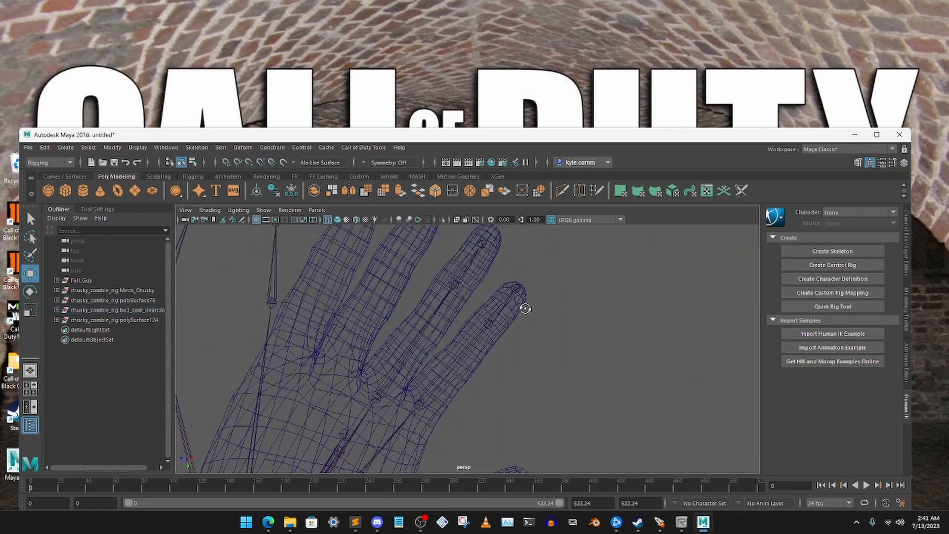
- Move the right ring finger's base joint from outside the hand onto the ring finger's side of the palm
{"action": "left_click", "coordinate": [275, 303]}
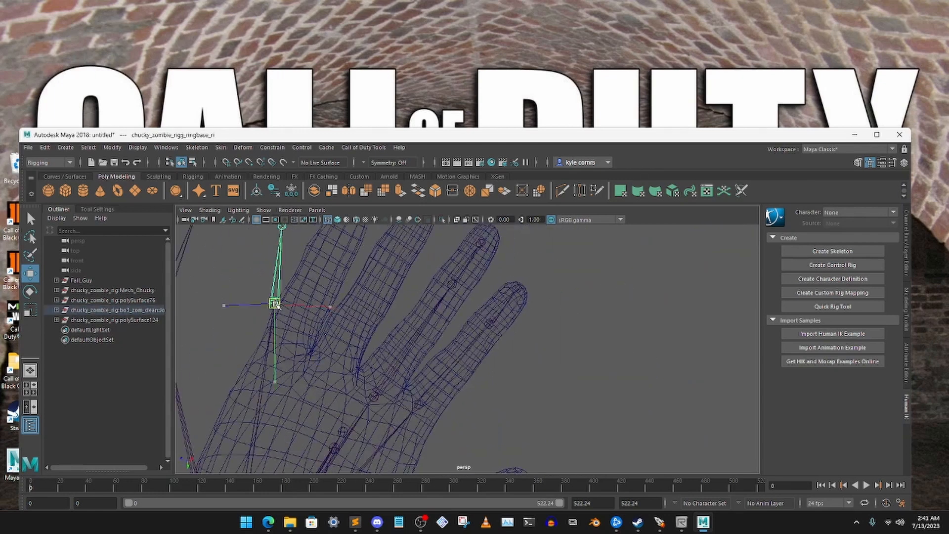
{"action": "left_click_drag", "start_coordinate": [275, 304], "coordinate": [326, 371]}
{"action": "left_click_drag", "start_coordinate": [326, 371], "coordinate": [445, 376], "text": "alt"}
{"action": "left_click_drag", "start_coordinate": [445, 376], "coordinate": [464, 326], "text": "alt"}
- Position the right ring finger's outer joints along the finger, with the end joint inside the fingertip
{"action": "left_click", "coordinate": [394, 273]}
{"action": "left_click_drag", "start_coordinate": [394, 274], "coordinate": [457, 296]}
{"action": "left_click_drag", "start_coordinate": [458, 297], "coordinate": [322, 390], "text": "alt"}
{"action": "left_click", "coordinate": [481, 406]}
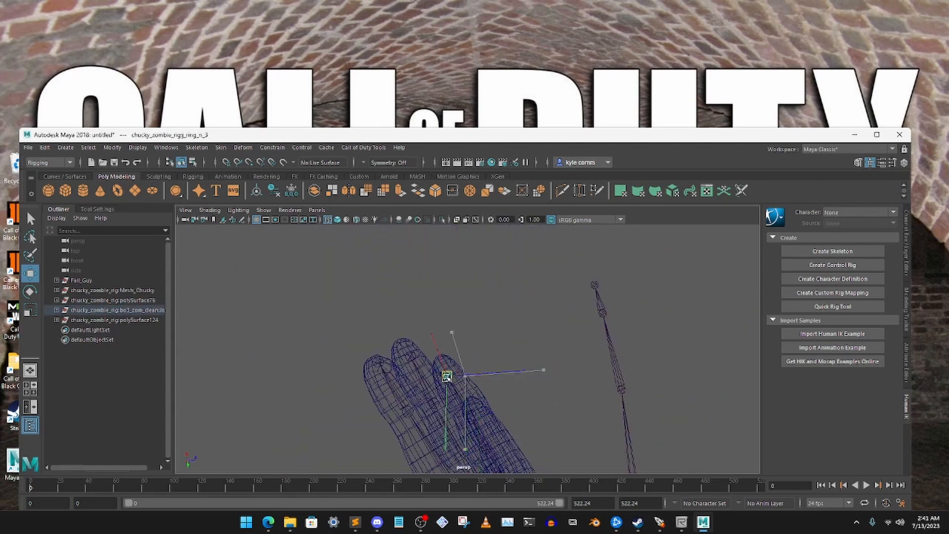
{"action": "left_click", "coordinate": [410, 326]}
{"action": "left_click_drag", "start_coordinate": [447, 346], "coordinate": [389, 315], "text": "alt"}
{"action": "left_click", "coordinate": [296, 312]}
{"action": "left_click_drag", "start_coordinate": [296, 312], "coordinate": [578, 362]}
{"action": "left_click", "coordinate": [346, 322]}
{"action": "scroll", "coordinate": [579, 362], "scroll_direction": "down", "scroll_amount": 5}
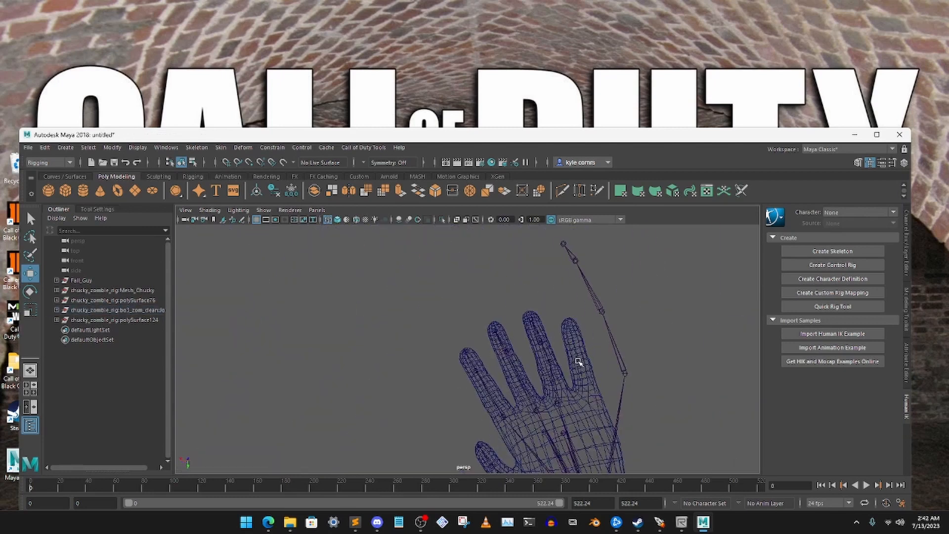
- Move the right pinky's joints into the pinky mesh and place its end joint inside the fingertip
{"action": "left_click", "coordinate": [477, 318]}
{"action": "mouse_move", "coordinate": [476, 318]}
{"action": "left_mouse_down", "text": "alt"}
{"action": "mouse_move", "coordinate": [511, 355]}
{"action": "mouse_move", "coordinate": [465, 321]}
{"action": "left_mouse_up", "text": "alt"}
{"action": "left_click_drag", "start_coordinate": [495, 321], "coordinate": [589, 309], "text": "alt"}
{"action": "left_click", "coordinate": [406, 352]}
{"action": "left_click_drag", "start_coordinate": [406, 352], "coordinate": [348, 339]}
{"action": "scroll", "coordinate": [435, 365], "scroll_direction": "up", "scroll_amount": 4}
{"action": "middle_click_drag", "start_coordinate": [347, 339], "coordinate": [352, 433], "text": "alt"}
{"action": "left_click", "coordinate": [408, 326]}
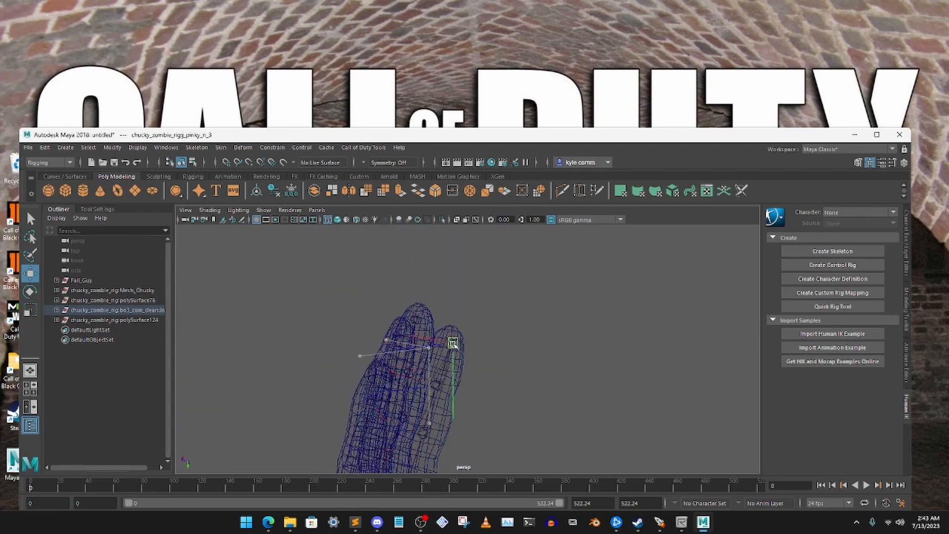
{"action": "left_click_drag", "start_coordinate": [455, 346], "coordinate": [455, 345]}
{"action": "left_click_drag", "start_coordinate": [455, 345], "coordinate": [483, 373], "text": "alt"}
{"action": "left_click", "coordinate": [487, 333]}
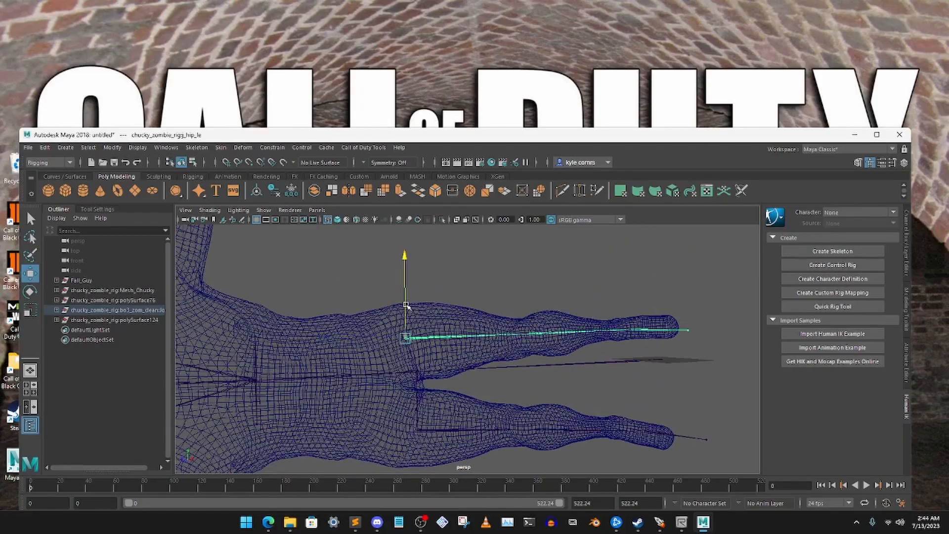
- Reposition the leg joints so both bone chains run inside the body's legs down to the feet
{"action": "left_click_drag", "start_coordinate": [519, 316], "coordinate": [608, 350], "text": "alt"}
{"action": "left_click", "coordinate": [607, 308]}
{"action": "left_click_drag", "start_coordinate": [607, 308], "coordinate": [638, 279]}
{"action": "left_click", "coordinate": [649, 382]}
{"action": "left_click_drag", "start_coordinate": [649, 382], "coordinate": [654, 339], "text": "alt"}
{"action": "scroll", "coordinate": [569, 355], "scroll_direction": "down", "scroll_amount": 12}
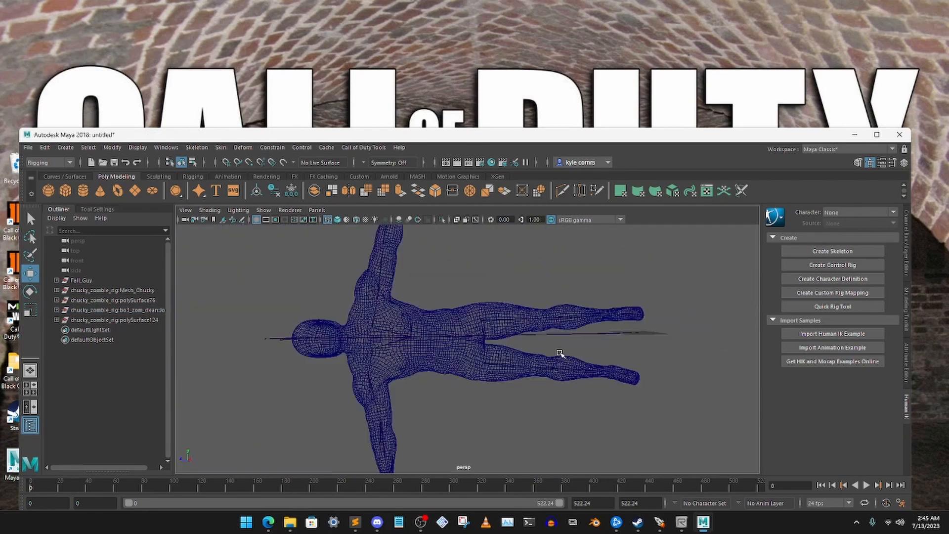
- Examine the whole skeleton's fit against the body in both shaded and wireframe display
{"action": "key", "text": "5"}
{"action": "scroll", "coordinate": [568, 355], "scroll_direction": "up", "scroll_amount": 5}
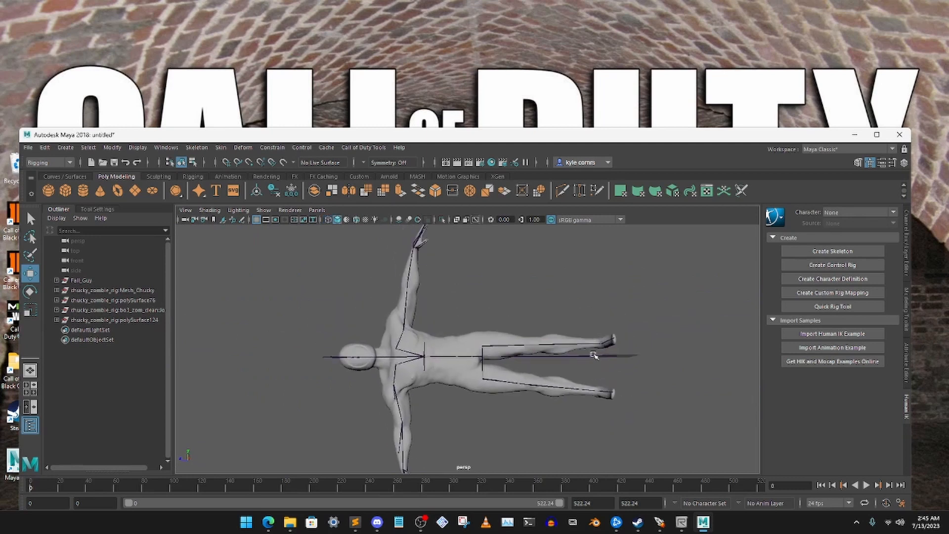
{"action": "left_click_drag", "start_coordinate": [492, 255], "coordinate": [424, 307], "text": "alt"}
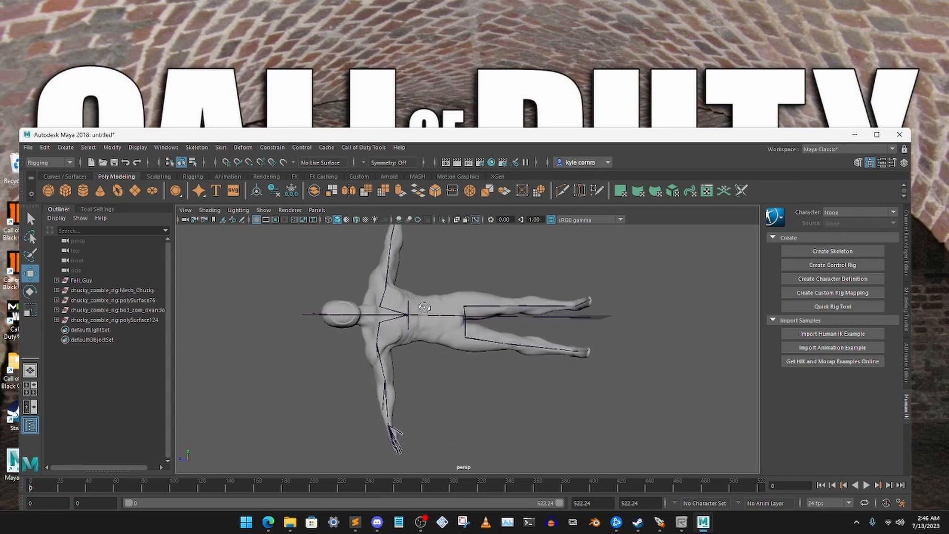
{"action": "left_click", "coordinate": [328, 221]}
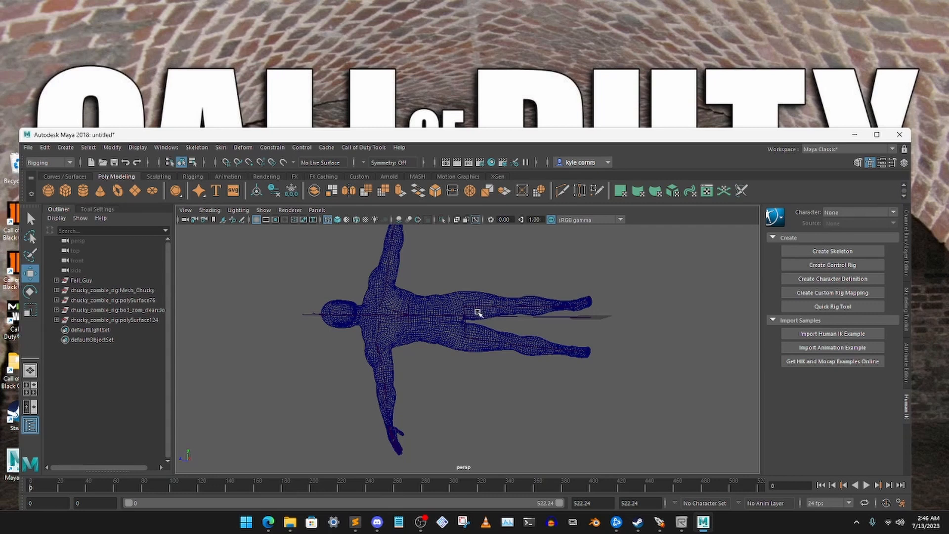
{"action": "mouse_move", "coordinate": [466, 302]}
{"action": "left_mouse_down", "text": "alt"}
{"action": "mouse_move", "coordinate": [464, 332]}
{"action": "mouse_move", "coordinate": [465, 298]}
{"action": "left_mouse_up", "text": "alt"}
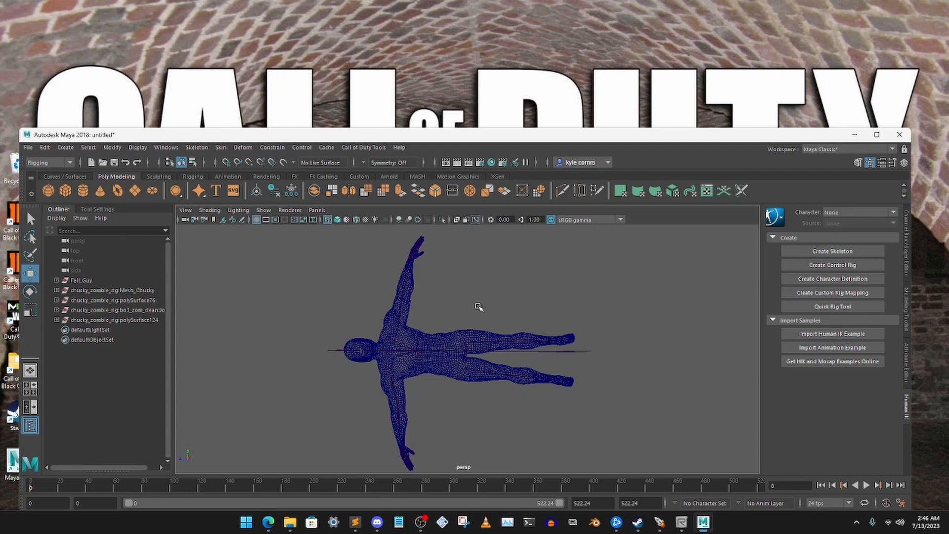
- Return to the Select tool and shaded display, and select the Body mesh under Fall_Guy
{"action": "left_click", "coordinate": [31, 219]}
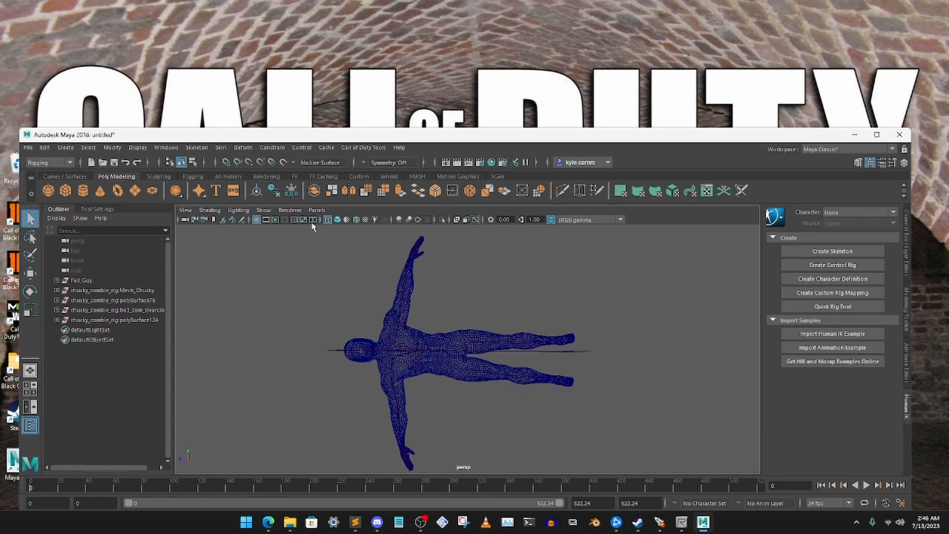
{"action": "left_click", "coordinate": [337, 219]}
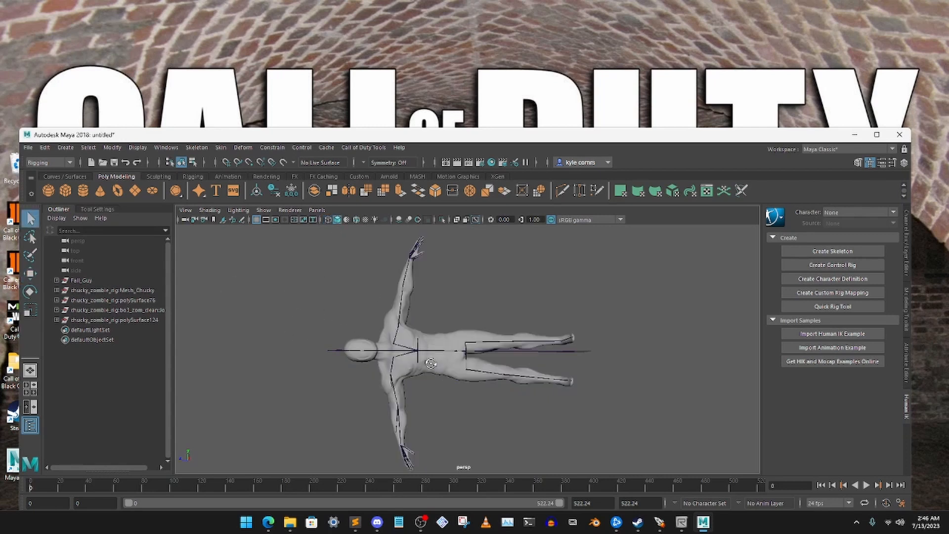
{"action": "left_click", "coordinate": [492, 377]}
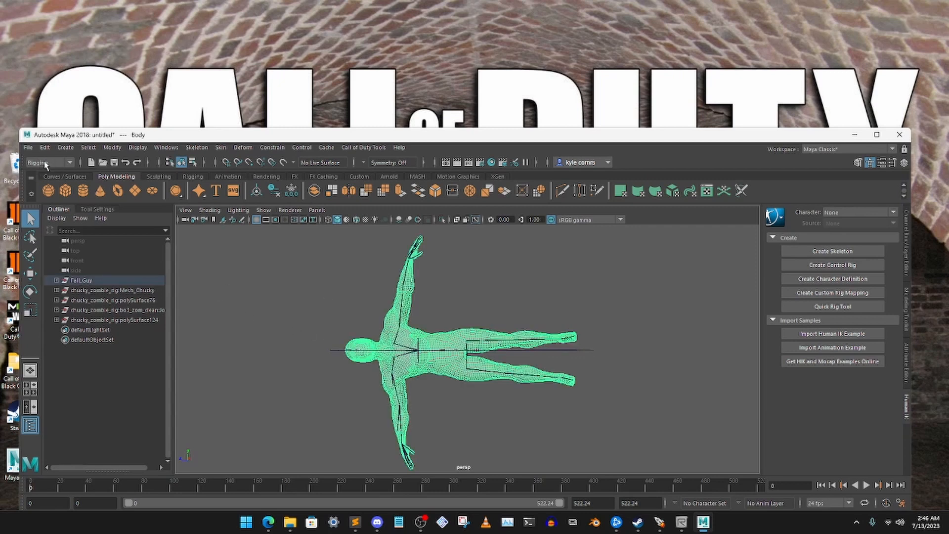
{"action": "left_click", "coordinate": [267, 315]}
{"action": "left_click", "coordinate": [56, 280]}
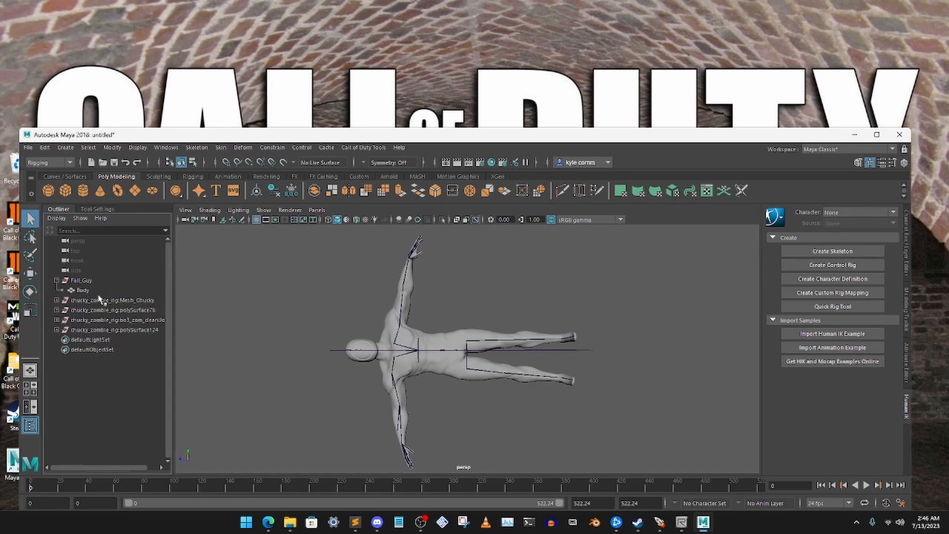
{"action": "left_click", "coordinate": [95, 295]}
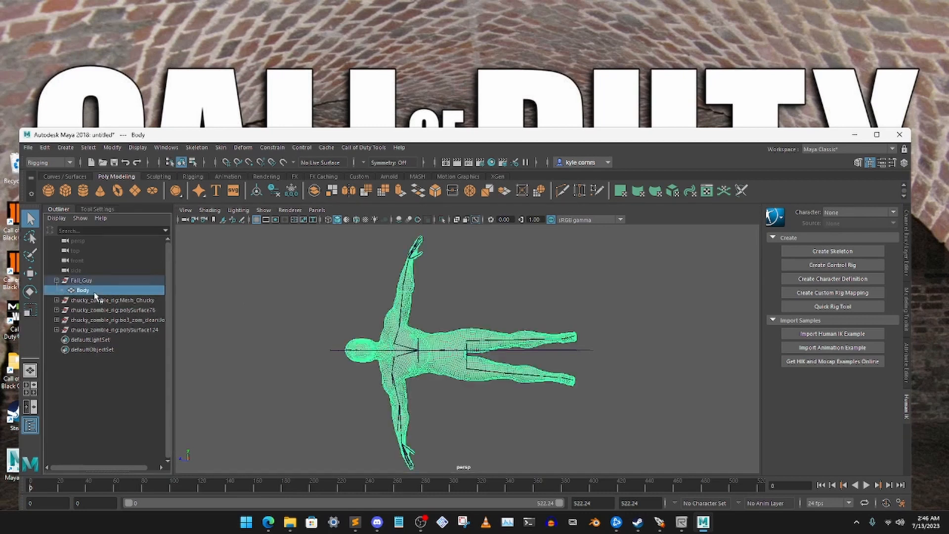
{"action": "left_click", "coordinate": [56, 280]}
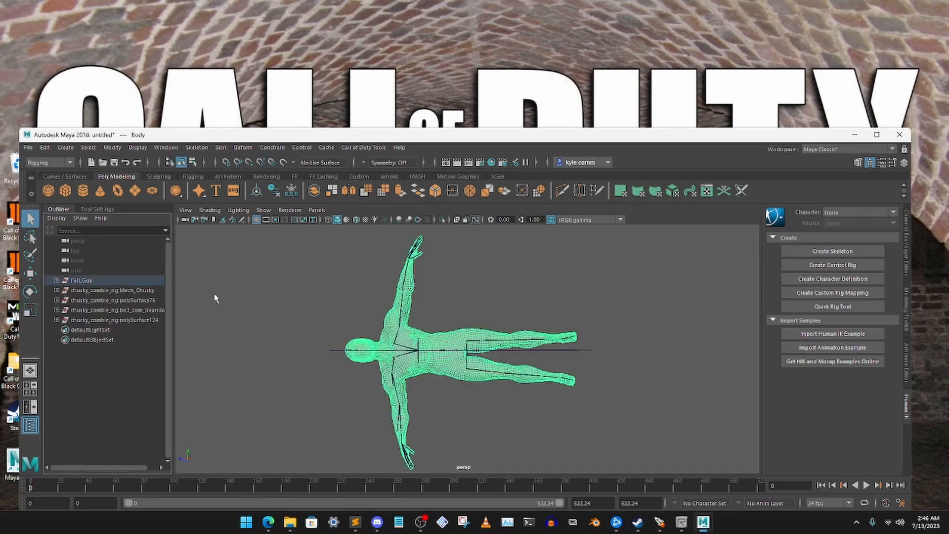
{"action": "left_click", "coordinate": [265, 304]}
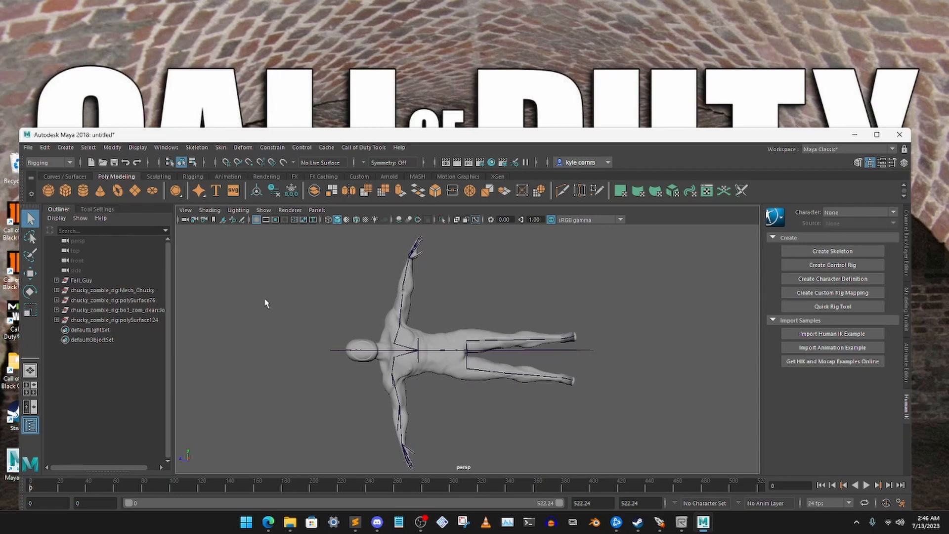
{"action": "left_click_drag", "start_coordinate": [433, 130], "coordinate": [429, 166]}
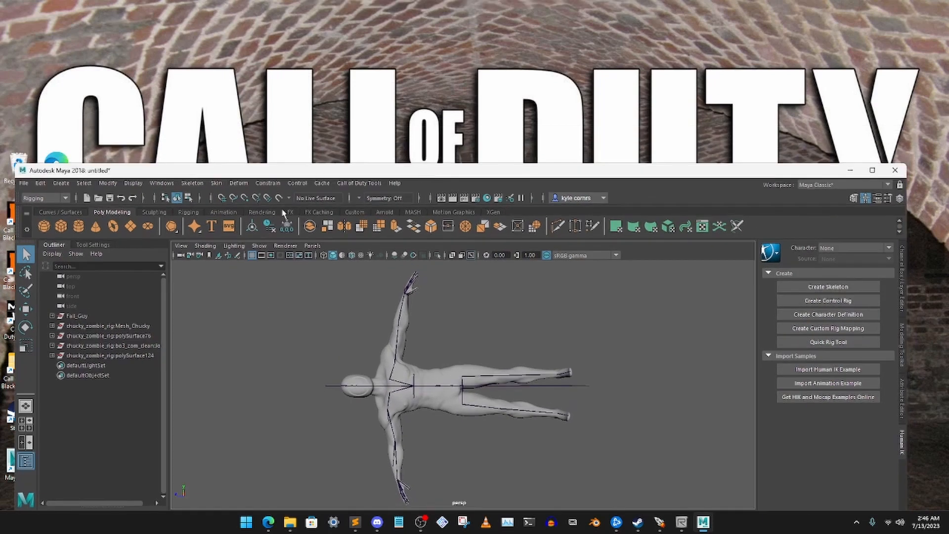
{"action": "left_click", "coordinate": [48, 200]}
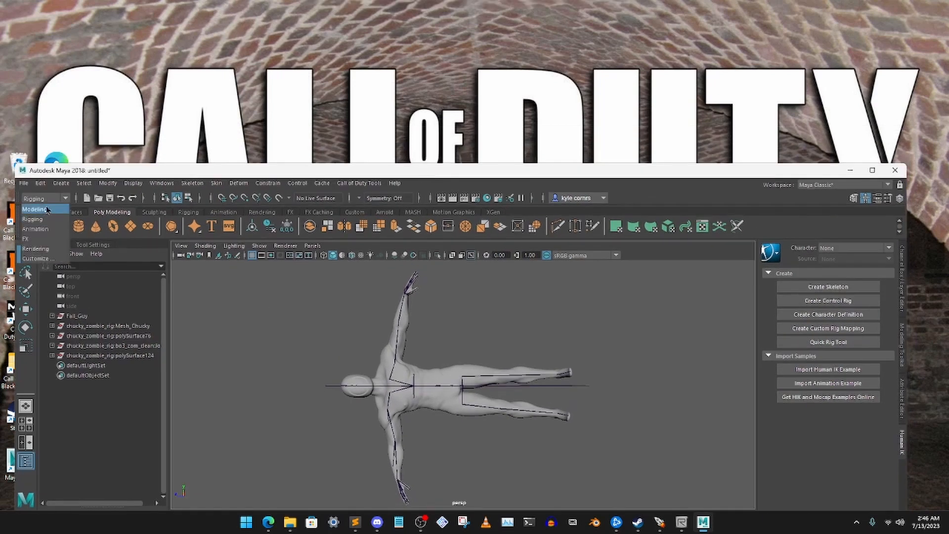
{"action": "left_click", "coordinate": [43, 209]}
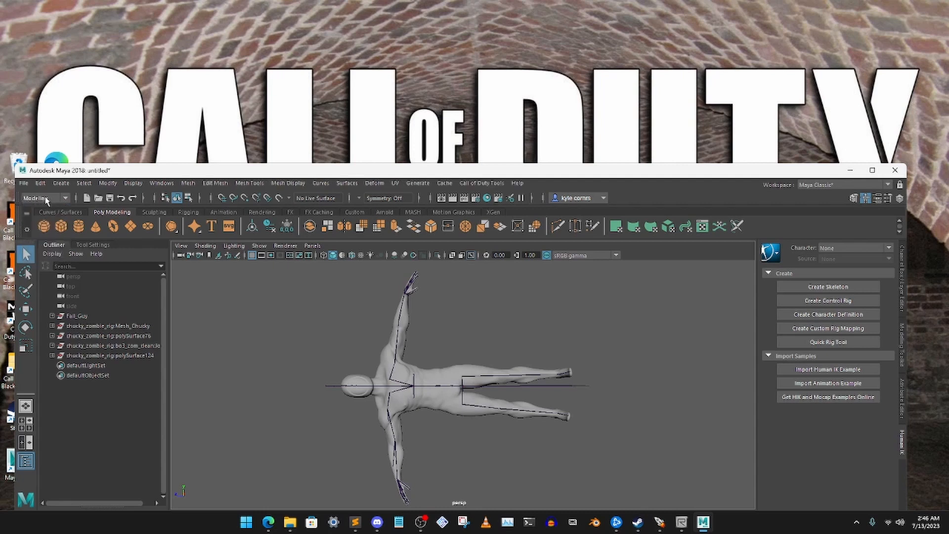
{"action": "left_click", "coordinate": [46, 199]}
{"action": "left_click", "coordinate": [44, 218]}
{"action": "left_click", "coordinate": [34, 198]}
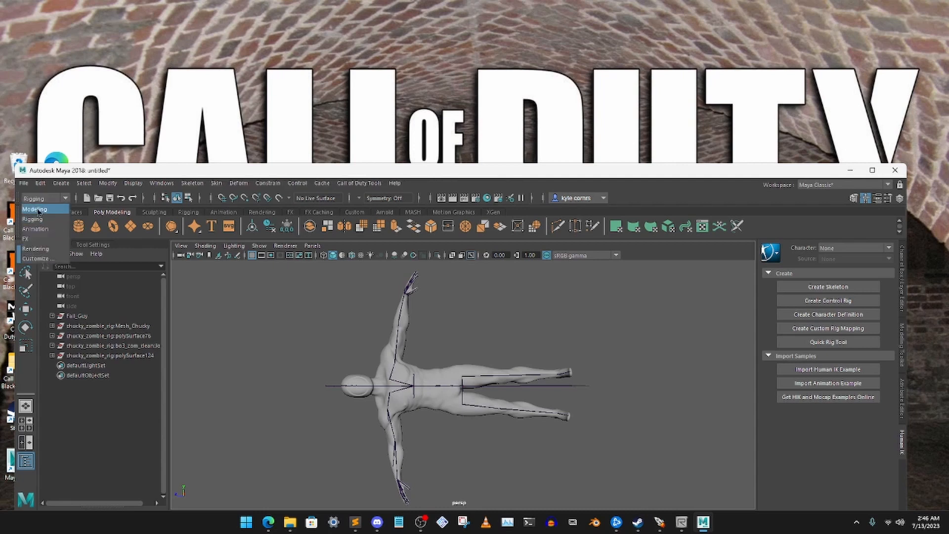
{"action": "left_click", "coordinate": [44, 209]}
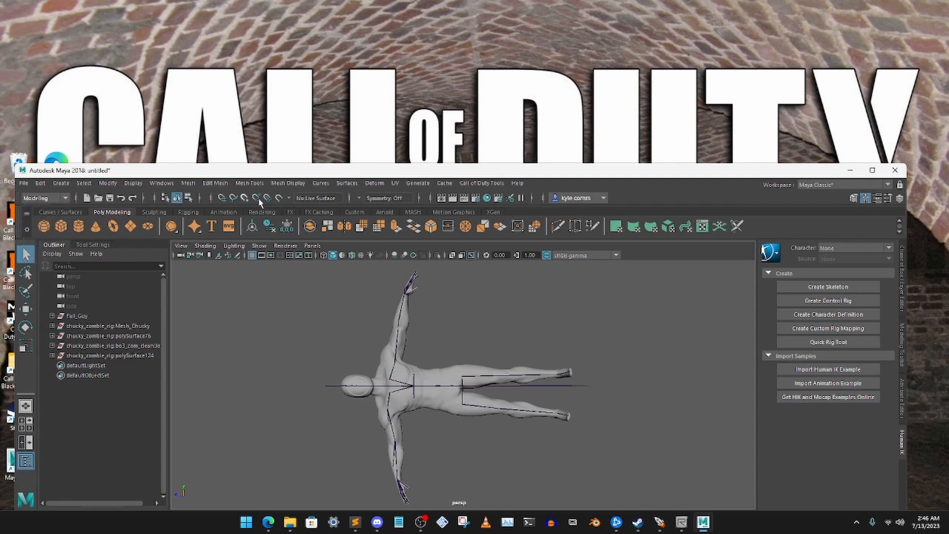
{"action": "left_click", "coordinate": [381, 376]}
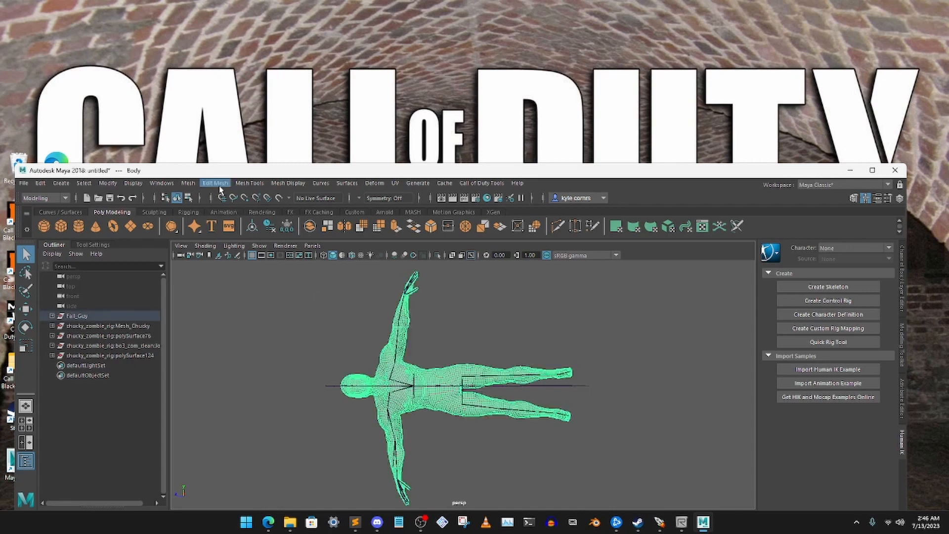
{"action": "left_click", "coordinate": [188, 183]}
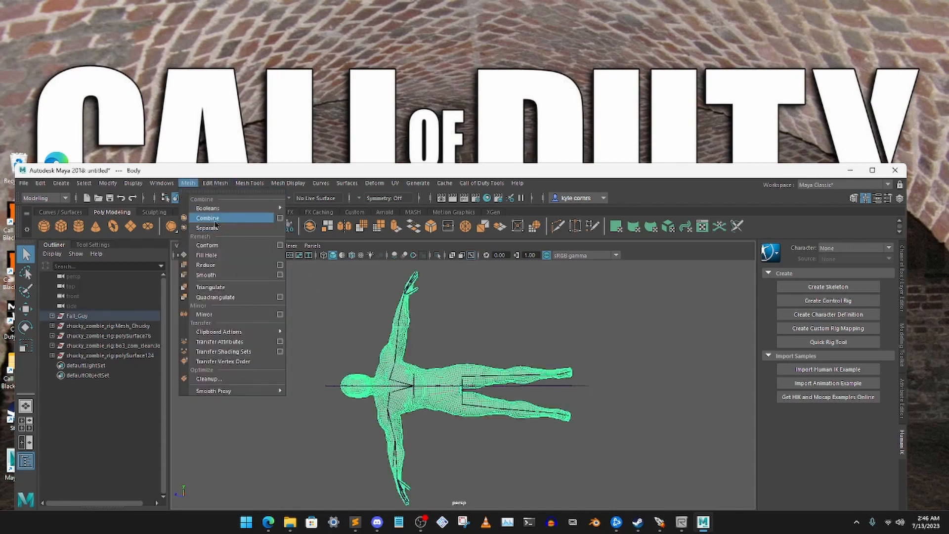
{"action": "left_click", "coordinate": [329, 288]}
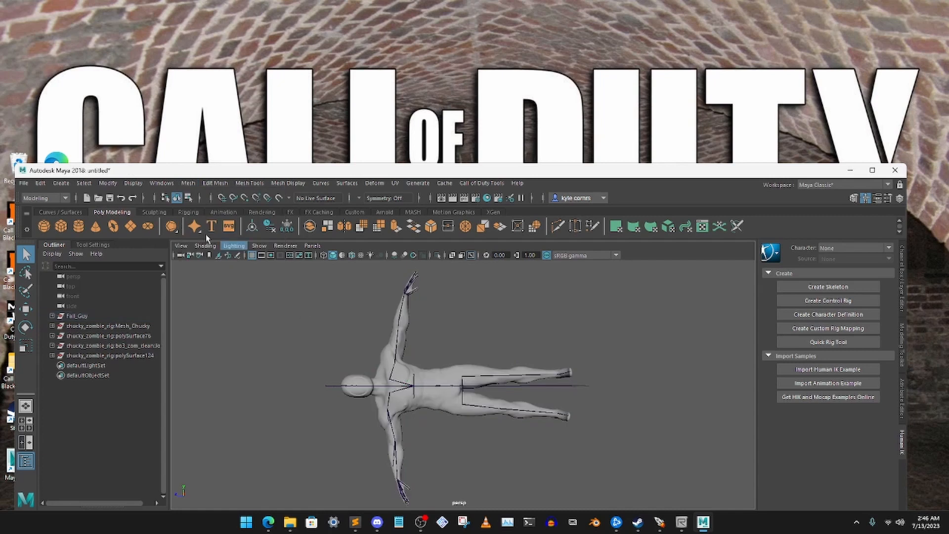
{"action": "left_click", "coordinate": [44, 199]}
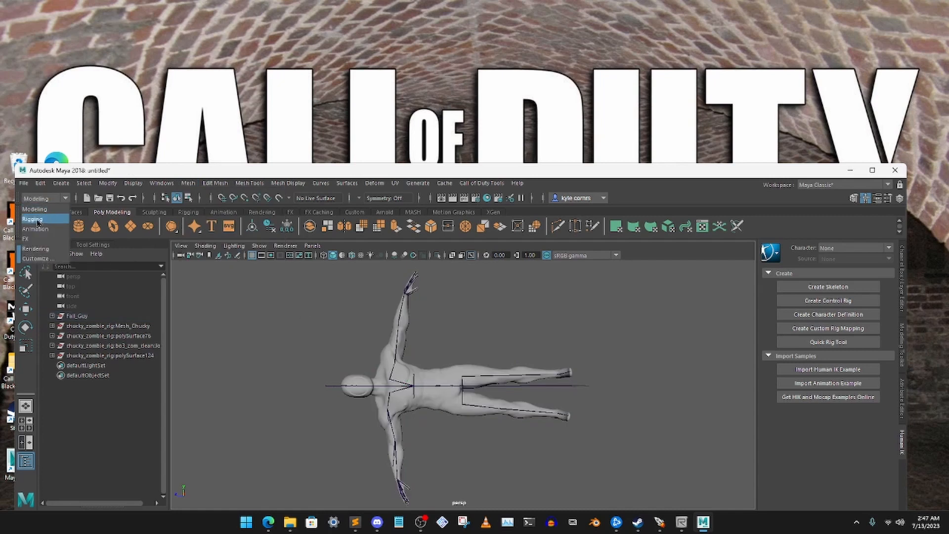
{"action": "left_click", "coordinate": [40, 218]}
- Select the rig's whole joint hierarchy together with the Body mesh and apply Bind Skin, then clear the selection
{"action": "left_click_drag", "start_coordinate": [240, 172], "coordinate": [237, 163]}
{"action": "left_click_drag", "start_coordinate": [289, 275], "coordinate": [634, 481]}
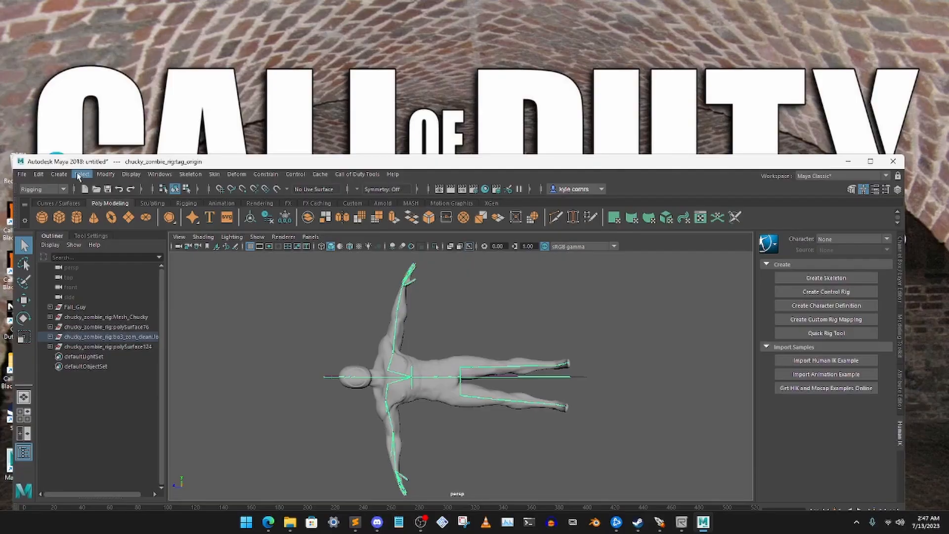
{"action": "left_click", "coordinate": [82, 174]}
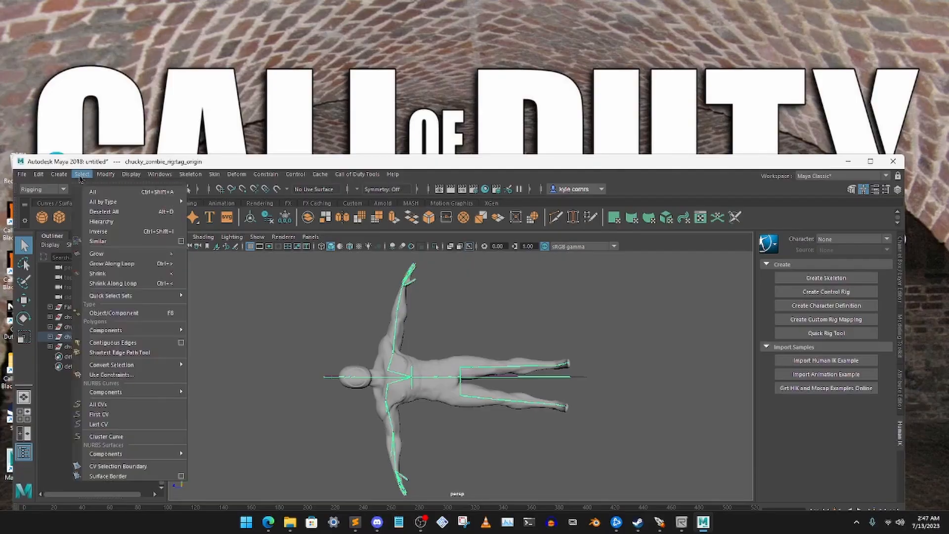
{"action": "left_click", "coordinate": [118, 222]}
{"action": "left_click", "coordinate": [214, 188]}
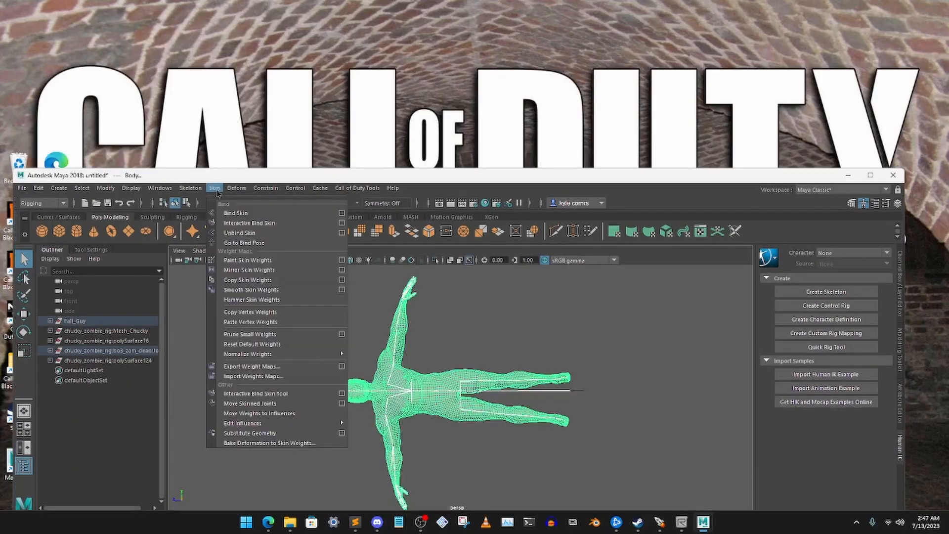
{"action": "left_click", "coordinate": [251, 215]}
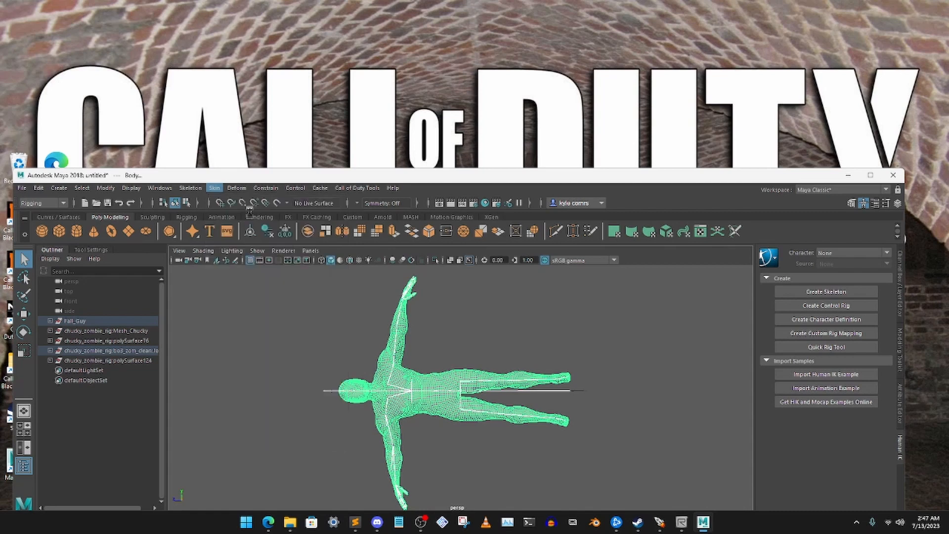
{"action": "left_click", "coordinate": [333, 339]}
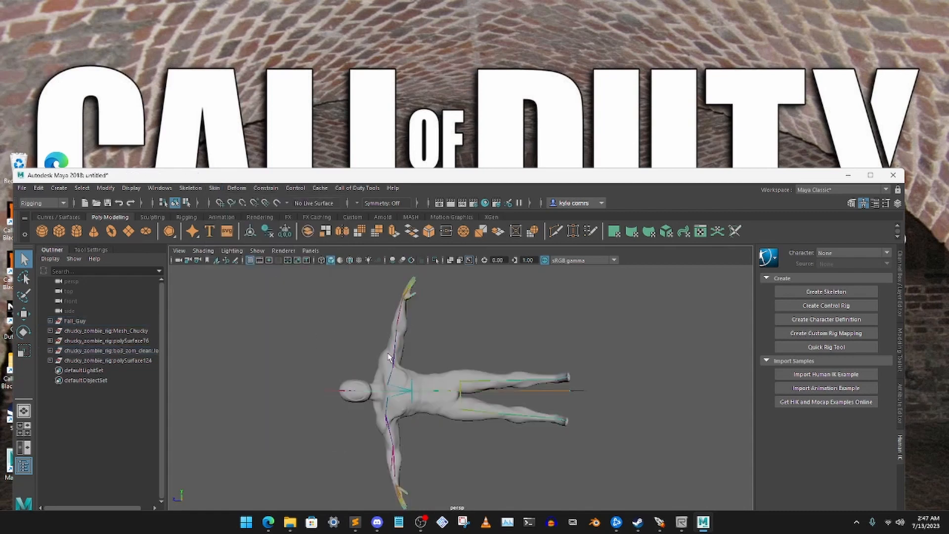
{"action": "left_click_drag", "start_coordinate": [455, 178], "coordinate": [456, 153]}
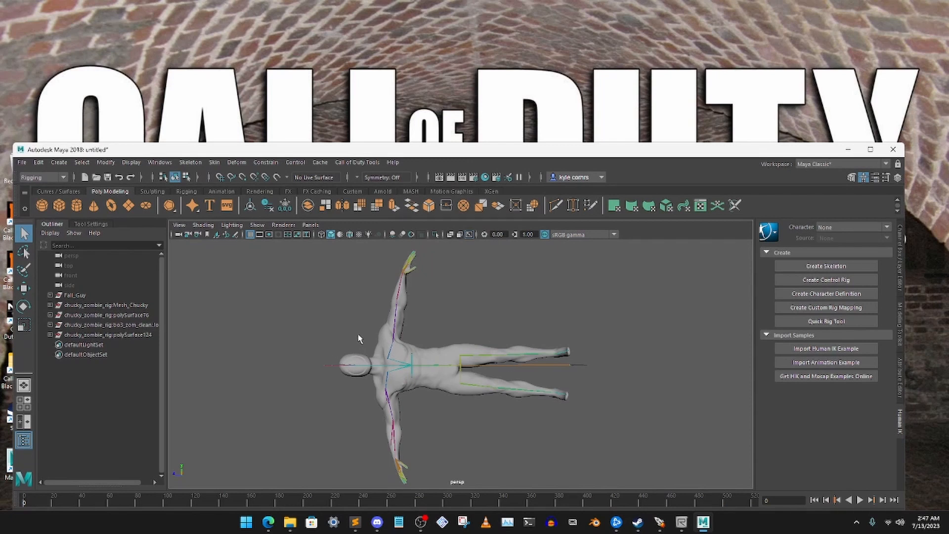
- Delete the Mesh_Chucky, polySurface76 and polySurface124 groups of the Chucky zombie rig, keeping its joints
{"action": "left_click", "coordinate": [123, 336]}
{"action": "left_click", "coordinate": [117, 327]}
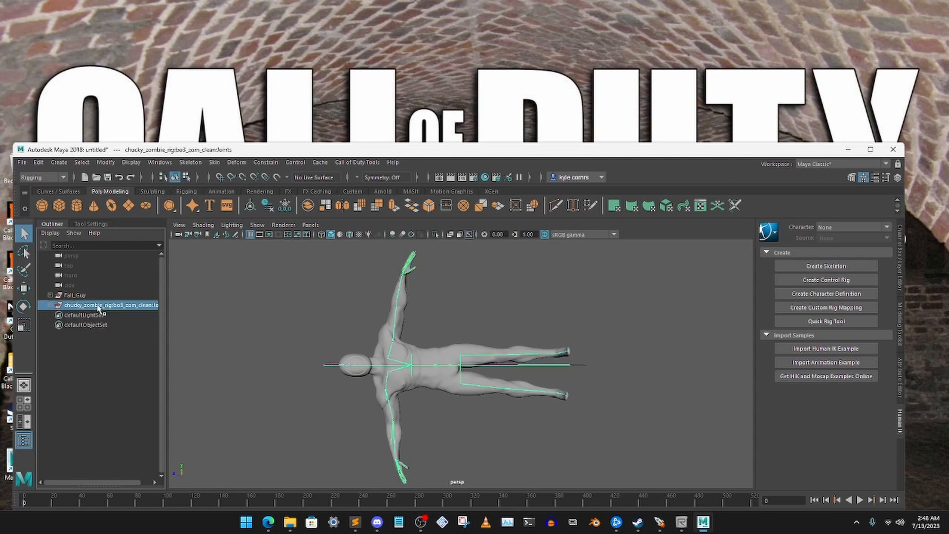
{"action": "left_click", "coordinate": [362, 334]}
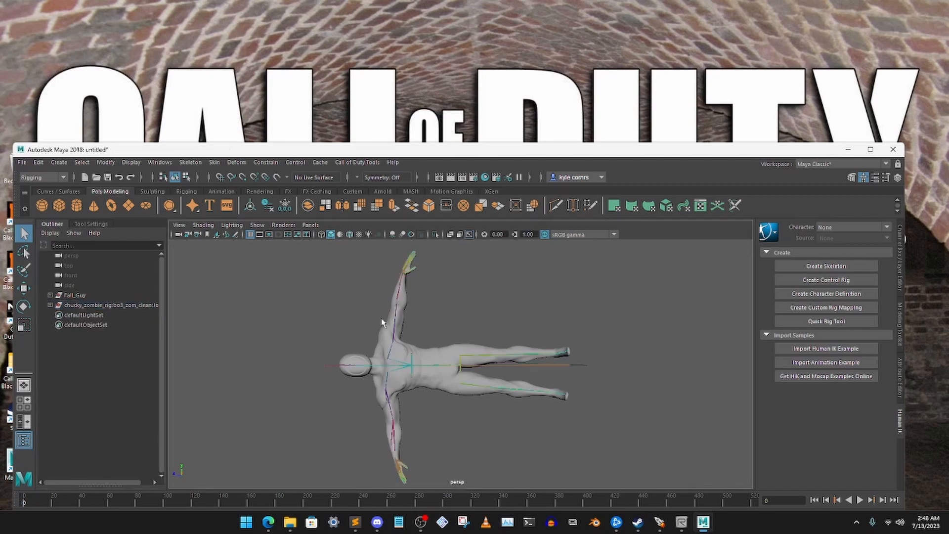
- Select the Body mesh under Fall_Guy and turn off the X-Ray Joints display
{"action": "left_click", "coordinate": [51, 295]}
{"action": "left_click", "coordinate": [77, 305]}
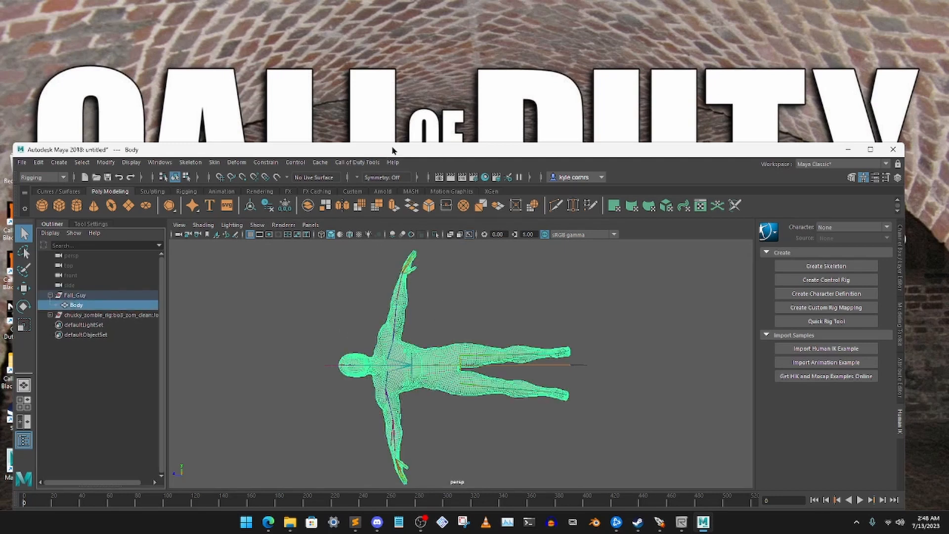
{"action": "left_click_drag", "start_coordinate": [392, 149], "coordinate": [390, 175]}
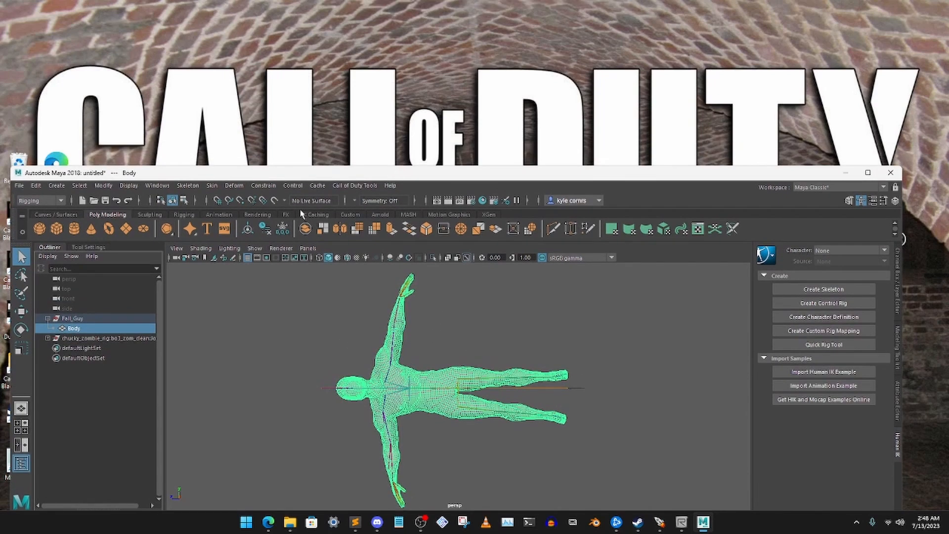
{"action": "left_click", "coordinate": [197, 253]}
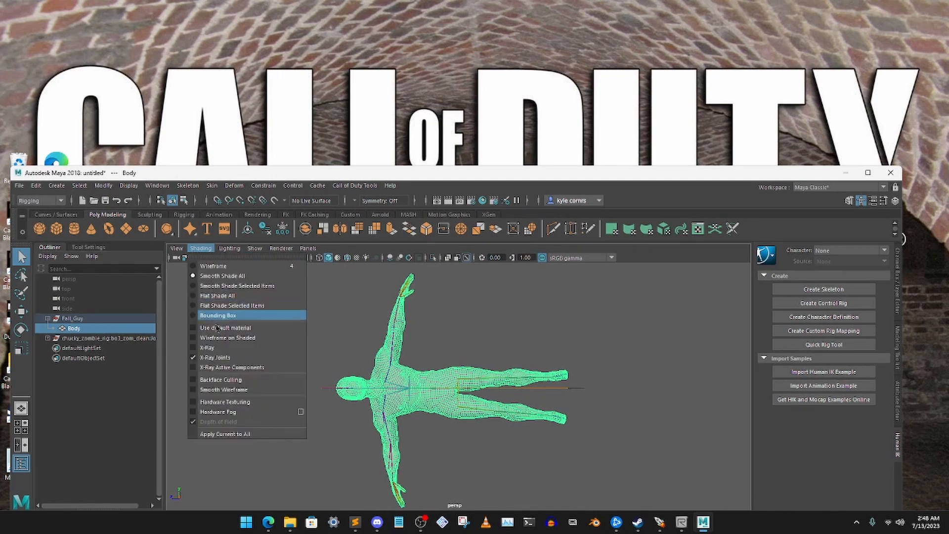
{"action": "left_click", "coordinate": [215, 357]}
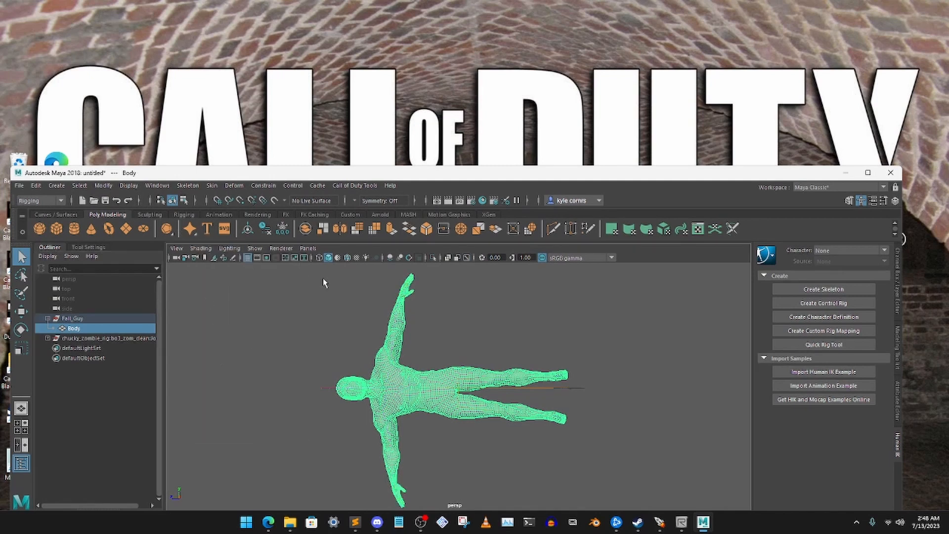
- Start Paint Skin Weights on the Body mesh and show the tool's settings with the influence list
{"action": "left_click", "coordinate": [211, 185]}
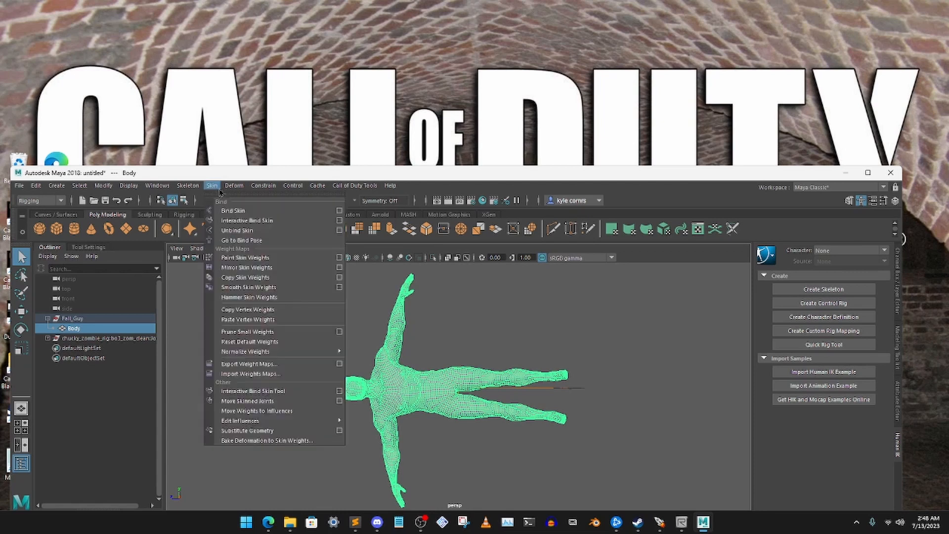
{"action": "left_click", "coordinate": [256, 258]}
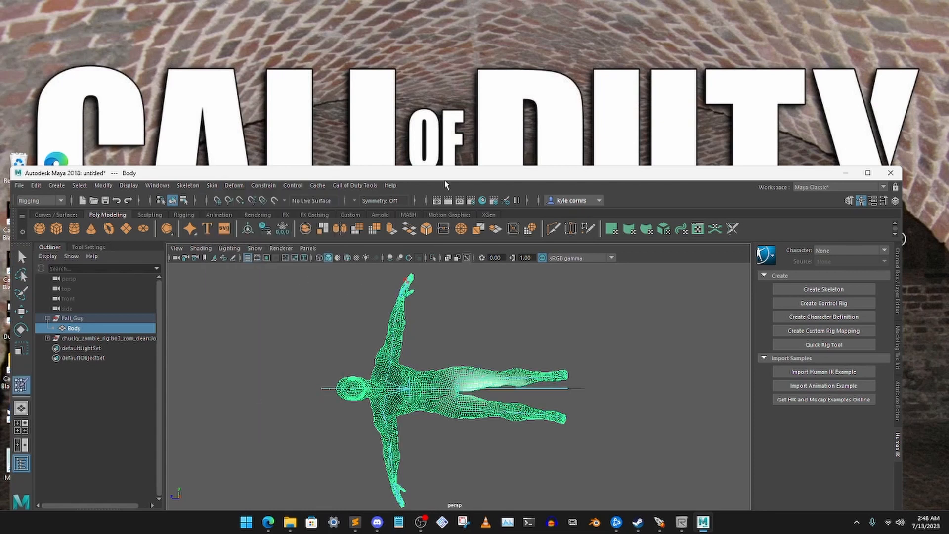
{"action": "left_click_drag", "start_coordinate": [442, 175], "coordinate": [449, 136]}
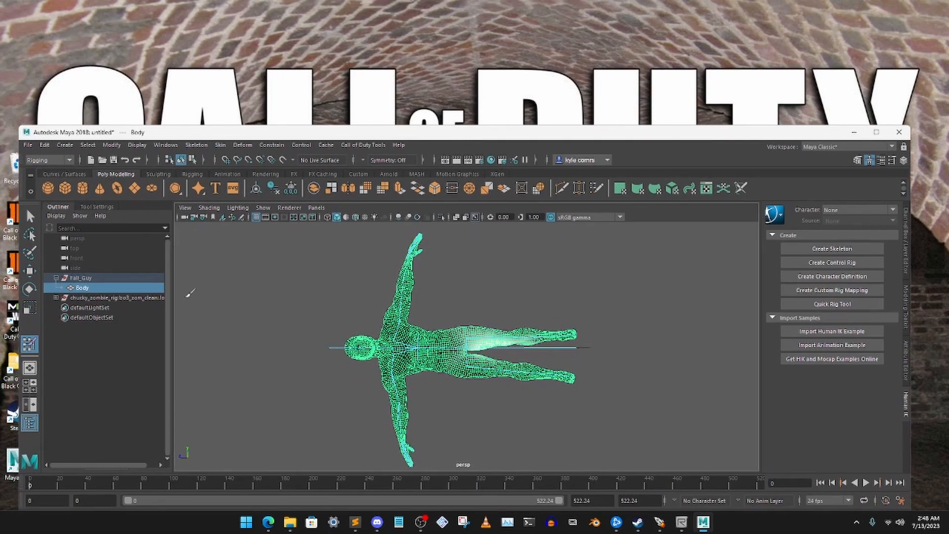
{"action": "left_click", "coordinate": [99, 207]}
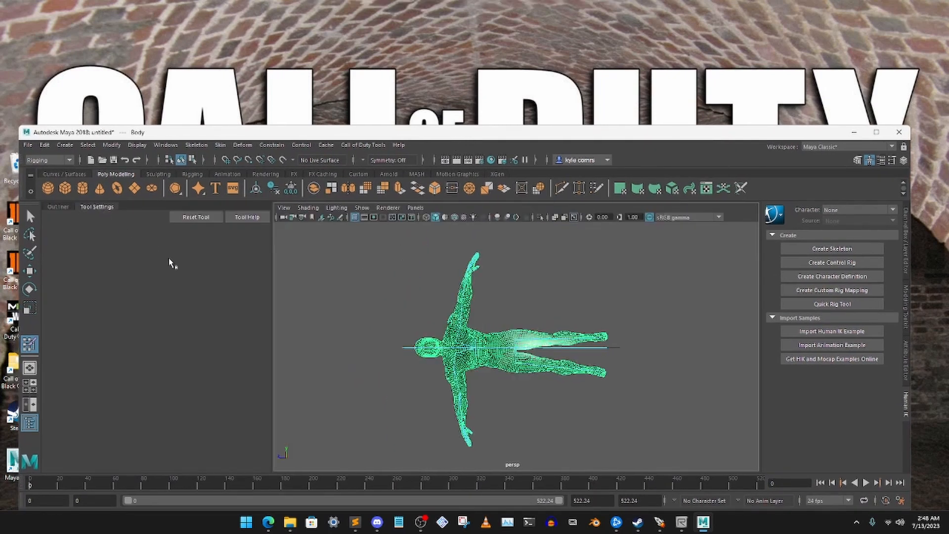
{"action": "scroll", "coordinate": [500, 338], "scroll_direction": "up", "scroll_amount": 4}
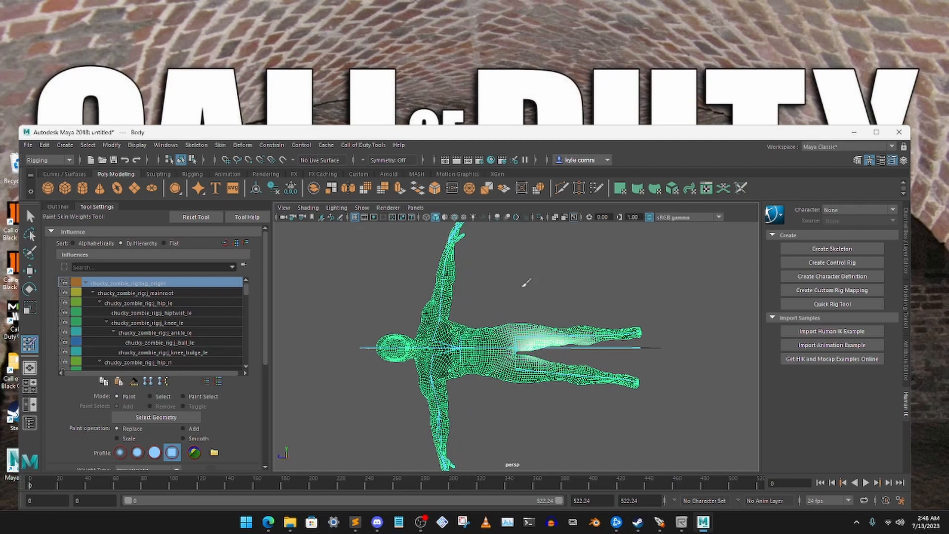
- Flood the tag_origin influence over the Body mesh with the Replace operation at a value of -1
{"action": "left_click", "coordinate": [178, 342]}
{"action": "scroll", "coordinate": [177, 339], "scroll_direction": "down", "scroll_amount": 5}
{"action": "scroll", "coordinate": [177, 341], "scroll_direction": "down", "scroll_amount": 10}
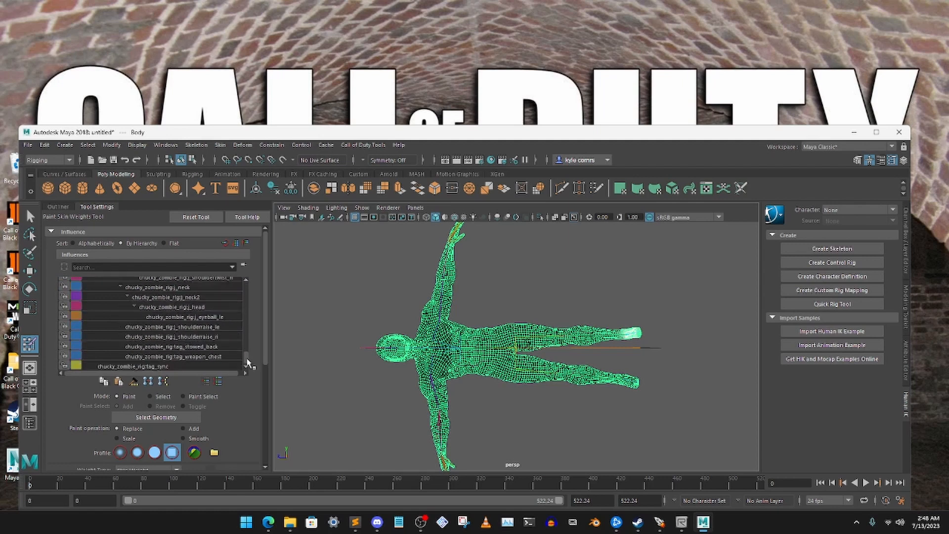
{"action": "left_click_drag", "start_coordinate": [247, 356], "coordinate": [242, 281]}
{"action": "left_click", "coordinate": [159, 283]}
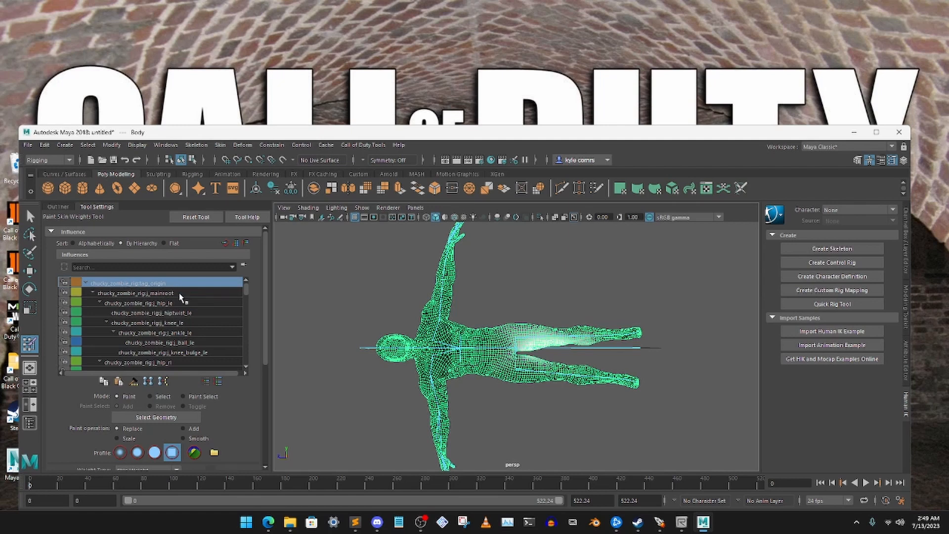
{"action": "scroll", "coordinate": [259, 400], "scroll_direction": "down", "scroll_amount": 3}
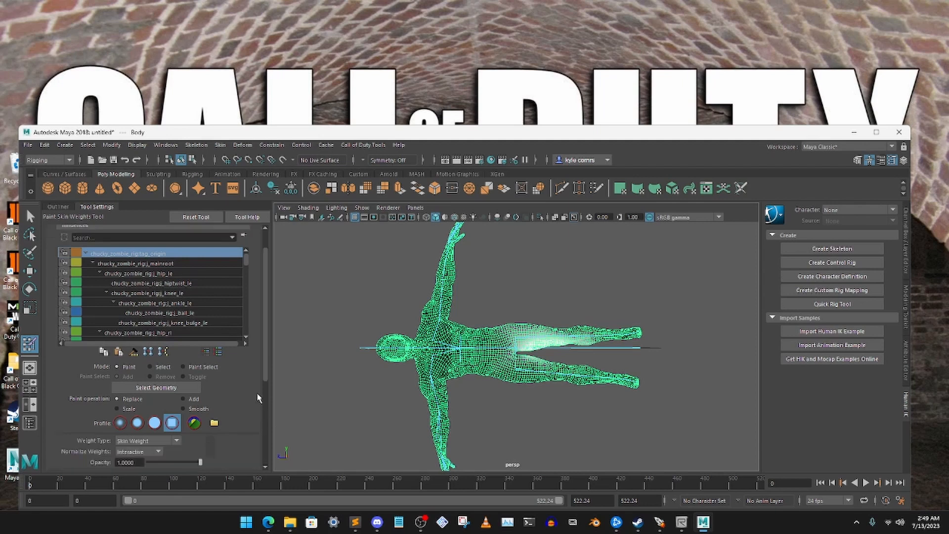
{"action": "left_click_drag", "start_coordinate": [175, 418], "coordinate": [127, 418]}
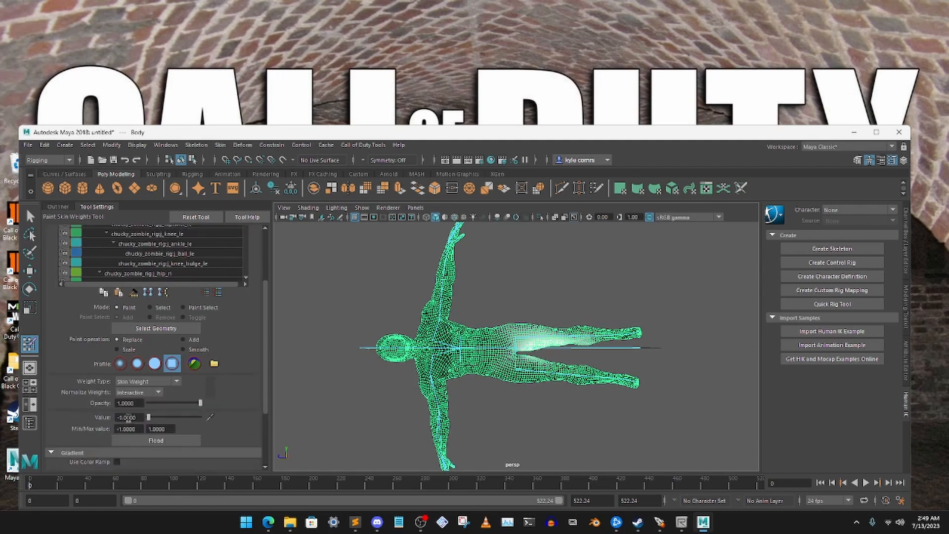
{"action": "scroll", "coordinate": [258, 405], "scroll_direction": "up", "scroll_amount": 3}
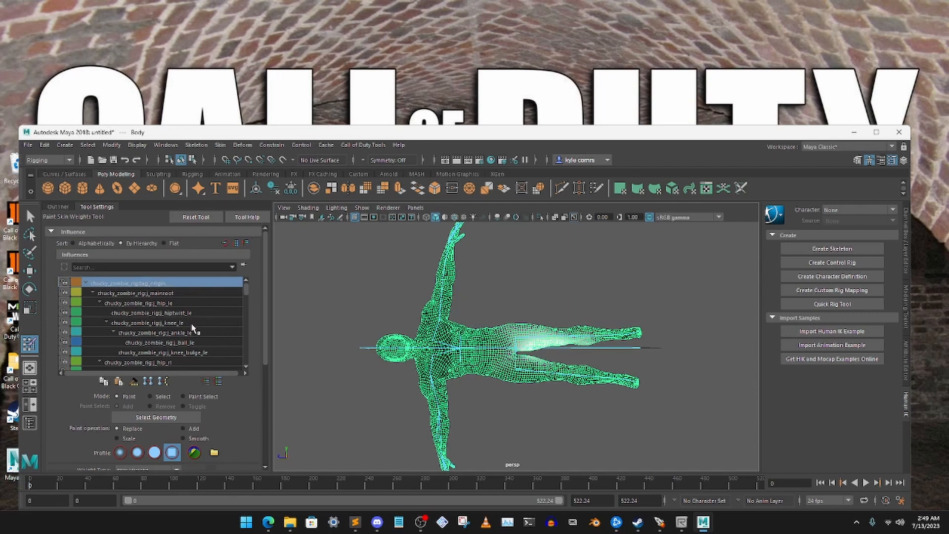
{"action": "scroll", "coordinate": [242, 407], "scroll_direction": "down", "scroll_amount": 3}
{"action": "left_click", "coordinate": [163, 443]}
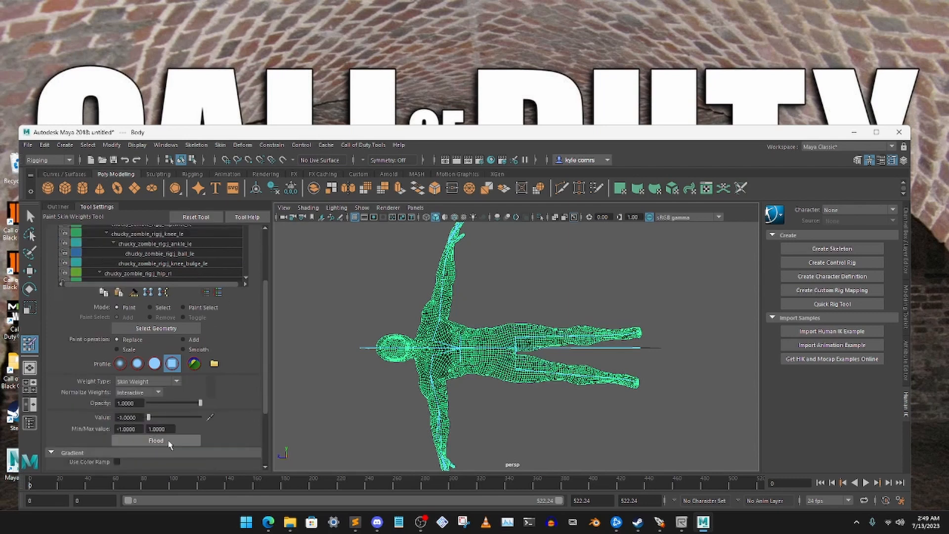
- Lock the weights of the tag_origin influence and select the j_mainroot influence
{"action": "scroll", "coordinate": [248, 388], "scroll_direction": "up", "scroll_amount": 3}
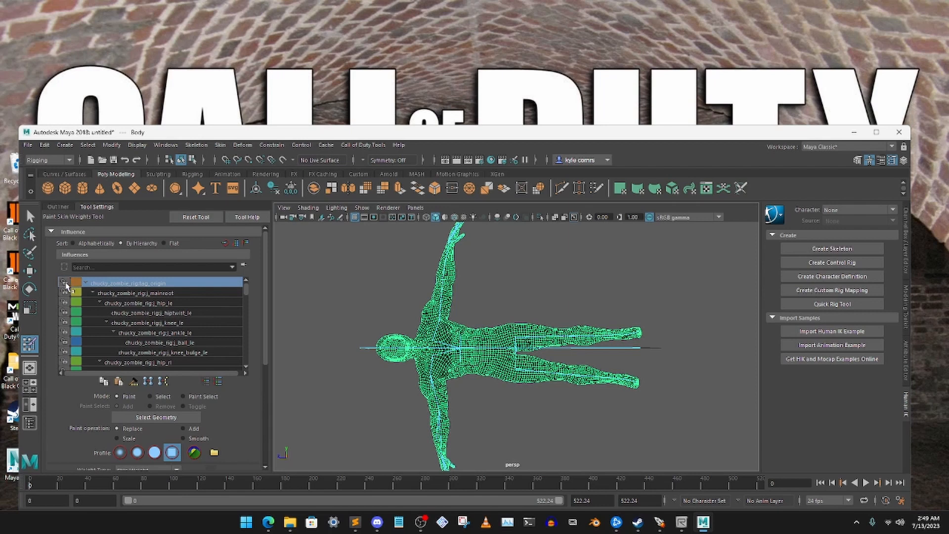
{"action": "left_click", "coordinate": [148, 293]}
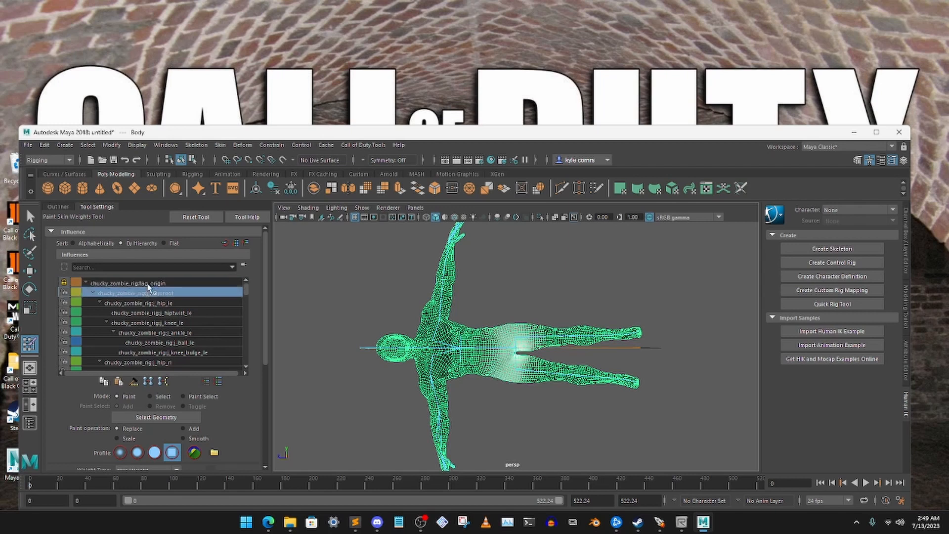
- Flood the j_mainroot influence over the Body mesh with Replace at -1 and lock its weights
{"action": "left_click", "coordinate": [150, 284]}
{"action": "left_click", "coordinate": [150, 293]}
{"action": "scroll", "coordinate": [237, 405], "scroll_direction": "down", "scroll_amount": 2}
{"action": "scroll", "coordinate": [239, 406], "scroll_direction": "down", "scroll_amount": 4}
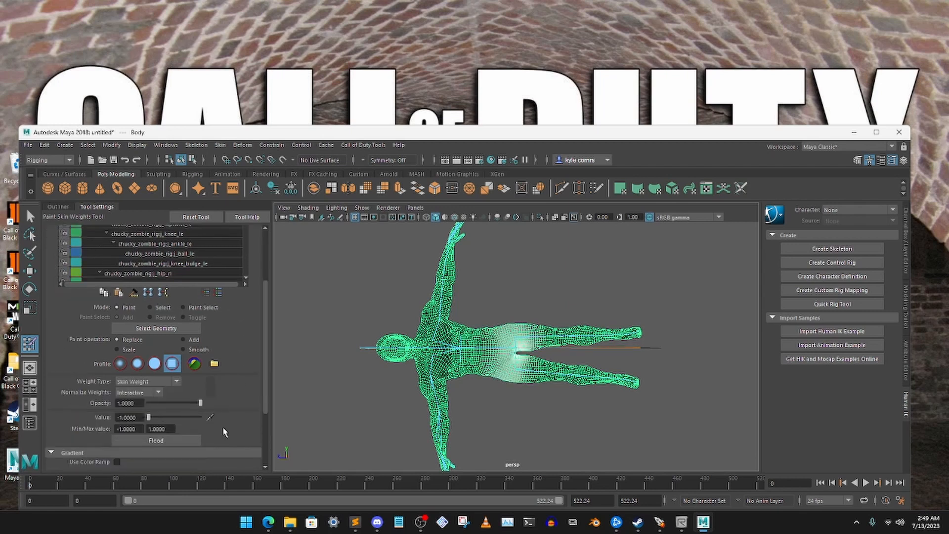
{"action": "left_click", "coordinate": [177, 445]}
{"action": "scroll", "coordinate": [245, 403], "scroll_direction": "up", "scroll_amount": 6}
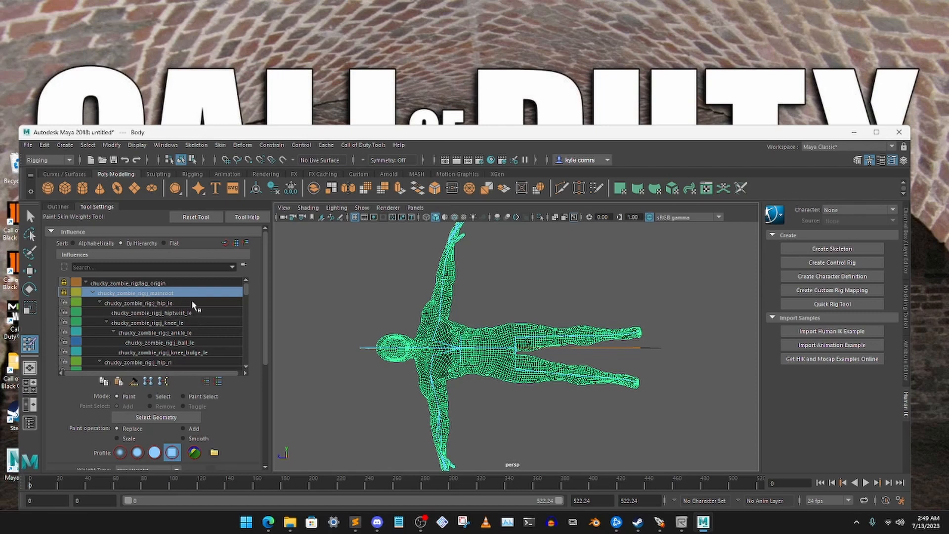
- Lock the weights of the tag_inhand influence in the right-hand hierarchy and select the tag_weapon_right influence
{"action": "scroll", "coordinate": [191, 316], "scroll_direction": "down", "scroll_amount": 1}
{"action": "scroll", "coordinate": [192, 323], "scroll_direction": "down", "scroll_amount": 4}
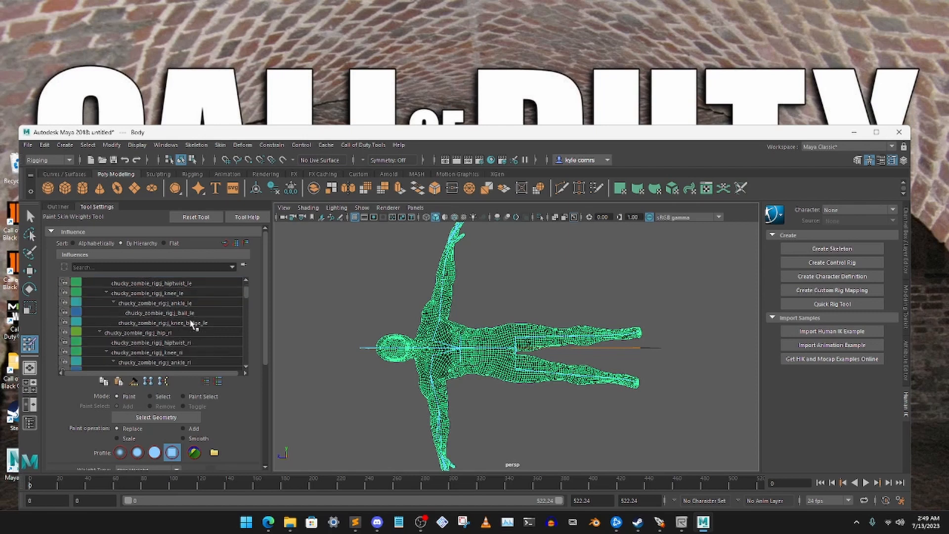
{"action": "scroll", "coordinate": [193, 326], "scroll_direction": "down", "scroll_amount": 8}
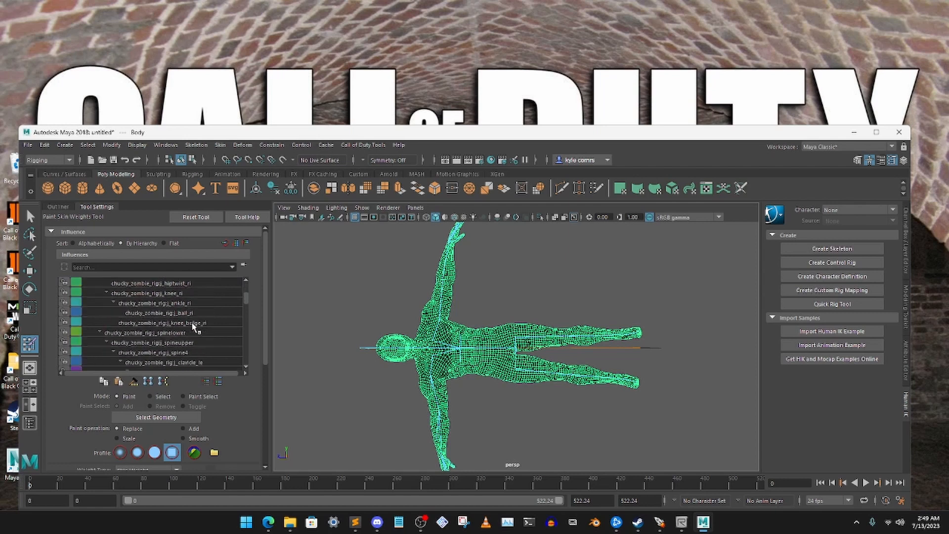
{"action": "scroll", "coordinate": [193, 329], "scroll_direction": "down", "scroll_amount": 16}
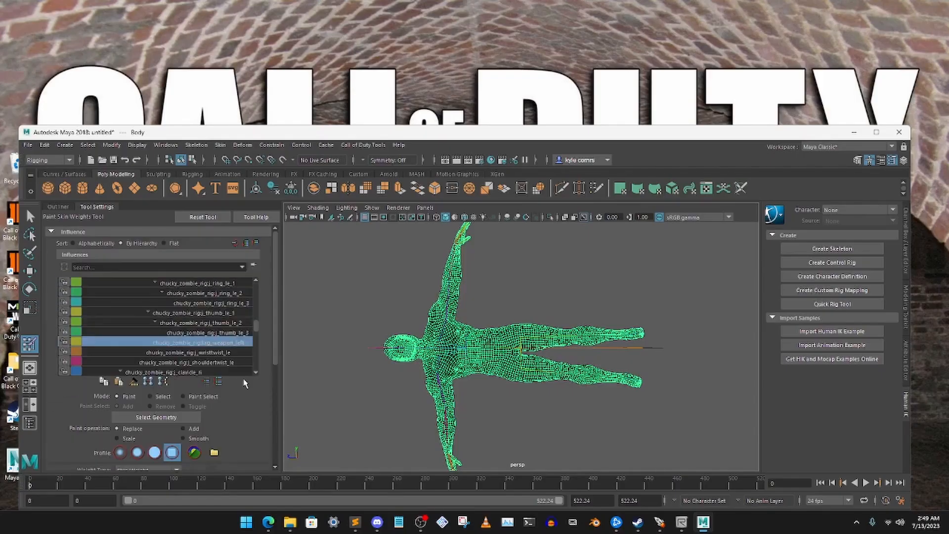
{"action": "scroll", "coordinate": [232, 344], "scroll_direction": "down", "scroll_amount": 15}
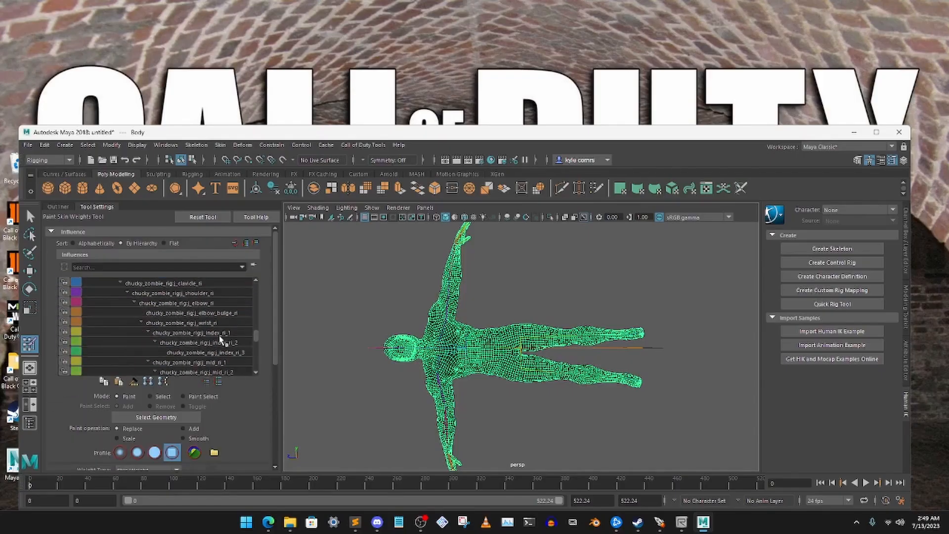
{"action": "scroll", "coordinate": [232, 345], "scroll_direction": "down", "scroll_amount": 3}
{"action": "left_click", "coordinate": [223, 343]}
{"action": "scroll", "coordinate": [208, 390], "scroll_direction": "down", "scroll_amount": 2}
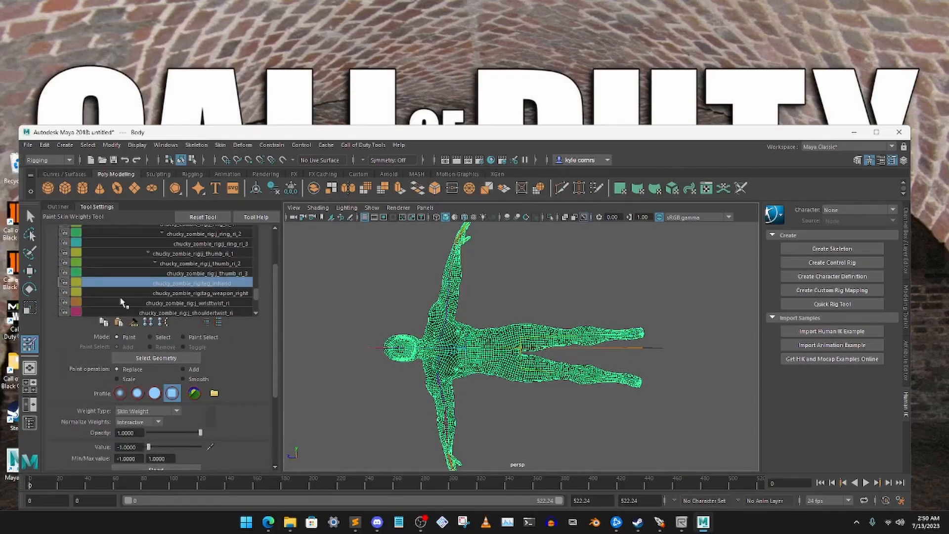
{"action": "left_click", "coordinate": [64, 282]}
{"action": "left_click", "coordinate": [198, 293]}
{"action": "scroll", "coordinate": [230, 323], "scroll_direction": "up", "scroll_amount": 1}
{"action": "scroll", "coordinate": [212, 317], "scroll_direction": "down", "scroll_amount": 3}
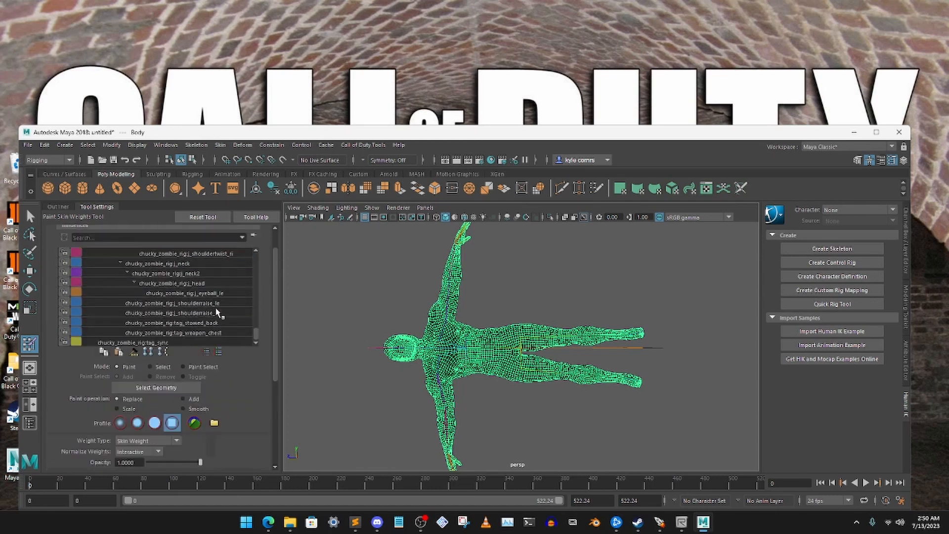
- Lock the weights of the tag_stowed_back and tag_weapon_chest influences and select the tag_sync influence
{"action": "left_click", "coordinate": [205, 326]}
{"action": "scroll", "coordinate": [252, 394], "scroll_direction": "down", "scroll_amount": 2}
{"action": "scroll", "coordinate": [252, 380], "scroll_direction": "up", "scroll_amount": 2}
{"action": "left_click", "coordinate": [205, 332]}
{"action": "scroll", "coordinate": [252, 368], "scroll_direction": "down", "scroll_amount": 2}
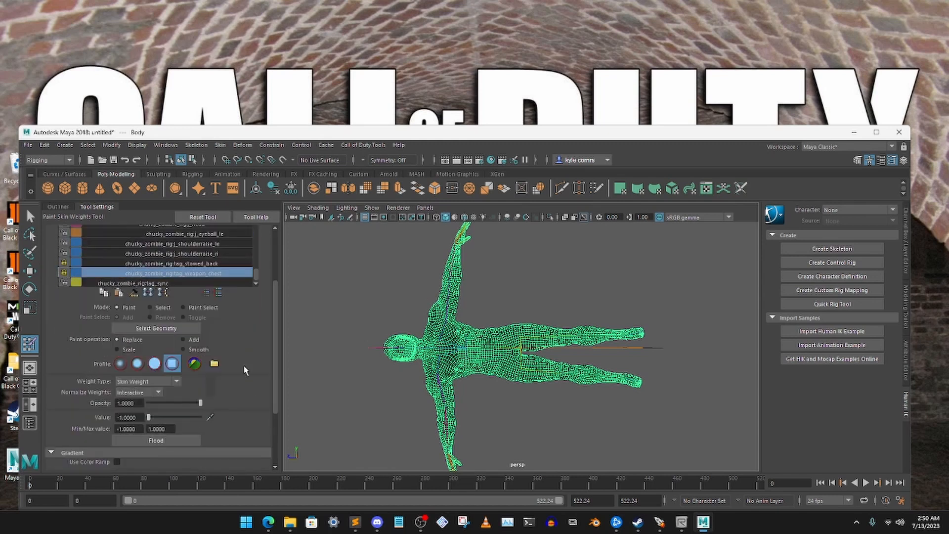
{"action": "scroll", "coordinate": [245, 369], "scroll_direction": "up", "scroll_amount": 2}
{"action": "left_click", "coordinate": [203, 342]}
{"action": "scroll", "coordinate": [256, 420], "scroll_direction": "down", "scroll_amount": 1}
{"action": "scroll", "coordinate": [256, 416], "scroll_direction": "up", "scroll_amount": 2}
{"action": "scroll", "coordinate": [247, 317], "scroll_direction": "up", "scroll_amount": 6}
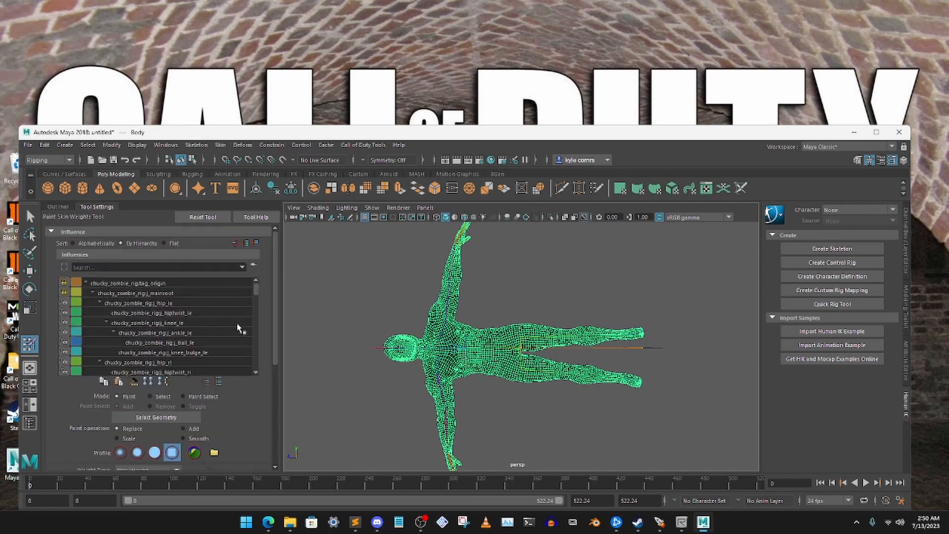
- Leave Paint Skin Weights, deselect the Body mesh and show the Outliner again
{"action": "left_click", "coordinate": [28, 219]}
{"action": "left_click", "coordinate": [411, 279]}
{"action": "mouse_move", "coordinate": [477, 319]}
{"action": "left_mouse_down", "text": "alt"}
{"action": "mouse_move", "coordinate": [499, 318]}
{"action": "mouse_move", "coordinate": [491, 303]}
{"action": "mouse_move", "coordinate": [451, 340]}
{"action": "left_mouse_up", "text": "alt"}
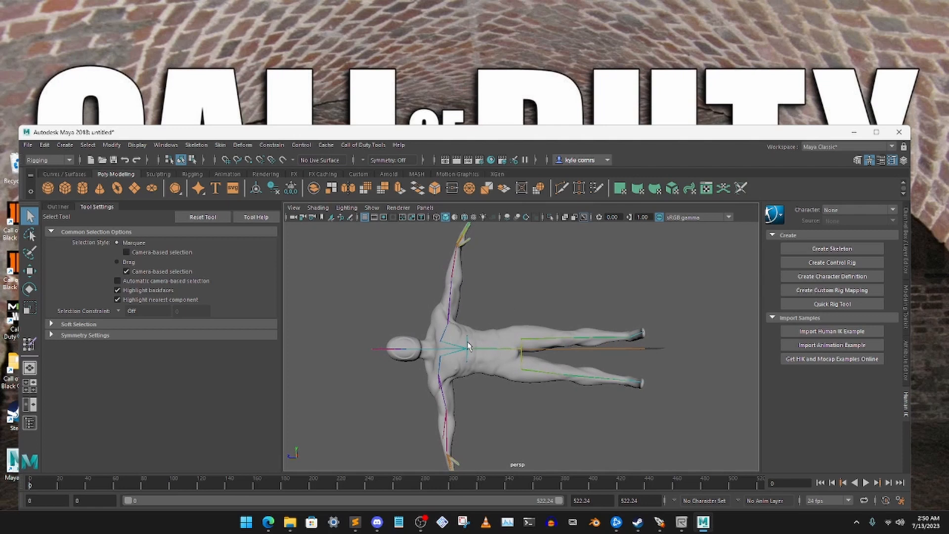
{"action": "left_click", "coordinate": [64, 208]}
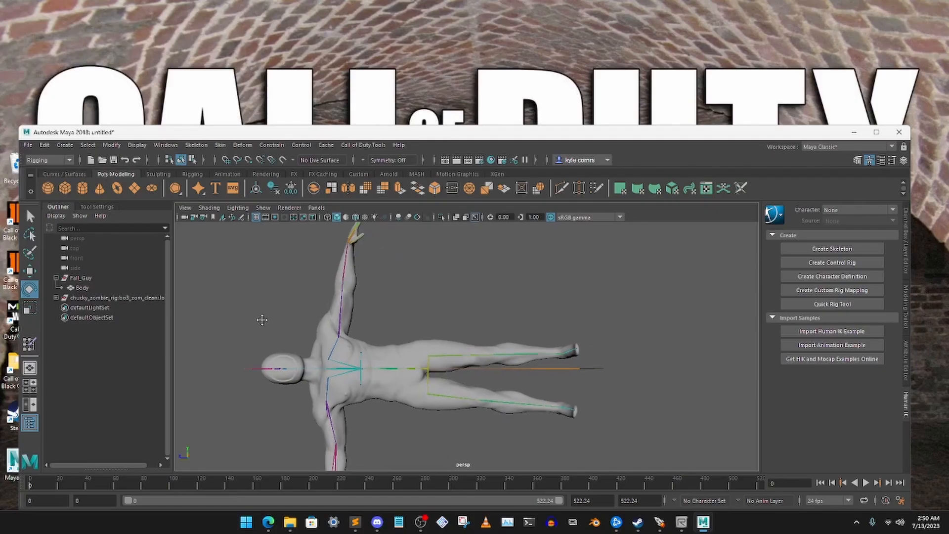
- Select the j_shoulder_le joint and try rotating it to test the arm's deformation
{"action": "left_click_drag", "start_coordinate": [307, 263], "coordinate": [418, 303]}
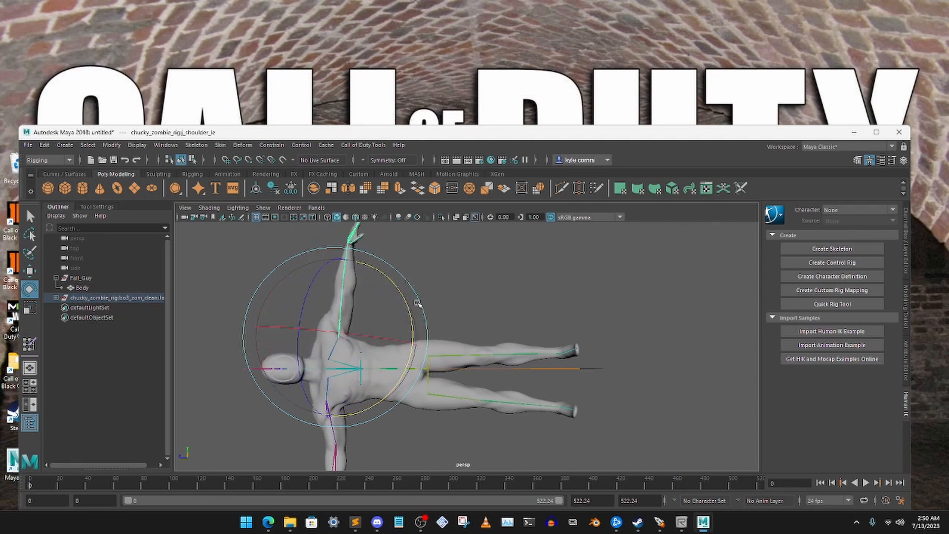
{"action": "left_click", "coordinate": [370, 295]}
{"action": "middle_click_drag", "start_coordinate": [378, 296], "coordinate": [426, 229], "text": "alt"}
{"action": "left_click_drag", "start_coordinate": [381, 355], "coordinate": [436, 376]}
{"action": "left_click", "coordinate": [494, 244]}
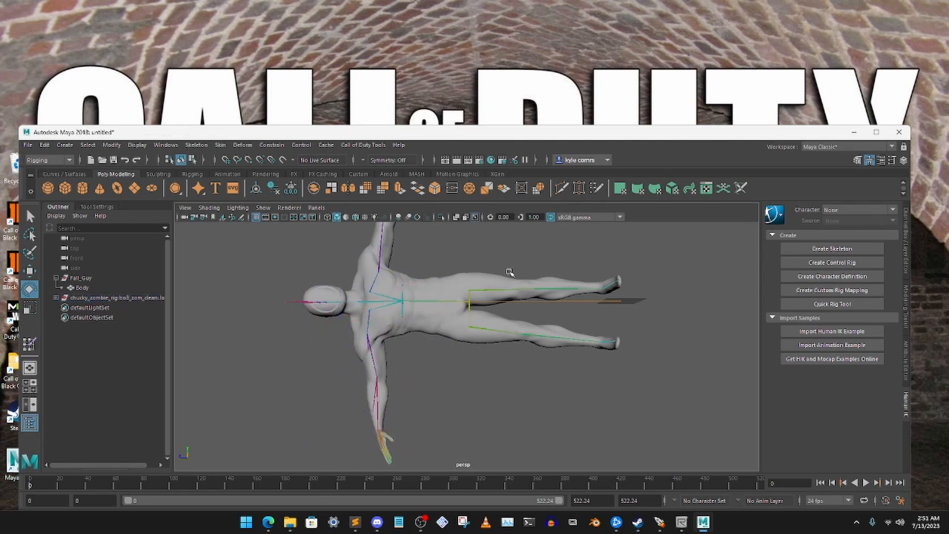
- Rotate the j_hip_le joint to raise the left leg well away from the right leg and test the deformation
{"action": "left_click_drag", "start_coordinate": [530, 295], "coordinate": [533, 295]}
{"action": "middle_click_drag", "start_coordinate": [554, 295], "coordinate": [507, 358], "text": "alt"}
{"action": "left_click_drag", "start_coordinate": [513, 364], "coordinate": [486, 348]}
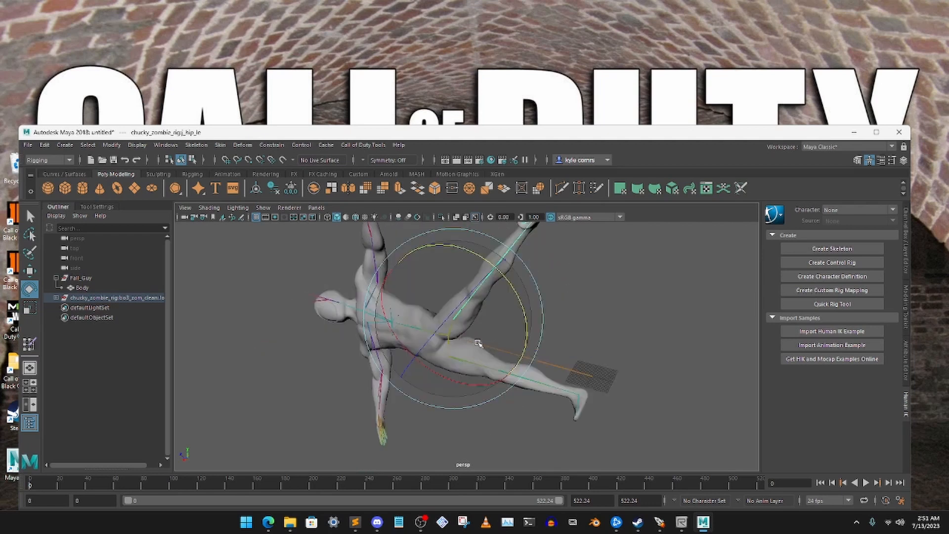
{"action": "scroll", "coordinate": [478, 342], "scroll_direction": "up", "scroll_amount": 5}
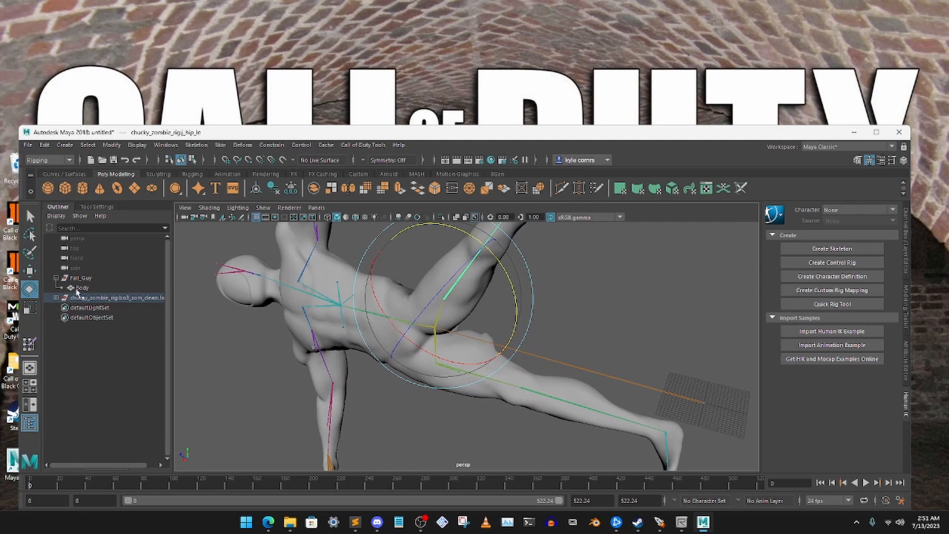
- Select the Body mesh and start Paint Skin Weights with its tool settings shown
{"action": "left_click", "coordinate": [80, 288]}
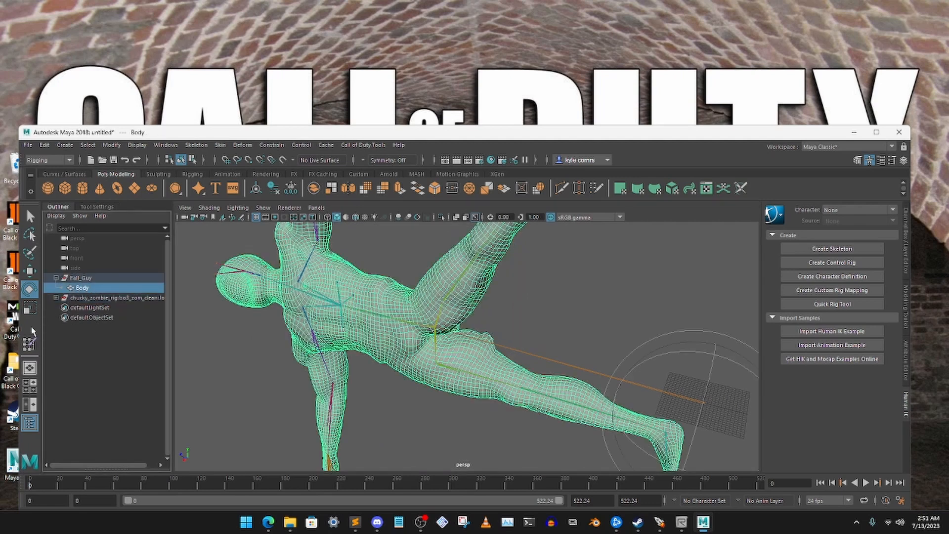
{"action": "left_click", "coordinate": [30, 219]}
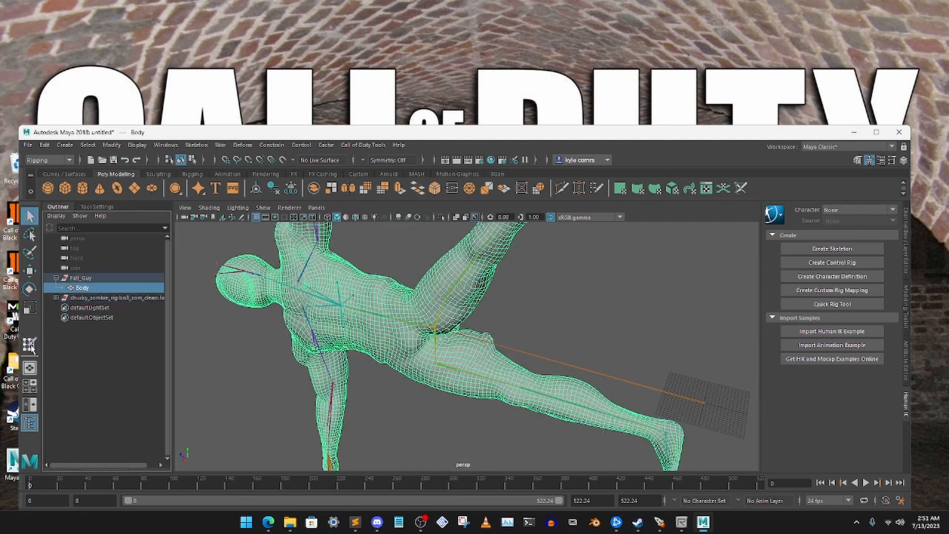
{"action": "left_click", "coordinate": [29, 345]}
{"action": "left_click", "coordinate": [97, 206]}
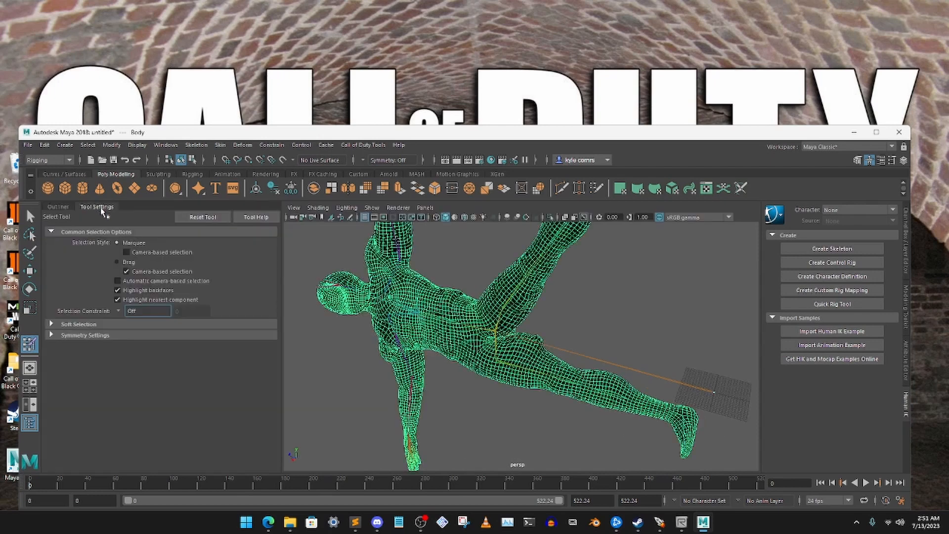
{"action": "left_click_drag", "start_coordinate": [590, 328], "coordinate": [490, 390], "text": "alt"}
{"action": "scroll", "coordinate": [579, 304], "scroll_direction": "up", "scroll_amount": 3}
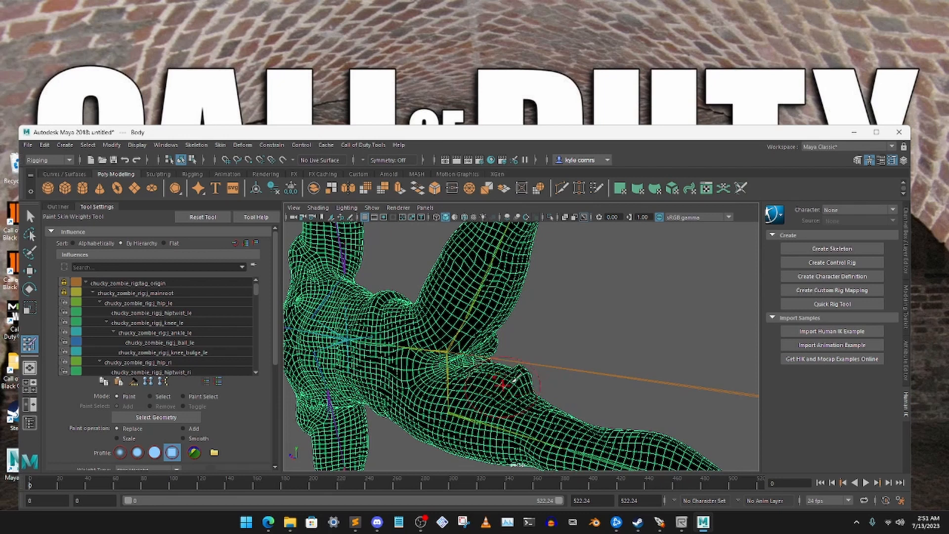
- Paint the j_hip_le influence off the right inner thigh and hip with Replace at -1, and lock its weights
{"action": "left_click_drag", "start_coordinate": [524, 372], "coordinate": [523, 379], "text": "alt"}
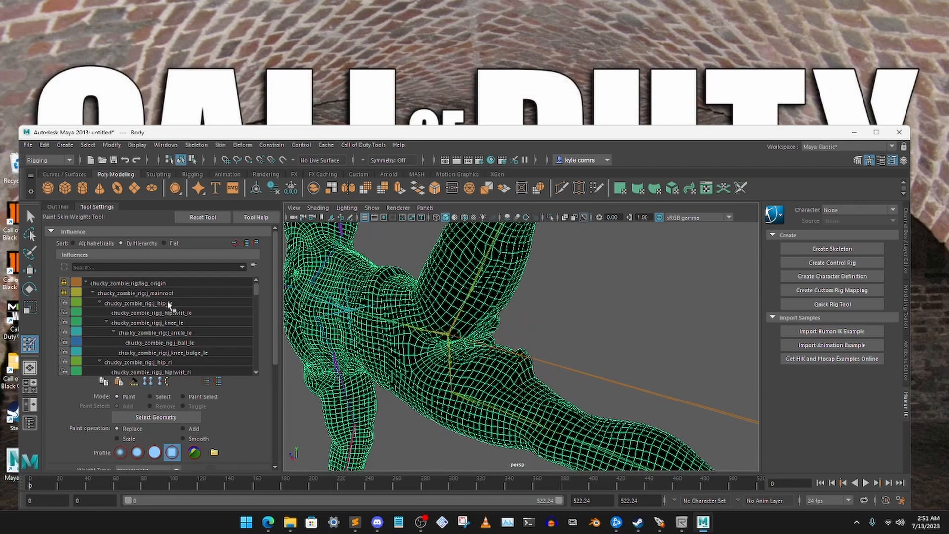
{"action": "left_click", "coordinate": [148, 303]}
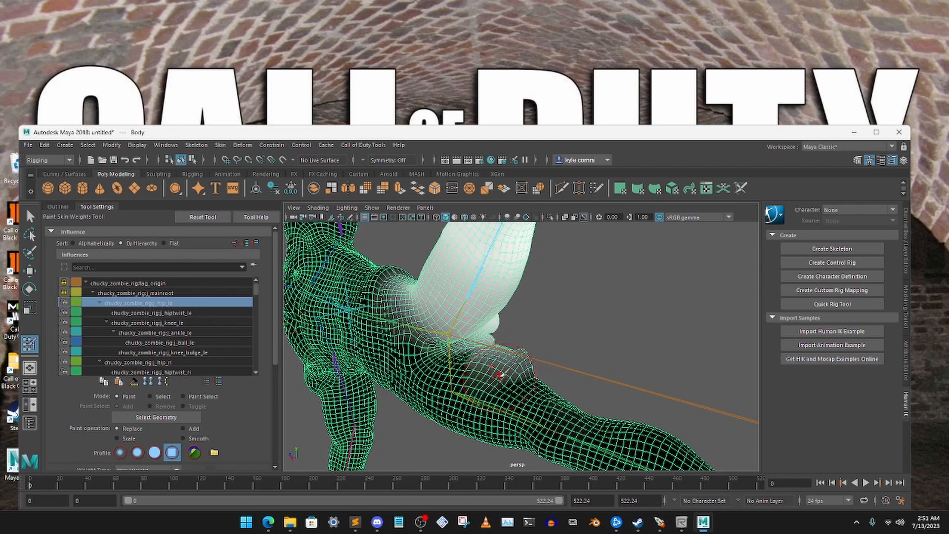
{"action": "mouse_move", "coordinate": [511, 377]}
{"action": "left_mouse_down", "text": "alt"}
{"action": "mouse_move", "coordinate": [499, 371]}
{"action": "mouse_move", "coordinate": [506, 346]}
{"action": "mouse_move", "coordinate": [513, 369]}
{"action": "mouse_move", "coordinate": [461, 395]}
{"action": "mouse_move", "coordinate": [500, 381]}
{"action": "mouse_move", "coordinate": [578, 396]}
{"action": "mouse_move", "coordinate": [635, 369]}
{"action": "mouse_move", "coordinate": [416, 329]}
{"action": "mouse_move", "coordinate": [421, 345]}
{"action": "mouse_move", "coordinate": [494, 351]}
{"action": "left_mouse_up", "text": "alt"}
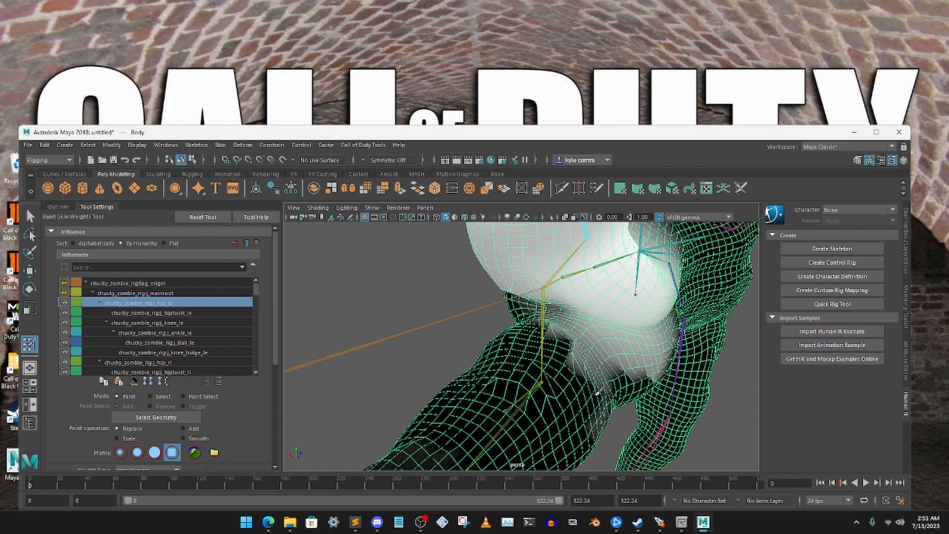
{"action": "mouse_move", "coordinate": [598, 391]}
{"action": "left_mouse_down"}
{"action": "mouse_move", "coordinate": [551, 336]}
{"action": "mouse_move", "coordinate": [591, 372]}
{"action": "mouse_move", "coordinate": [589, 363]}
{"action": "mouse_move", "coordinate": [613, 425]}
{"action": "mouse_move", "coordinate": [600, 432]}
{"action": "mouse_move", "coordinate": [539, 406]}
{"action": "mouse_move", "coordinate": [618, 388]}
{"action": "mouse_move", "coordinate": [451, 345]}
{"action": "mouse_move", "coordinate": [452, 335]}
{"action": "left_mouse_up"}
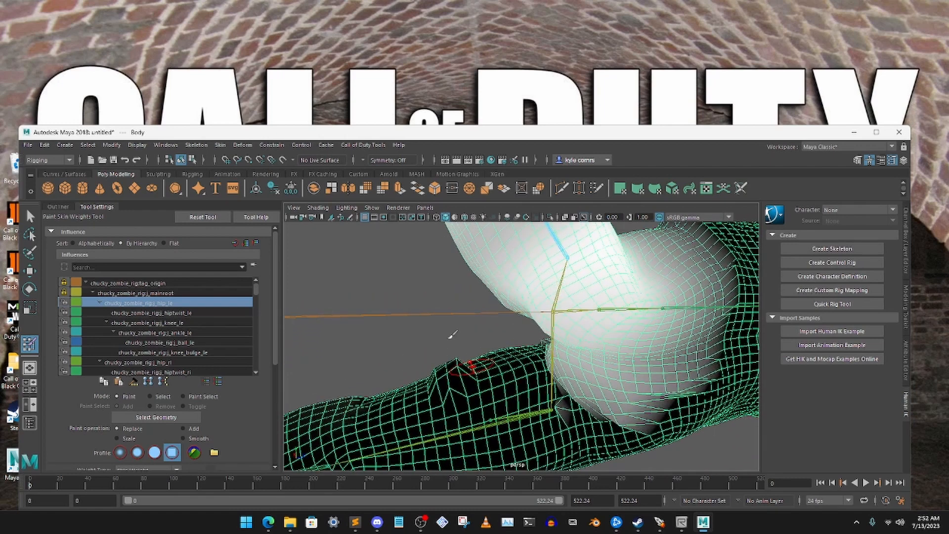
{"action": "mouse_move", "coordinate": [551, 393]}
{"action": "left_mouse_down"}
{"action": "mouse_move", "coordinate": [652, 415]}
{"action": "mouse_move", "coordinate": [694, 387]}
{"action": "mouse_move", "coordinate": [574, 381]}
{"action": "mouse_move", "coordinate": [552, 354]}
{"action": "mouse_move", "coordinate": [657, 359]}
{"action": "mouse_move", "coordinate": [654, 369]}
{"action": "mouse_move", "coordinate": [716, 382]}
{"action": "mouse_move", "coordinate": [720, 364]}
{"action": "mouse_move", "coordinate": [555, 398]}
{"action": "mouse_move", "coordinate": [499, 390]}
{"action": "mouse_move", "coordinate": [493, 368]}
{"action": "mouse_move", "coordinate": [523, 380]}
{"action": "mouse_move", "coordinate": [535, 410]}
{"action": "mouse_move", "coordinate": [514, 439]}
{"action": "mouse_move", "coordinate": [502, 427]}
{"action": "left_mouse_up"}
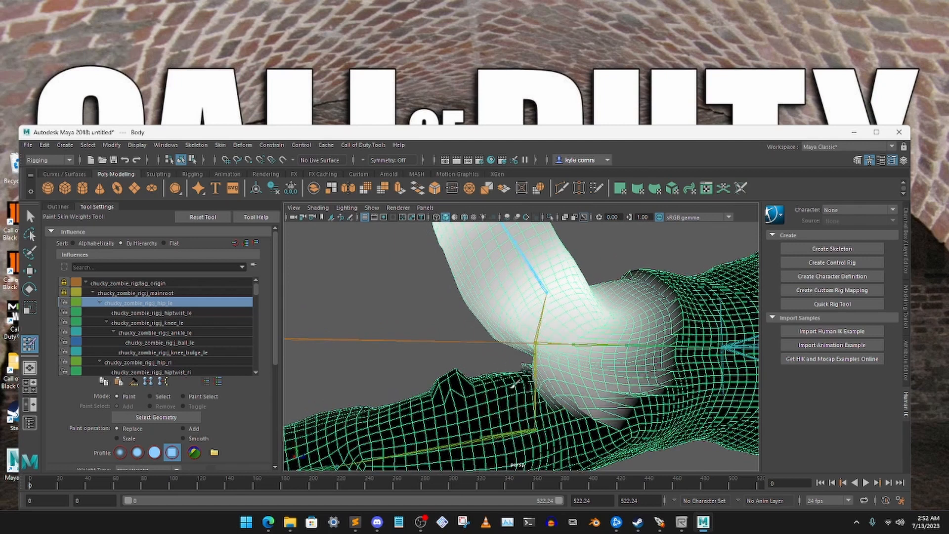
{"action": "mouse_move", "coordinate": [499, 380]}
{"action": "left_mouse_down", "text": "alt"}
{"action": "mouse_move", "coordinate": [638, 404]}
{"action": "mouse_move", "coordinate": [486, 391]}
{"action": "mouse_move", "coordinate": [385, 397]}
{"action": "left_mouse_up", "text": "alt"}
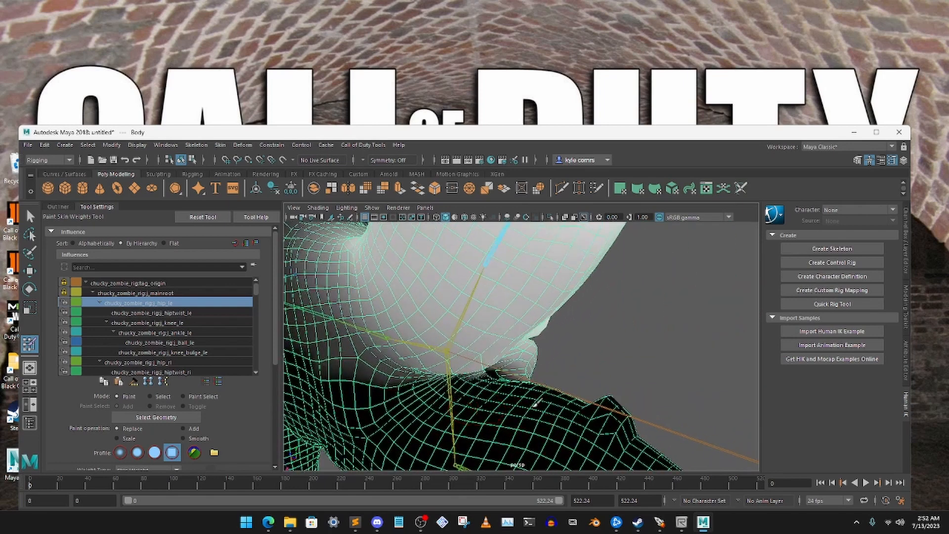
{"action": "left_click_drag", "start_coordinate": [536, 403], "coordinate": [571, 385], "text": "alt"}
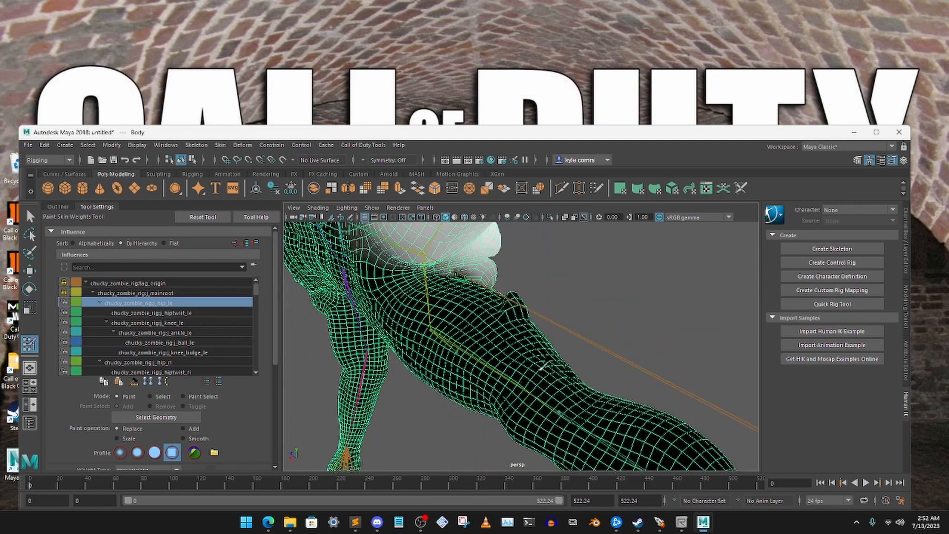
{"action": "left_click_drag", "start_coordinate": [541, 398], "coordinate": [496, 315], "text": "alt"}
{"action": "mouse_move", "coordinate": [566, 327]}
{"action": "left_mouse_down", "text": "alt"}
{"action": "mouse_move", "coordinate": [512, 343]}
{"action": "mouse_move", "coordinate": [467, 332]}
{"action": "mouse_move", "coordinate": [497, 270]}
{"action": "mouse_move", "coordinate": [503, 328]}
{"action": "mouse_move", "coordinate": [499, 310]}
{"action": "mouse_move", "coordinate": [547, 347]}
{"action": "left_mouse_up", "text": "alt"}
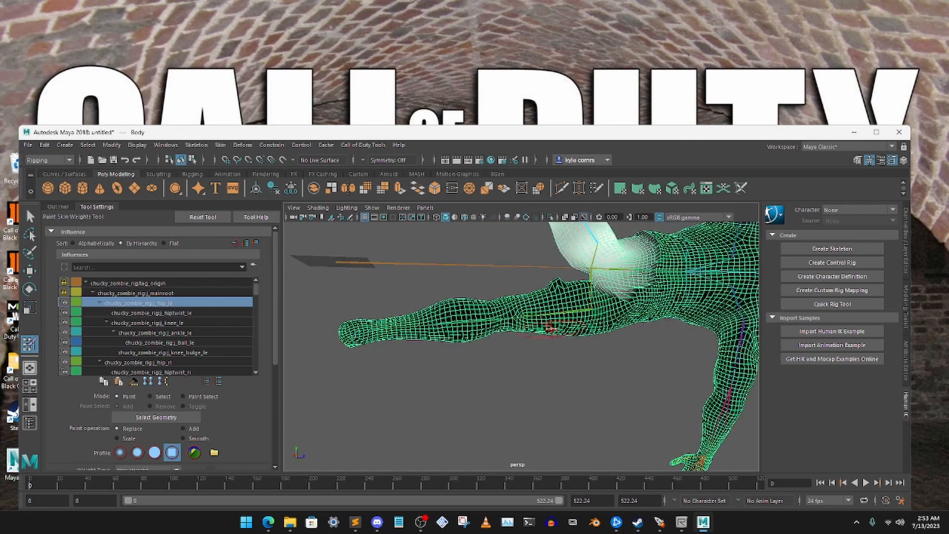
{"action": "right_click_drag", "start_coordinate": [550, 300], "coordinate": [542, 405], "text": "alt"}
{"action": "left_click_drag", "start_coordinate": [542, 405], "coordinate": [565, 361], "text": "alt"}
{"action": "left_click_drag", "start_coordinate": [578, 297], "coordinate": [513, 297], "text": "alt"}
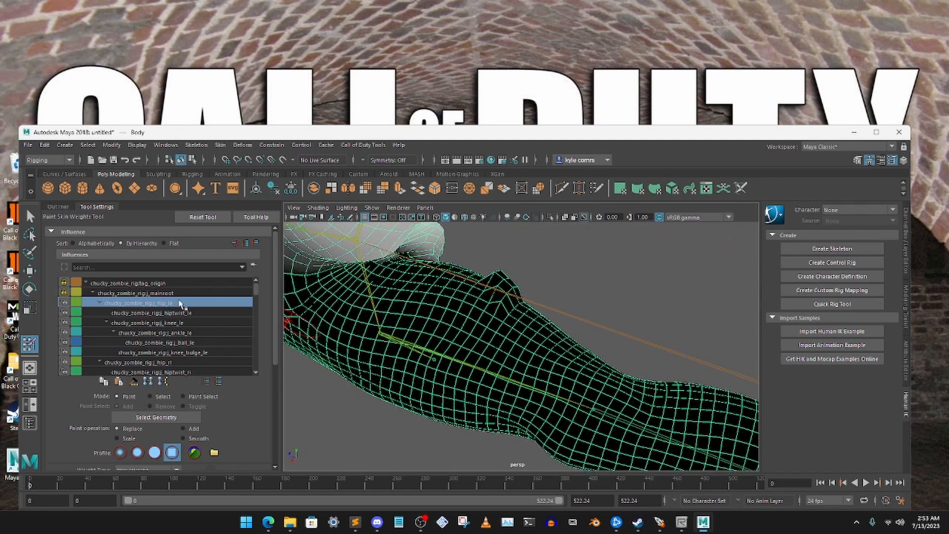
- Paint the hiptwist_le influence off the right inner thigh with Replace at -1 and lock its weights
{"action": "left_click", "coordinate": [155, 314]}
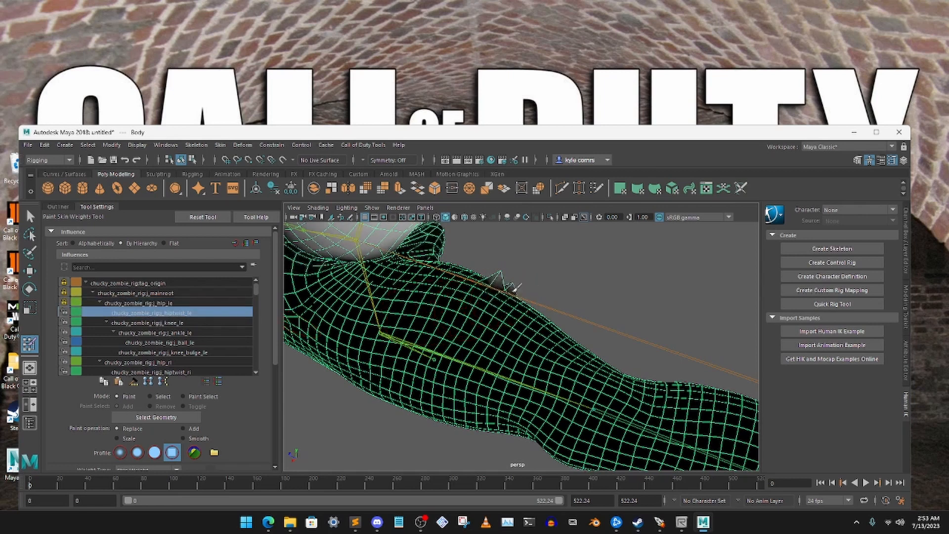
{"action": "mouse_move", "coordinate": [482, 293]}
{"action": "left_mouse_down", "text": "alt"}
{"action": "mouse_move", "coordinate": [451, 311]}
{"action": "mouse_move", "coordinate": [496, 299]}
{"action": "left_mouse_up", "text": "alt"}
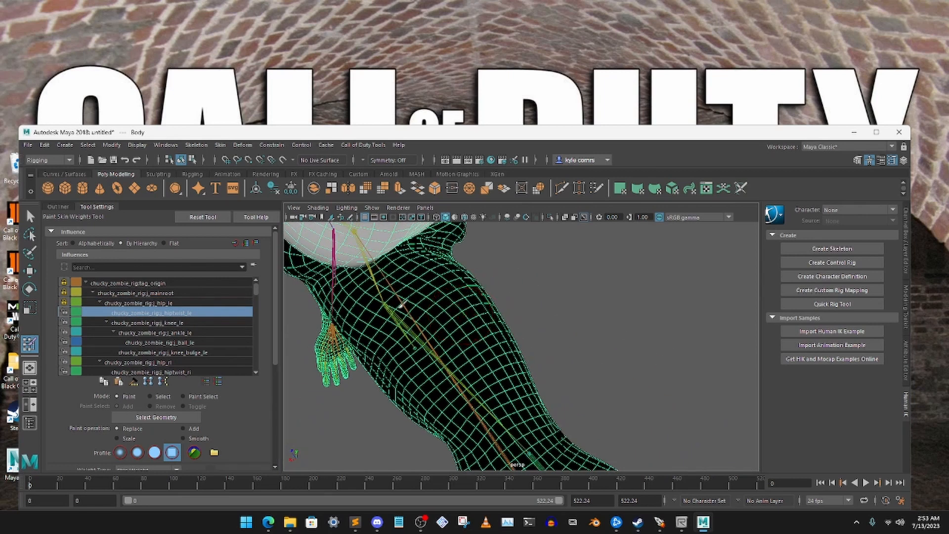
{"action": "scroll", "coordinate": [524, 422], "scroll_direction": "down", "scroll_amount": 5}
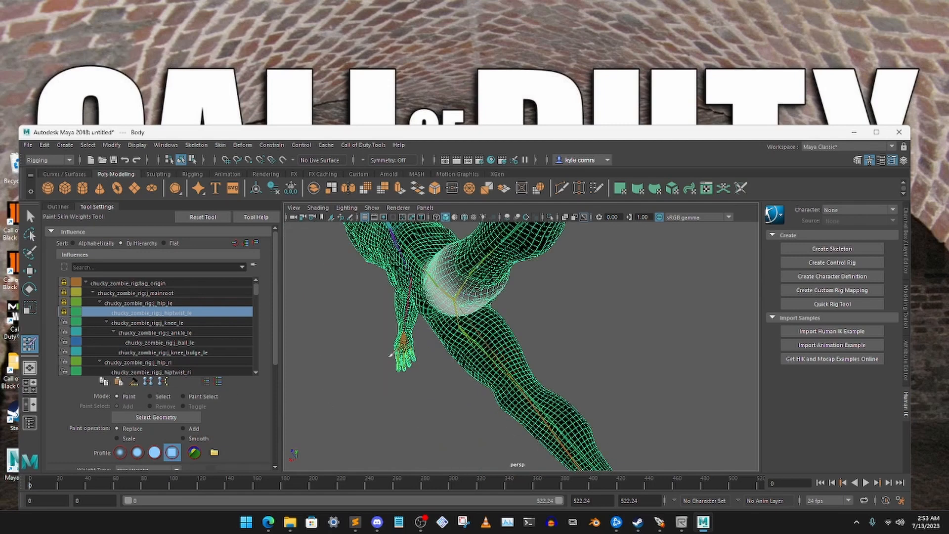
{"action": "left_click_drag", "start_coordinate": [390, 355], "coordinate": [473, 348], "text": "alt"}
- Return the skinned body to its bind pose and activate the Rotate tool with the Outliner shown
{"action": "left_click_drag", "start_coordinate": [410, 132], "coordinate": [407, 153]}
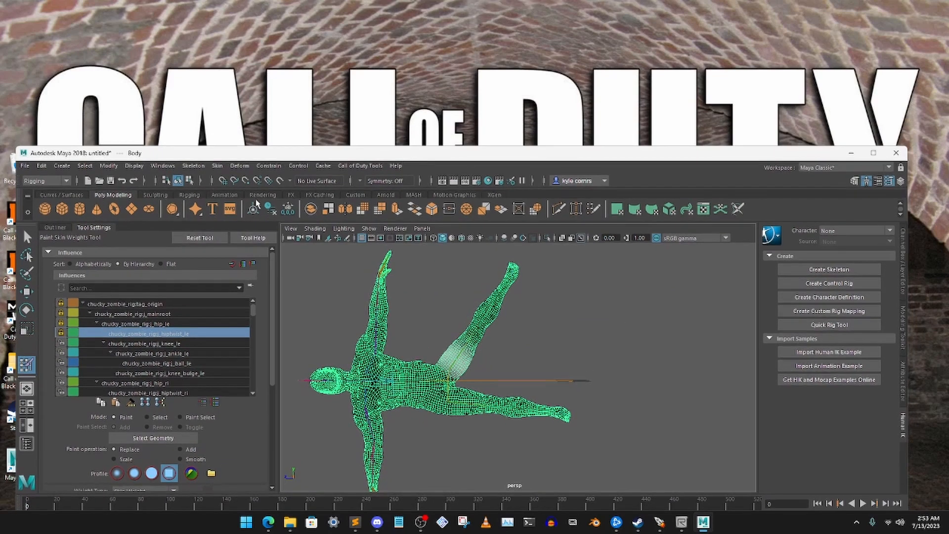
{"action": "left_click_drag", "start_coordinate": [309, 158], "coordinate": [307, 182]}
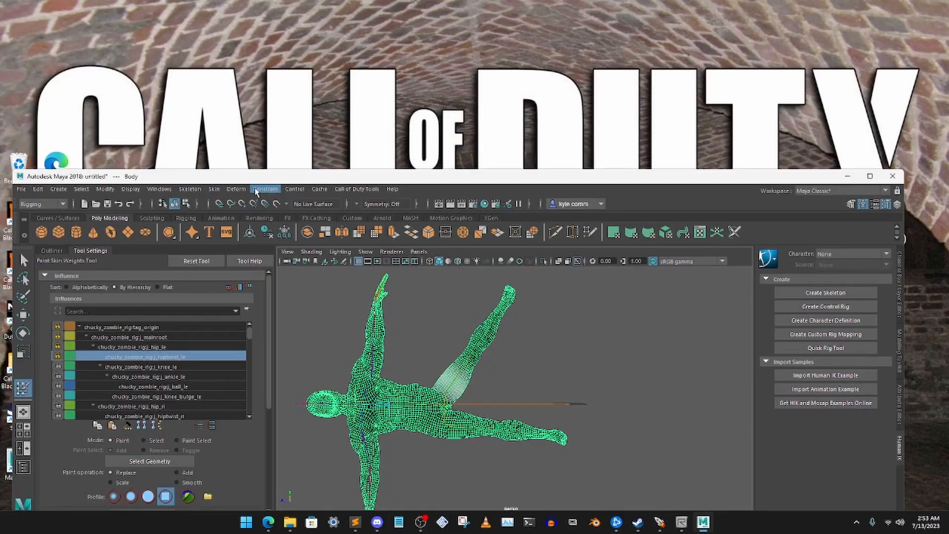
{"action": "left_click", "coordinate": [214, 189]}
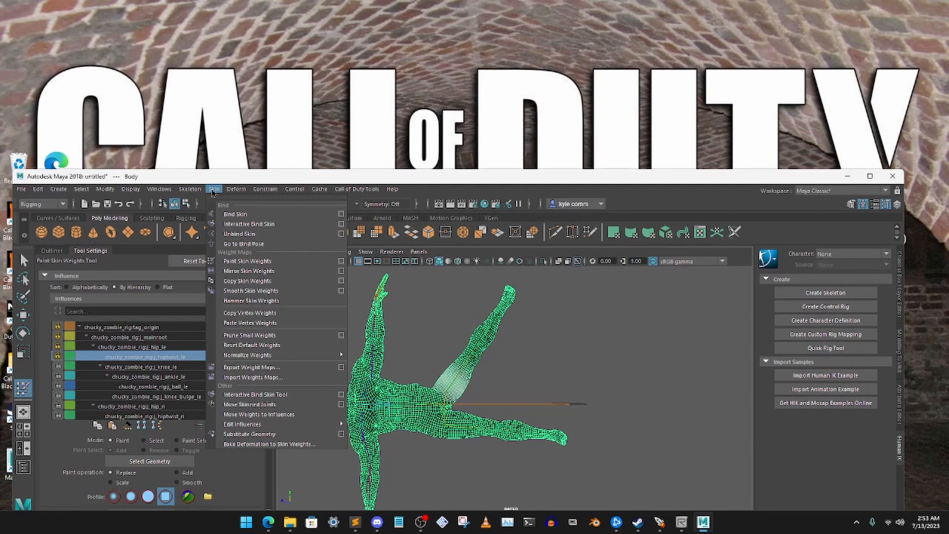
{"action": "left_click", "coordinate": [254, 244]}
{"action": "left_click", "coordinate": [23, 333]}
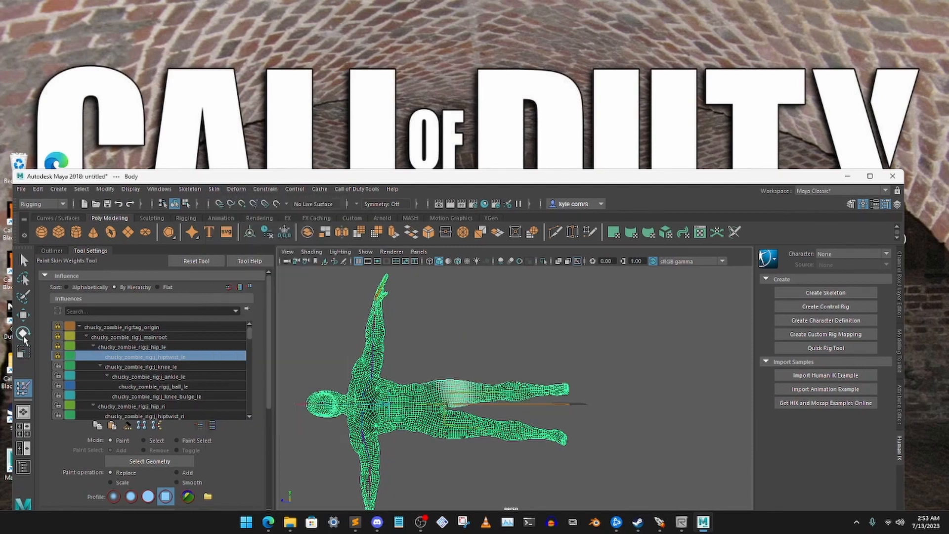
{"action": "left_click", "coordinate": [55, 252]}
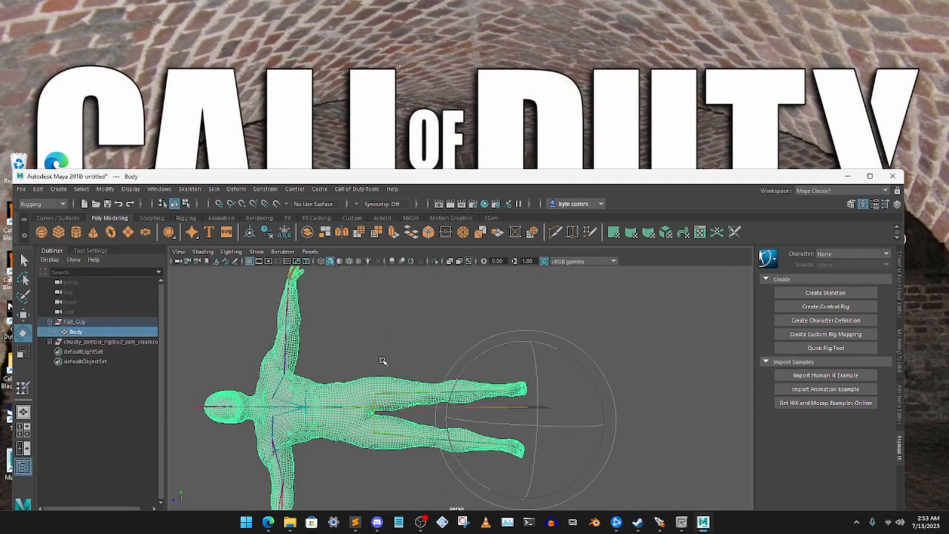
- Try rotating the j_knee_le joint to swing the left lower leg outward, and undo the rotation
{"action": "left_click", "coordinate": [458, 332]}
{"action": "left_click", "coordinate": [455, 325]}
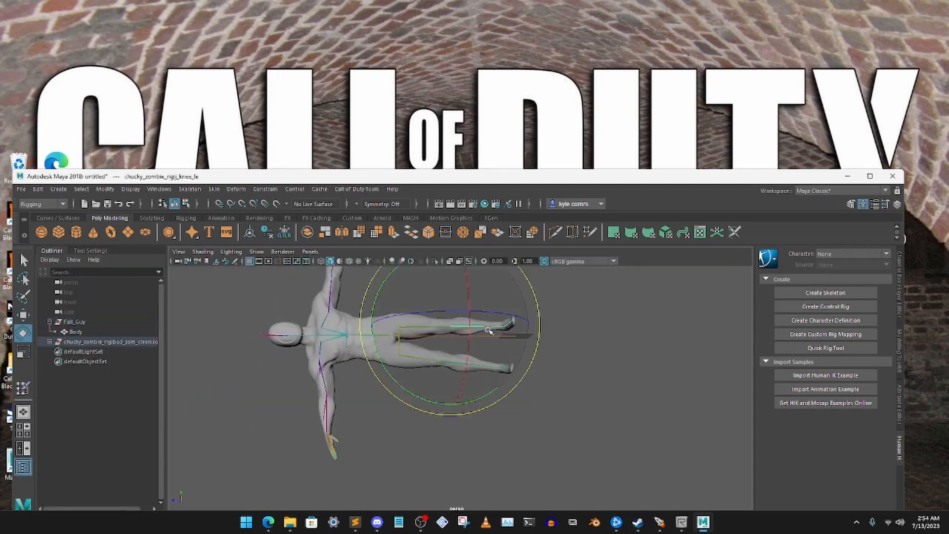
{"action": "left_click_drag", "start_coordinate": [533, 356], "coordinate": [539, 313]}
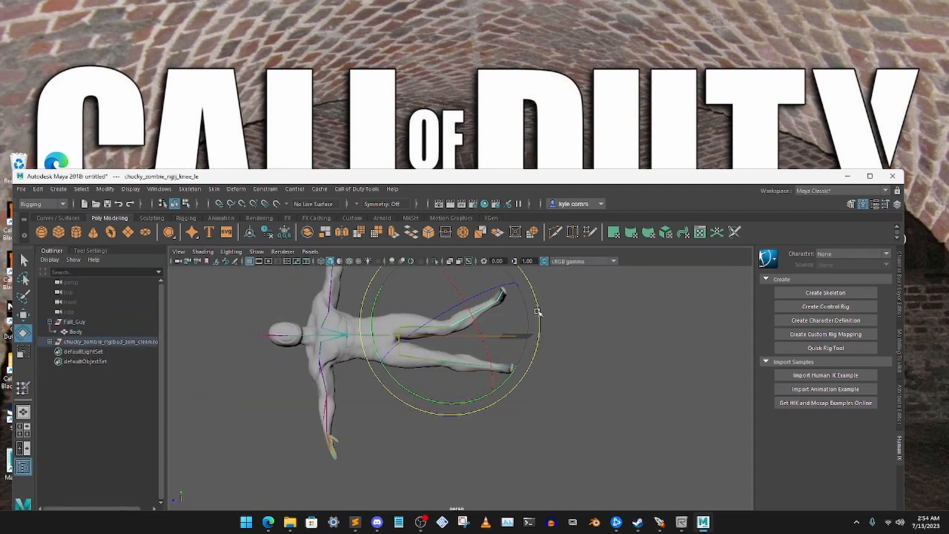
{"action": "key", "text": "ctrl+z"}
- Select the j_hip_ri joint and rotate it to swing the right leg outward, away from the left leg
{"action": "scroll", "coordinate": [544, 357], "scroll_direction": "up", "scroll_amount": 2}
{"action": "left_click", "coordinate": [475, 340]}
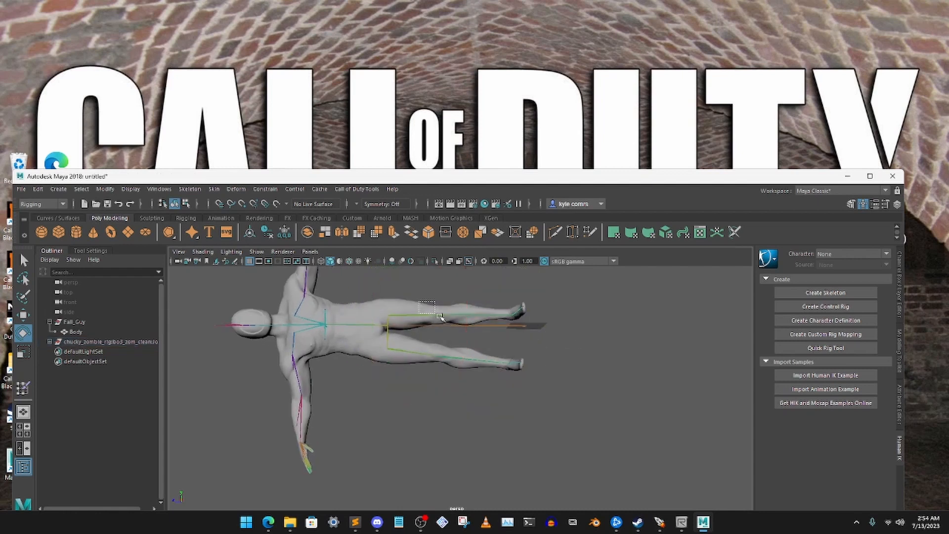
{"action": "left_click_drag", "start_coordinate": [477, 348], "coordinate": [506, 358]}
{"action": "left_click", "coordinate": [550, 362]}
{"action": "left_click", "coordinate": [479, 361]}
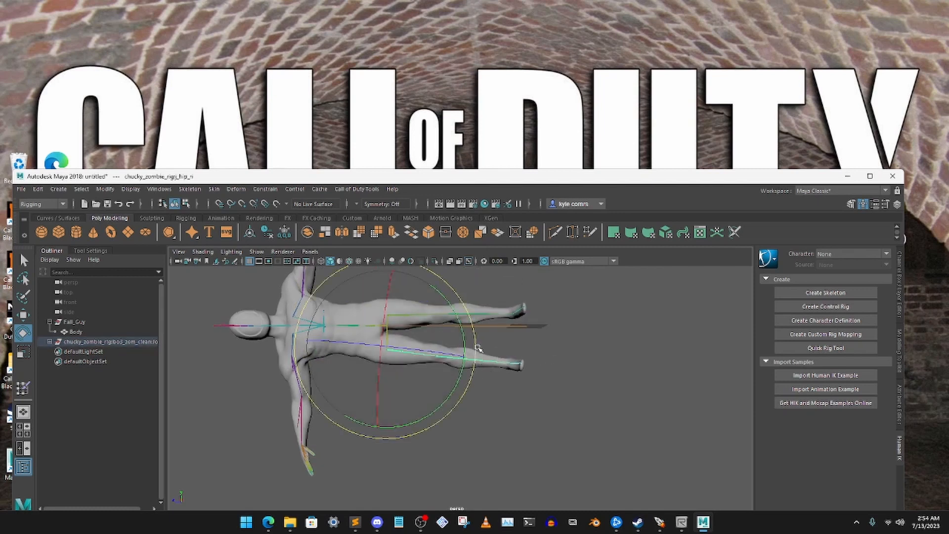
{"action": "left_click_drag", "start_coordinate": [476, 343], "coordinate": [470, 386]}
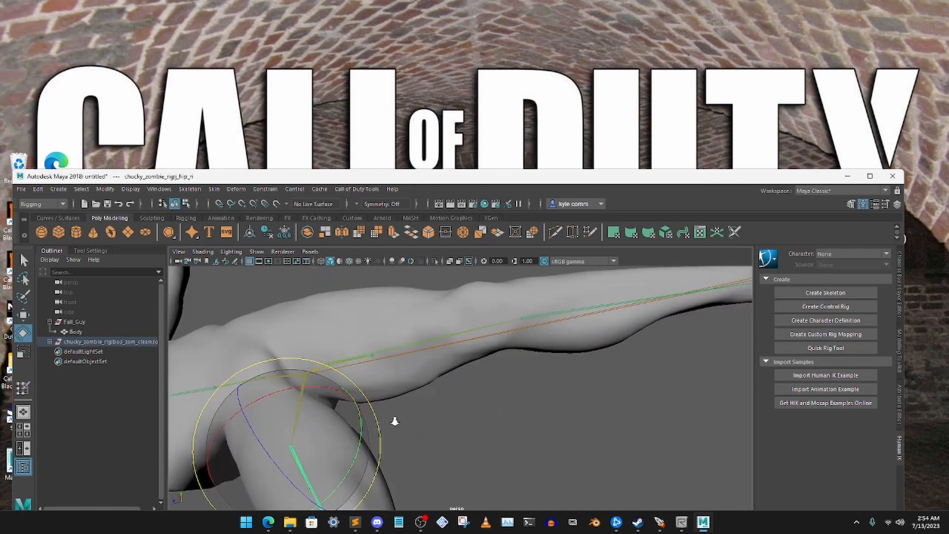
- Select the Body mesh and resume Paint Skin Weights at the crotch with its tool settings shown
{"action": "left_click_drag", "start_coordinate": [394, 421], "coordinate": [396, 417], "text": "alt"}
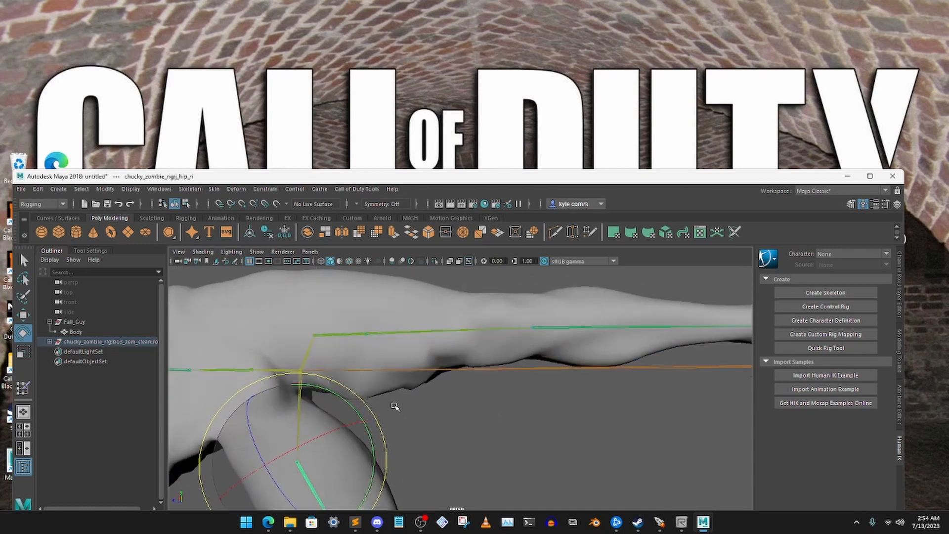
{"action": "key", "text": "q"}
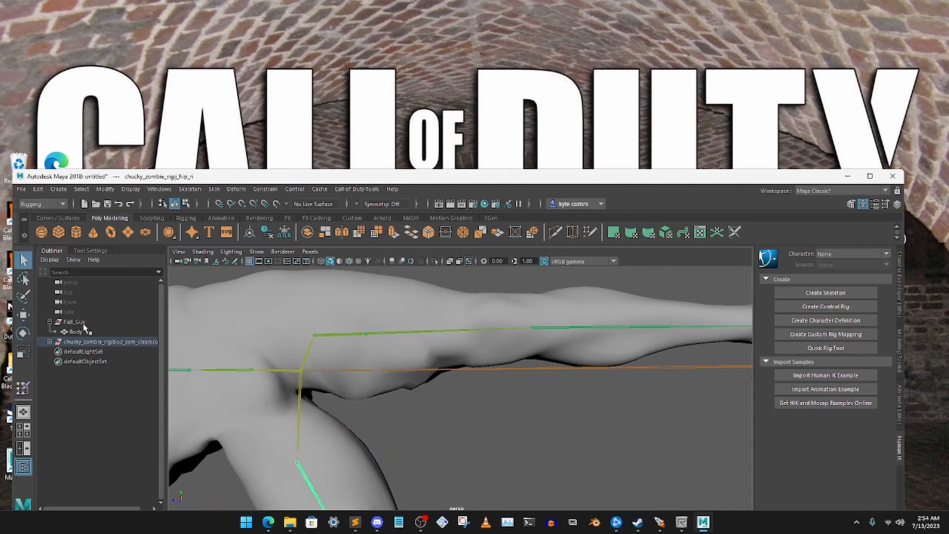
{"action": "left_click", "coordinate": [77, 331]}
{"action": "key", "text": "e"}
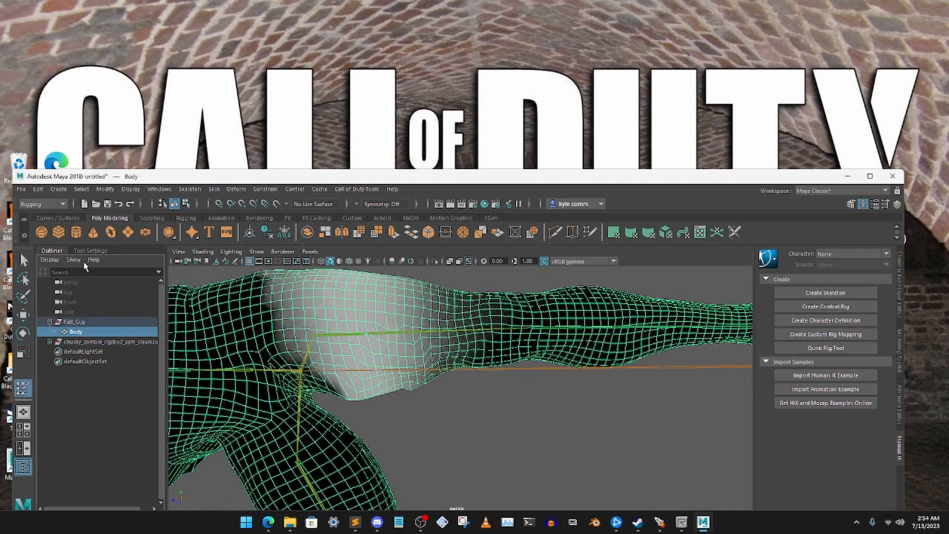
{"action": "left_click", "coordinate": [89, 251]}
{"action": "key", "text": "y"}
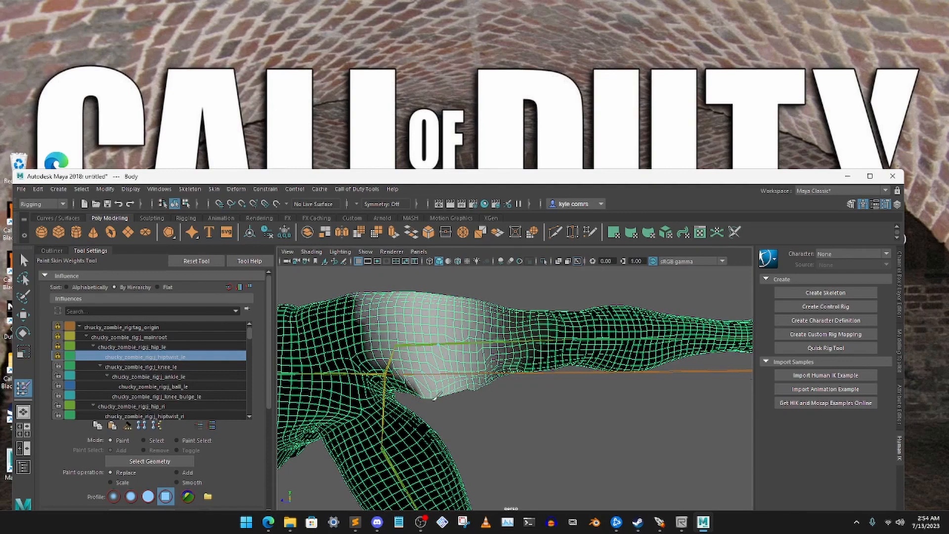
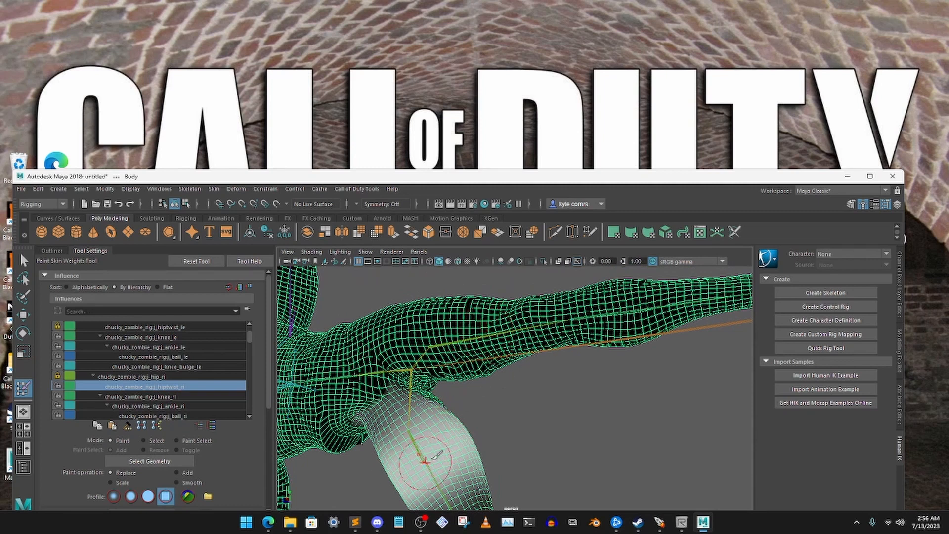
- Lock the j_hiptwist_ri influence's weights and select the j_knee_ri influence
{"action": "mouse_move", "coordinate": [452, 410]}
{"action": "middle_mouse_down", "text": "alt"}
{"action": "mouse_move", "coordinate": [484, 386]}
{"action": "mouse_move", "coordinate": [466, 386]}
{"action": "middle_mouse_up", "text": "alt"}
{"action": "scroll", "coordinate": [484, 352], "scroll_direction": "up", "scroll_amount": 2}
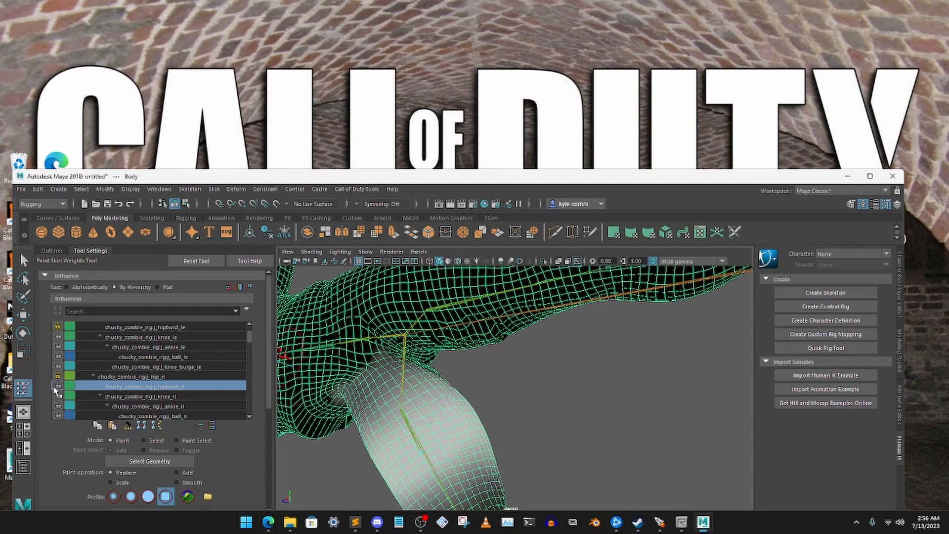
{"action": "left_click", "coordinate": [57, 385]}
{"action": "left_click", "coordinate": [159, 396]}
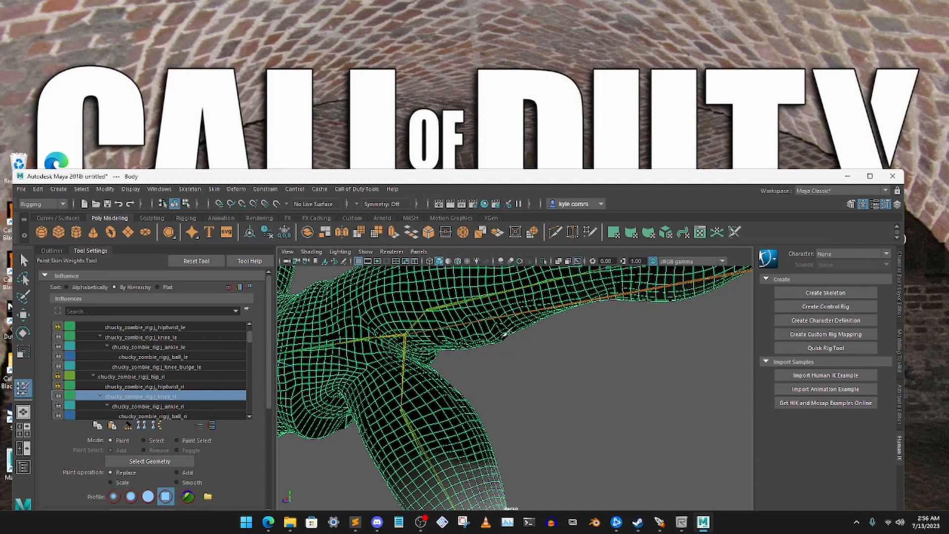
- Examine the j_knee_ri weights over the left leg from several sides for stray influence
{"action": "mouse_move", "coordinate": [507, 331]}
{"action": "left_mouse_down", "text": "alt"}
{"action": "mouse_move", "coordinate": [508, 313]}
{"action": "mouse_move", "coordinate": [473, 296]}
{"action": "left_mouse_up", "text": "alt"}
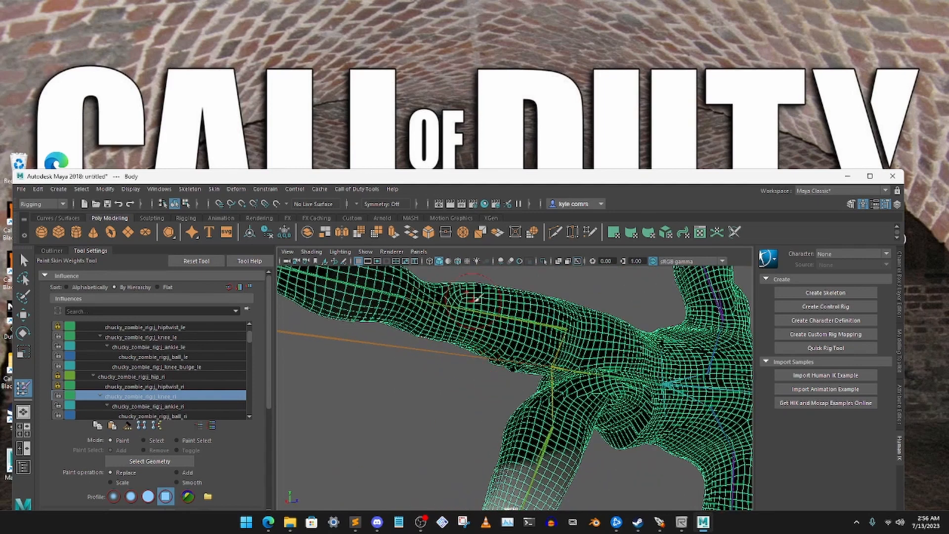
{"action": "left_click_drag", "start_coordinate": [373, 297], "coordinate": [460, 355], "text": "alt"}
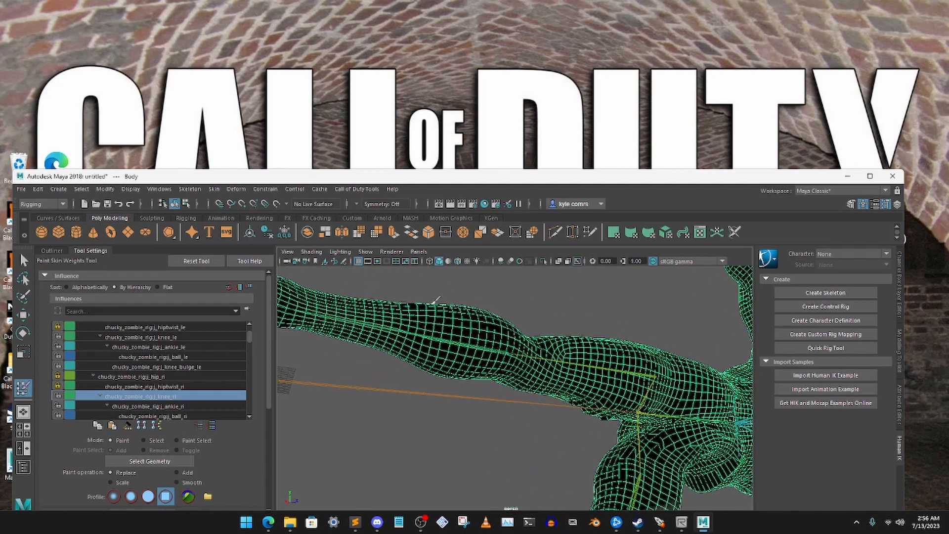
{"action": "mouse_move", "coordinate": [566, 363]}
{"action": "left_mouse_down", "text": "alt"}
{"action": "mouse_move", "coordinate": [624, 338]}
{"action": "mouse_move", "coordinate": [681, 347]}
{"action": "left_mouse_up", "text": "alt"}
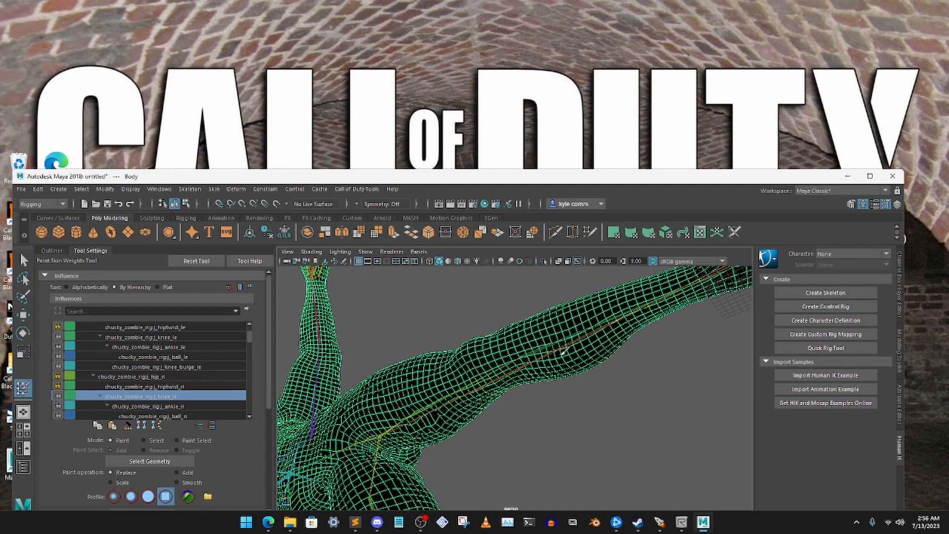
{"action": "left_click_drag", "start_coordinate": [577, 344], "coordinate": [603, 356], "text": "alt"}
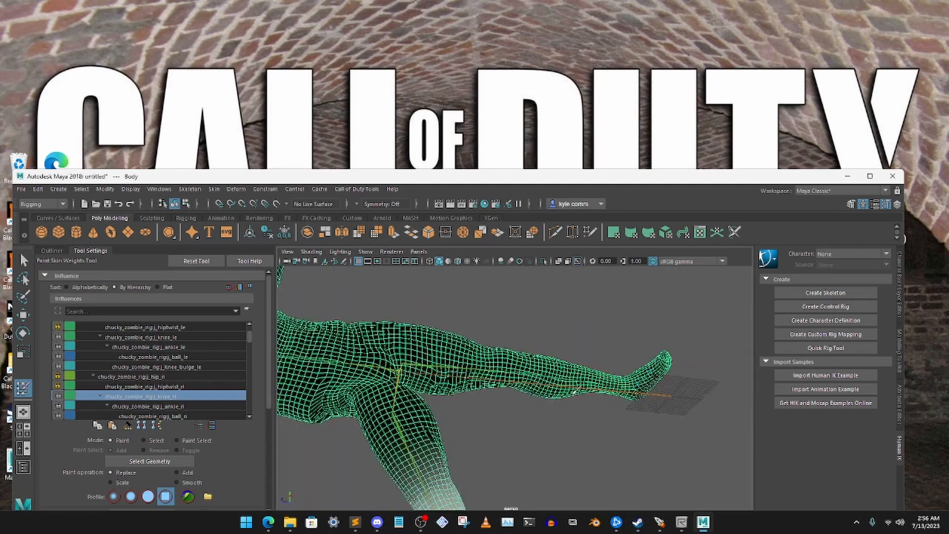
{"action": "left_click_drag", "start_coordinate": [537, 365], "coordinate": [467, 352], "text": "alt"}
{"action": "scroll", "coordinate": [466, 352], "scroll_direction": "up", "scroll_amount": 5}
{"action": "middle_click_drag", "start_coordinate": [462, 417], "coordinate": [487, 382], "text": "alt"}
{"action": "scroll", "coordinate": [467, 354], "scroll_direction": "up", "scroll_amount": 3}
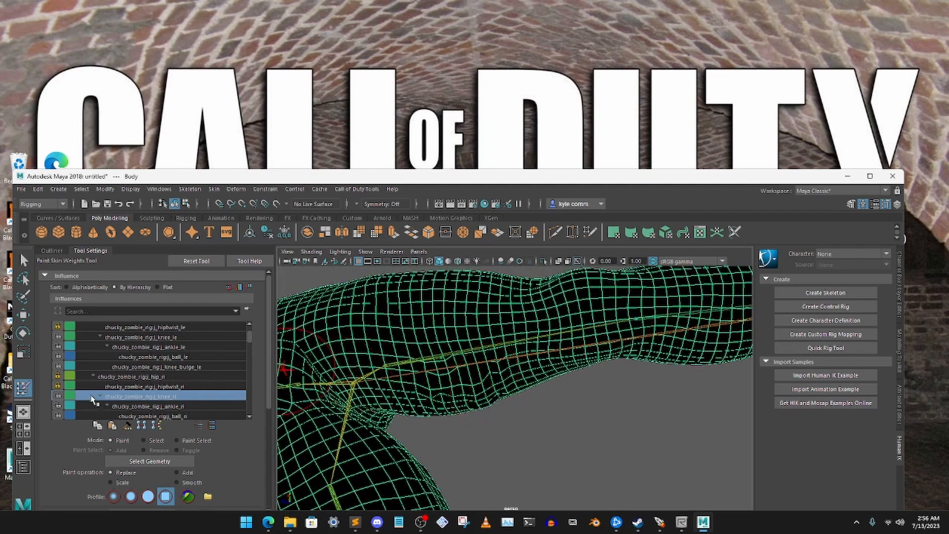
- Lock the j_knee_ri influence, select j_knee_bulge_ri and paint its stray weights off the left inner thigh
{"action": "left_click", "coordinate": [162, 407]}
{"action": "scroll", "coordinate": [195, 379], "scroll_direction": "down", "scroll_amount": 1}
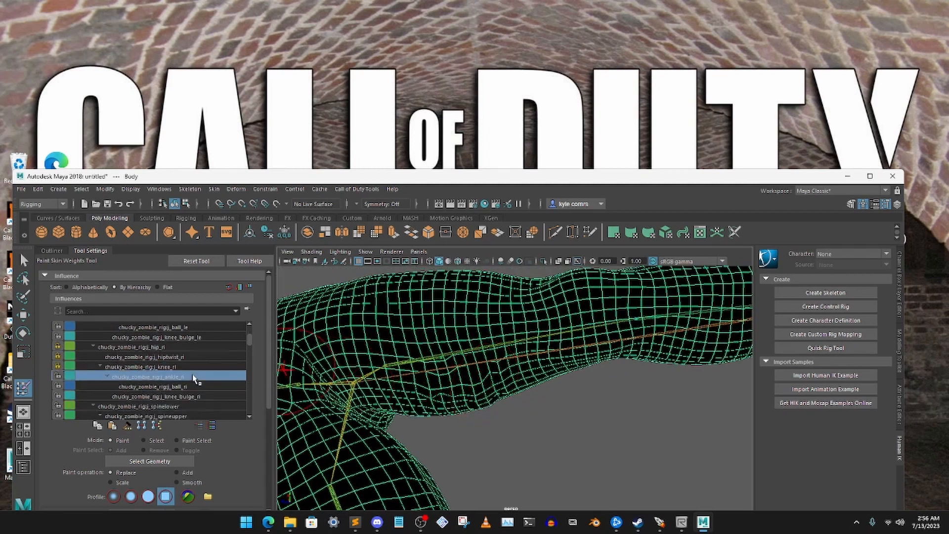
{"action": "left_click", "coordinate": [181, 390]}
{"action": "left_click", "coordinate": [197, 398]}
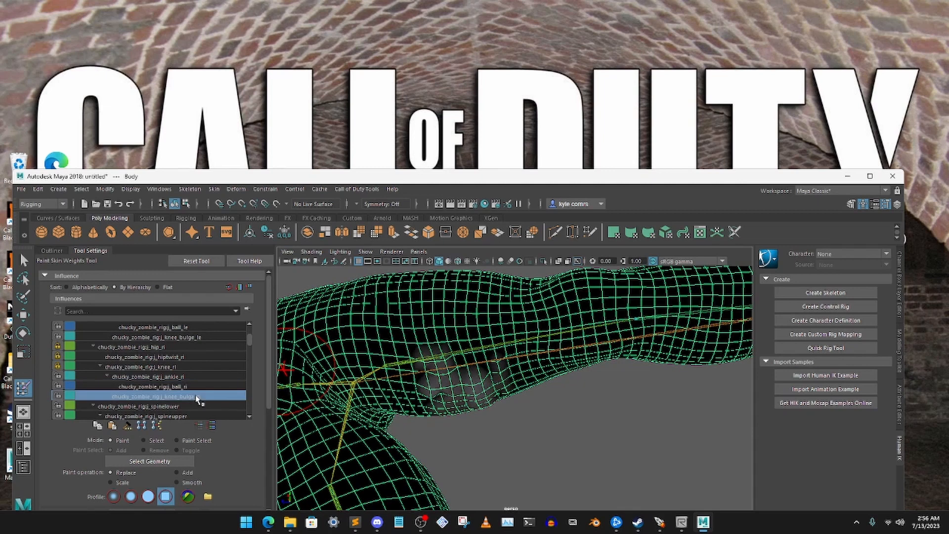
{"action": "left_click_drag", "start_coordinate": [447, 429], "coordinate": [484, 436], "text": "alt"}
- Examine the left leg from thigh to foot on all sides for remaining j_knee_bulge_ri weights
{"action": "scroll", "coordinate": [484, 436], "scroll_direction": "down", "scroll_amount": 4}
{"action": "scroll", "coordinate": [496, 425], "scroll_direction": "up", "scroll_amount": 1}
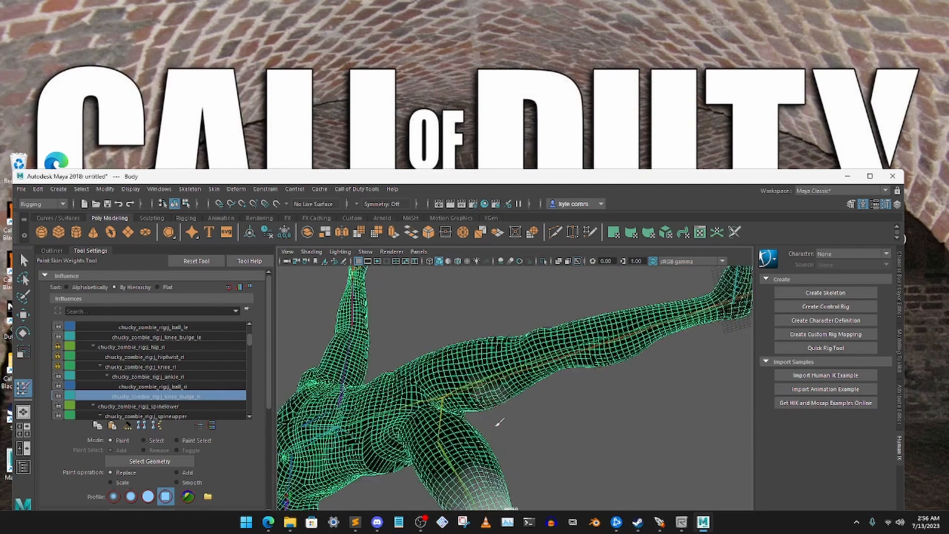
{"action": "scroll", "coordinate": [499, 421], "scroll_direction": "up", "scroll_amount": 4}
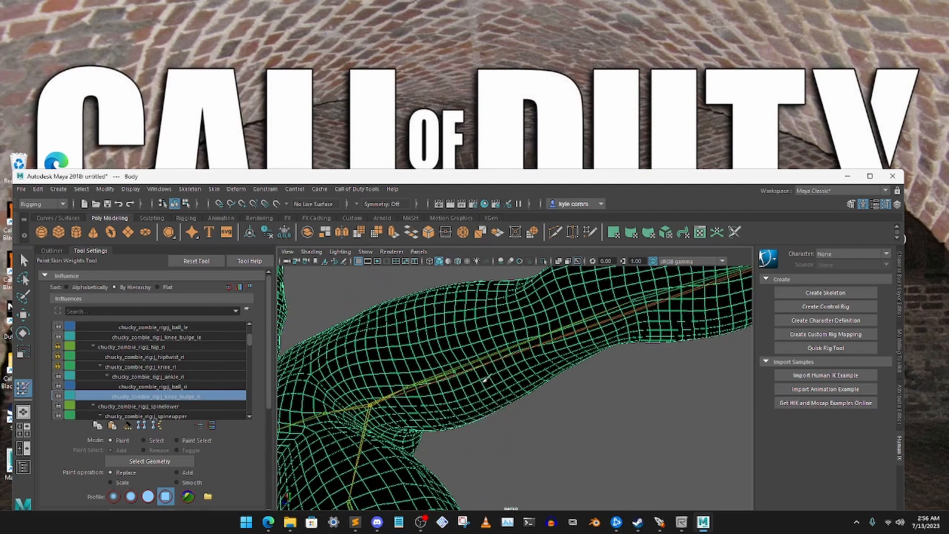
{"action": "left_click_drag", "start_coordinate": [506, 365], "coordinate": [503, 391], "text": "alt"}
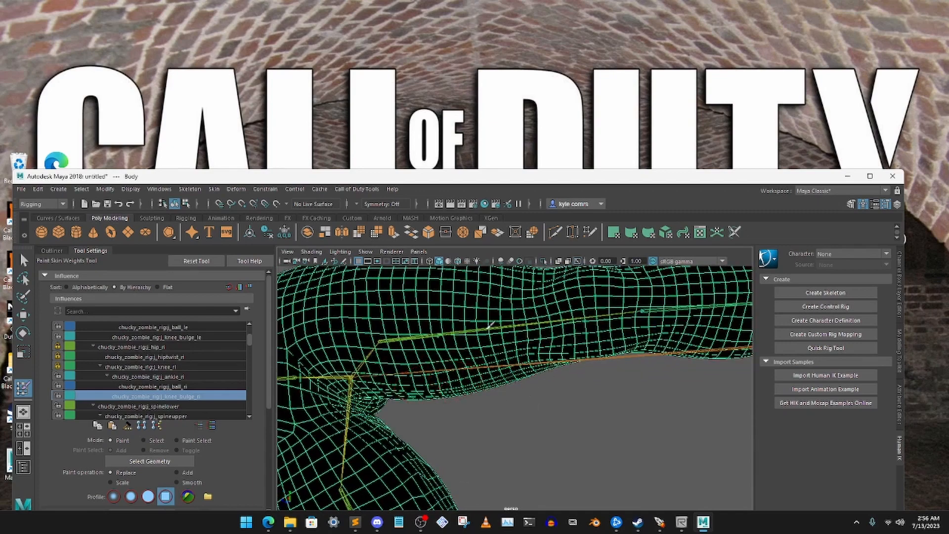
{"action": "left_click_drag", "start_coordinate": [490, 324], "coordinate": [451, 357], "text": "alt"}
{"action": "scroll", "coordinate": [443, 388], "scroll_direction": "down", "scroll_amount": 3}
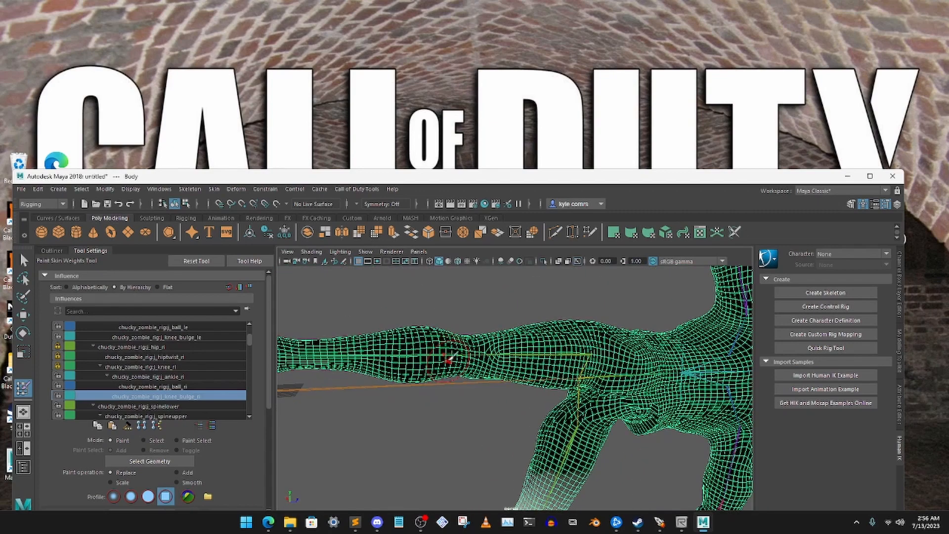
{"action": "scroll", "coordinate": [444, 420], "scroll_direction": "up", "scroll_amount": 3}
{"action": "left_click_drag", "start_coordinate": [548, 342], "coordinate": [456, 338], "text": "alt"}
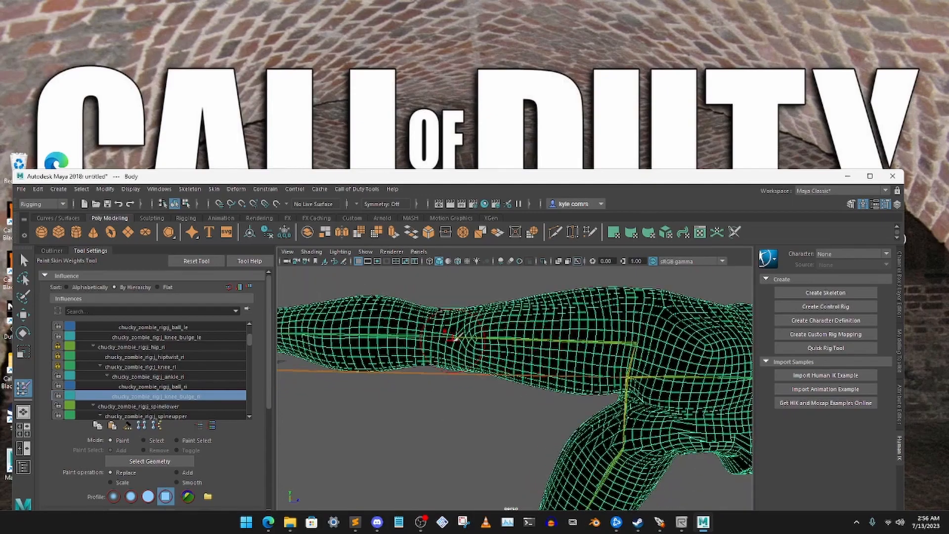
{"action": "middle_click_drag", "start_coordinate": [455, 338], "coordinate": [504, 348], "text": "alt"}
{"action": "left_click_drag", "start_coordinate": [504, 349], "coordinate": [451, 316], "text": "alt"}
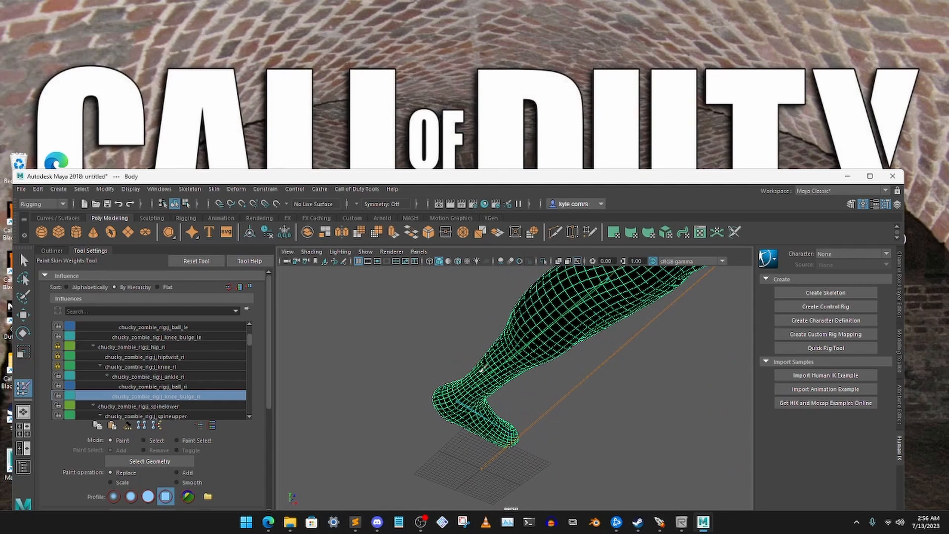
{"action": "left_click_drag", "start_coordinate": [541, 429], "coordinate": [415, 403], "text": "alt"}
{"action": "scroll", "coordinate": [412, 401], "scroll_direction": "down", "scroll_amount": 2}
{"action": "scroll", "coordinate": [413, 402], "scroll_direction": "up", "scroll_amount": 6}
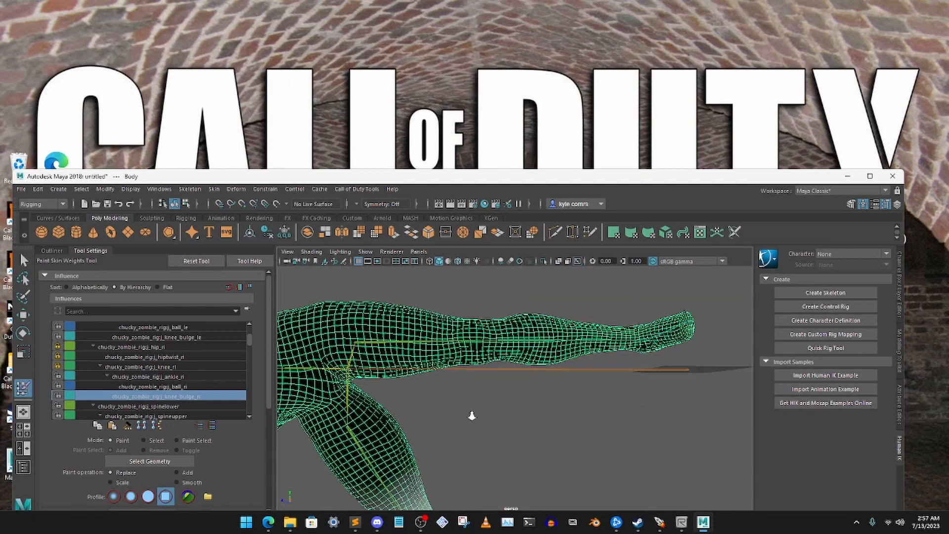
{"action": "left_click_drag", "start_coordinate": [413, 405], "coordinate": [459, 391], "text": "alt"}
- Lock the j_knee_bulge_ri influence and return the whole body to its bind pose
{"action": "left_click", "coordinate": [58, 396]}
{"action": "key", "text": "f"}
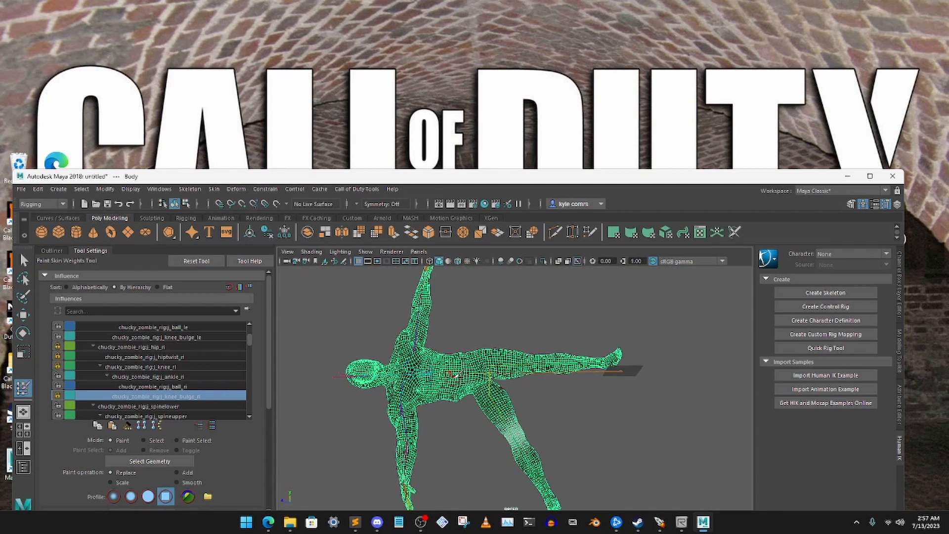
{"action": "left_click", "coordinate": [213, 188]}
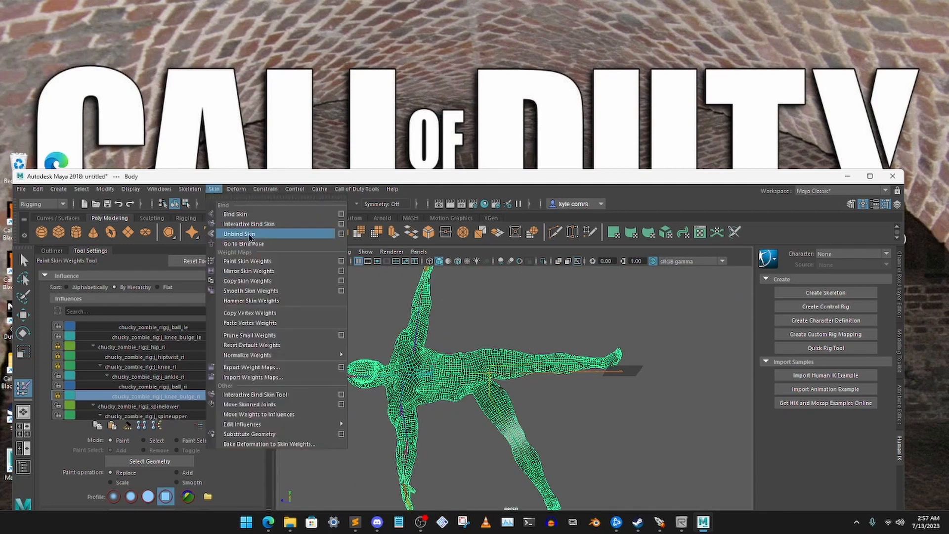
{"action": "left_click", "coordinate": [245, 244]}
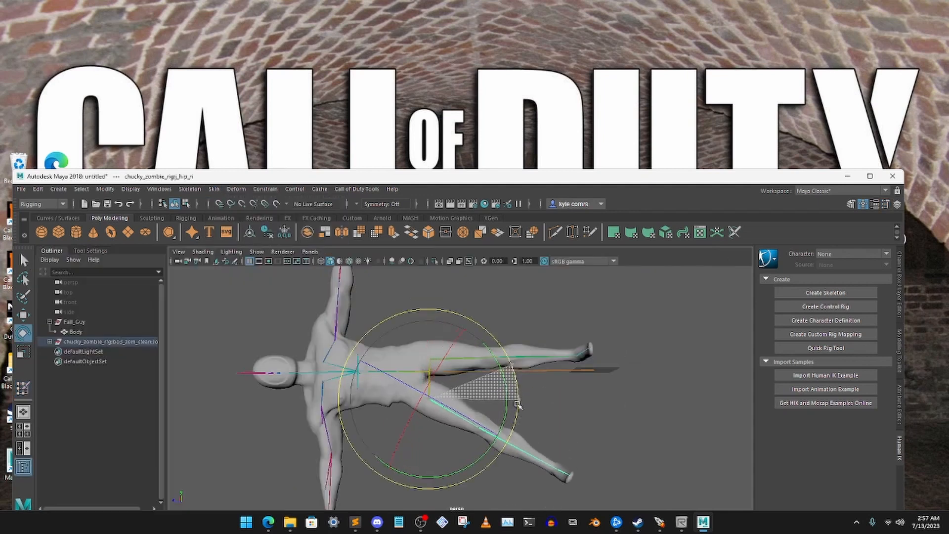
- Try rotating the j_hip_ri joint to swing the right leg outward
{"action": "left_click_drag", "start_coordinate": [518, 405], "coordinate": [528, 370]}
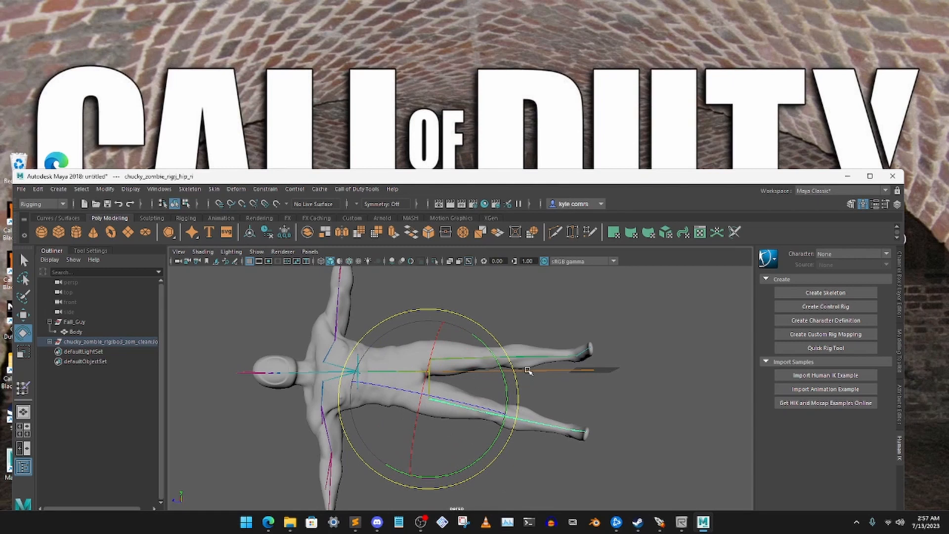
{"action": "left_click", "coordinate": [621, 388]}
- Select the j_neck joint and rotate it to tilt the head and test the neck's skinning
{"action": "middle_click_drag", "start_coordinate": [464, 376], "coordinate": [514, 338], "text": "alt"}
{"action": "left_click_drag", "start_coordinate": [514, 338], "coordinate": [532, 353], "text": "alt"}
{"action": "left_click_drag", "start_coordinate": [349, 366], "coordinate": [402, 414]}
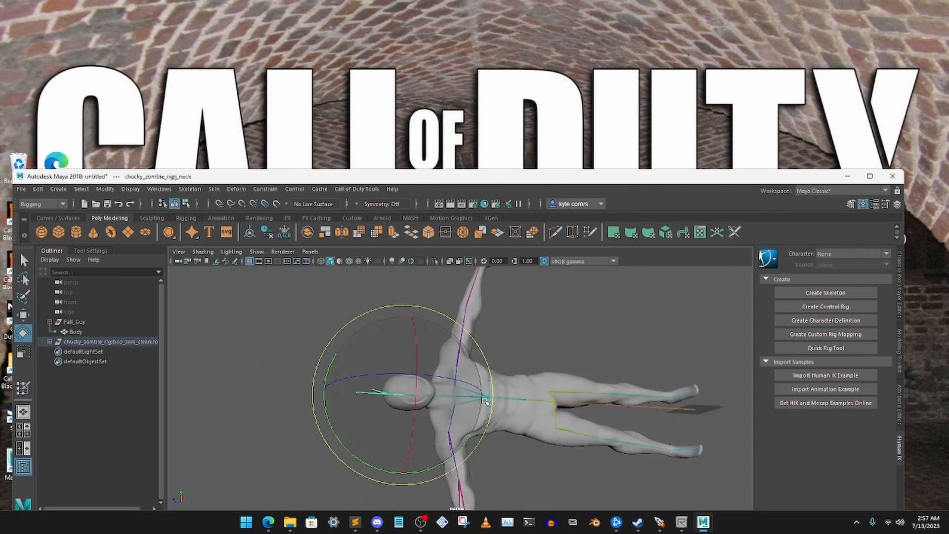
{"action": "left_click_drag", "start_coordinate": [486, 401], "coordinate": [365, 381], "text": "alt"}
{"action": "left_click_drag", "start_coordinate": [423, 307], "coordinate": [366, 415]}
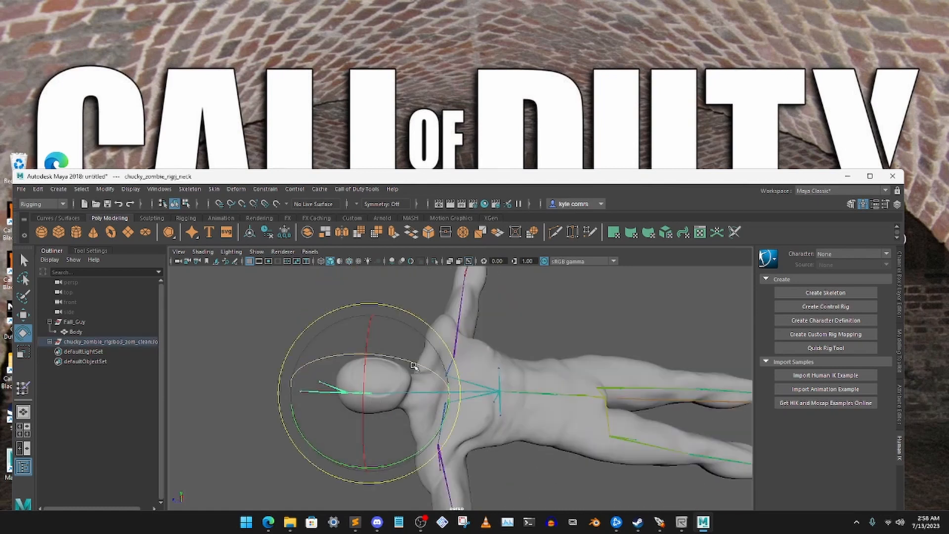
{"action": "left_click_drag", "start_coordinate": [414, 366], "coordinate": [384, 355], "text": "alt"}
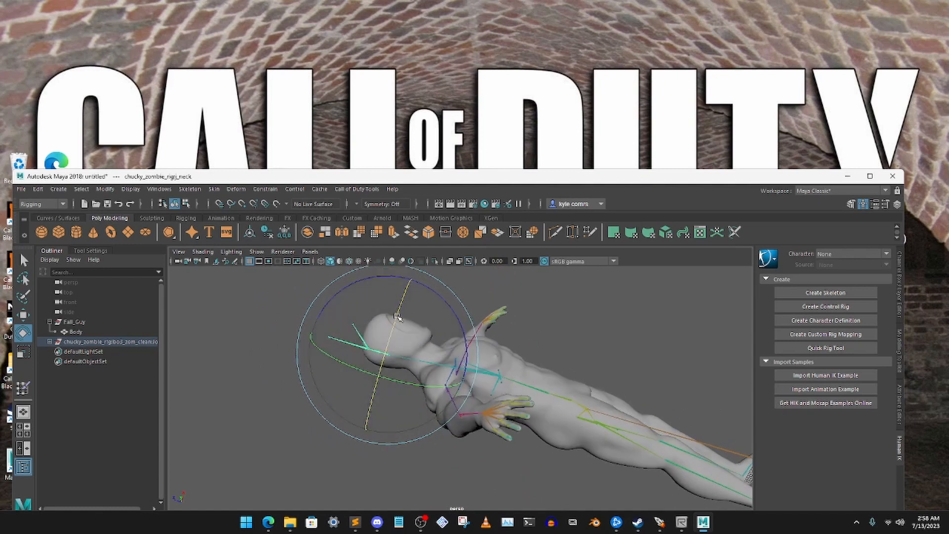
{"action": "left_click_drag", "start_coordinate": [343, 390], "coordinate": [402, 387]}
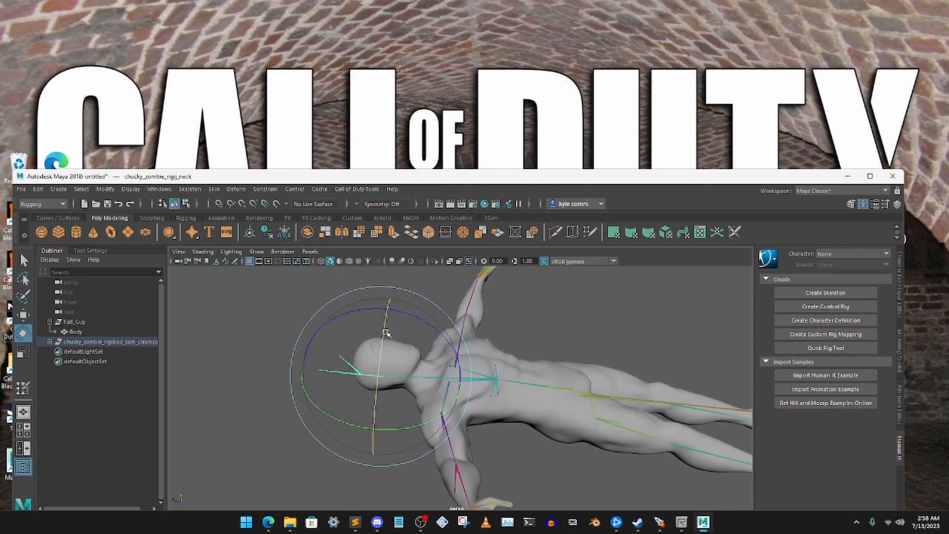
{"action": "left_click_drag", "start_coordinate": [385, 329], "coordinate": [359, 403]}
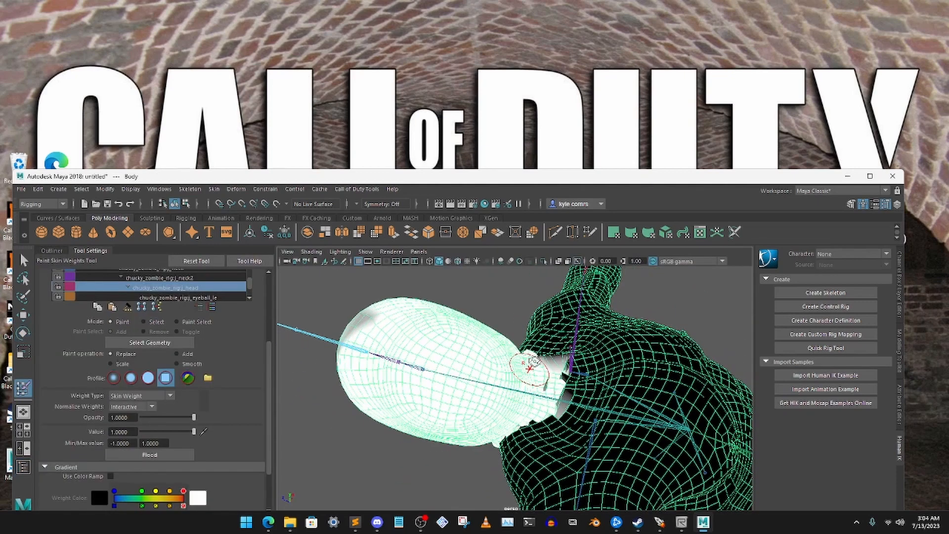
{"action": "mouse_move", "coordinate": [529, 366]}
{"action": "left_mouse_down", "text": "alt"}
{"action": "mouse_move", "coordinate": [508, 328]}
{"action": "mouse_move", "coordinate": [479, 396]}
{"action": "mouse_move", "coordinate": [423, 275]}
{"action": "mouse_move", "coordinate": [470, 356]}
{"action": "mouse_move", "coordinate": [506, 341]}
{"action": "mouse_move", "coordinate": [458, 408]}
{"action": "mouse_move", "coordinate": [477, 428]}
{"action": "left_mouse_up", "text": "alt"}
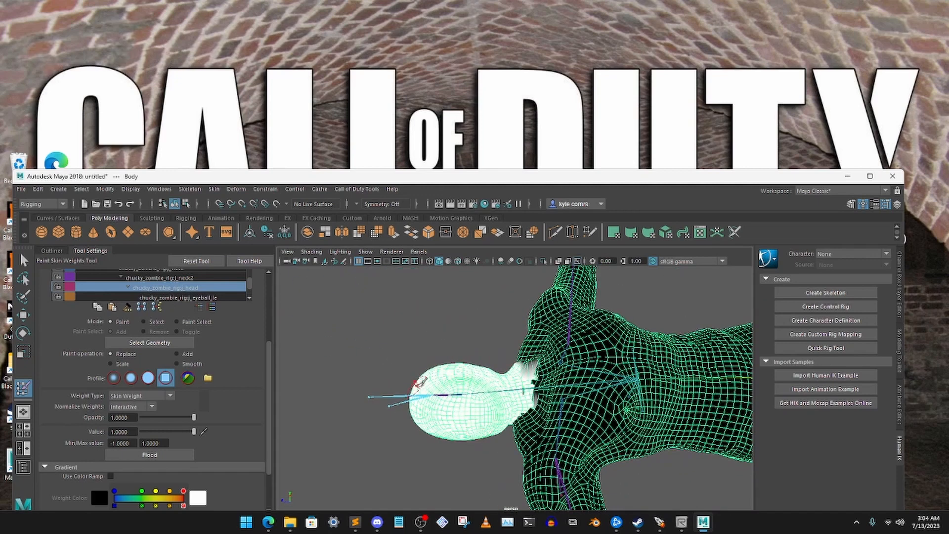
- Return the body to its bind pose and switch from Paint Skin Weights to the Rotate tool
{"action": "left_click", "coordinate": [214, 191]}
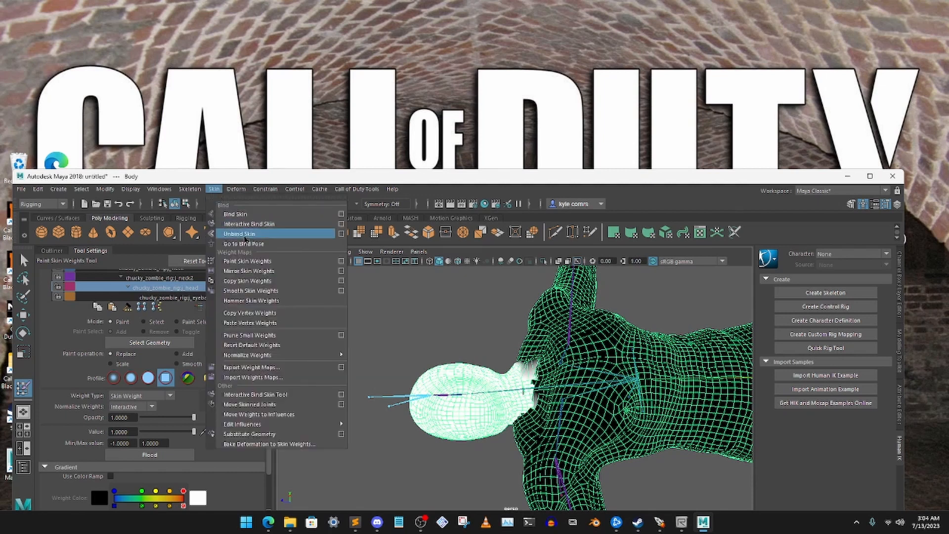
{"action": "left_click", "coordinate": [244, 241]}
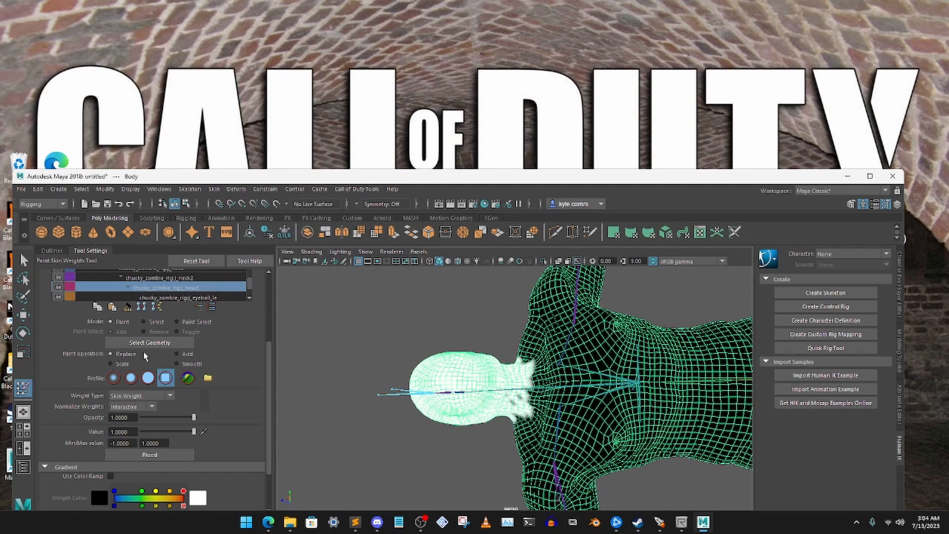
{"action": "key", "text": "w"}
{"action": "key", "text": "e"}
- Select the j_neck2 joint and try rotating it to test the head's skinning, undoing the first rotation
{"action": "left_click_drag", "start_coordinate": [353, 316], "coordinate": [403, 432]}
{"action": "left_click", "coordinate": [356, 336]}
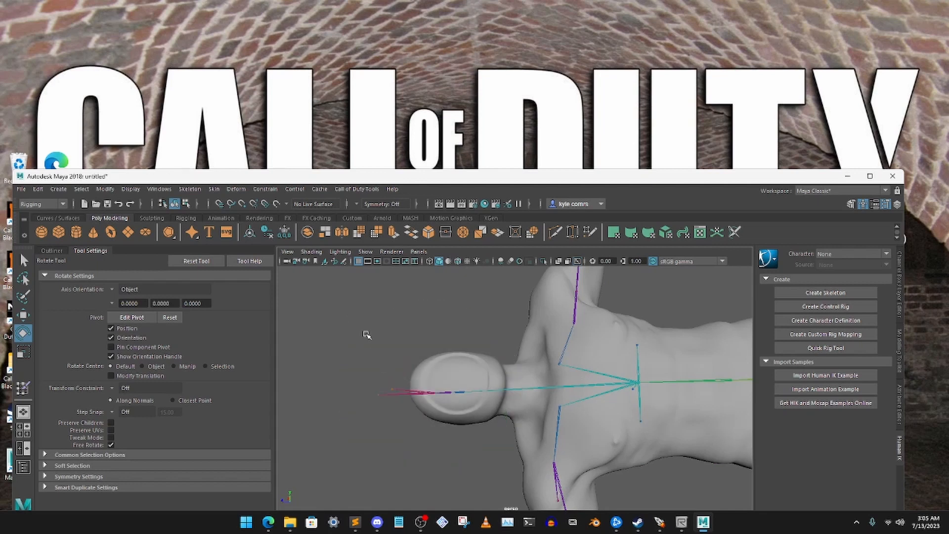
{"action": "left_click_drag", "start_coordinate": [368, 332], "coordinate": [442, 424]}
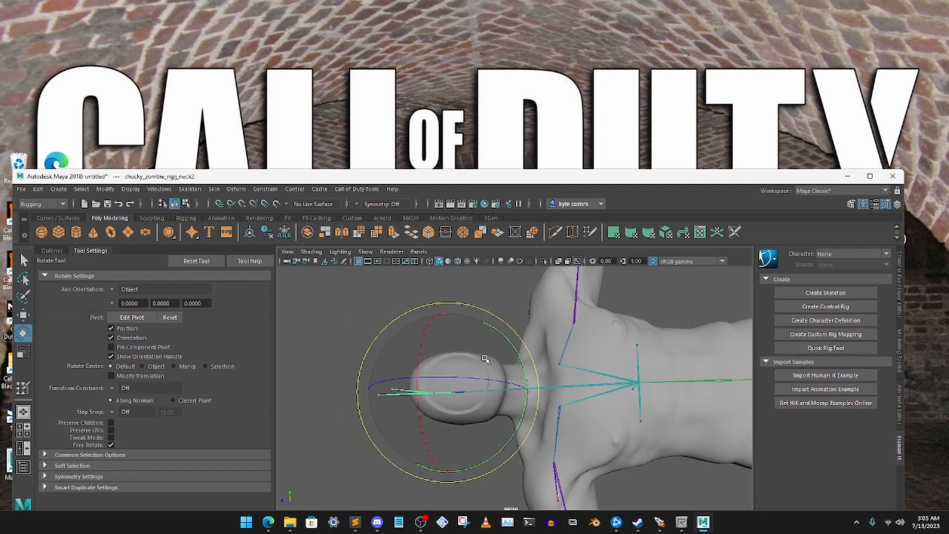
{"action": "mouse_move", "coordinate": [425, 339]}
{"action": "left_mouse_down"}
{"action": "mouse_move", "coordinate": [407, 393]}
{"action": "mouse_move", "coordinate": [423, 322]}
{"action": "left_mouse_up"}
{"action": "key", "text": "ctrl+z"}
{"action": "left_click_drag", "start_coordinate": [453, 366], "coordinate": [452, 336], "text": "alt"}
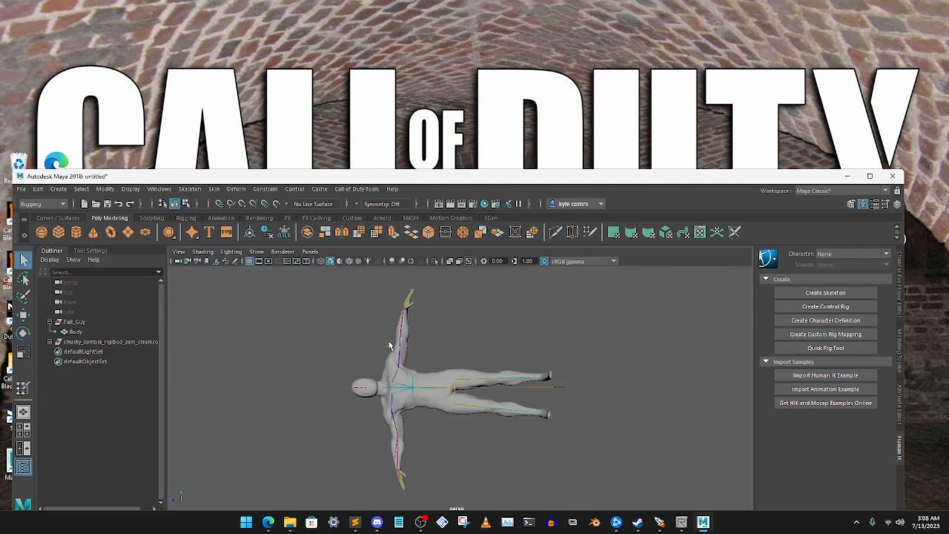
- Select the complete skeleton together with the Body mesh and extend the selection to their full hierarchy
{"action": "left_click_drag", "start_coordinate": [302, 287], "coordinate": [636, 485]}
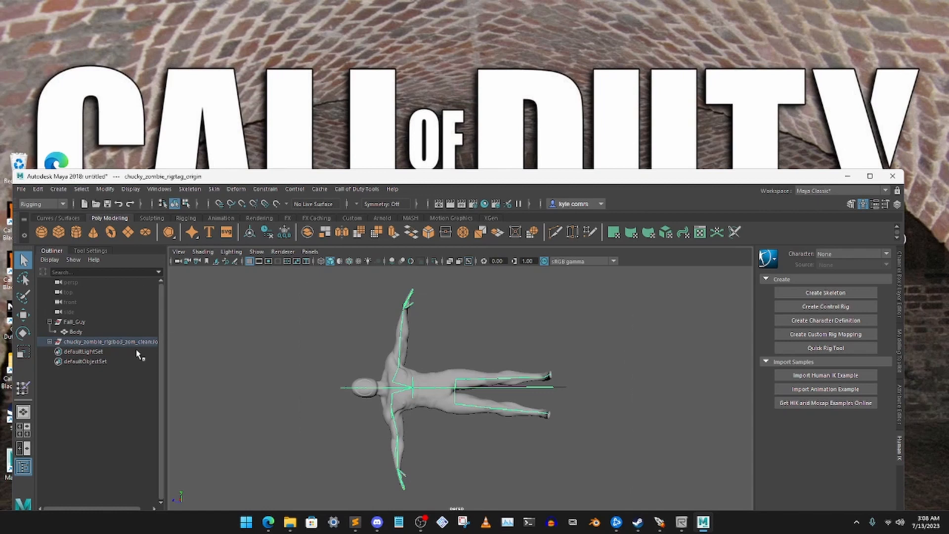
{"action": "left_click", "coordinate": [76, 332]}
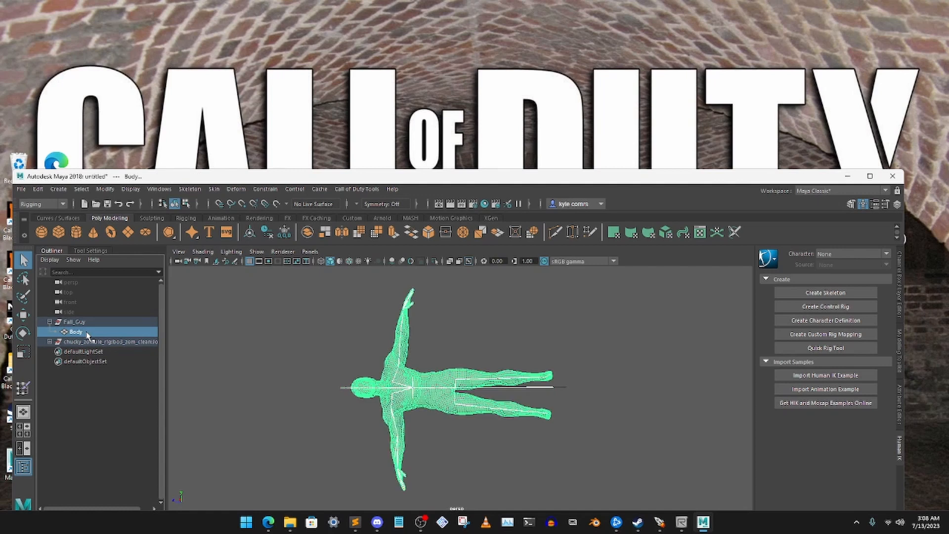
{"action": "left_click", "coordinate": [81, 189]}
{"action": "left_click", "coordinate": [115, 241]}
- Start an XModel export of the selection and set the destination to the model_export\custom_models\zombies folder
{"action": "left_click", "coordinate": [358, 192]}
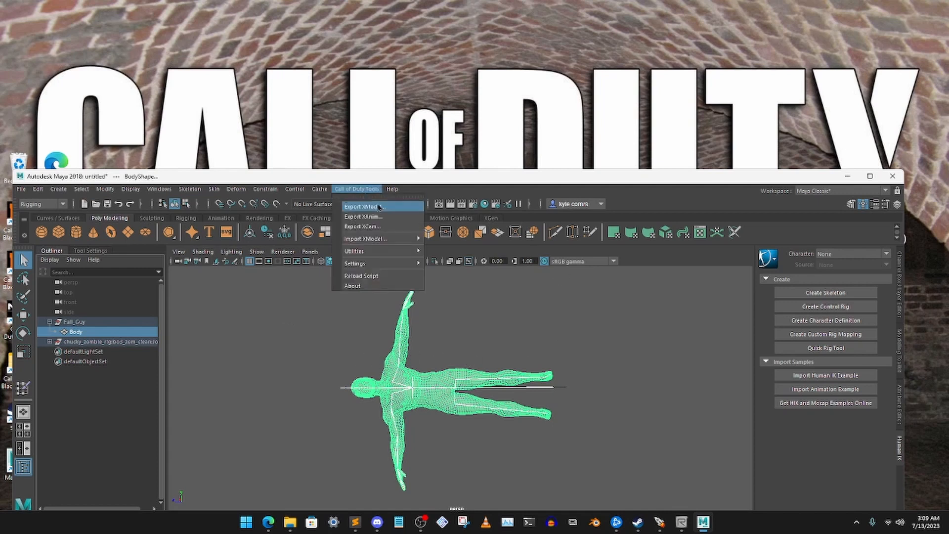
{"action": "left_click", "coordinate": [378, 206]}
{"action": "left_click", "coordinate": [736, 238]}
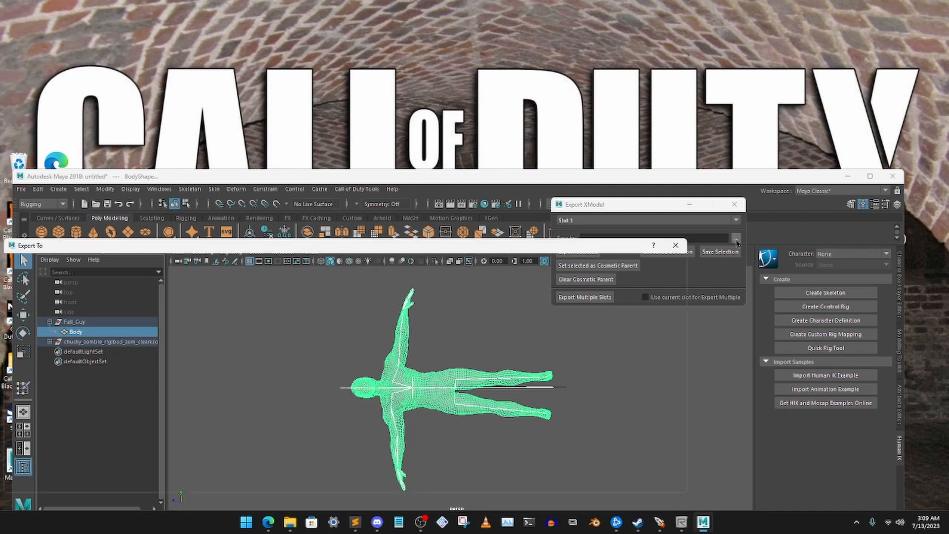
{"action": "left_click_drag", "start_coordinate": [313, 247], "coordinate": [479, 217]}
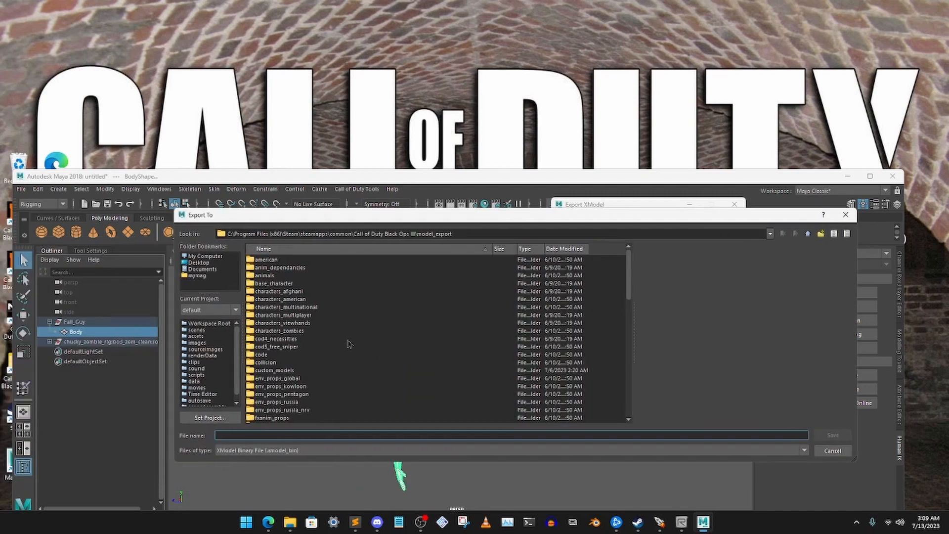
{"action": "scroll", "coordinate": [348, 344], "scroll_direction": "down", "scroll_amount": 3}
{"action": "scroll", "coordinate": [346, 365], "scroll_direction": "down", "scroll_amount": 2}
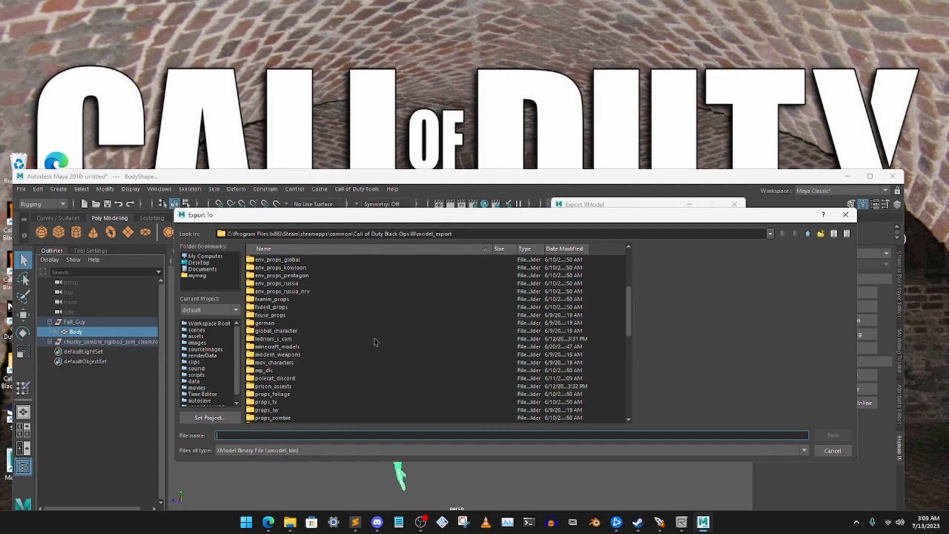
{"action": "scroll", "coordinate": [376, 342], "scroll_direction": "up", "scroll_amount": 3}
{"action": "double_click", "coordinate": [288, 371]}
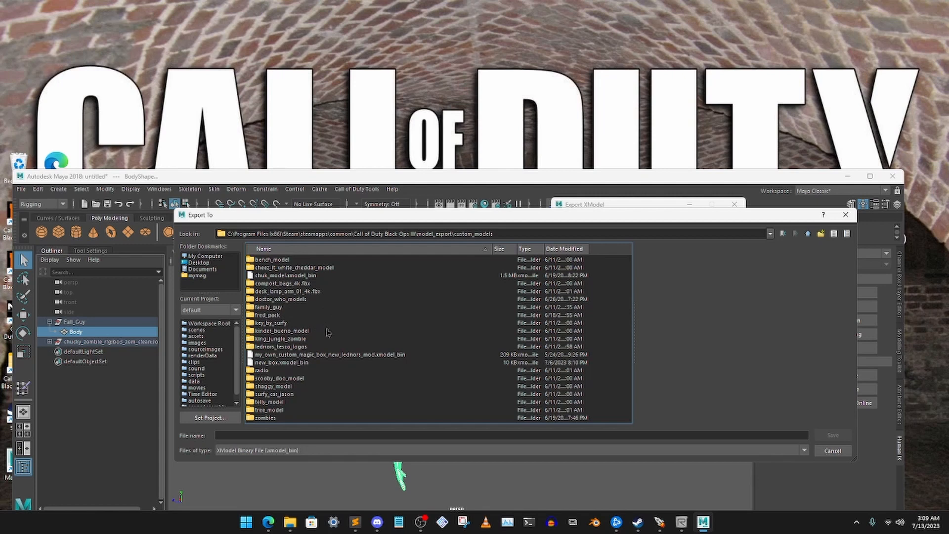
{"action": "double_click", "coordinate": [266, 418]}
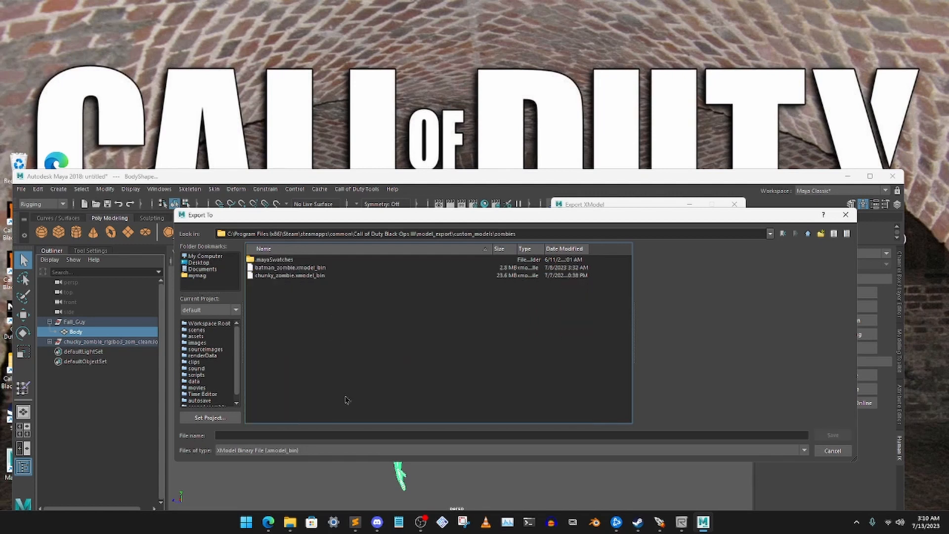
- Name the export file fall_guys_custom_zombie as an XModel Binary File and accept it as the save path
{"action": "left_click", "coordinate": [287, 268]}
{"action": "left_click", "coordinate": [296, 275]}
{"action": "left_click_drag", "start_coordinate": [304, 438], "coordinate": [221, 433]}
{"action": "key", "text": "BackSpace"}
{"action": "key", "text": "BackSpace"}
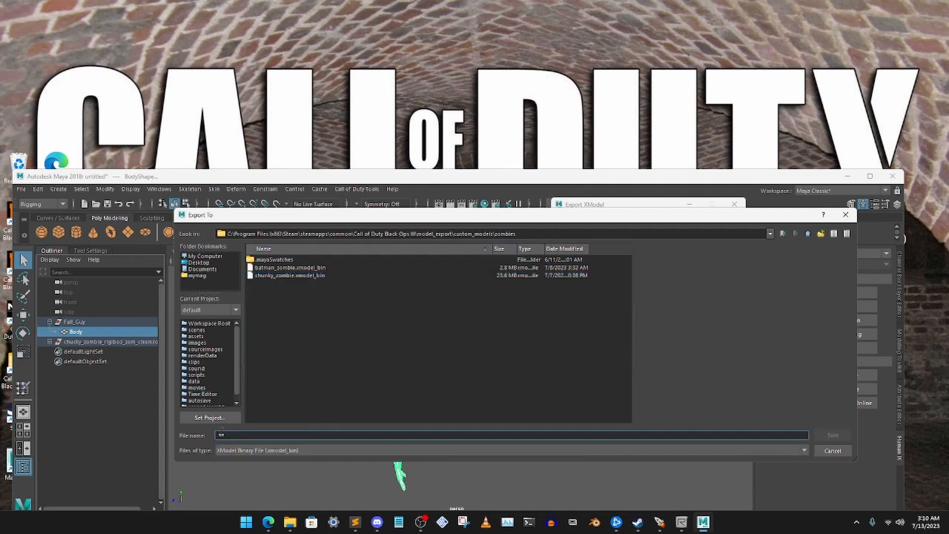
{"action": "type", "text": "fa"}
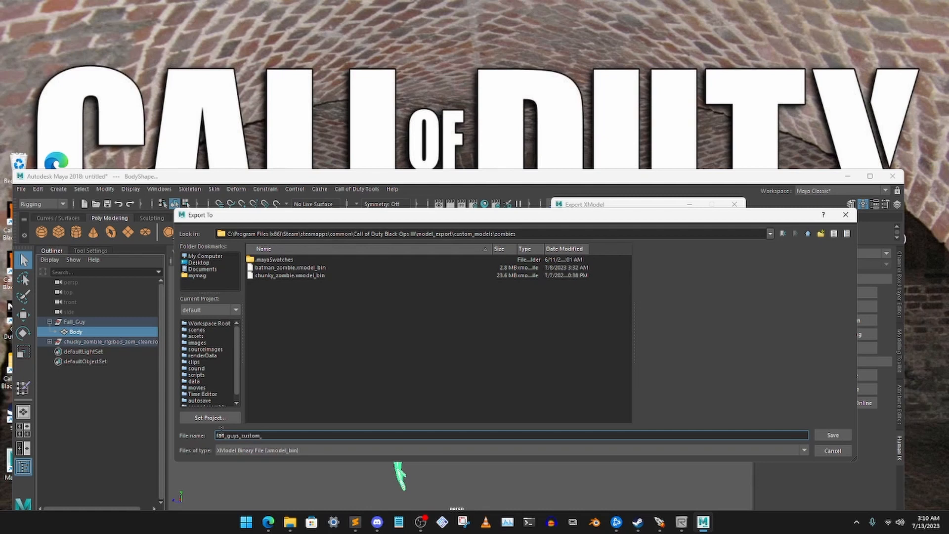
{"action": "left_click", "coordinate": [819, 435]}
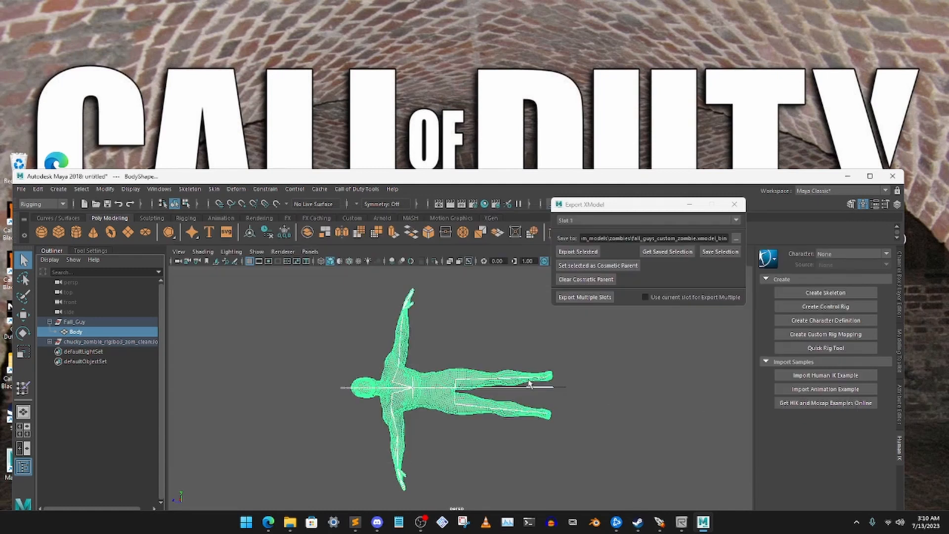
- Export the selected body and rig, continuing without saving the scene, and close the export window and clear the selection
{"action": "left_click", "coordinate": [579, 253]}
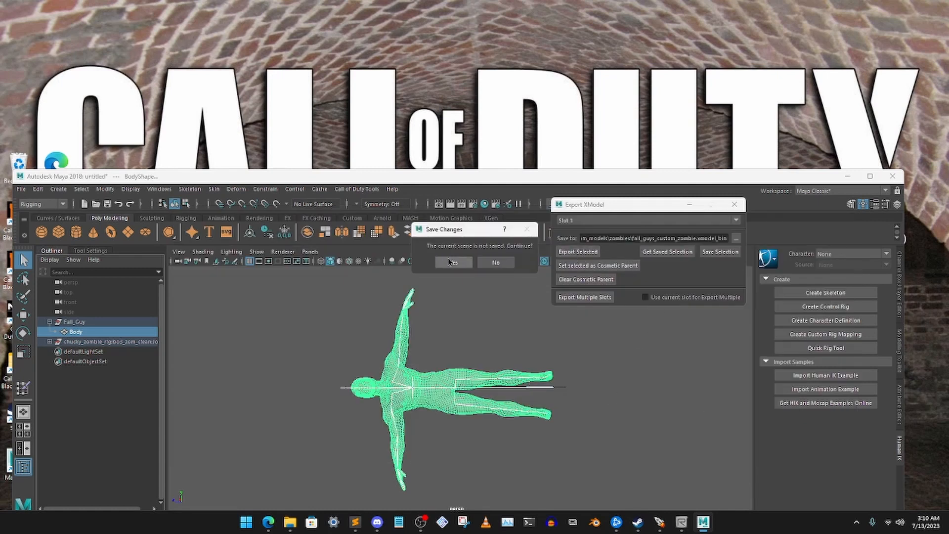
{"action": "left_click", "coordinate": [451, 262]}
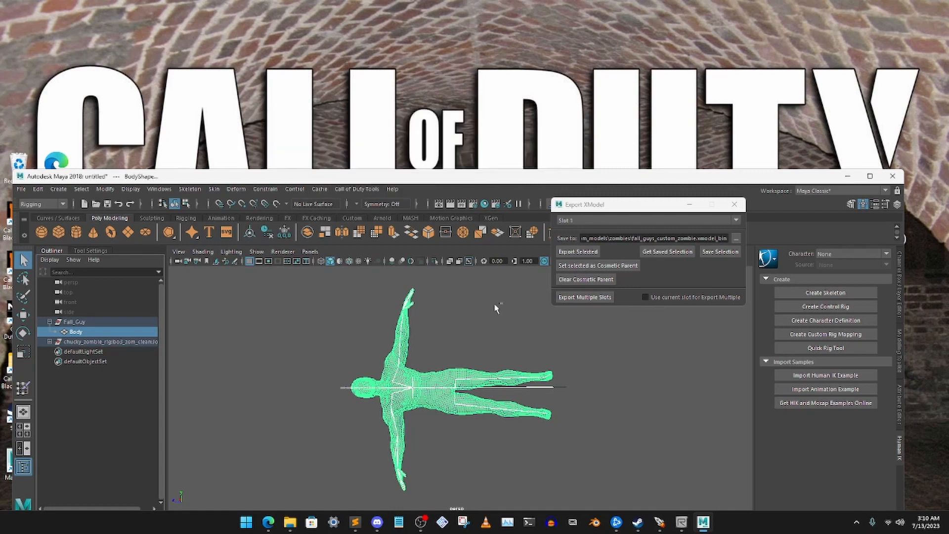
{"action": "left_click", "coordinate": [734, 204]}
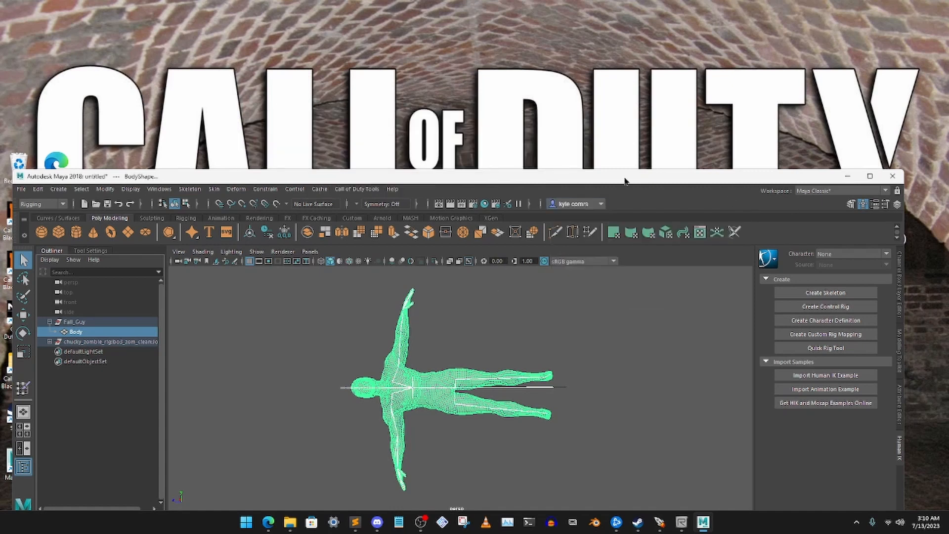
{"action": "left_click_drag", "start_coordinate": [625, 180], "coordinate": [641, 162]}
{"action": "left_click", "coordinate": [516, 345]}
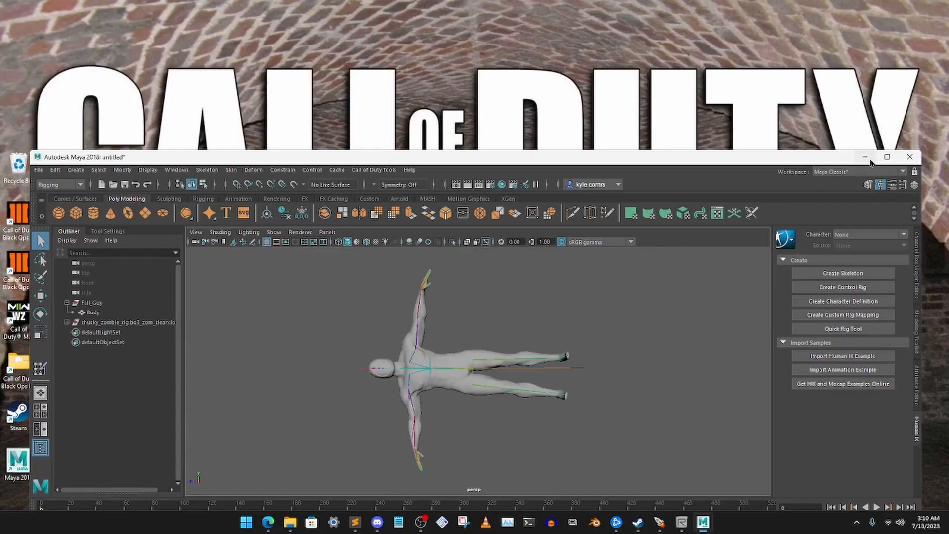
- Minimize Maya, switch to File Explorer and open the Fall_Guy_FBX_Mixamo.fbm folder inside custom_zombie
{"action": "left_click", "coordinate": [863, 141]}
{"action": "left_click", "coordinate": [290, 522]}
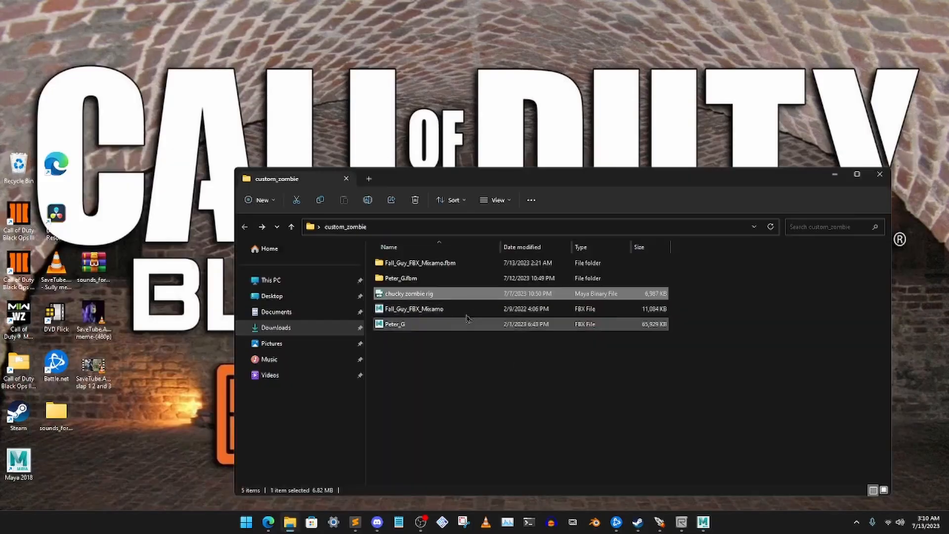
{"action": "left_click_drag", "start_coordinate": [502, 184], "coordinate": [450, 171]}
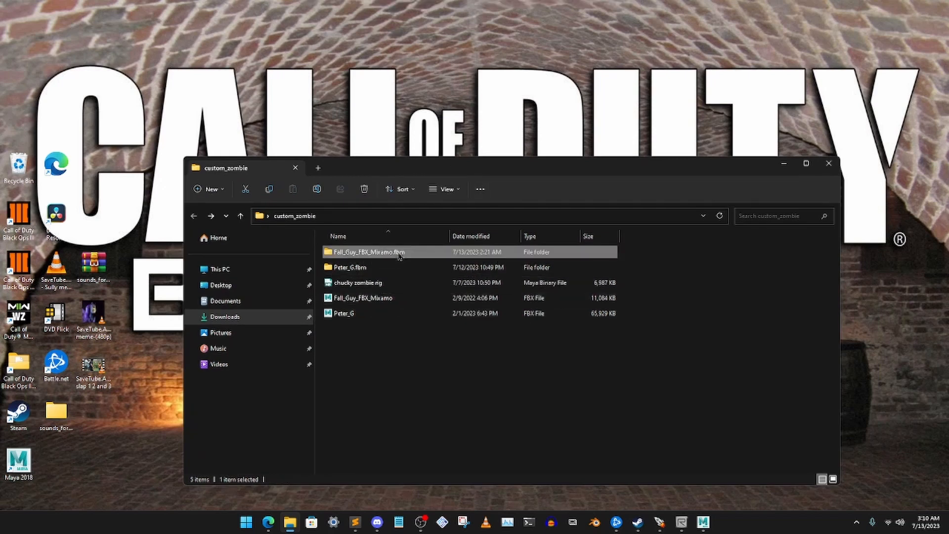
{"action": "double_click", "coordinate": [400, 253]}
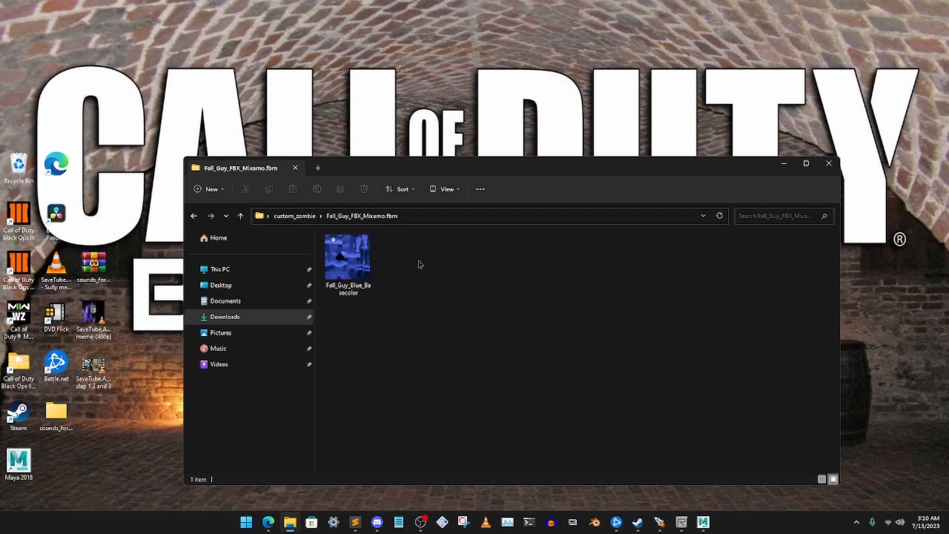
- Check the base colour texture's file type in Details view and return the folder to large icons
{"action": "left_click", "coordinate": [355, 271]}
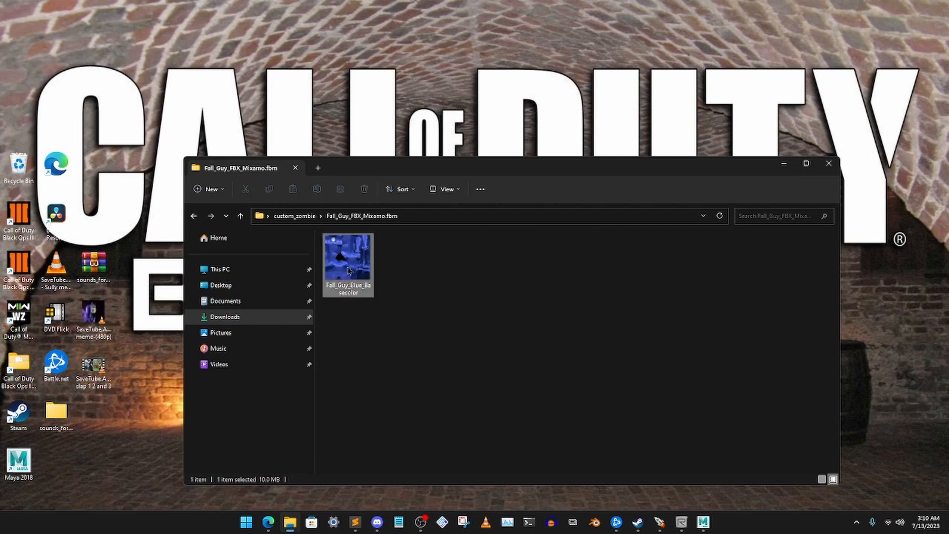
{"action": "right_click", "coordinate": [428, 283]}
{"action": "mouse_move", "coordinate": [519, 291]}
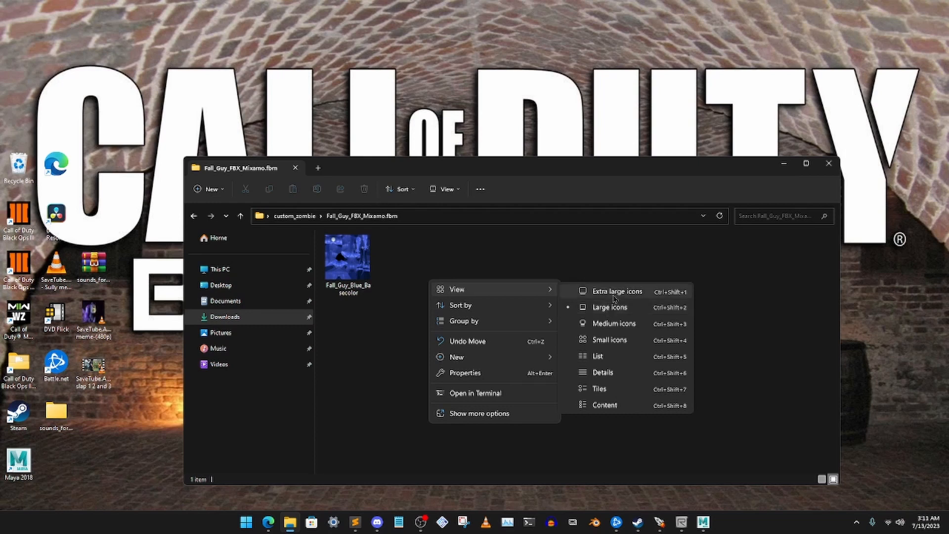
{"action": "left_click", "coordinate": [603, 372]}
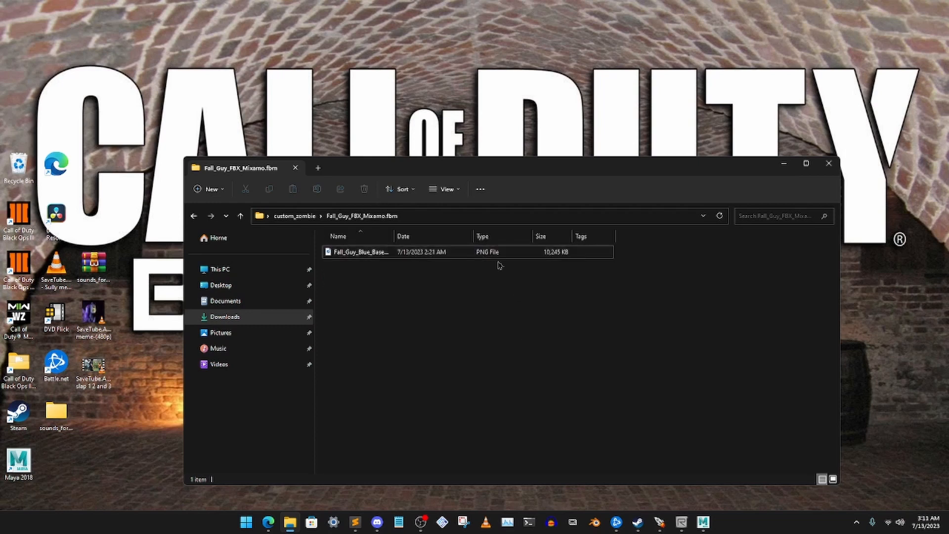
{"action": "right_click", "coordinate": [427, 315]}
{"action": "mouse_move", "coordinate": [525, 323]}
{"action": "left_click", "coordinate": [593, 339]}
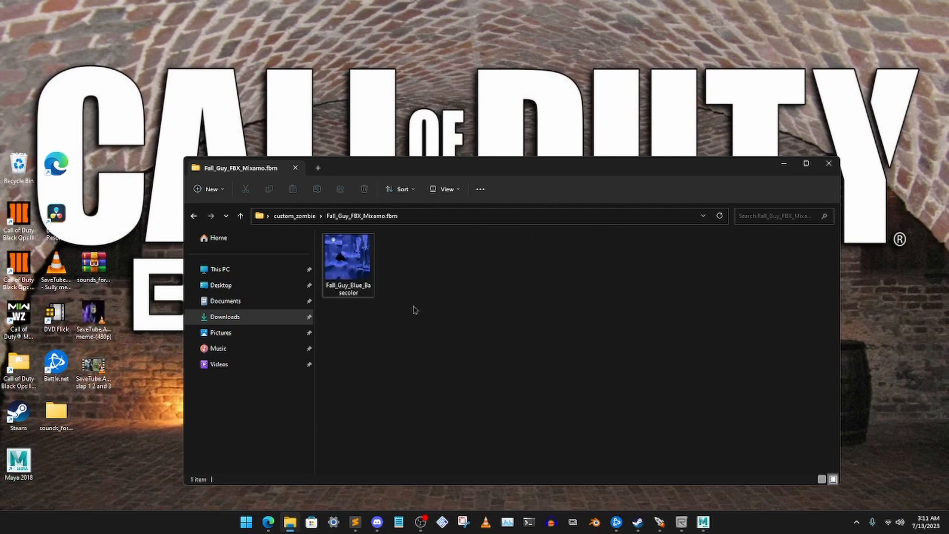
- Copy the Fall_Guy_Blue_Basecolor texture and minimize its folder window
{"action": "left_click", "coordinate": [359, 272]}
{"action": "right_click", "coordinate": [358, 267]}
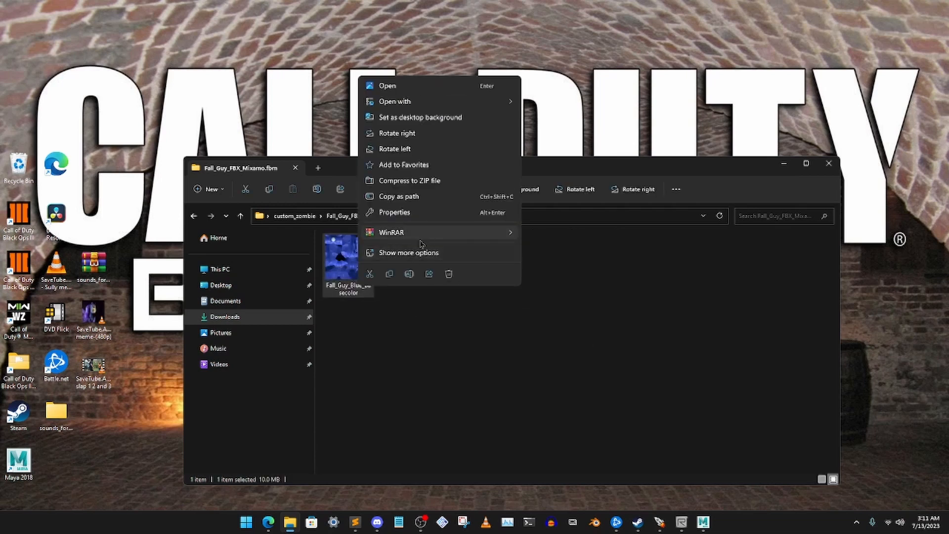
{"action": "left_click", "coordinate": [428, 253]}
{"action": "left_click", "coordinate": [391, 203]}
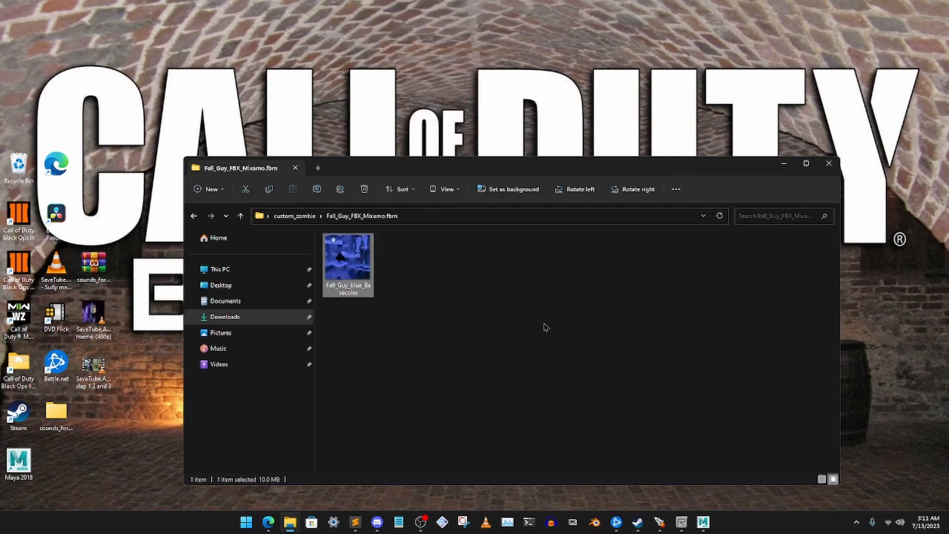
{"action": "left_click", "coordinate": [438, 344]}
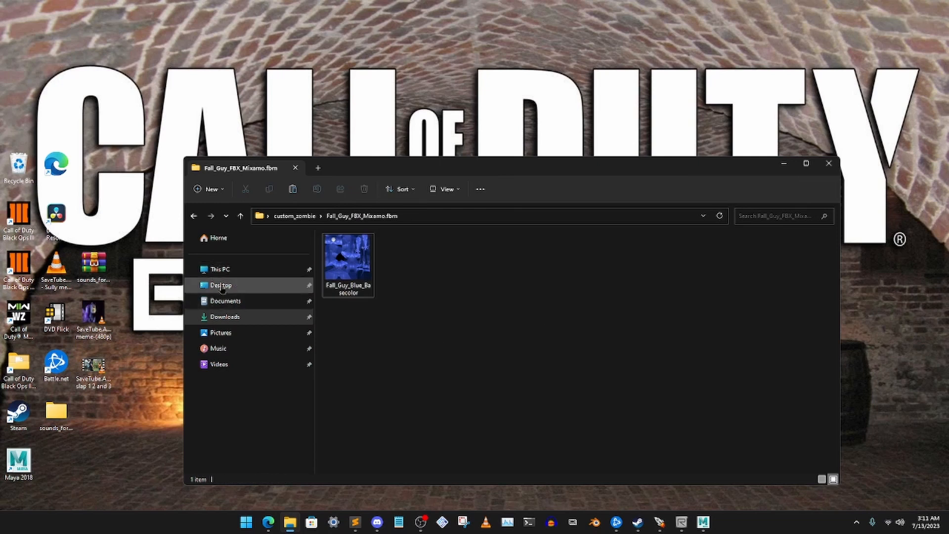
{"action": "left_click", "coordinate": [784, 163]}
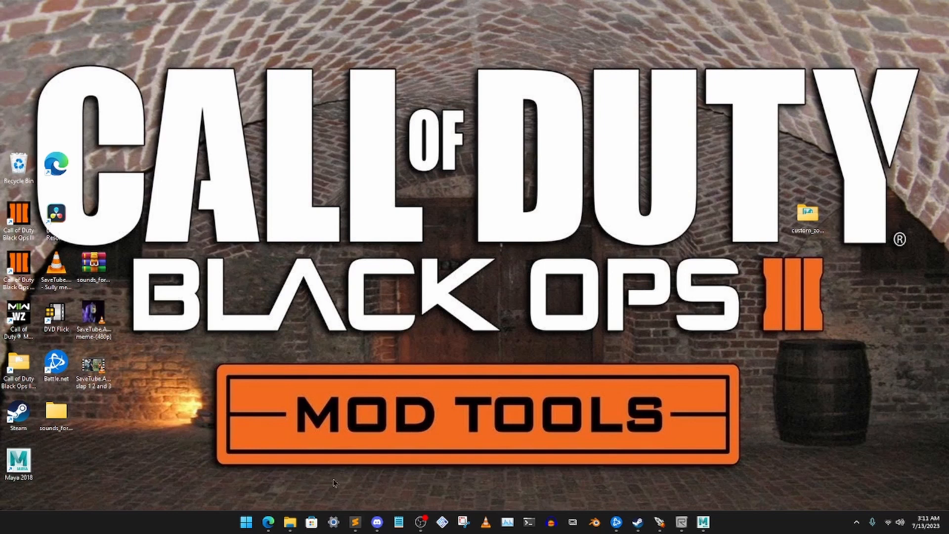
- Open the Call of Duty Black Ops III folder from the desktop and browse to model_export\custom_models\zombies
{"action": "double_click", "coordinate": [17, 368]}
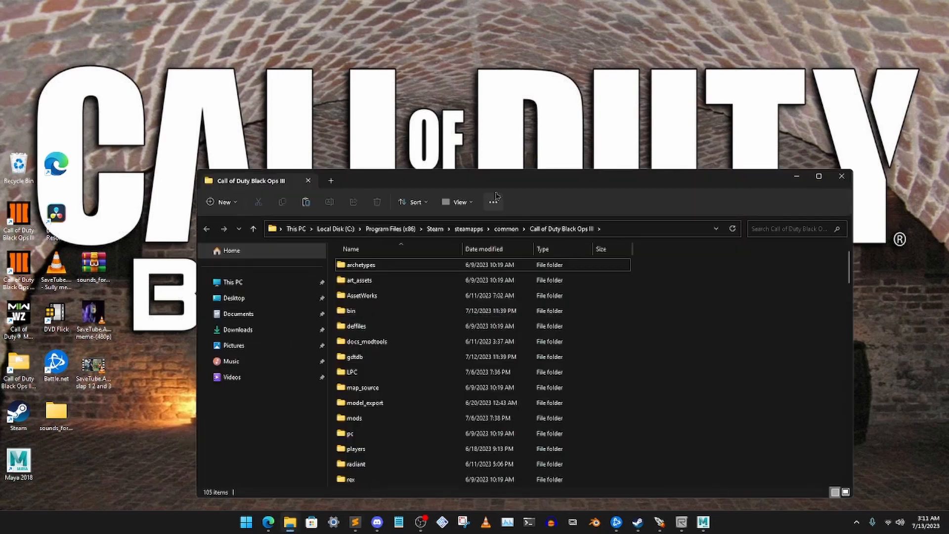
{"action": "left_click_drag", "start_coordinate": [495, 181], "coordinate": [478, 169]}
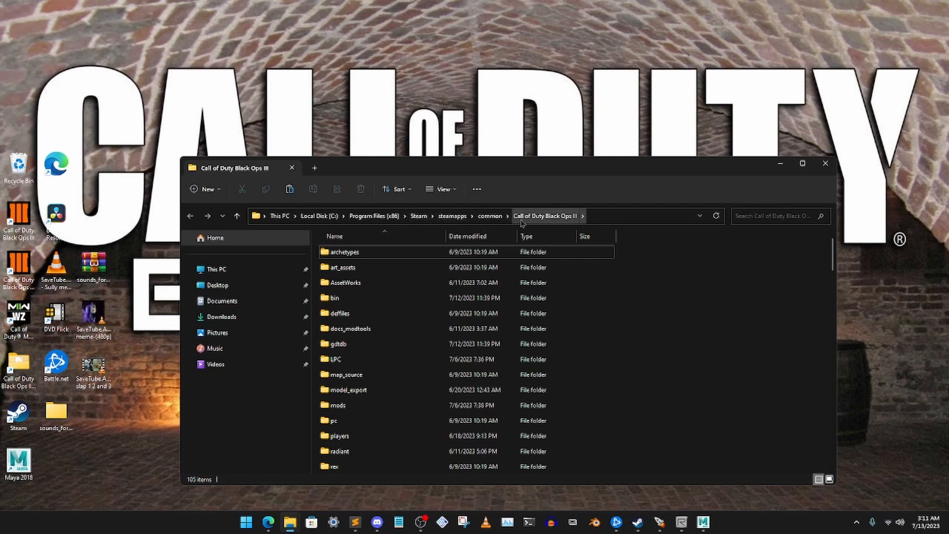
{"action": "double_click", "coordinate": [395, 390]}
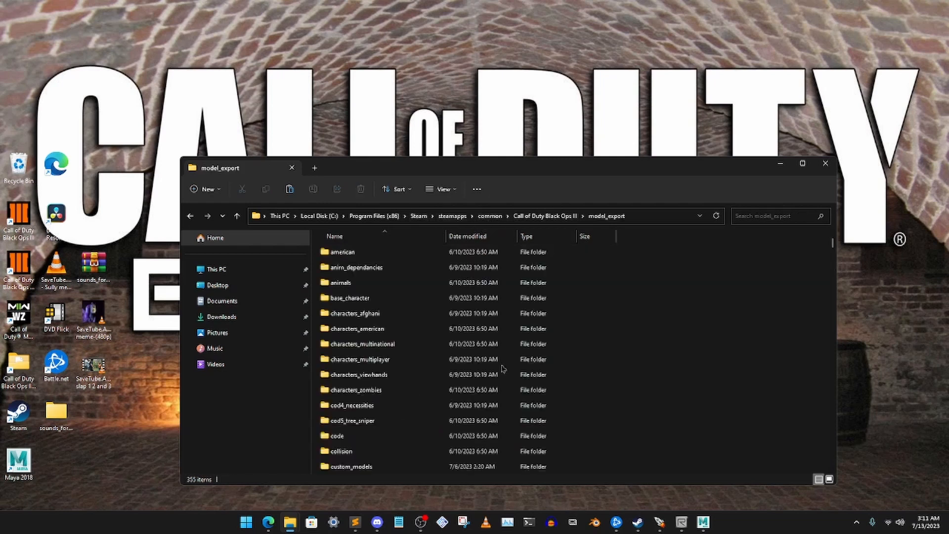
{"action": "scroll", "coordinate": [443, 360], "scroll_direction": "down", "scroll_amount": 3}
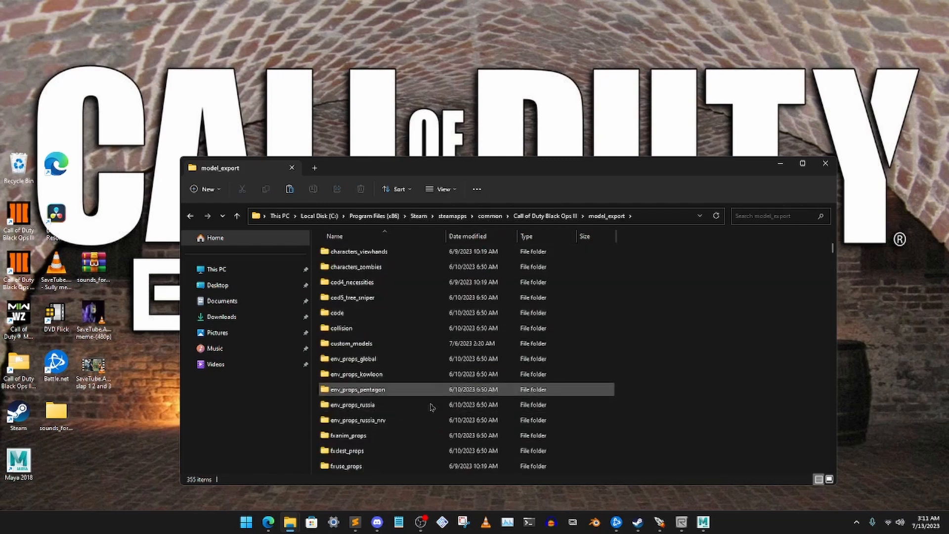
{"action": "scroll", "coordinate": [440, 318], "scroll_direction": "up", "scroll_amount": 3}
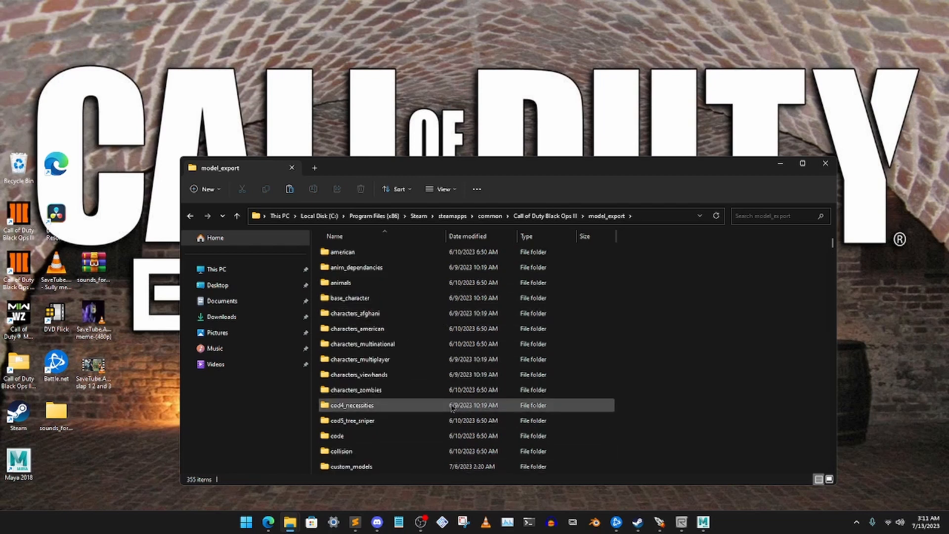
{"action": "double_click", "coordinate": [369, 465]}
{"action": "scroll", "coordinate": [366, 425], "scroll_direction": "down", "scroll_amount": 5}
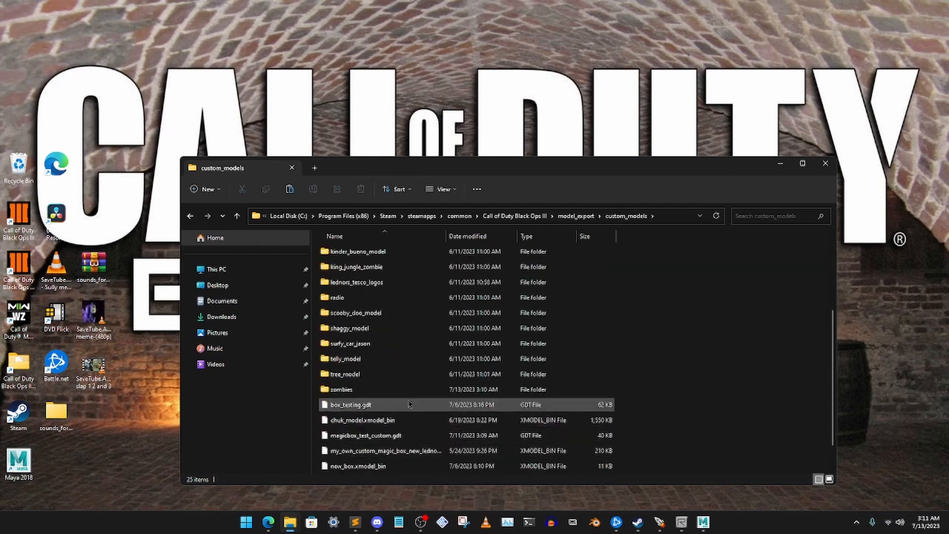
{"action": "left_click", "coordinate": [358, 390]}
{"action": "double_click", "coordinate": [358, 390]}
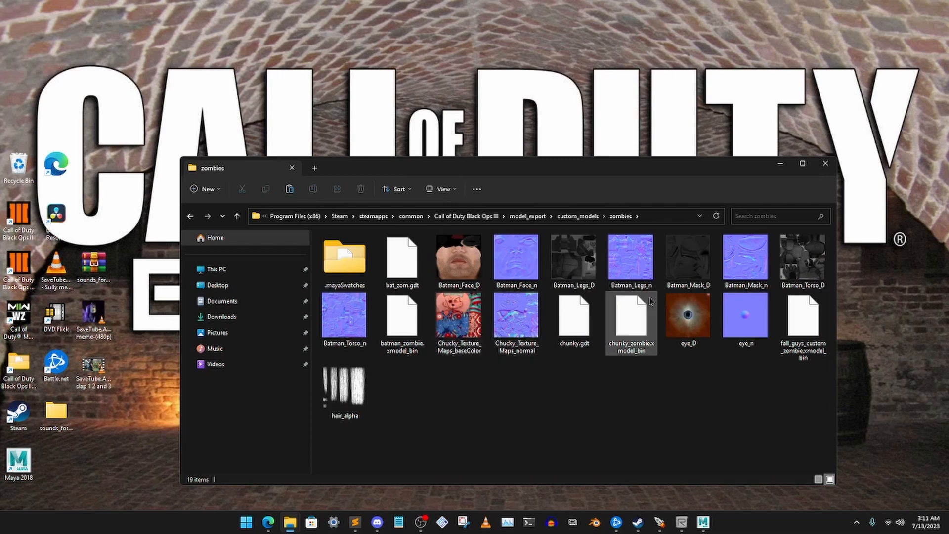
- Paste the copied Fall Guy texture into the zombies folder and minimize the window
{"action": "right_click", "coordinate": [451, 413]}
{"action": "left_click", "coordinate": [473, 420]}
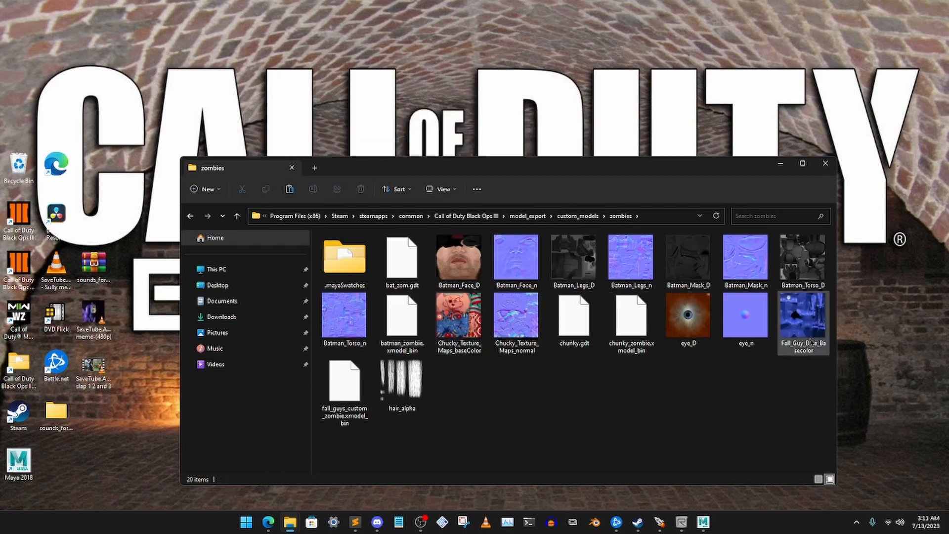
{"action": "left_click", "coordinate": [779, 163]}
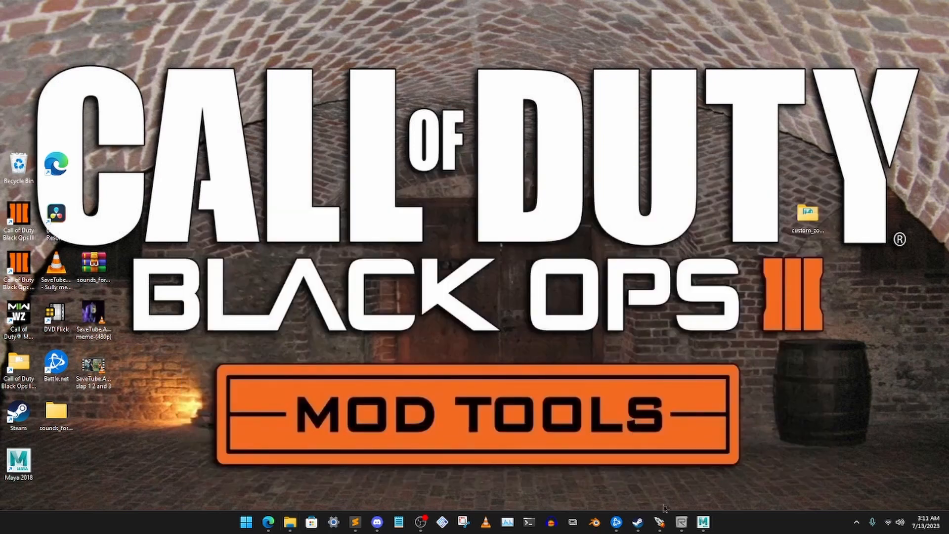
- Switch to the Black Ops III Mod Tools Launcher and reposition its window on the desktop
{"action": "left_click", "coordinate": [663, 520]}
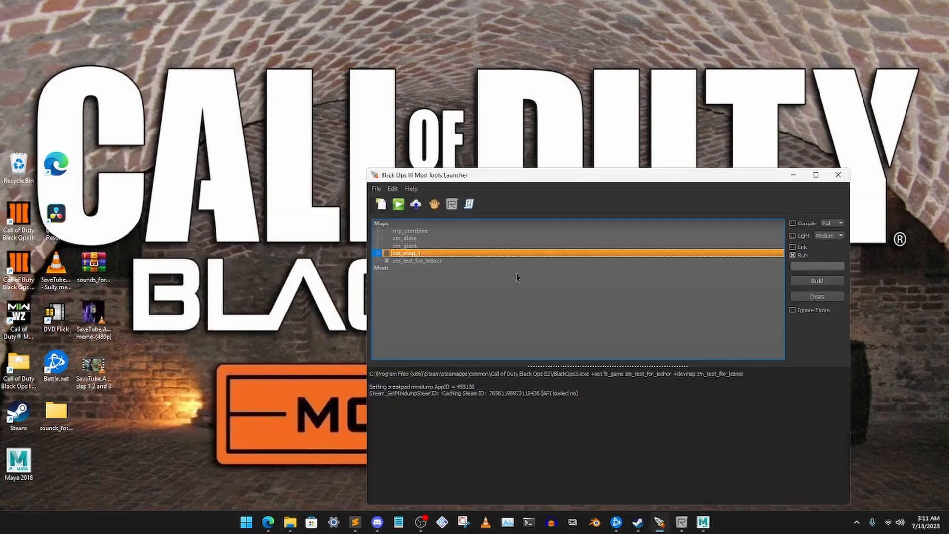
{"action": "left_click_drag", "start_coordinate": [600, 181], "coordinate": [556, 167]}
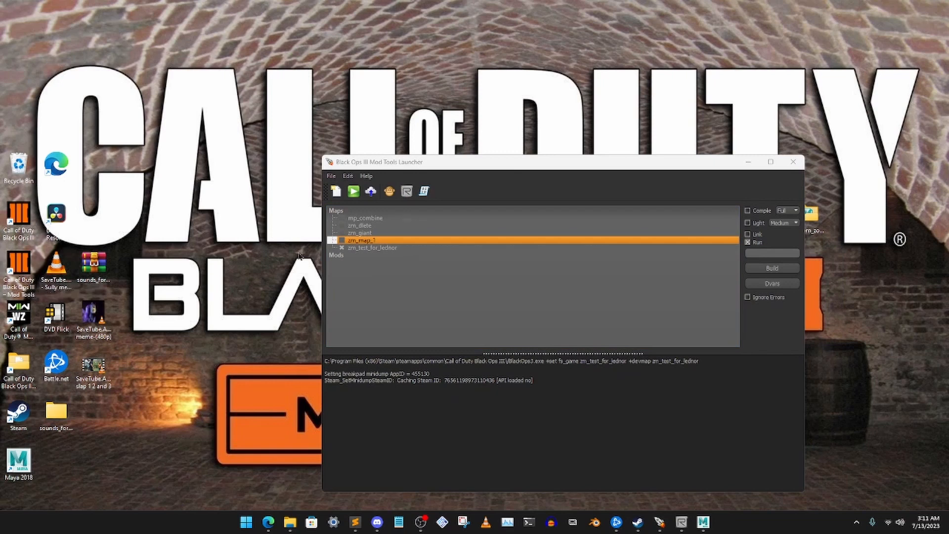
- Select the zm_test_for_lednor map and open the Asset Property Editor
{"action": "left_click", "coordinate": [366, 248]}
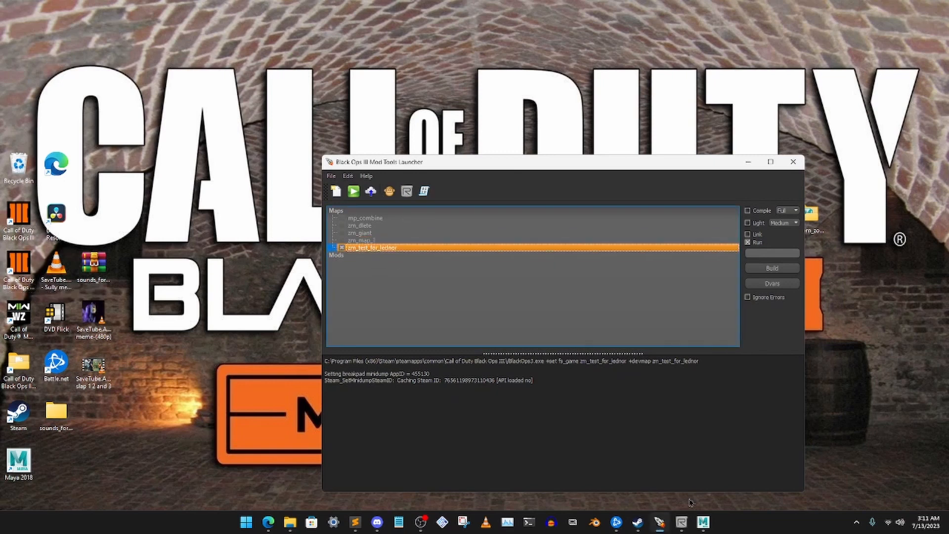
{"action": "left_click", "coordinate": [681, 522]}
{"action": "left_click", "coordinate": [681, 522]}
{"action": "left_click", "coordinate": [389, 191]}
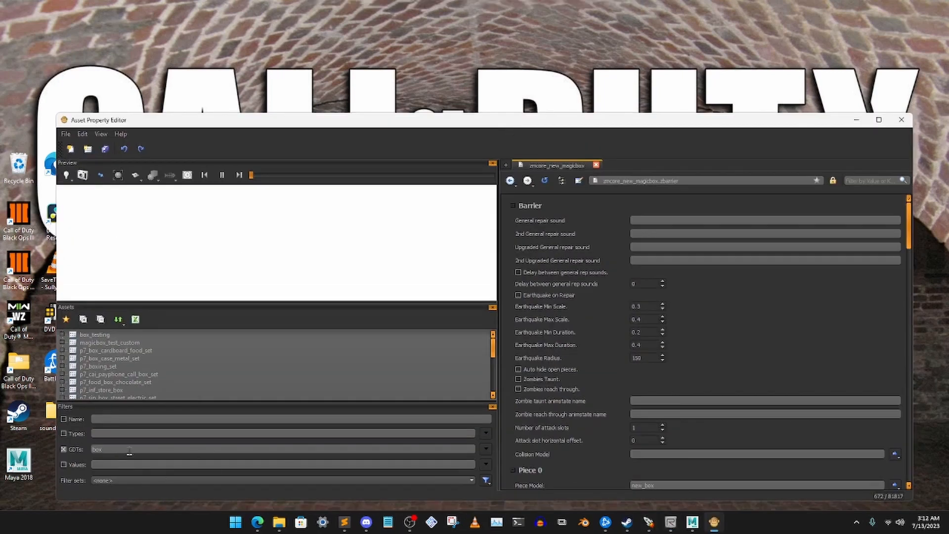
- Filter the assets by zombie GDTs, narrow the filter to chunky, and view the archetype_zm_chunky_zombie asset
{"action": "left_click_drag", "start_coordinate": [129, 451], "coordinate": [54, 449]}
{"action": "key", "text": "BackSpace"}
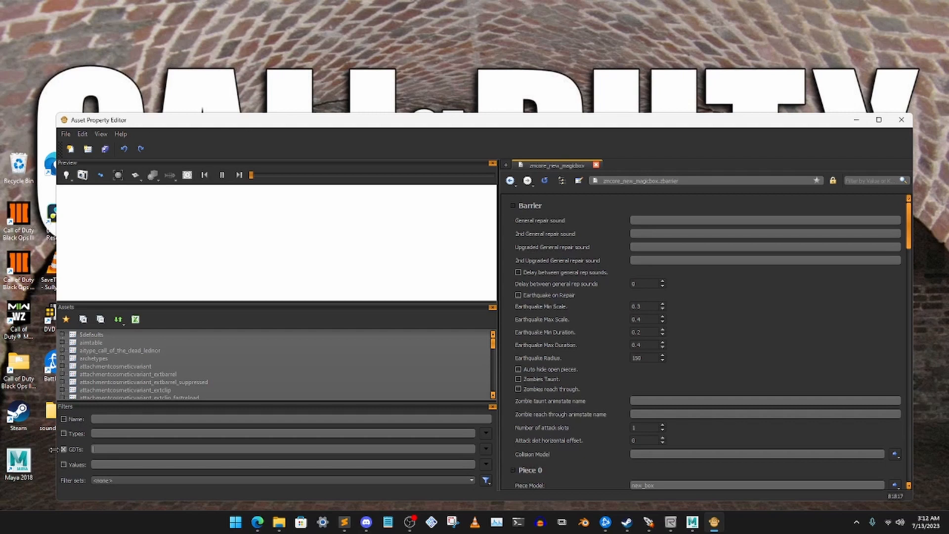
{"action": "type", "text": "zombie"}
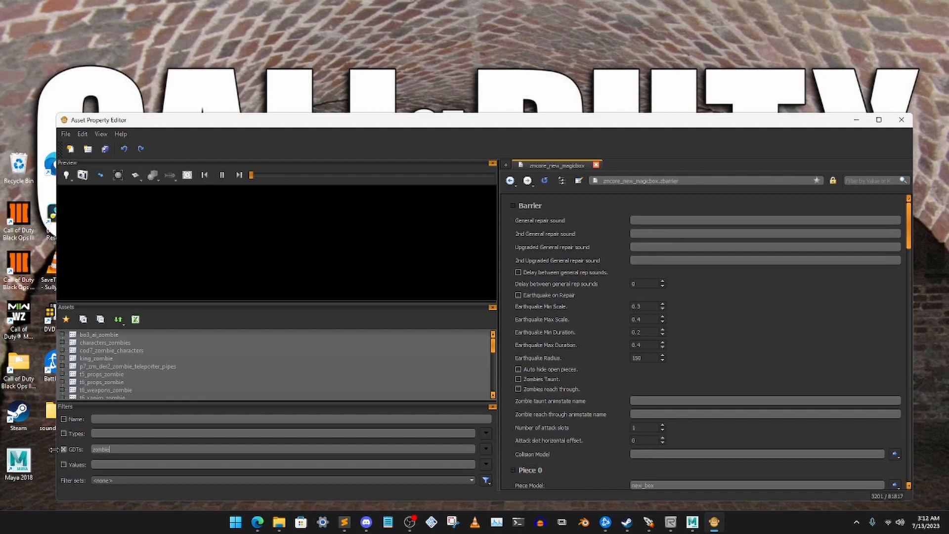
{"action": "left_click", "coordinate": [63, 363]}
{"action": "scroll", "coordinate": [174, 359], "scroll_direction": "down", "scroll_amount": 4}
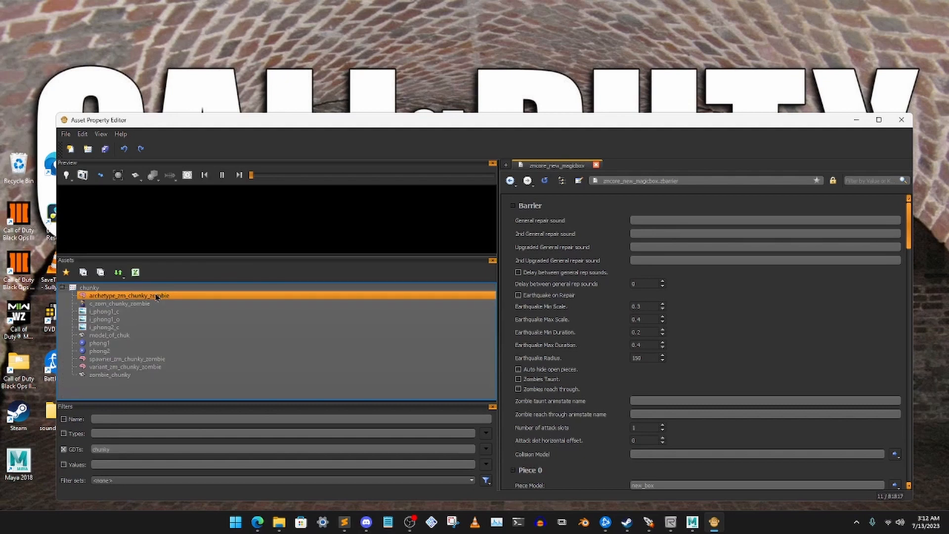
{"action": "left_click", "coordinate": [156, 296]}
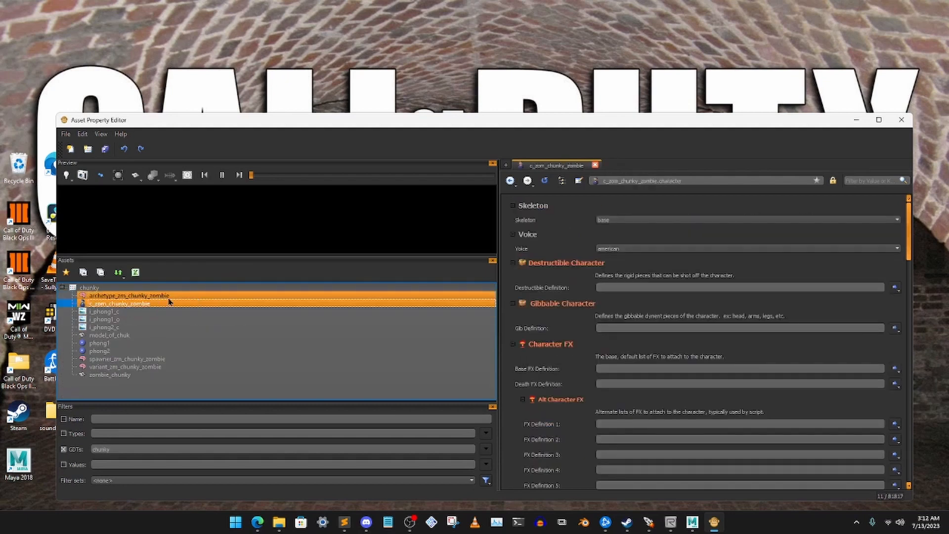
{"action": "left_click", "coordinate": [124, 296]}
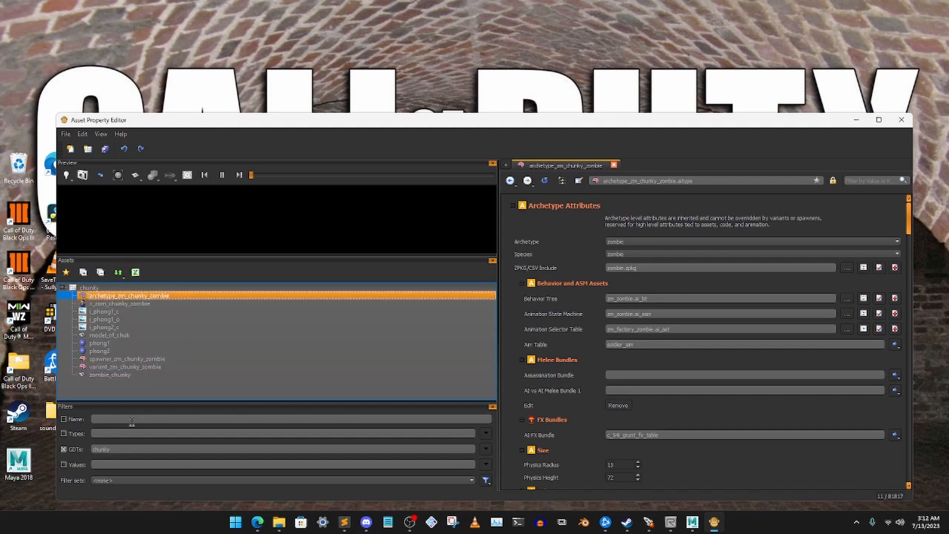
- Create a new GDT file named fall_guys in the model_export\custom_models\zombies folder
{"action": "left_click_drag", "start_coordinate": [453, 124], "coordinate": [439, 156]}
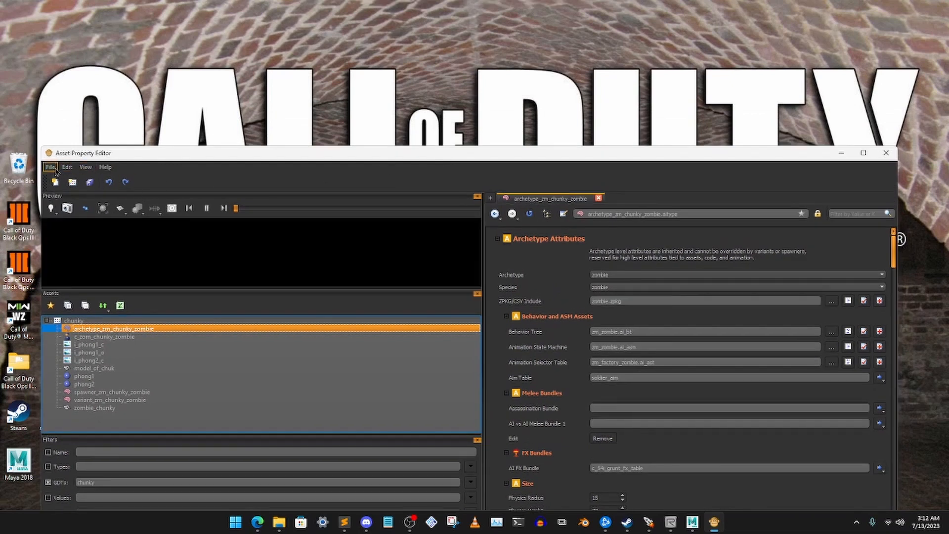
{"action": "left_click", "coordinate": [50, 168]}
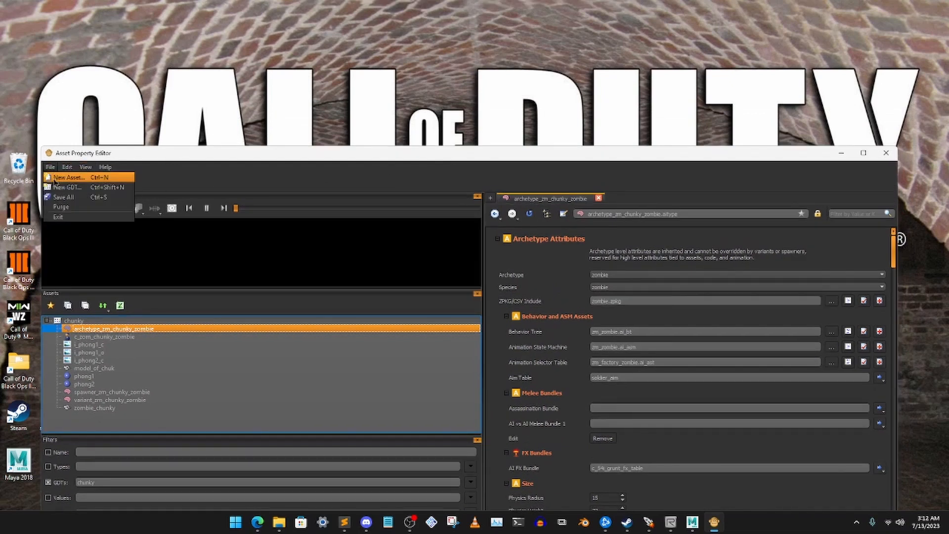
{"action": "left_click", "coordinate": [93, 190]}
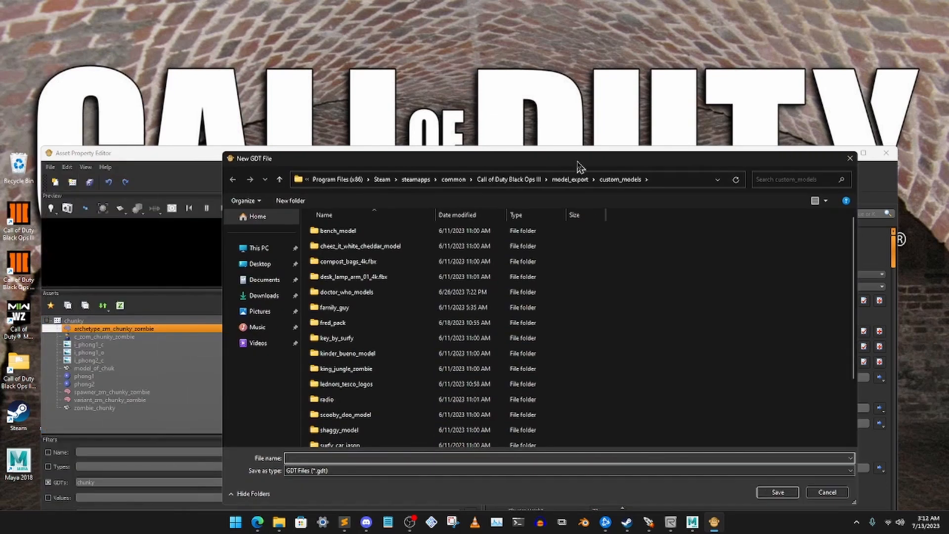
{"action": "scroll", "coordinate": [388, 402], "scroll_direction": "down", "scroll_amount": 2}
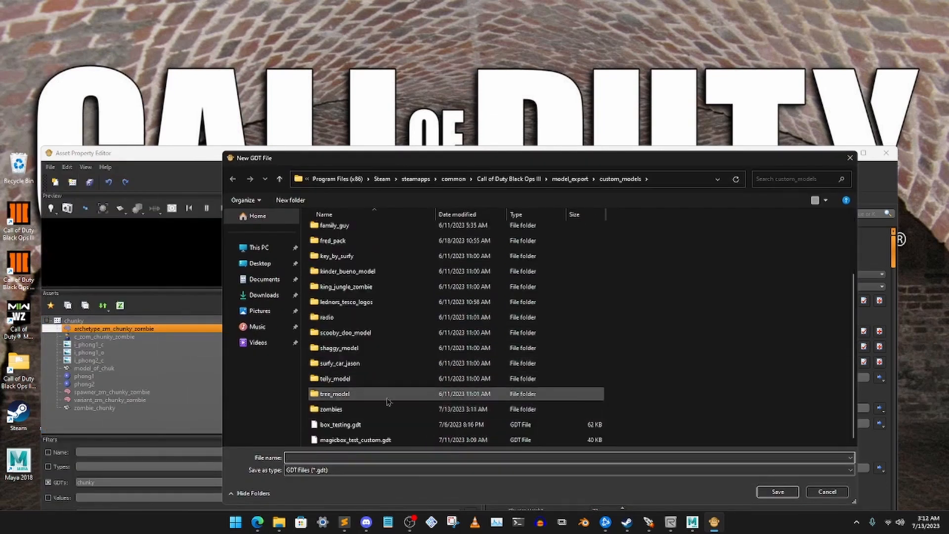
{"action": "double_click", "coordinate": [346, 409]}
{"action": "left_click", "coordinate": [366, 458]}
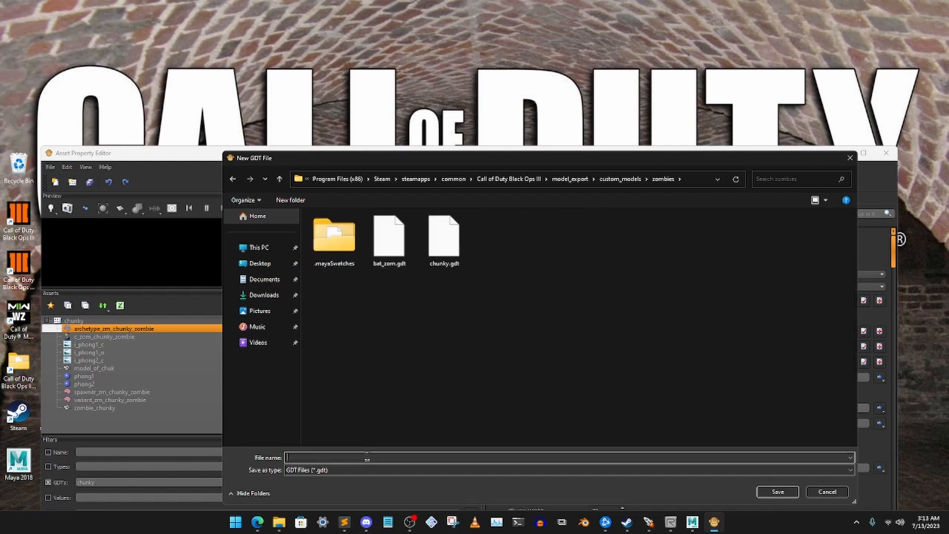
{"action": "type", "text": "fa"}
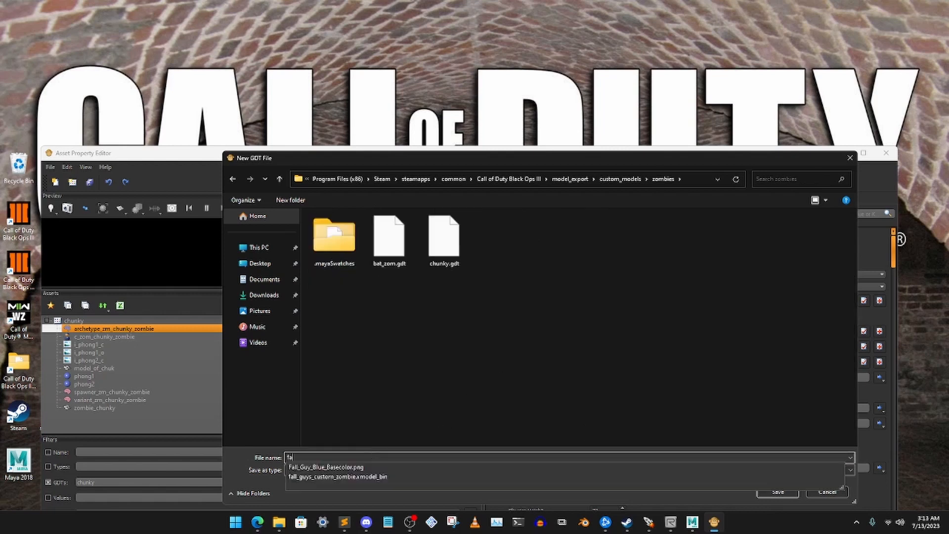
{"action": "type", "text": "ll_guys"}
{"action": "left_click", "coordinate": [395, 432]}
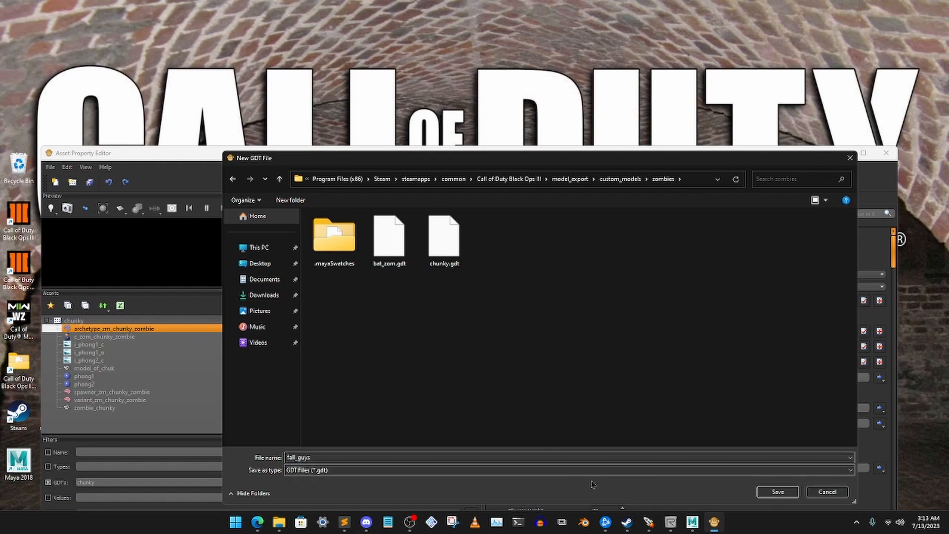
{"action": "left_click", "coordinate": [774, 493]}
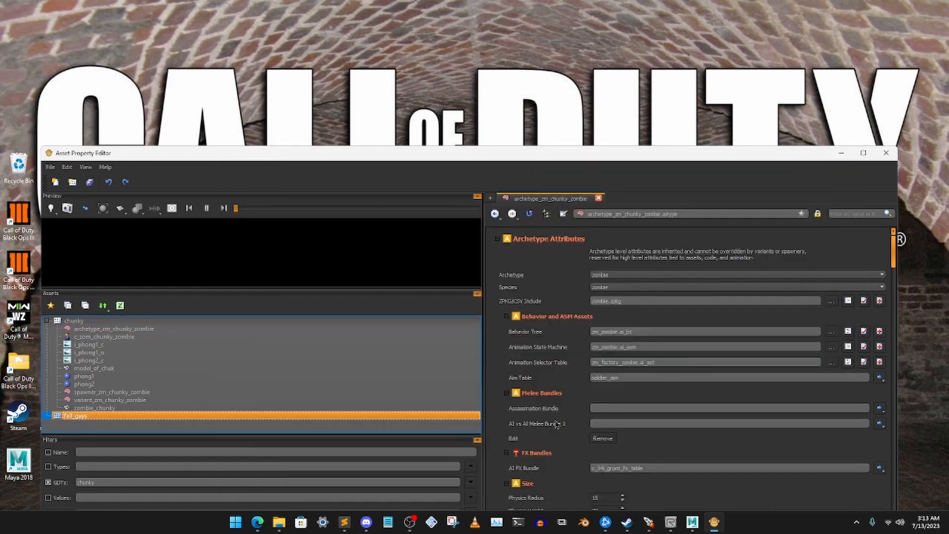
- Filter the assets to the fall_guys GDT and add an xmodel asset named fall_guy to it
{"action": "left_click", "coordinate": [129, 415]}
{"action": "double_click", "coordinate": [96, 418]}
{"action": "right_click", "coordinate": [88, 322]}
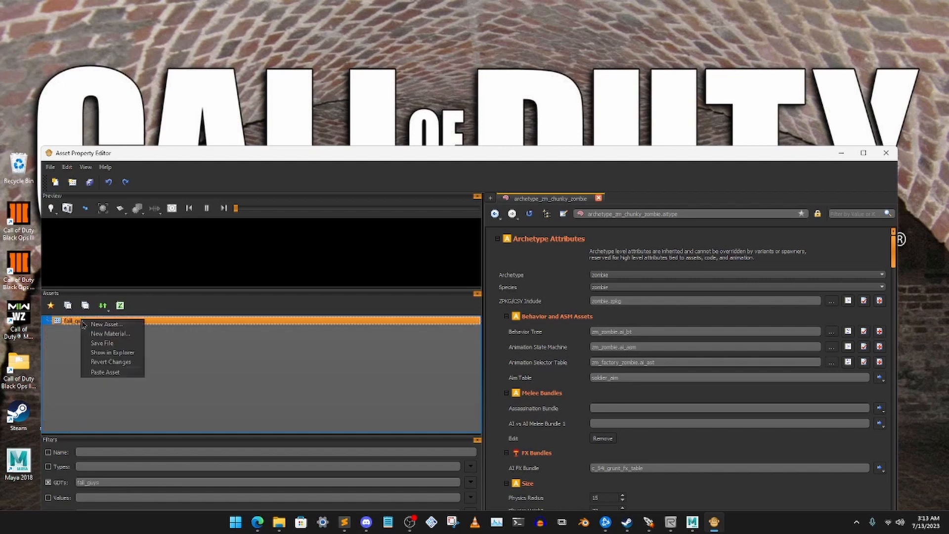
{"action": "left_click", "coordinate": [99, 325]}
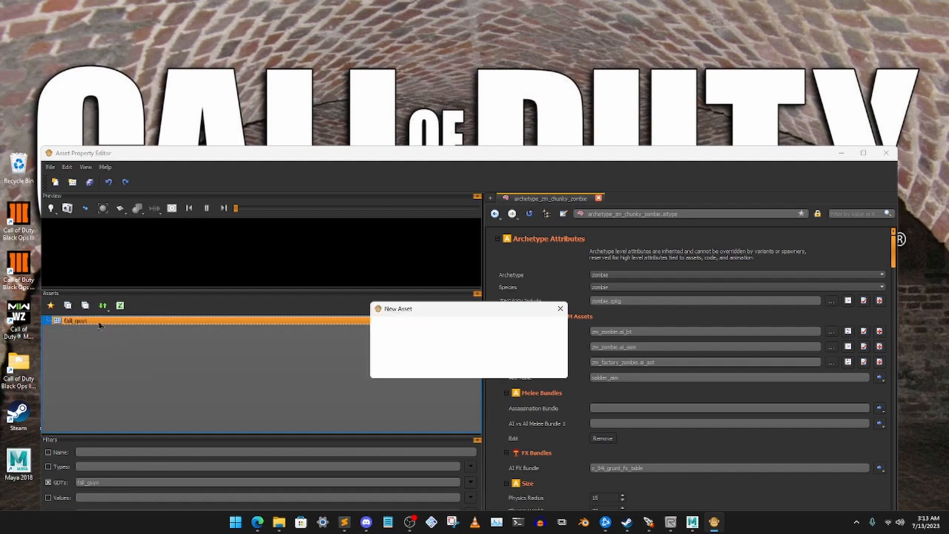
{"action": "left_click", "coordinate": [450, 340]}
{"action": "scroll", "coordinate": [458, 388], "scroll_direction": "down", "scroll_amount": 3}
{"action": "scroll", "coordinate": [457, 388], "scroll_direction": "down", "scroll_amount": 5}
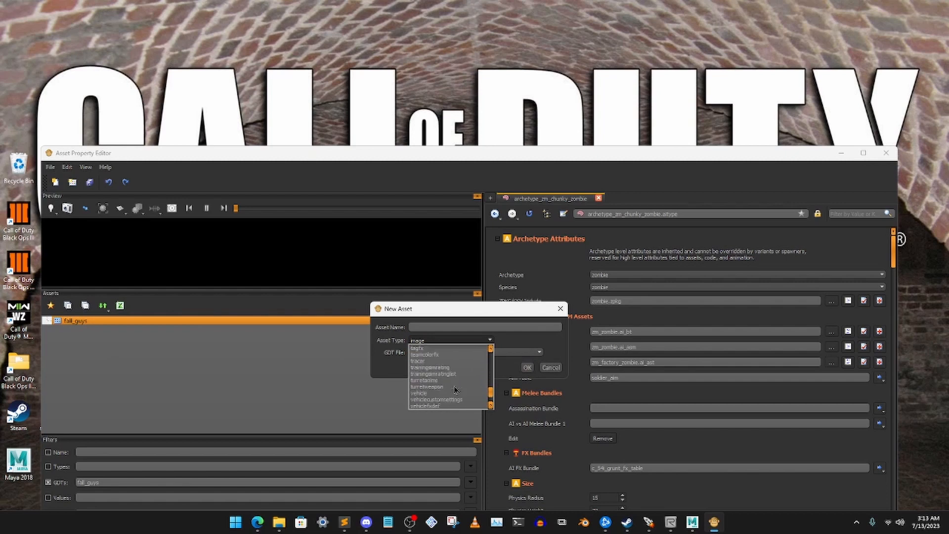
{"action": "left_click", "coordinate": [434, 394]}
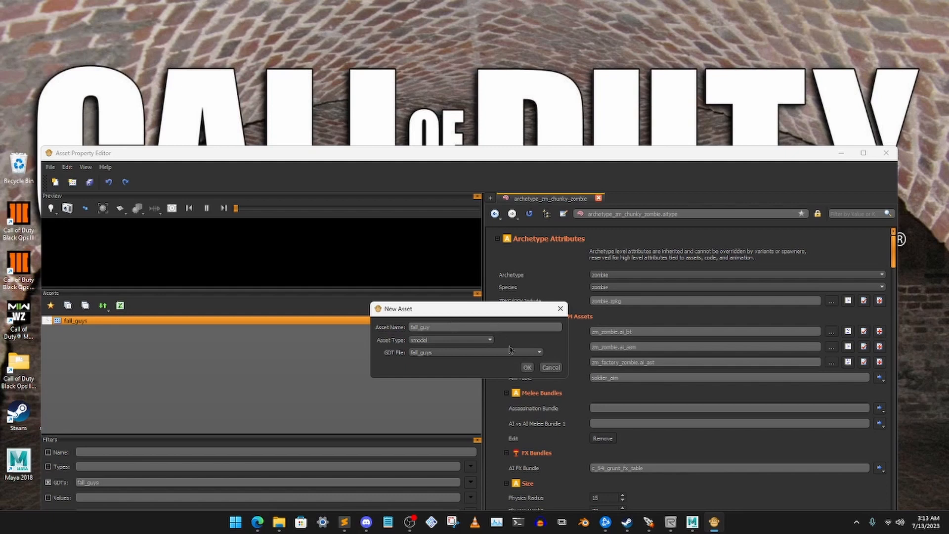
{"action": "left_click", "coordinate": [527, 367]}
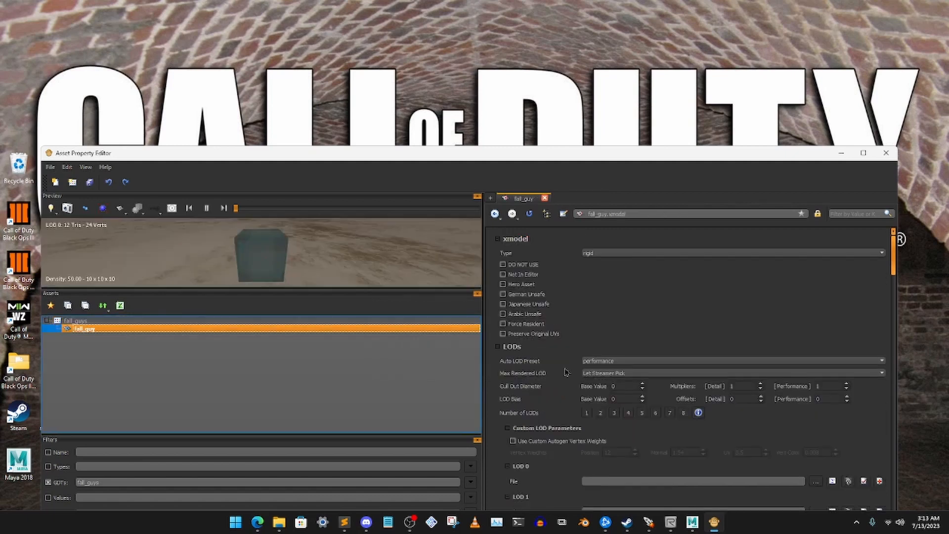
- Set the fall_guy xmodel's type to animated and its number of LODs to 1
{"action": "left_click", "coordinate": [617, 254]}
{"action": "left_click", "coordinate": [617, 268]}
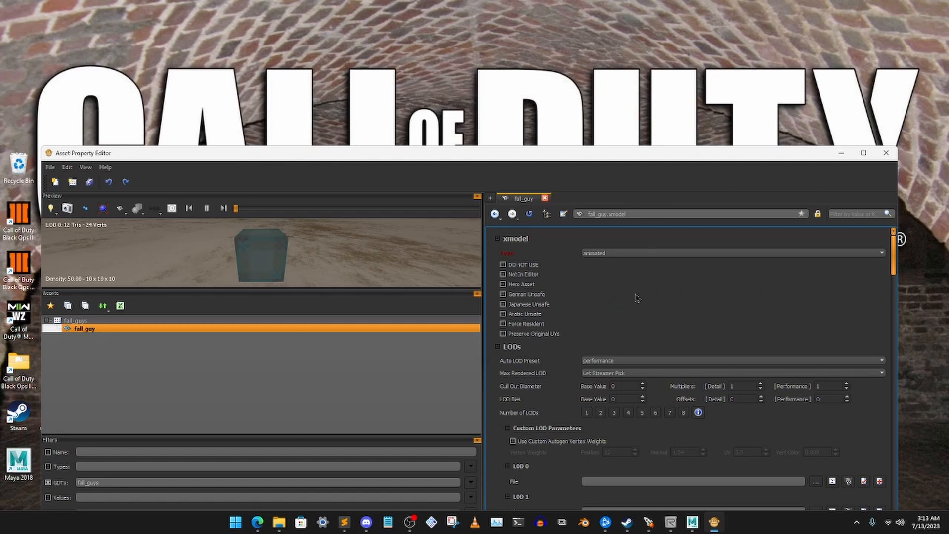
{"action": "scroll", "coordinate": [637, 299], "scroll_direction": "down", "scroll_amount": 3}
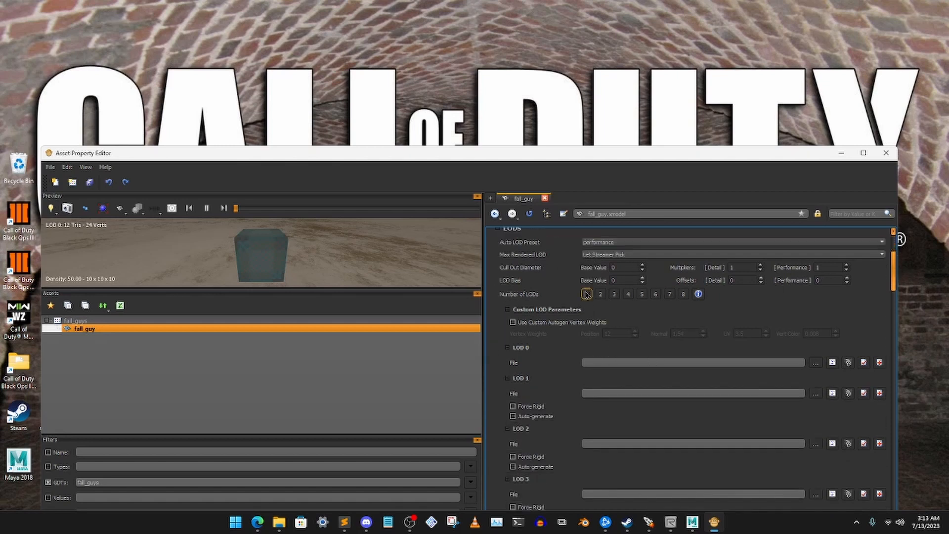
{"action": "left_click", "coordinate": [586, 294]}
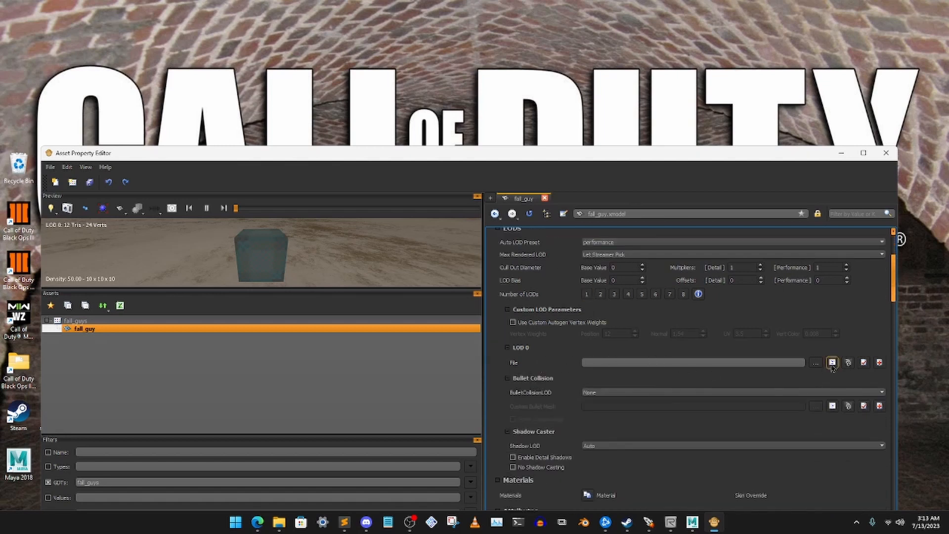
- Assign custom_models\zombies\fall_guys_custom_zombie.xmodel_bin as the LOD 0 file and frame the whole model in the preview
{"action": "left_click", "coordinate": [816, 362]}
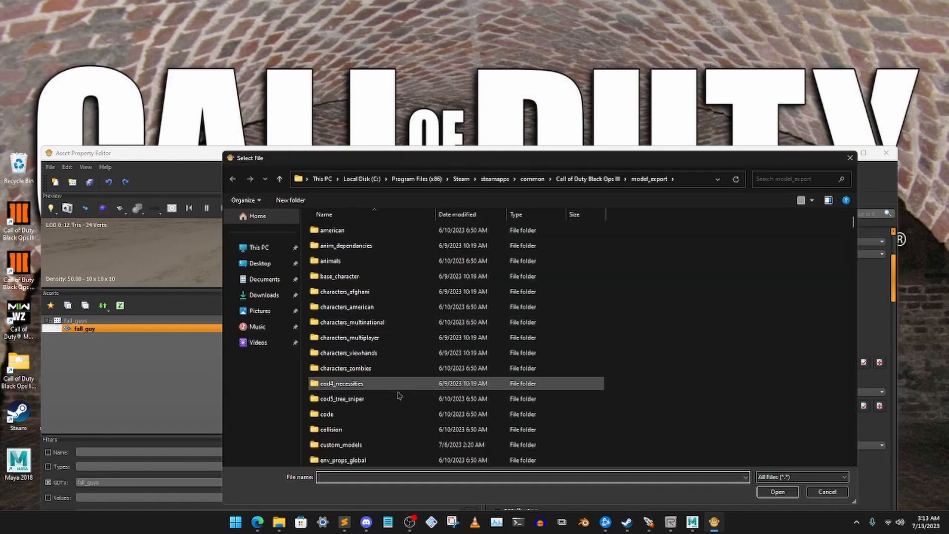
{"action": "double_click", "coordinate": [397, 449]}
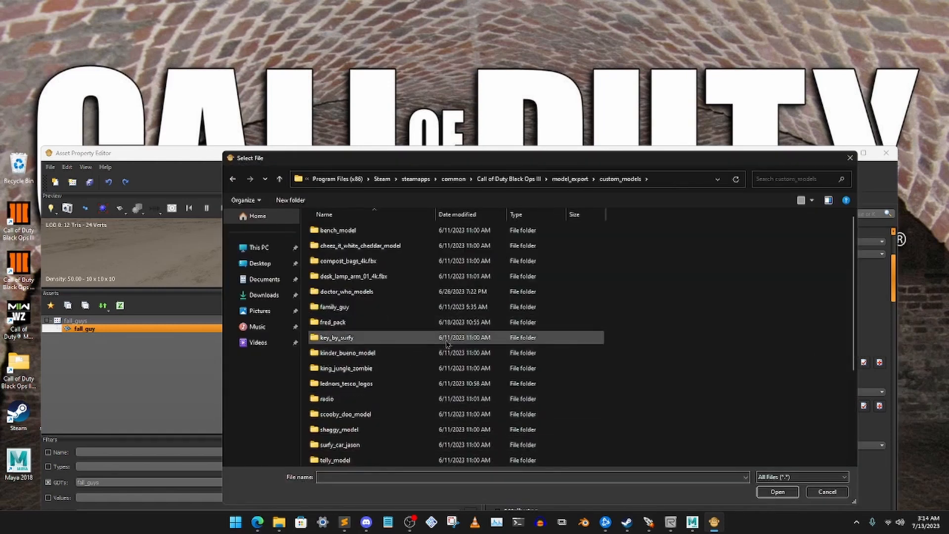
{"action": "scroll", "coordinate": [380, 376], "scroll_direction": "down", "scroll_amount": 3}
{"action": "double_click", "coordinate": [369, 413]}
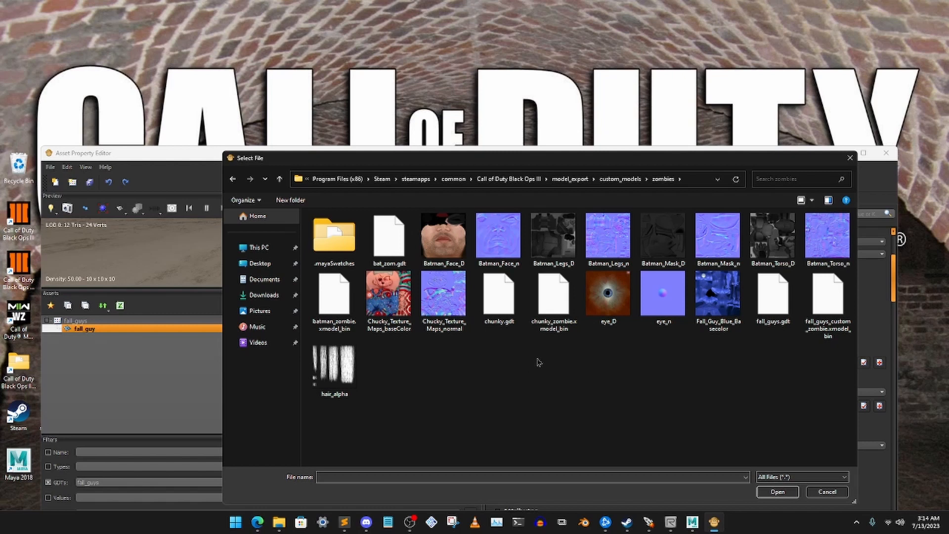
{"action": "left_click", "coordinate": [830, 335]}
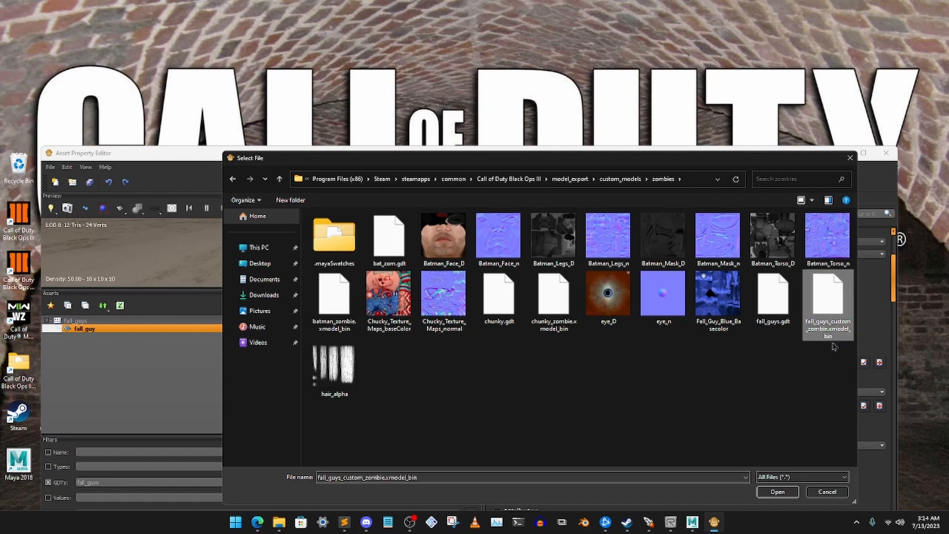
{"action": "left_click", "coordinate": [775, 492]}
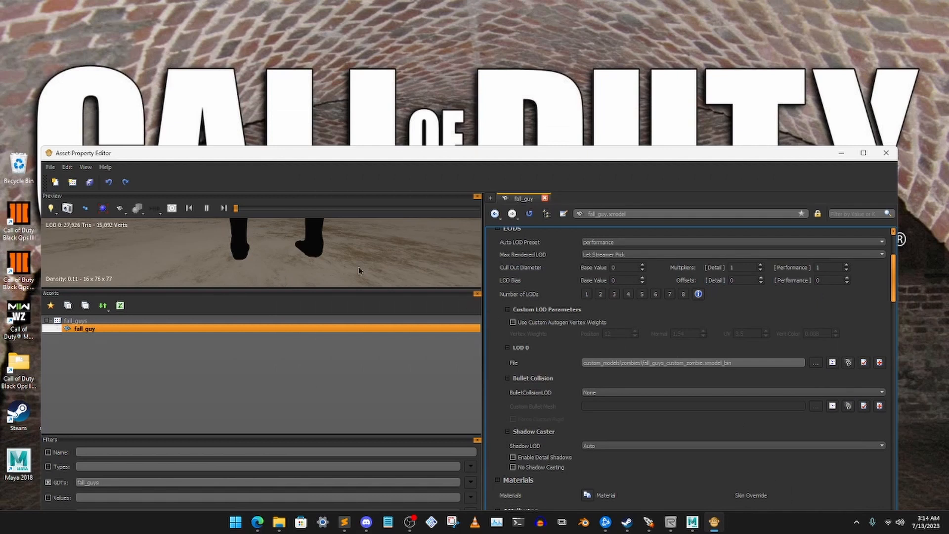
{"action": "right_click_drag", "start_coordinate": [308, 258], "coordinate": [273, 259]}
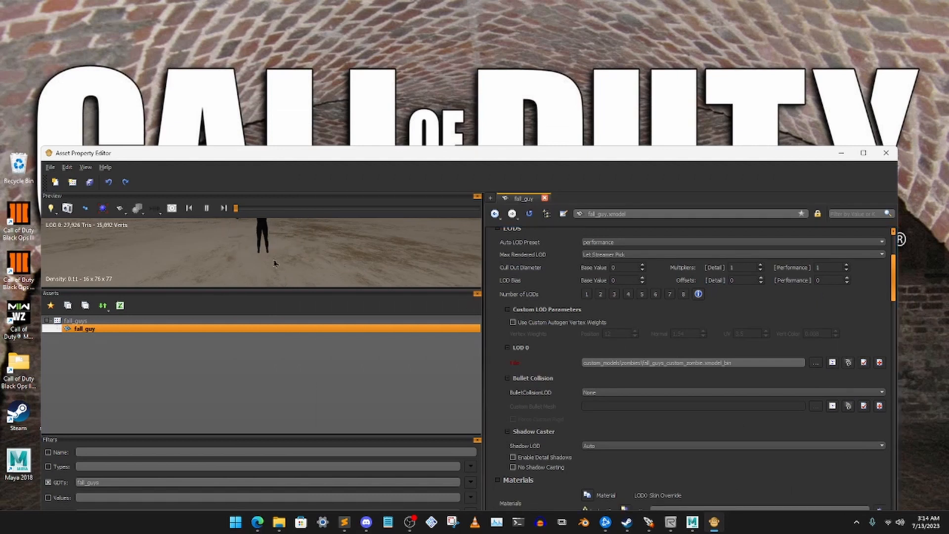
{"action": "left_click_drag", "start_coordinate": [274, 259], "coordinate": [222, 260]}
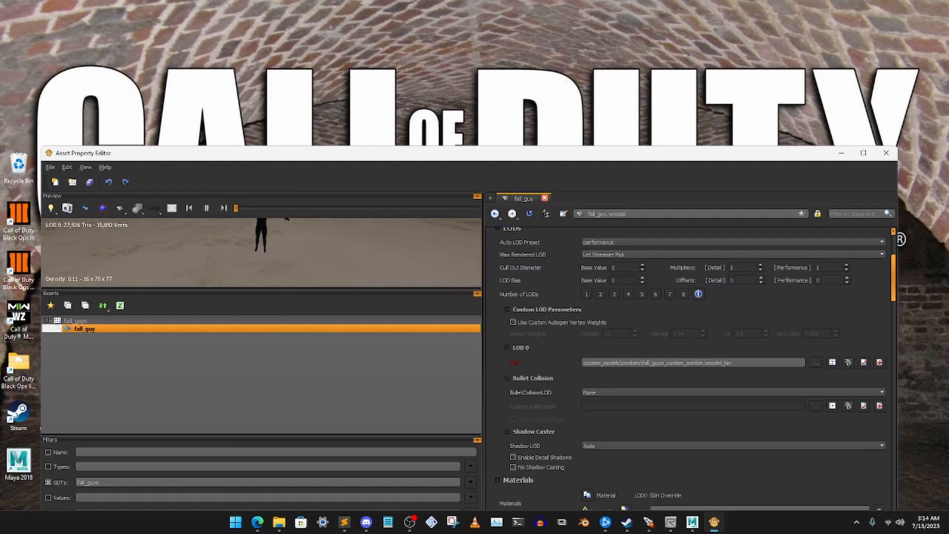
{"action": "middle_click_drag", "start_coordinate": [261, 239], "coordinate": [256, 267]}
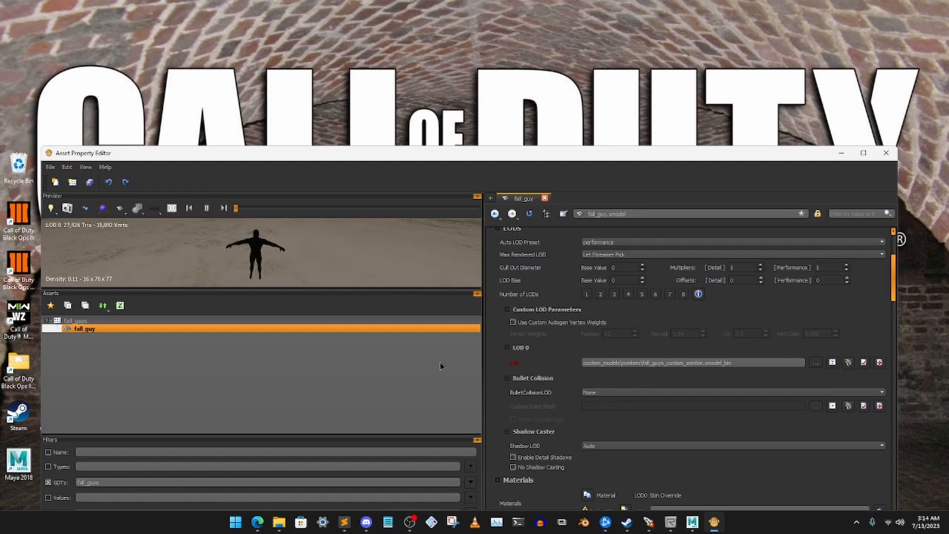
- Create the missing lambert2 material for the fall_guy xmodel
{"action": "scroll", "coordinate": [622, 420], "scroll_direction": "down", "scroll_amount": 3}
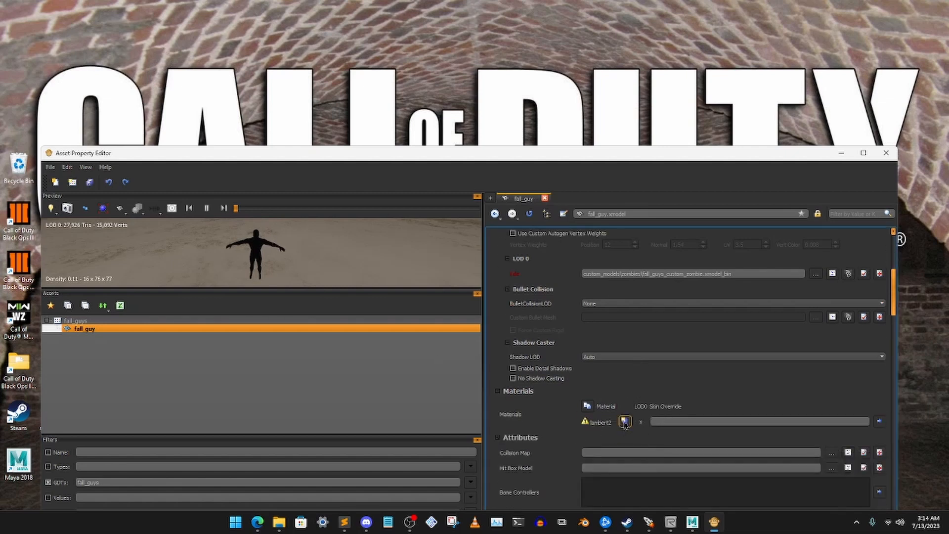
{"action": "left_click", "coordinate": [625, 422]}
{"action": "left_click", "coordinate": [526, 367]}
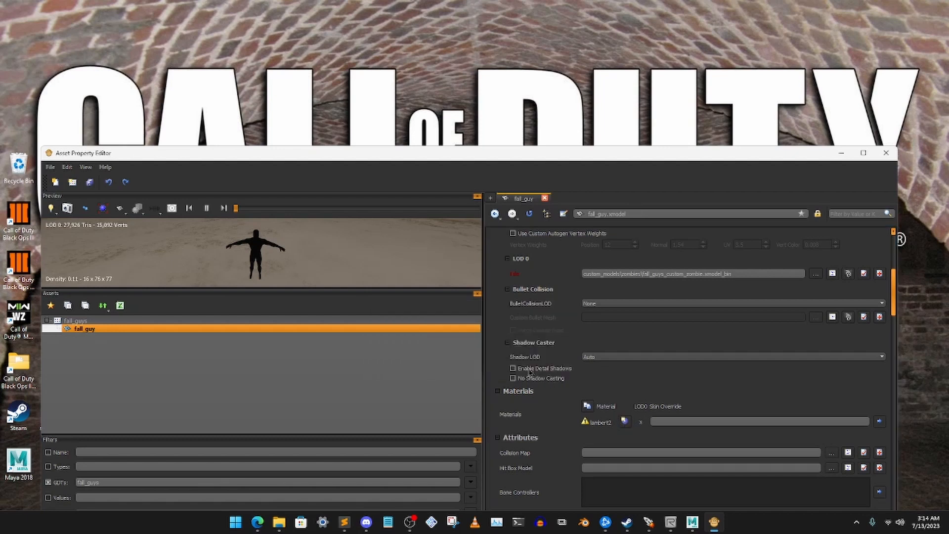
- Set the lambert2 material's type to lit_alphatest, its surface type to rubber and its gloss range to <full>
{"action": "left_click", "coordinate": [608, 267]}
{"action": "scroll", "coordinate": [673, 358], "scroll_direction": "down", "scroll_amount": 10}
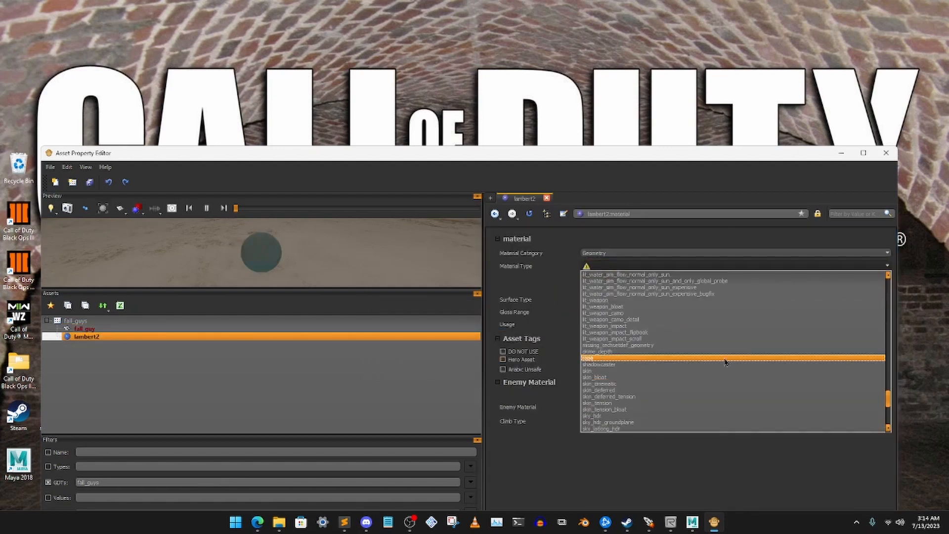
{"action": "scroll", "coordinate": [673, 358], "scroll_direction": "up", "scroll_amount": 15}
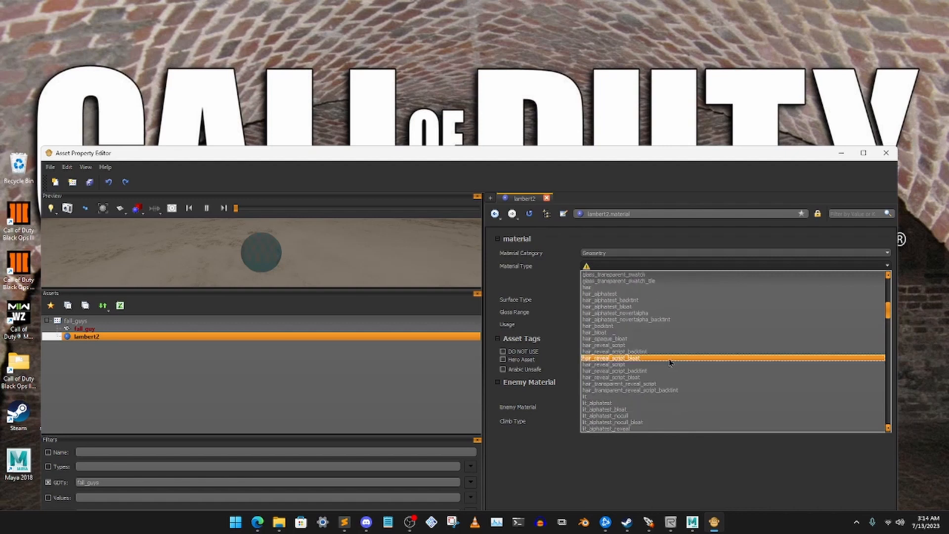
{"action": "left_click", "coordinate": [609, 384]}
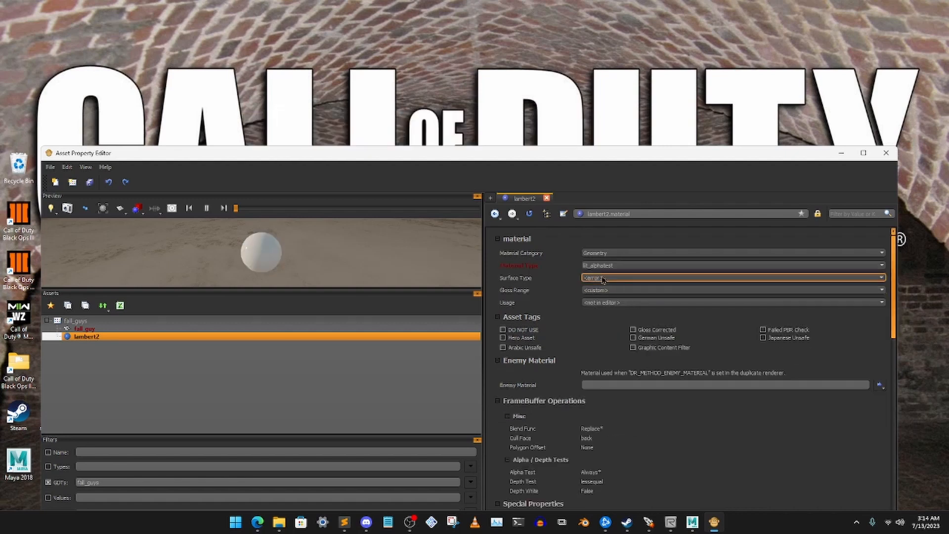
{"action": "left_click", "coordinate": [605, 278]}
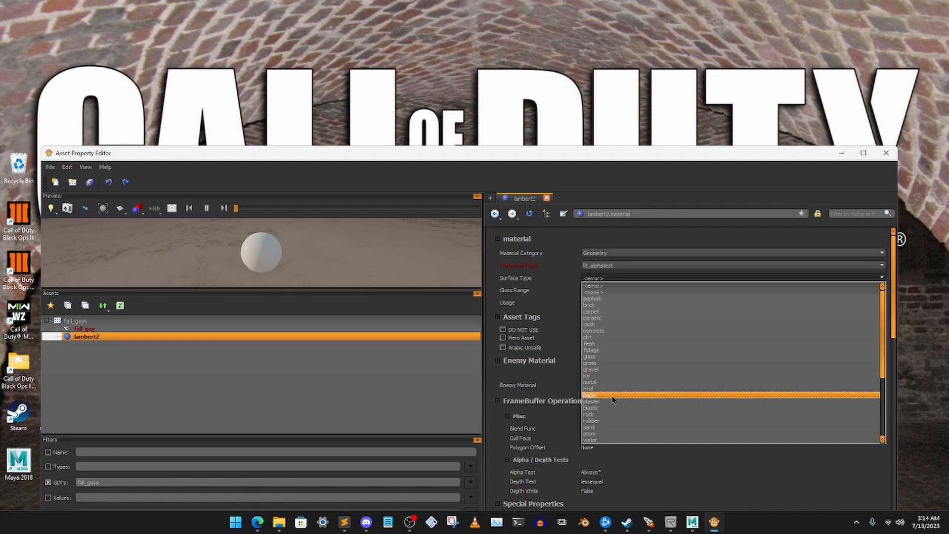
{"action": "left_click", "coordinate": [604, 421]}
{"action": "left_click", "coordinate": [617, 291]}
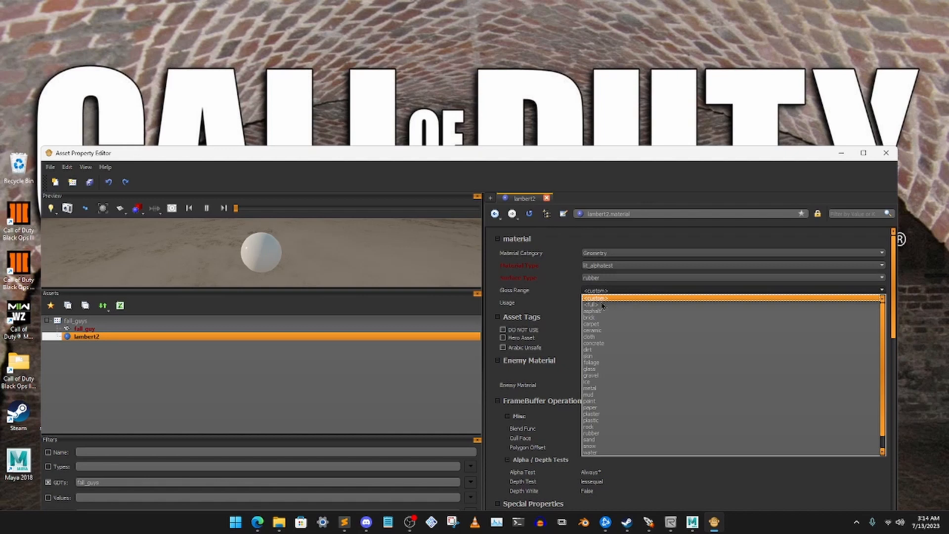
{"action": "left_click", "coordinate": [602, 305]}
- Create a new color map image asset for the lambert2 material
{"action": "scroll", "coordinate": [680, 379], "scroll_direction": "down", "scroll_amount": 10}
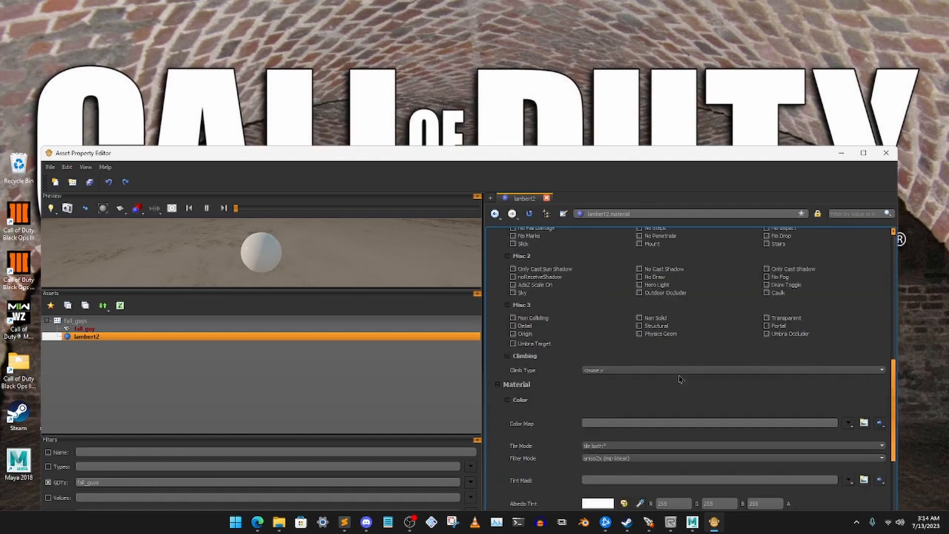
{"action": "scroll", "coordinate": [680, 379], "scroll_direction": "down", "scroll_amount": 1}
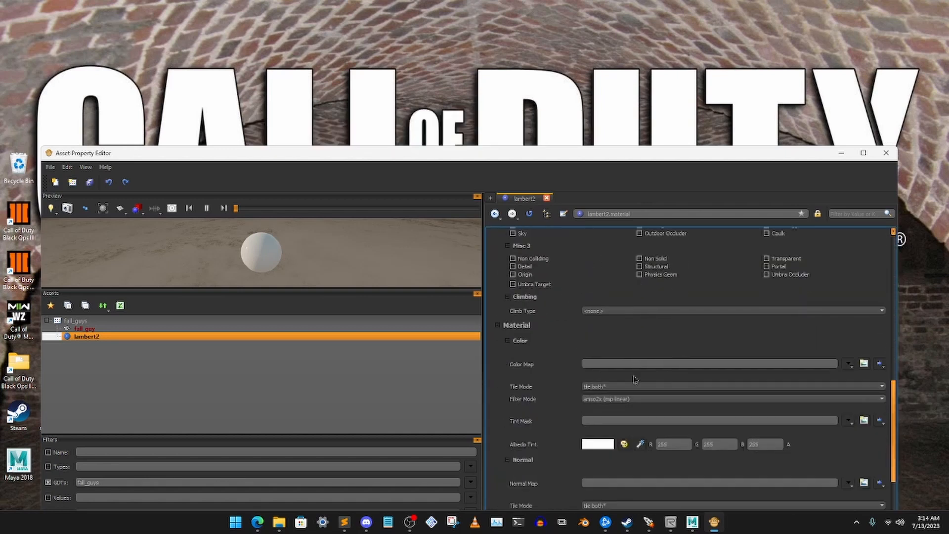
{"action": "left_click", "coordinate": [864, 364]}
{"action": "left_click", "coordinate": [527, 369]}
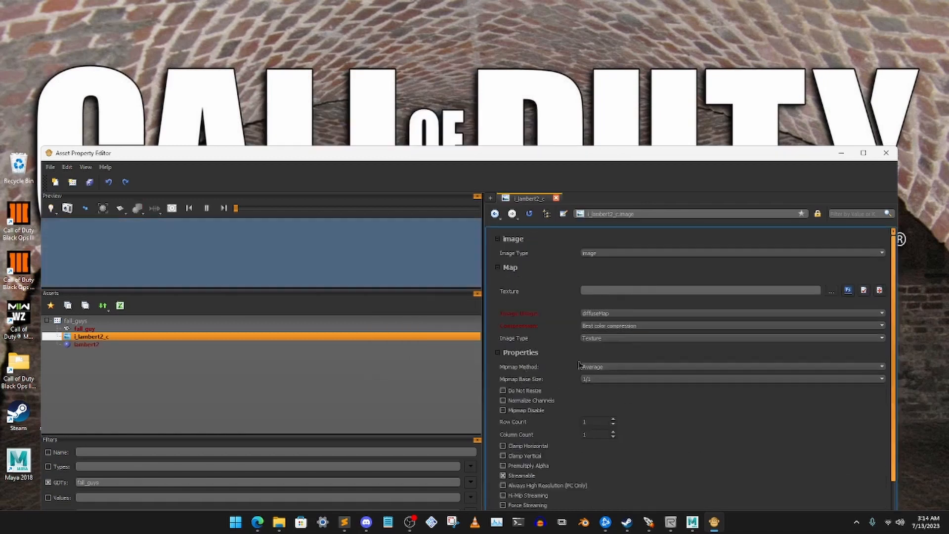
- Browse for the color map's texture file in the Call of Duty Black Ops III folder model_export\custom_models\zombies
{"action": "left_click", "coordinate": [831, 292]}
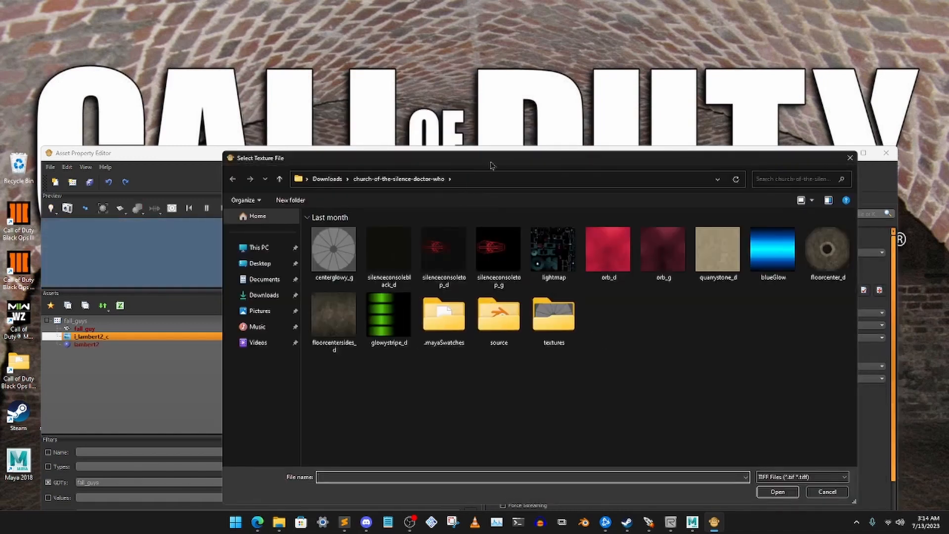
{"action": "left_click_drag", "start_coordinate": [492, 165], "coordinate": [467, 164]}
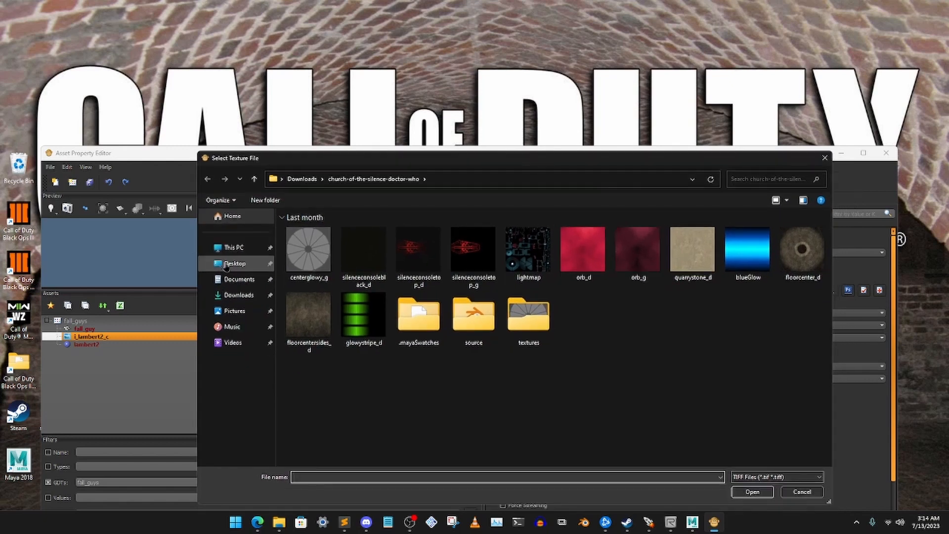
{"action": "left_click", "coordinate": [226, 265]}
{"action": "double_click", "coordinate": [473, 247]}
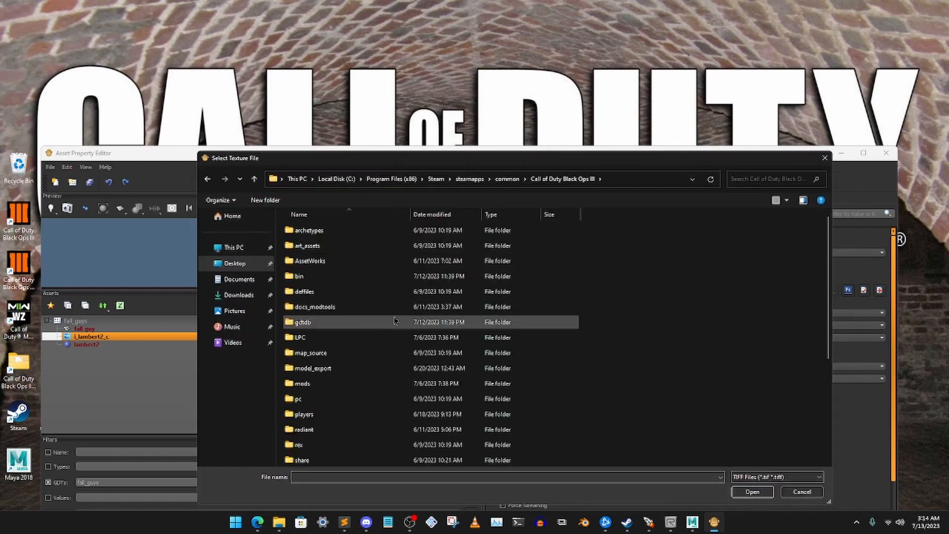
{"action": "scroll", "coordinate": [394, 321], "scroll_direction": "down", "scroll_amount": 2}
{"action": "double_click", "coordinate": [328, 292]}
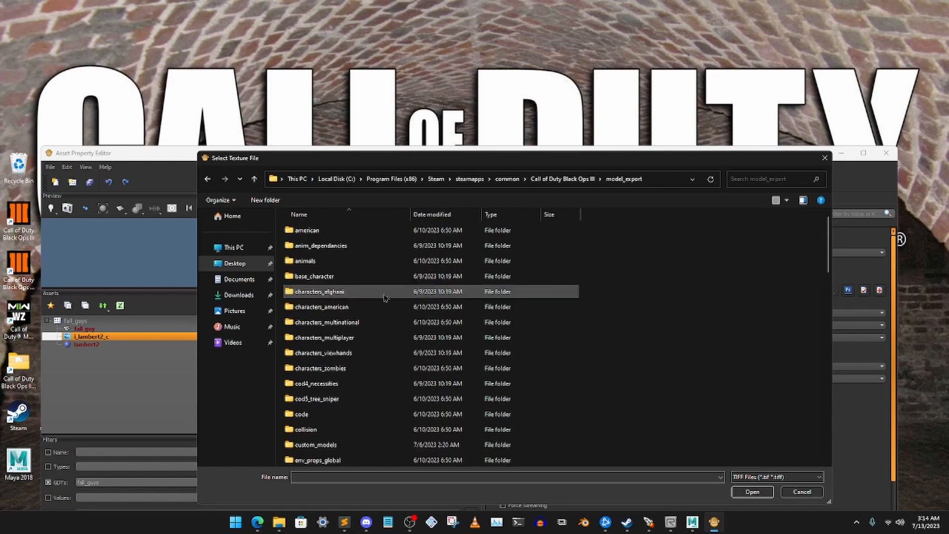
{"action": "scroll", "coordinate": [392, 345], "scroll_direction": "down", "scroll_amount": 1}
{"action": "double_click", "coordinate": [435, 366]}
{"action": "scroll", "coordinate": [435, 366], "scroll_direction": "down", "scroll_amount": 1}
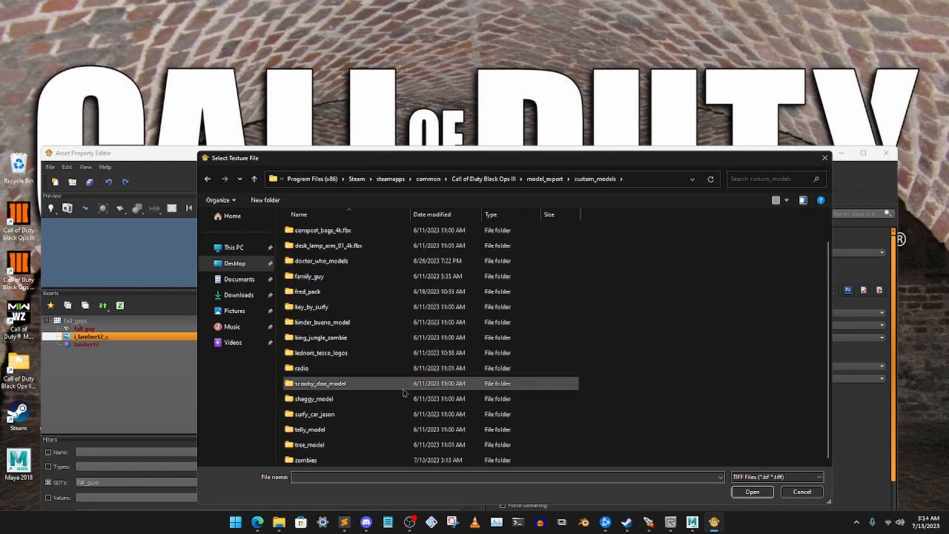
{"action": "double_click", "coordinate": [445, 459]}
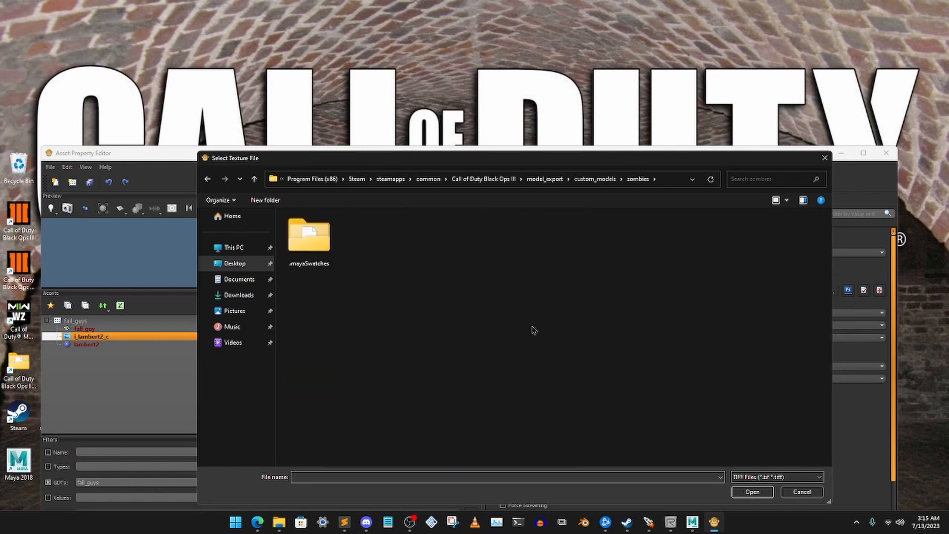
- List the PNG files and assign Fall_Guy_Blue_Basecolor.png as the i_lambert2_c image's texture
{"action": "left_click", "coordinate": [759, 477]}
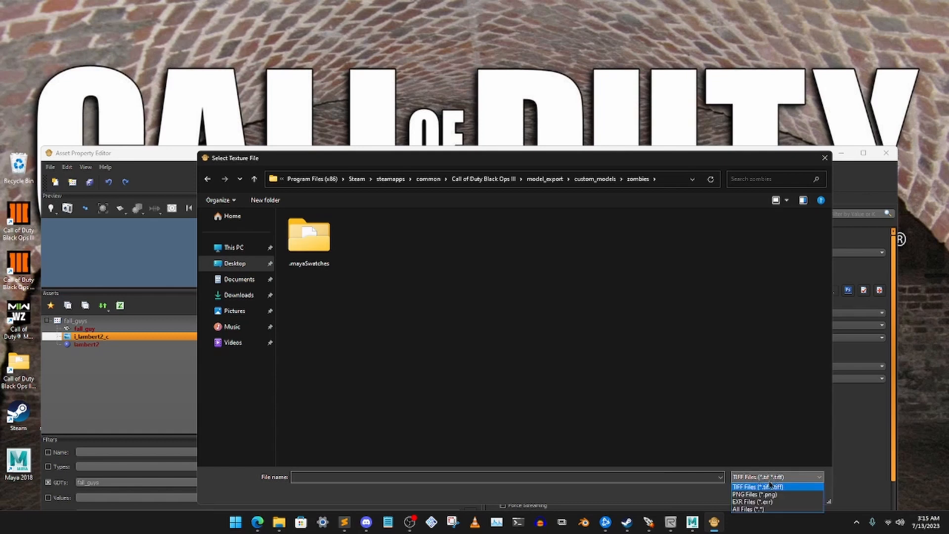
{"action": "left_click", "coordinate": [763, 494]}
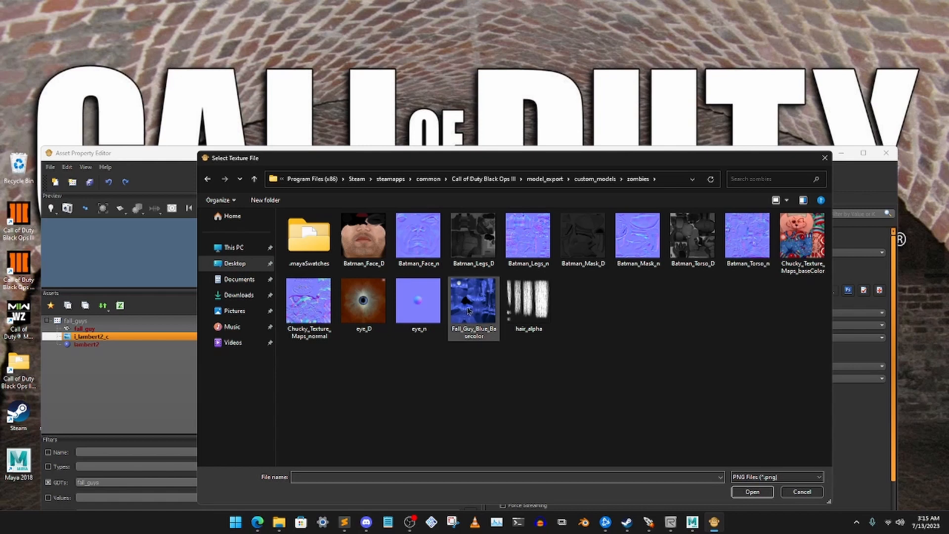
{"action": "left_click", "coordinate": [470, 309]}
{"action": "left_click", "coordinate": [751, 491]}
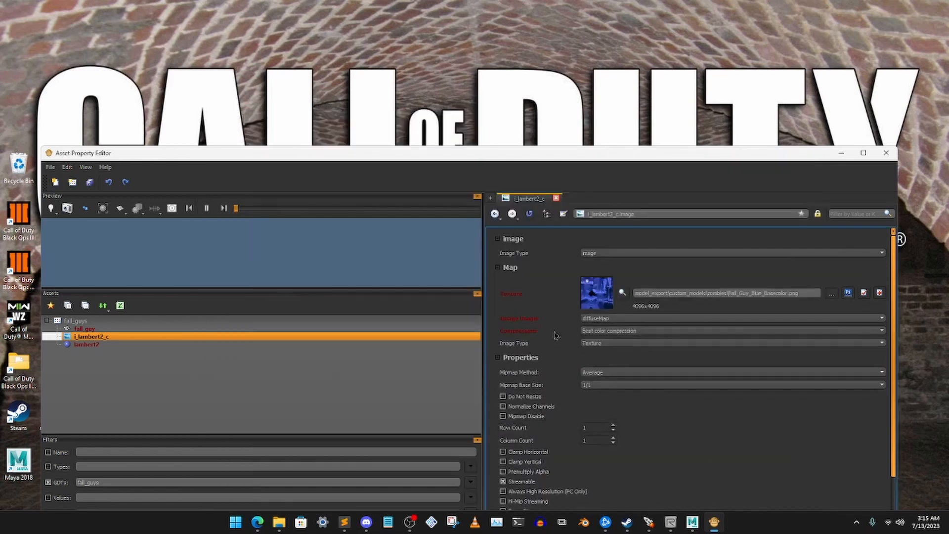
- Open the fall_guy xmodel and inspect its textured body up close in the preview
{"action": "left_click", "coordinate": [94, 330], "text": "ctrl"}
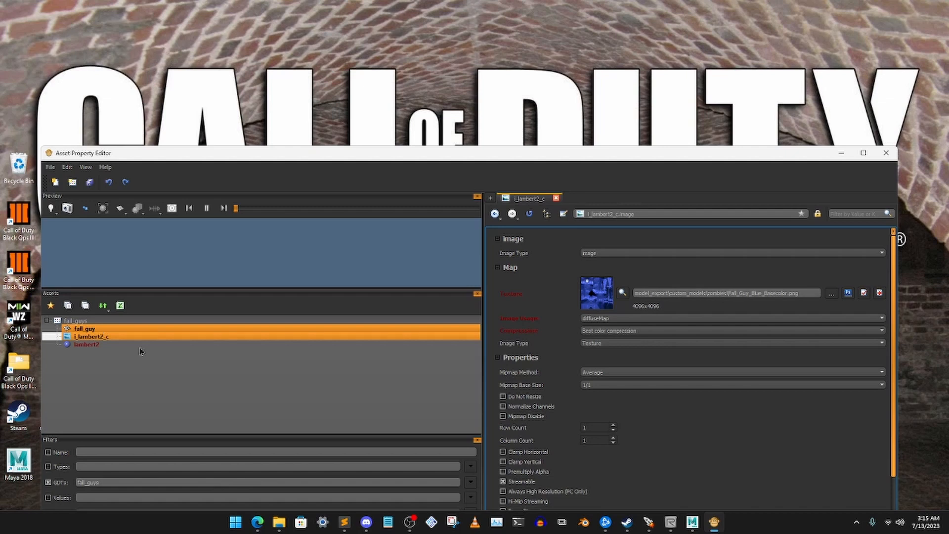
{"action": "left_click", "coordinate": [151, 329]}
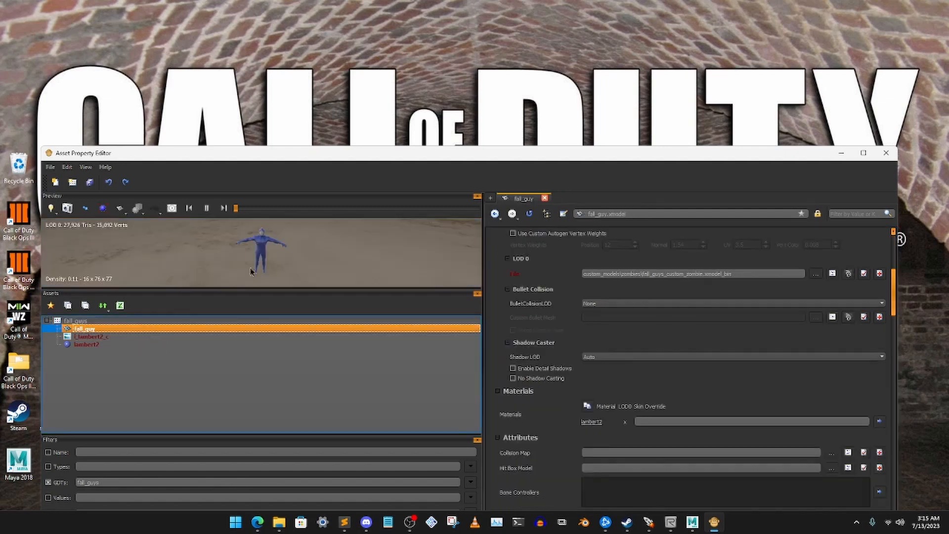
{"action": "right_click_drag", "start_coordinate": [256, 258], "coordinate": [265, 241], "text": "alt"}
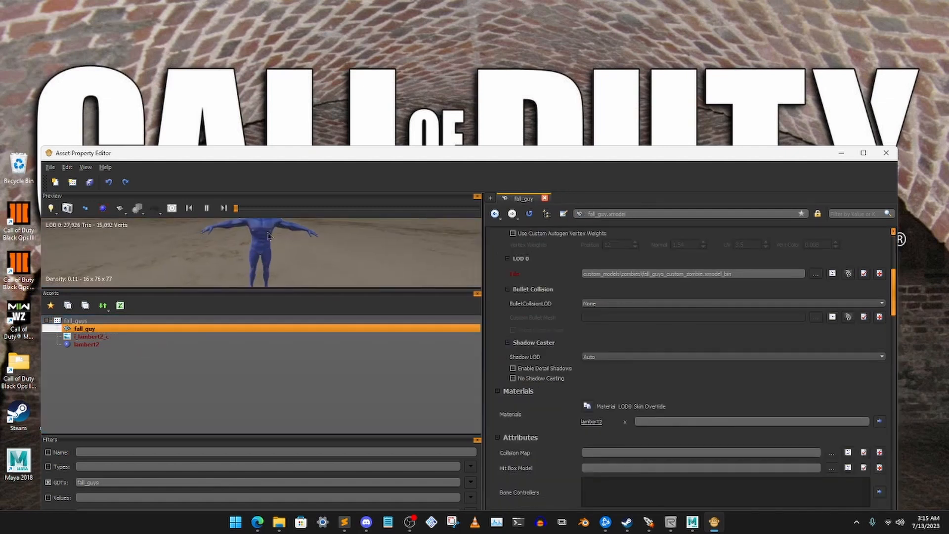
{"action": "middle_click_drag", "start_coordinate": [268, 232], "coordinate": [267, 277], "text": "alt"}
{"action": "mouse_move", "coordinate": [267, 276]}
{"action": "right_mouse_down", "text": "alt"}
{"action": "mouse_move", "coordinate": [268, 230]}
{"action": "mouse_move", "coordinate": [269, 272]}
{"action": "right_mouse_up", "text": "alt"}
{"action": "middle_click_drag", "start_coordinate": [273, 277], "coordinate": [277, 243], "text": "alt"}
{"action": "mouse_move", "coordinate": [277, 242]}
{"action": "right_mouse_down", "text": "alt"}
{"action": "mouse_move", "coordinate": [275, 264]}
{"action": "mouse_move", "coordinate": [285, 256]}
{"action": "right_mouse_up", "text": "alt"}
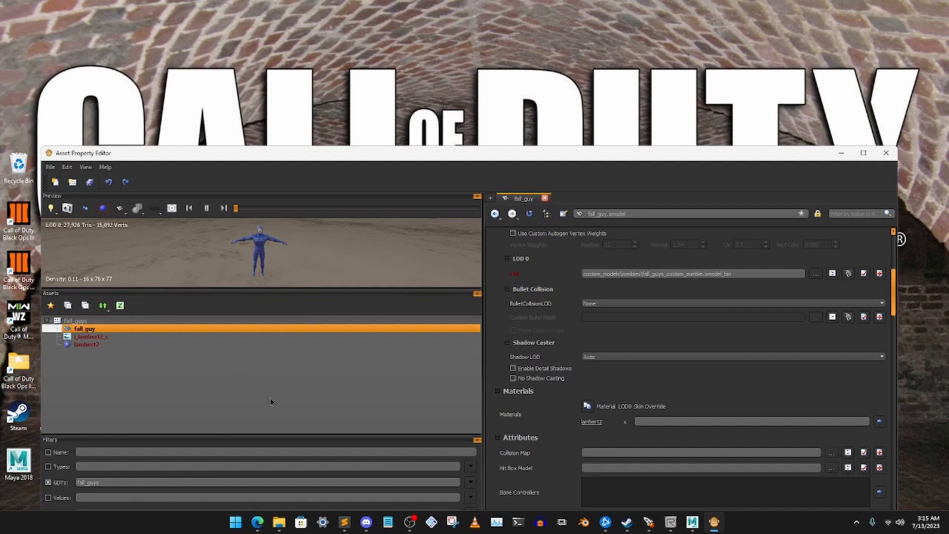
- Look over the fall_guy xmodel's properties and save the changes to the fall_guys GDT
{"action": "scroll", "coordinate": [635, 381], "scroll_direction": "down", "scroll_amount": 10}
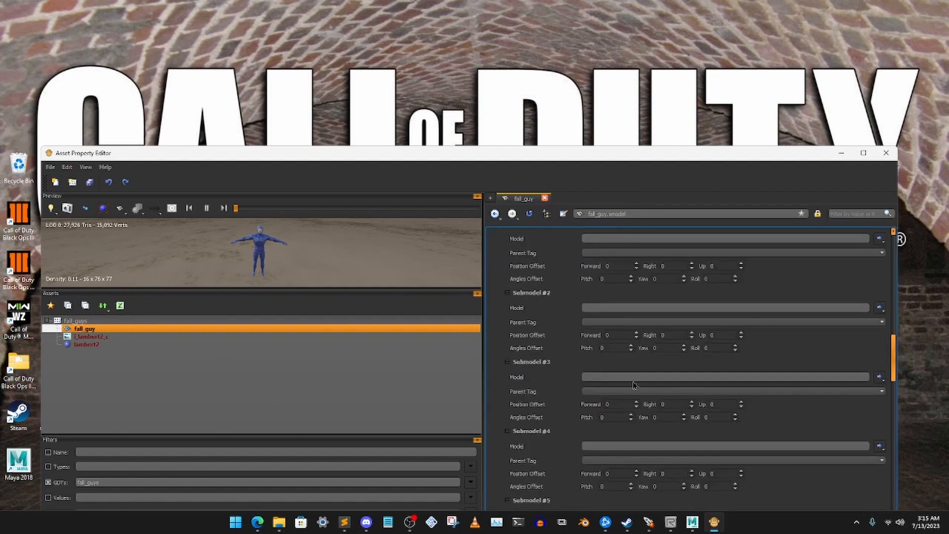
{"action": "scroll", "coordinate": [634, 384], "scroll_direction": "up", "scroll_amount": 3}
{"action": "scroll", "coordinate": [635, 386], "scroll_direction": "up", "scroll_amount": 3}
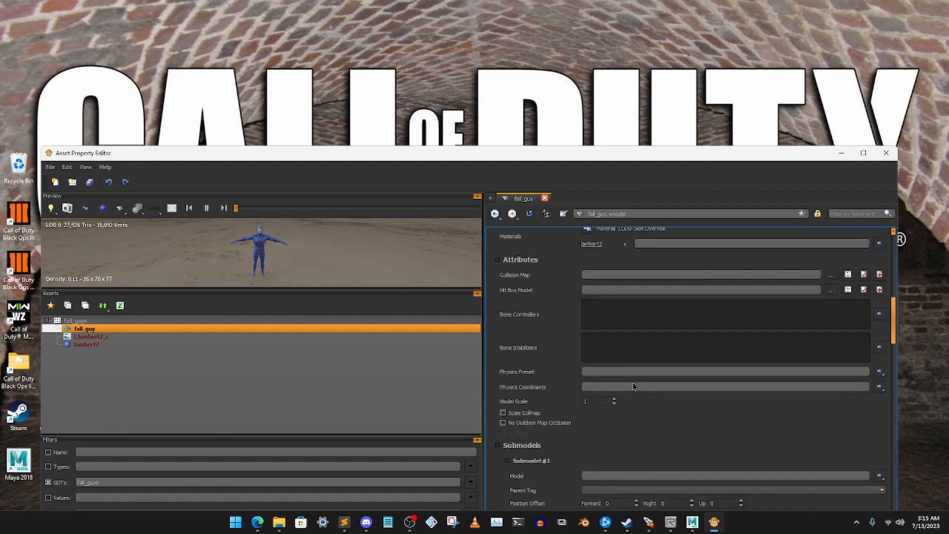
{"action": "scroll", "coordinate": [633, 385], "scroll_direction": "down", "scroll_amount": 5}
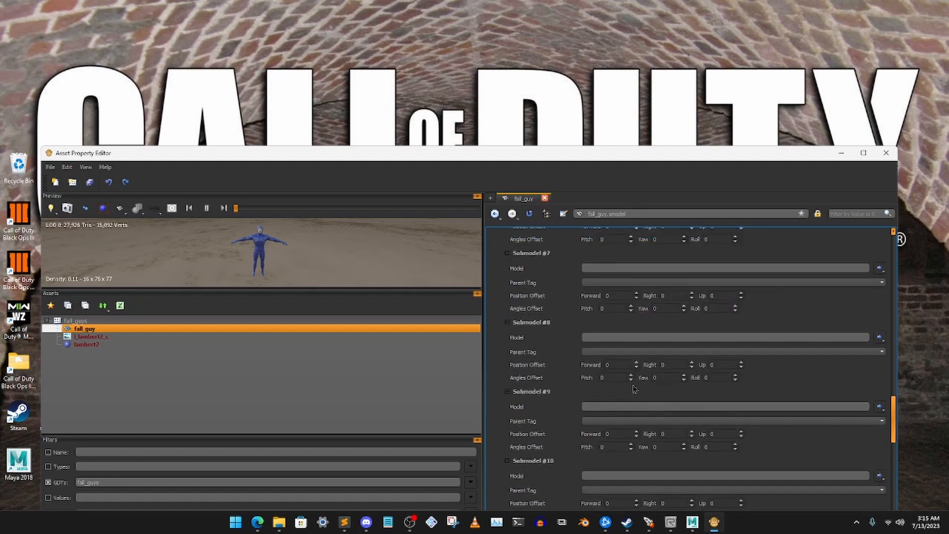
{"action": "scroll", "coordinate": [633, 384], "scroll_direction": "up", "scroll_amount": 12}
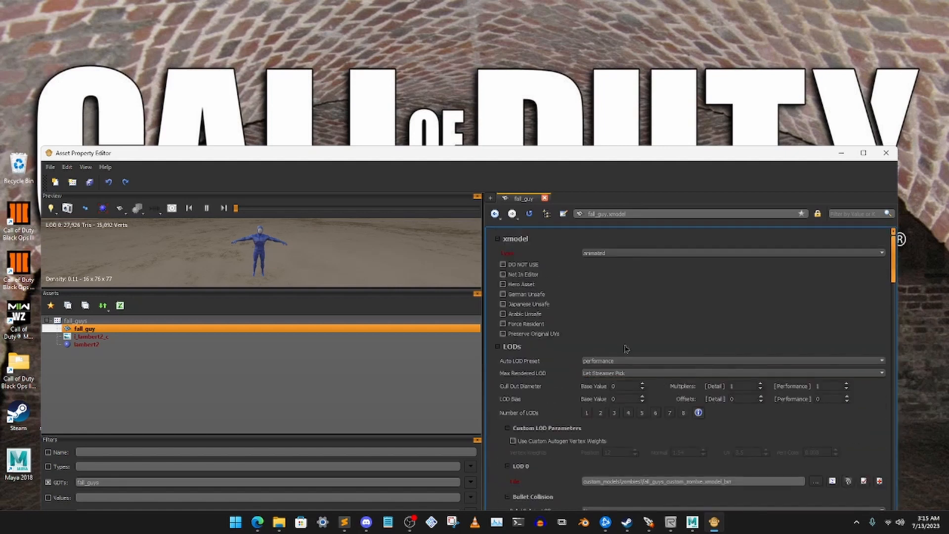
{"action": "left_click", "coordinate": [240, 378]}
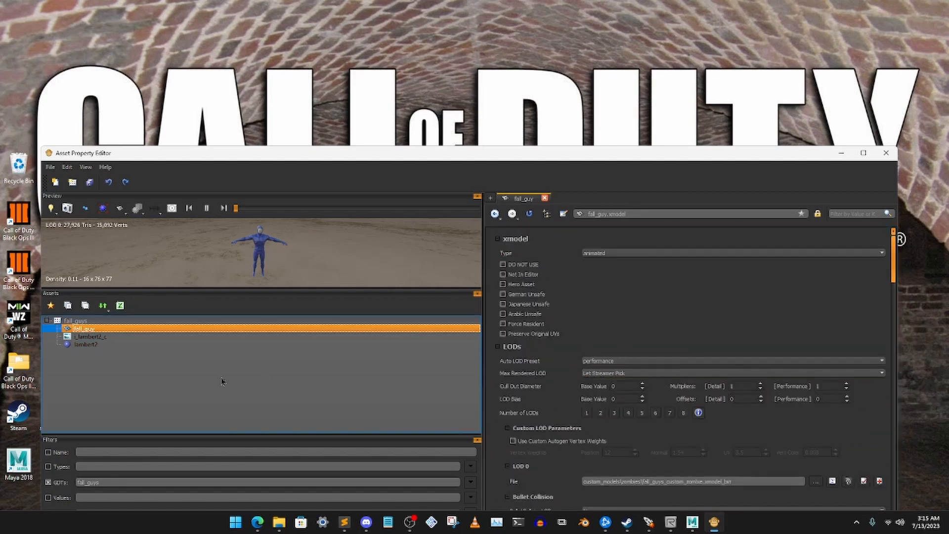
- Clear the GDT filter and expand the archetypes GDT down to the factory zombie's variant and spawner
{"action": "double_click", "coordinate": [88, 482]}
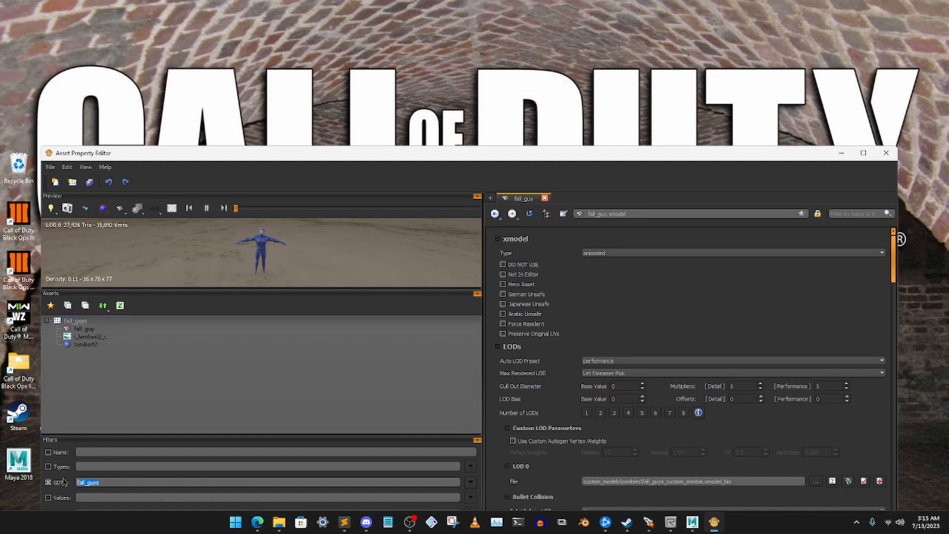
{"action": "key", "text": "BackSpace"}
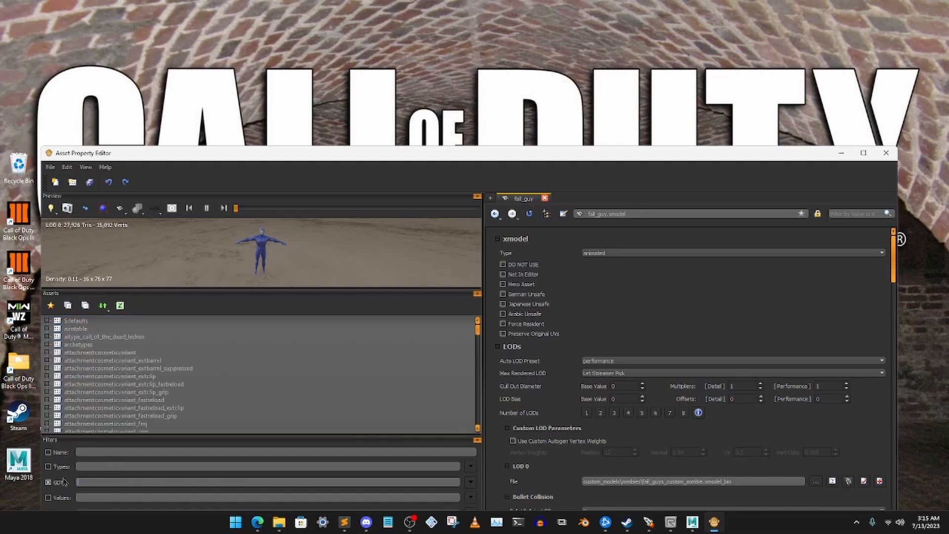
{"action": "left_click", "coordinate": [46, 345]}
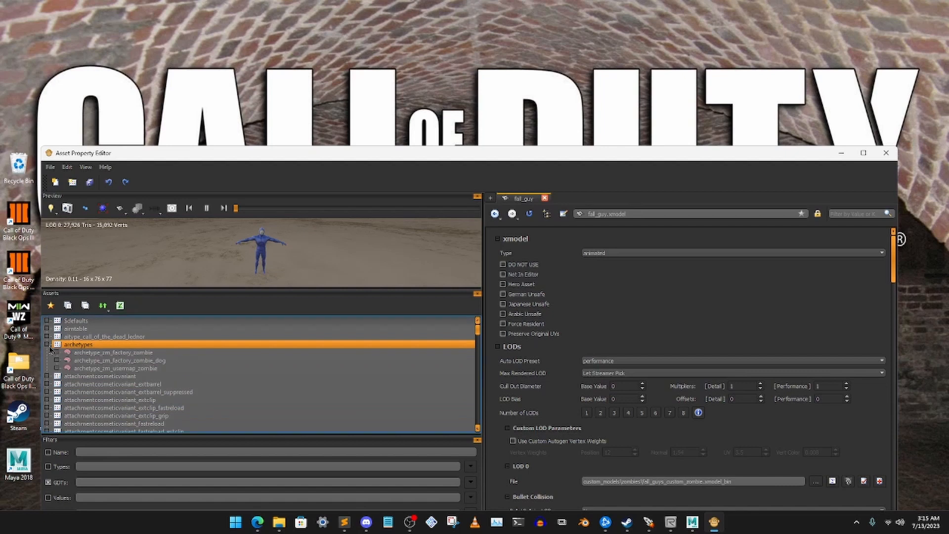
{"action": "left_click", "coordinate": [124, 352]}
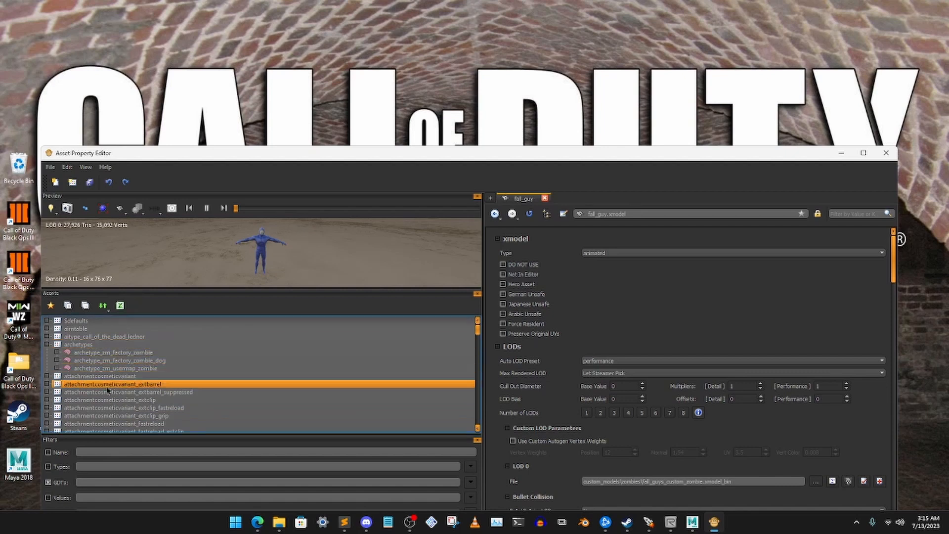
{"action": "left_click", "coordinate": [57, 353]}
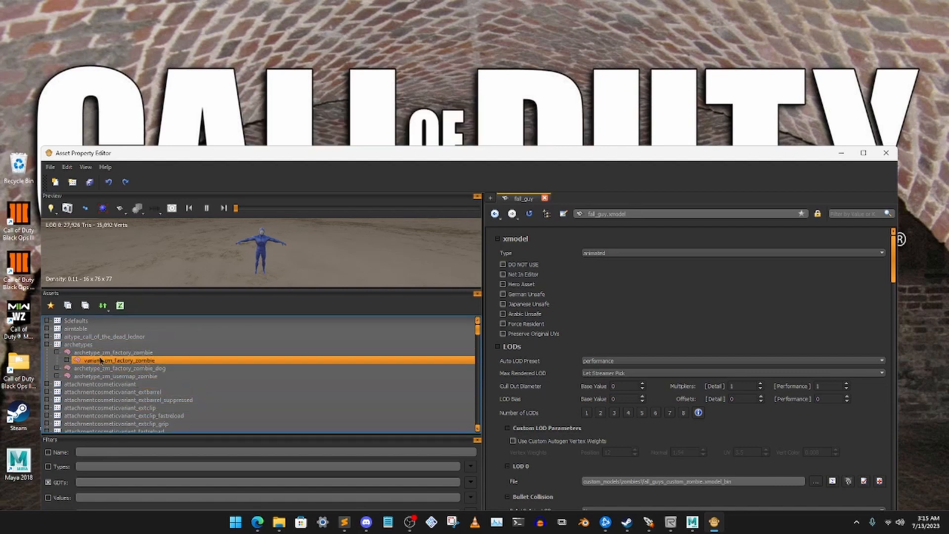
{"action": "left_click", "coordinate": [67, 361]}
{"action": "left_click", "coordinate": [96, 368]}
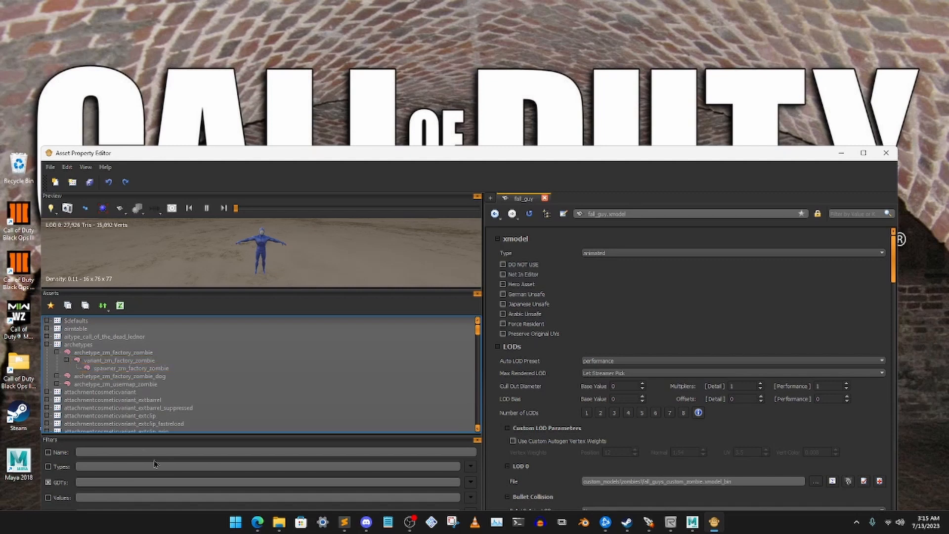
- Filter the GDTs by archetype and open the archetype_zm_factory_zombie asset
{"action": "left_click", "coordinate": [108, 481]}
{"action": "type", "text": "arc"}
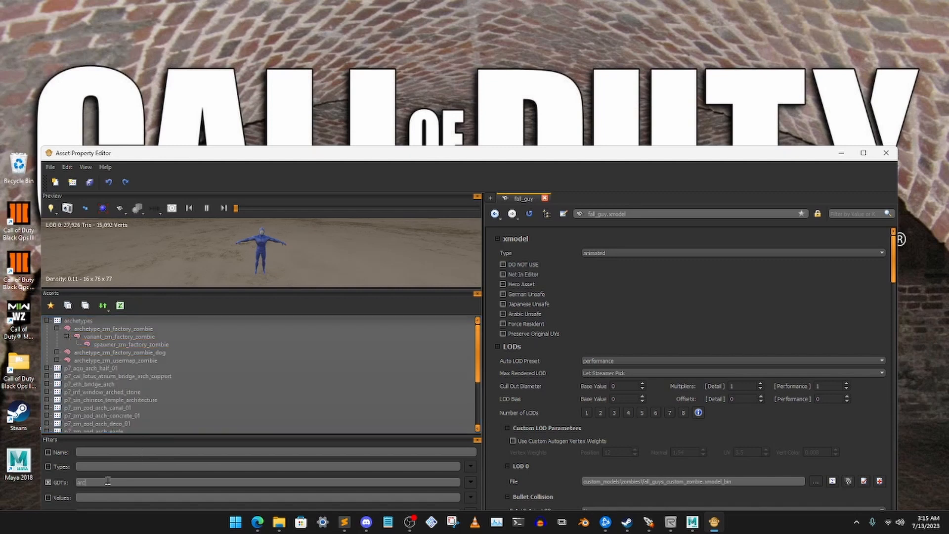
{"action": "type", "text": "hetype"}
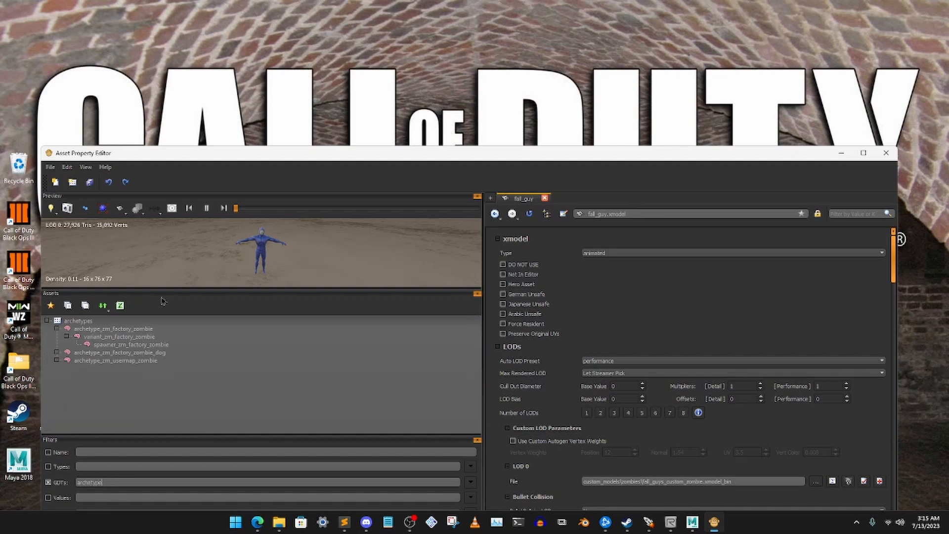
{"action": "left_click", "coordinate": [125, 330]}
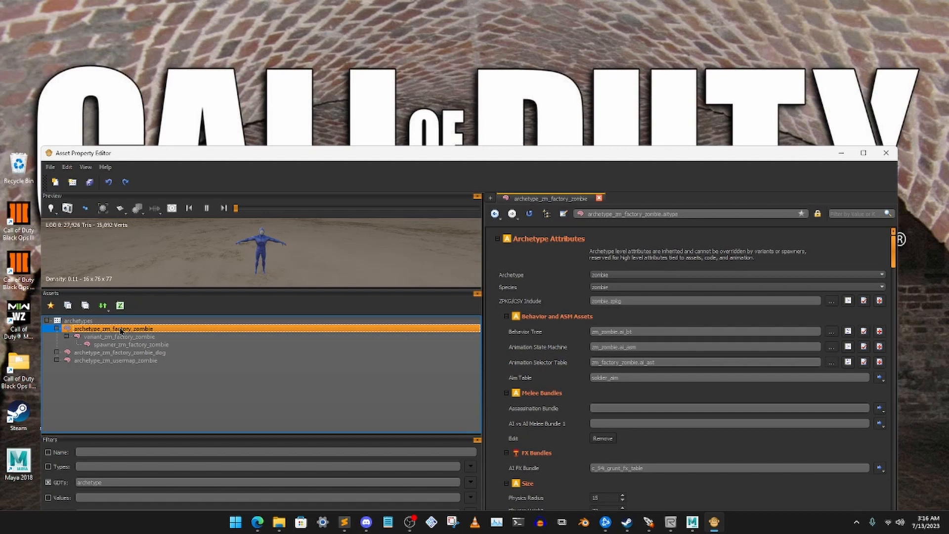
- Copy the archetype_zm_factory_zombie asset and filter the GDTs by fall_
{"action": "right_click", "coordinate": [121, 331]}
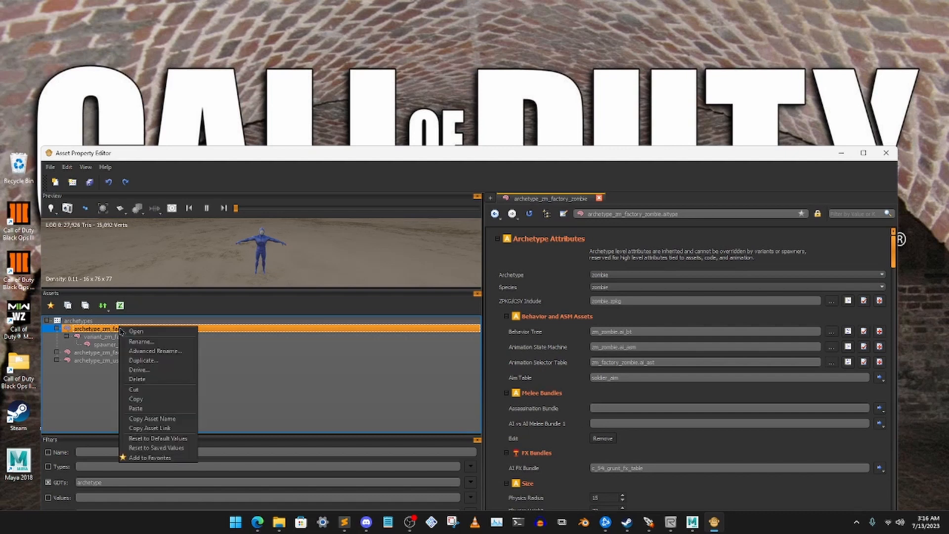
{"action": "left_click", "coordinate": [152, 403]}
{"action": "left_click_drag", "start_coordinate": [120, 482], "coordinate": [77, 482]}
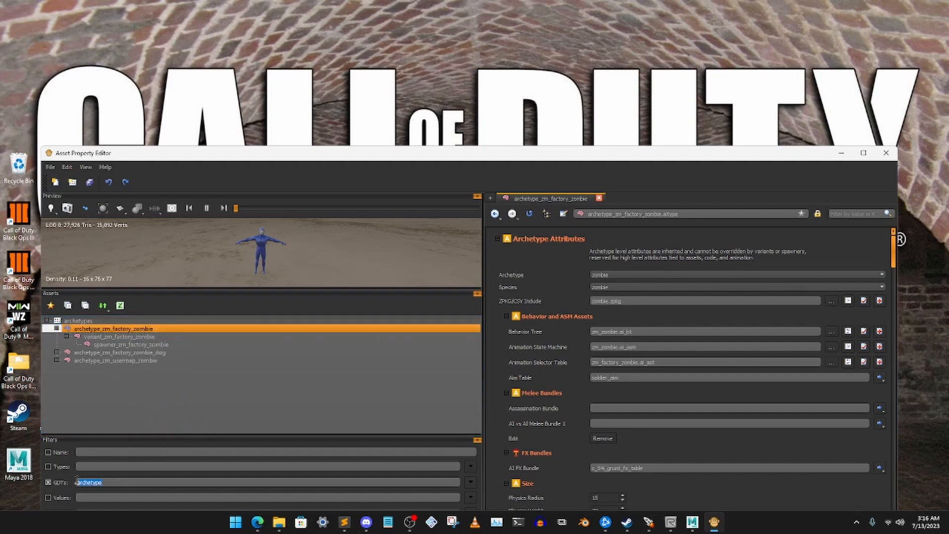
{"action": "key", "text": "BackSpace"}
{"action": "type", "text": "fall"}
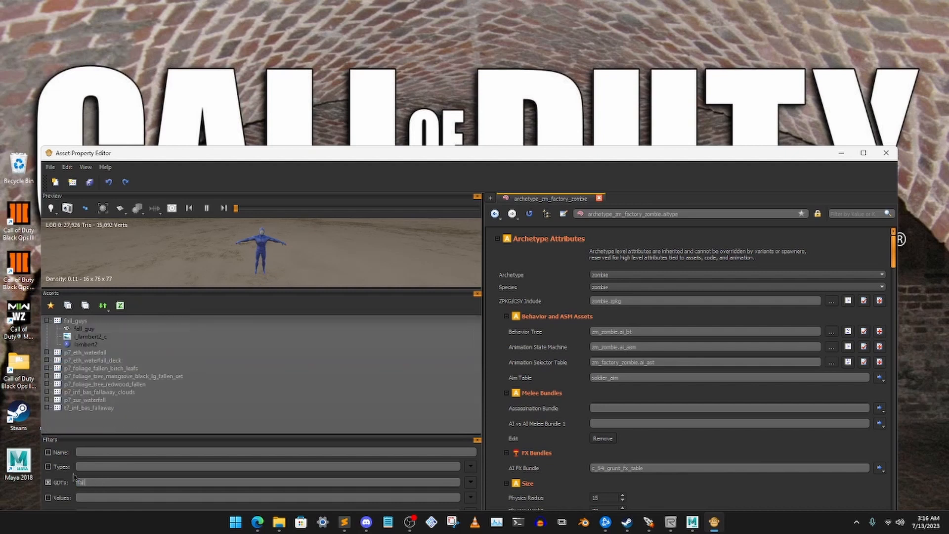
{"action": "type", "text": "_"}
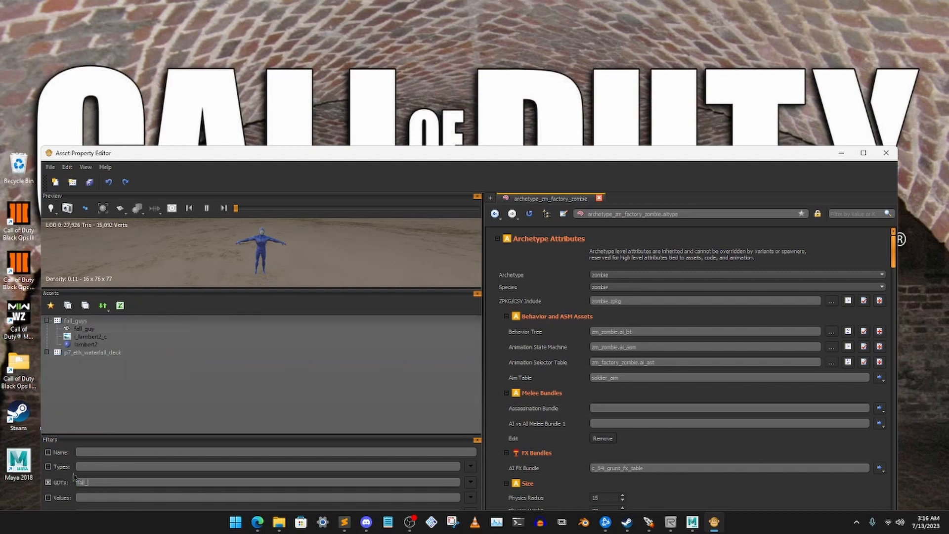
- Paste the copied archetype into the fall_guys GDT under the name archetype_fall_guy_zombie
{"action": "left_click", "coordinate": [94, 321]}
{"action": "right_click", "coordinate": [88, 323]}
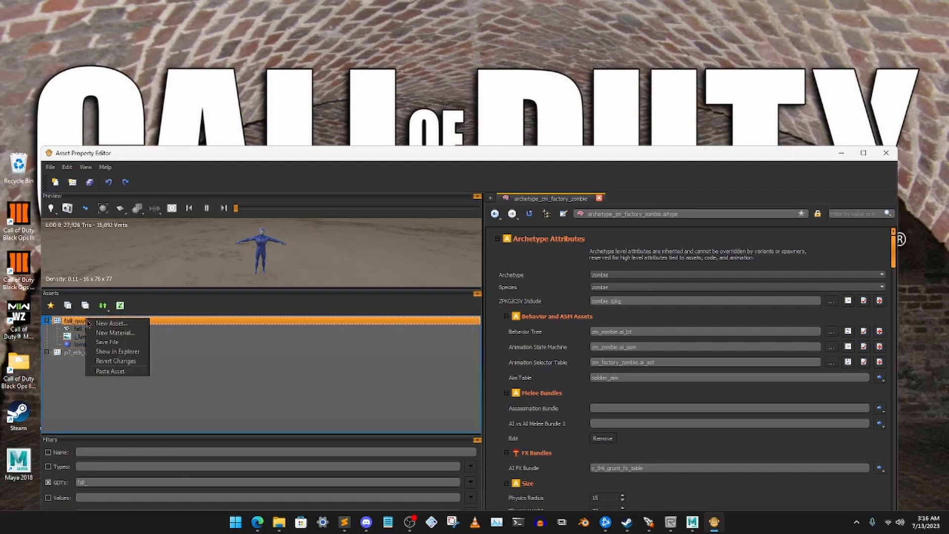
{"action": "left_click", "coordinate": [119, 365]}
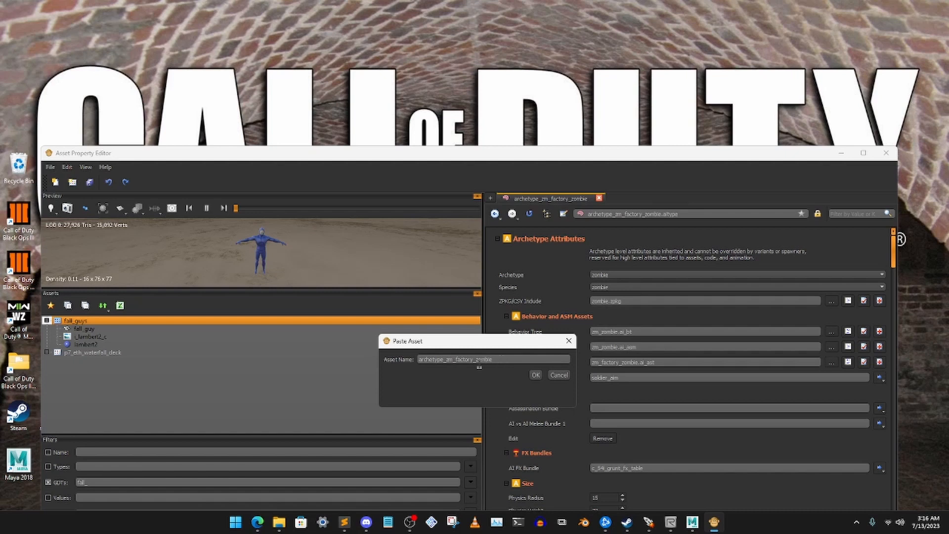
{"action": "key", "text": "BackSpace"}
{"action": "key", "text": "BackSpace"}
{"action": "key", "text": "BackSpace"}
{"action": "key", "text": "BackSpace"}
{"action": "key", "text": "BackSpace"}
{"action": "type", "text": "l"}
{"action": "key", "text": "BackSpace"}
{"action": "key", "text": "BackSpace"}
{"action": "type", "text": "uys"}
{"action": "left_click", "coordinate": [536, 375]}
{"action": "left_click", "coordinate": [179, 405]}
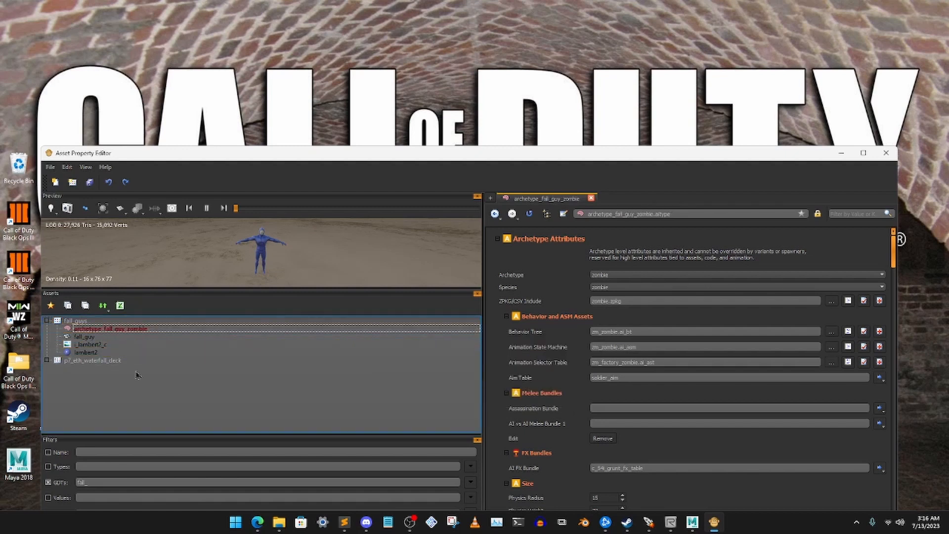
- Copy variant_zm_factory_zombie from the archetypes GDT and filter the GDTs by fall
{"action": "left_click_drag", "start_coordinate": [130, 482], "coordinate": [27, 469]}
{"action": "type", "text": "ar"}
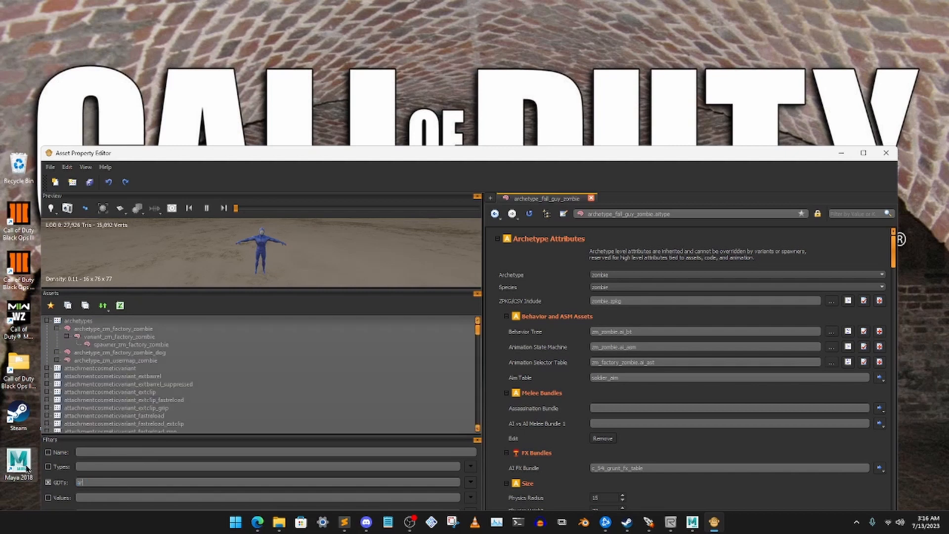
{"action": "left_click", "coordinate": [143, 338]}
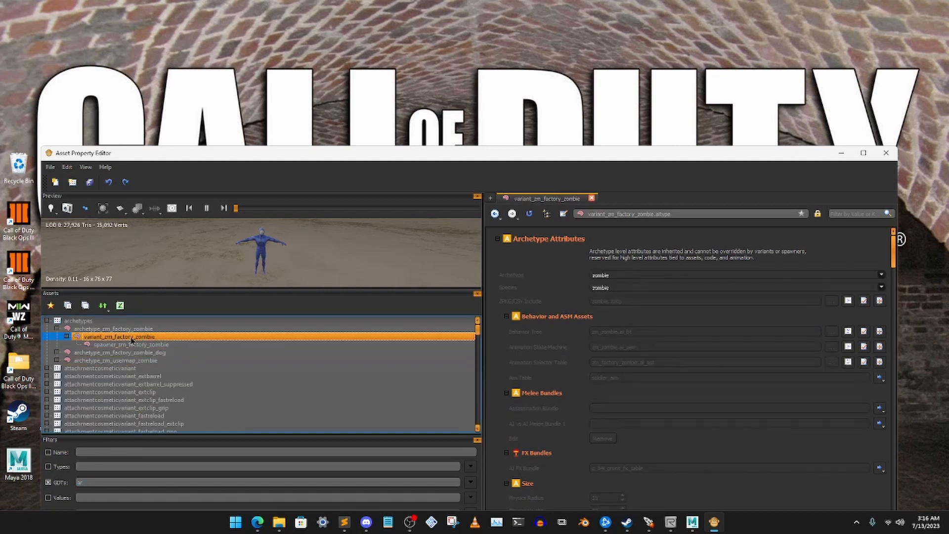
{"action": "right_click", "coordinate": [121, 340]}
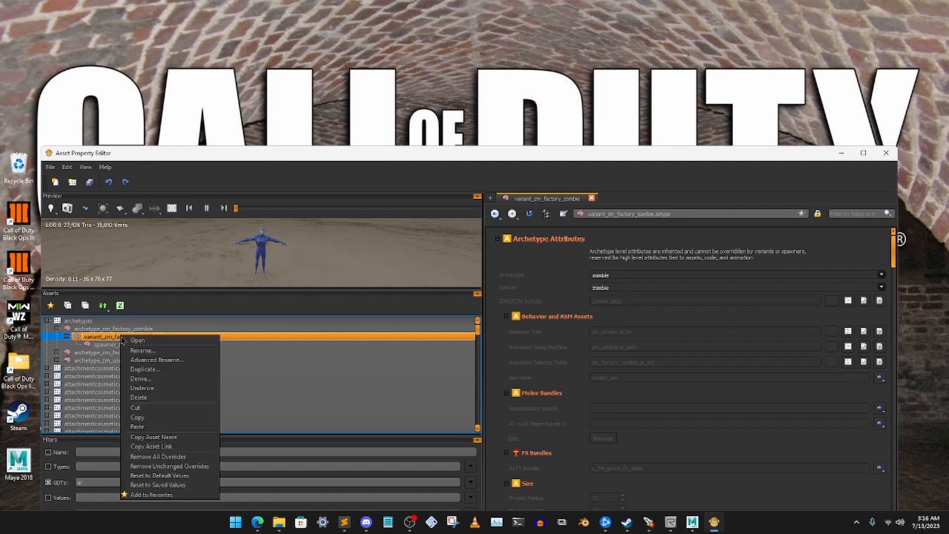
{"action": "left_click", "coordinate": [143, 418]}
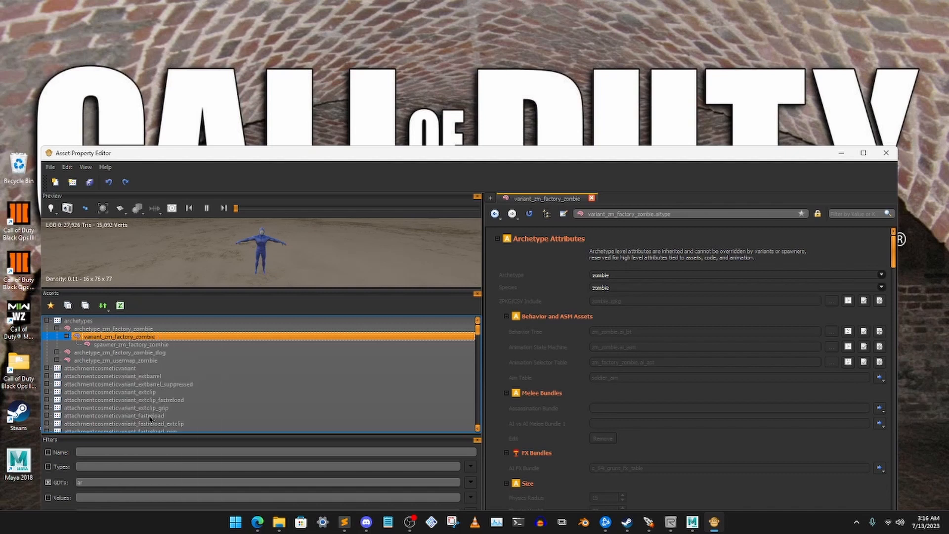
{"action": "left_click", "coordinate": [106, 481]}
{"action": "key", "text": "BackSpace"}
{"action": "key", "text": "BackSpace"}
{"action": "type", "text": "fal"}
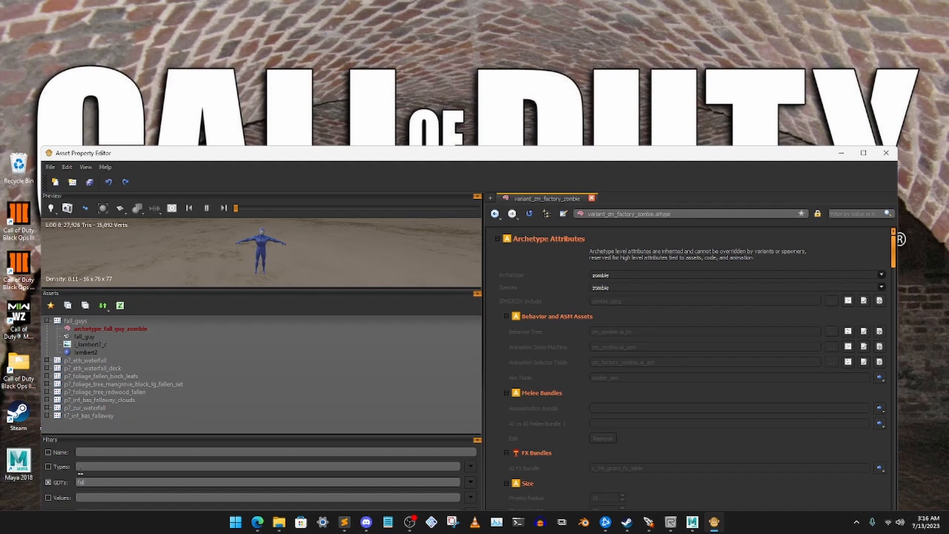
- Paste the copied variant into the fall_guys GDT under the name variant_fall_guy_zombie
{"action": "left_click", "coordinate": [79, 321]}
{"action": "left_click", "coordinate": [108, 330]}
{"action": "left_click", "coordinate": [96, 322]}
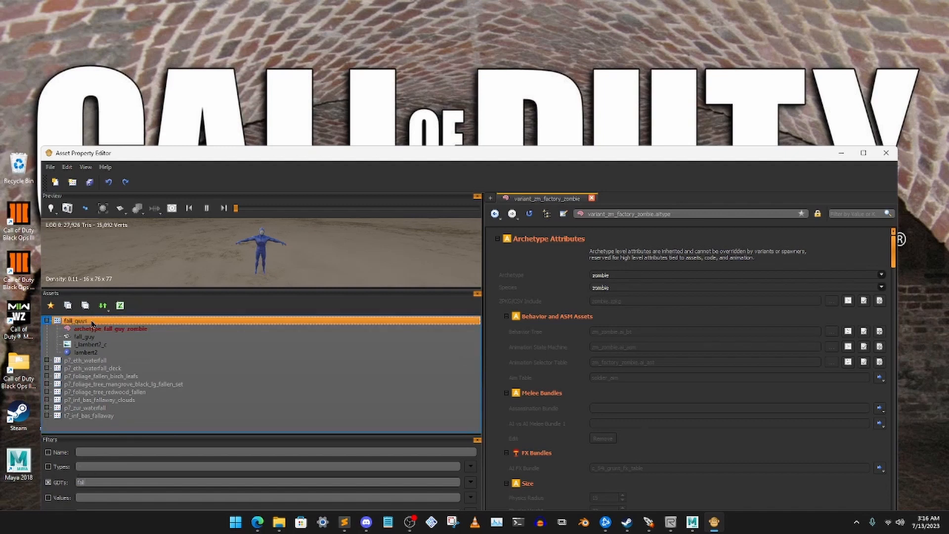
{"action": "right_click", "coordinate": [91, 323]}
{"action": "left_click", "coordinate": [117, 373]}
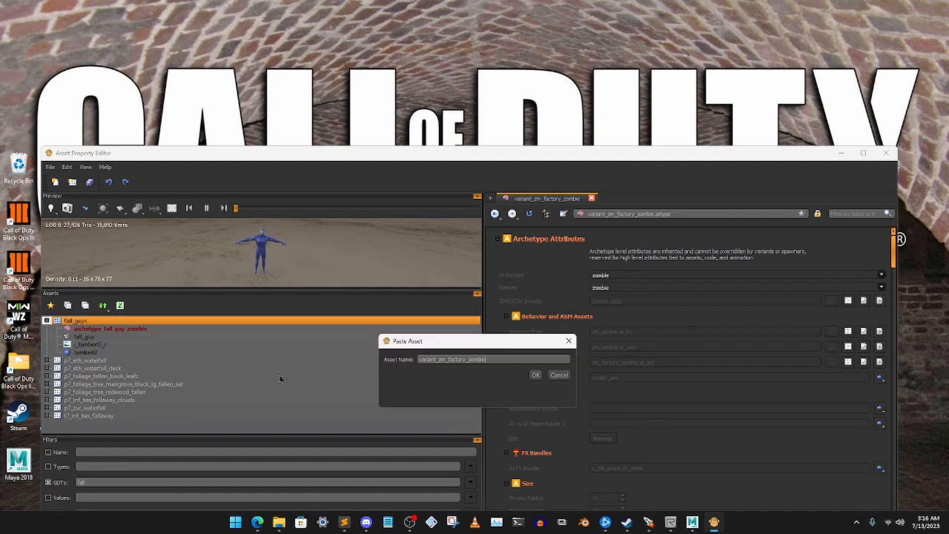
{"action": "left_click", "coordinate": [467, 360]}
{"action": "key", "text": "BackSpace"}
{"action": "key", "text": "BackSpace"}
{"action": "key", "text": "BackSpace"}
{"action": "key", "text": "BackSpace"}
{"action": "key", "text": "BackSpace"}
{"action": "key", "text": "BackSpace"}
{"action": "key", "text": "BackSpace"}
{"action": "key", "text": "BackSpace"}
{"action": "key", "text": "BackSpace"}
{"action": "key", "text": "BackSpace"}
{"action": "type", "text": "fall_guy"}
{"action": "left_click", "coordinate": [536, 375]}
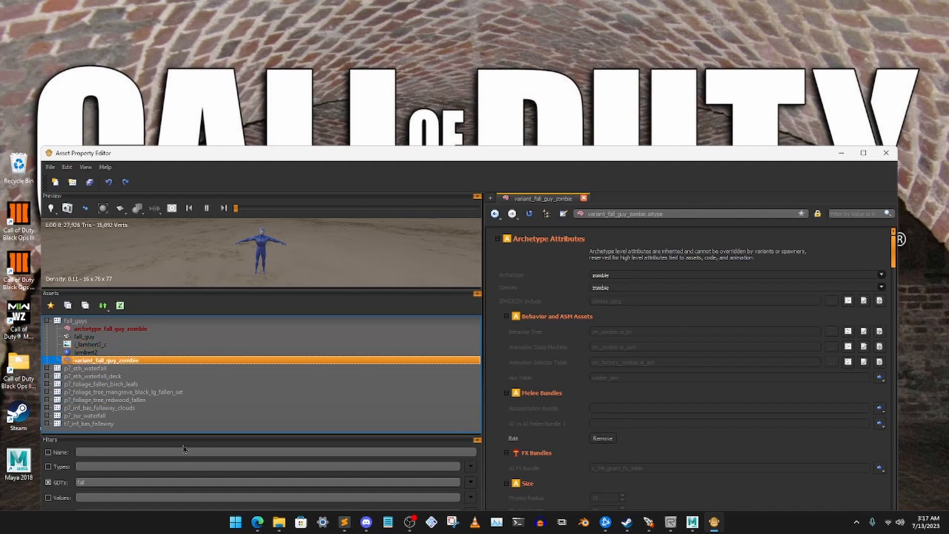
- Copy spawner_zm_factory_zombie from the archetypes GDT and filter the GDTs by fall_guy
{"action": "left_click_drag", "start_coordinate": [101, 482], "coordinate": [41, 475]}
{"action": "type", "text": "ar"}
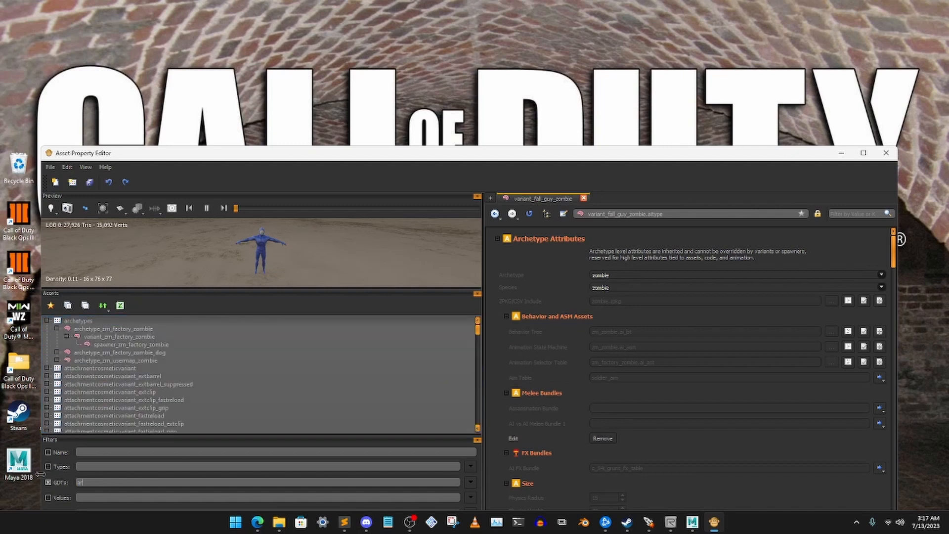
{"action": "left_click", "coordinate": [132, 343]}
{"action": "right_click", "coordinate": [131, 344]}
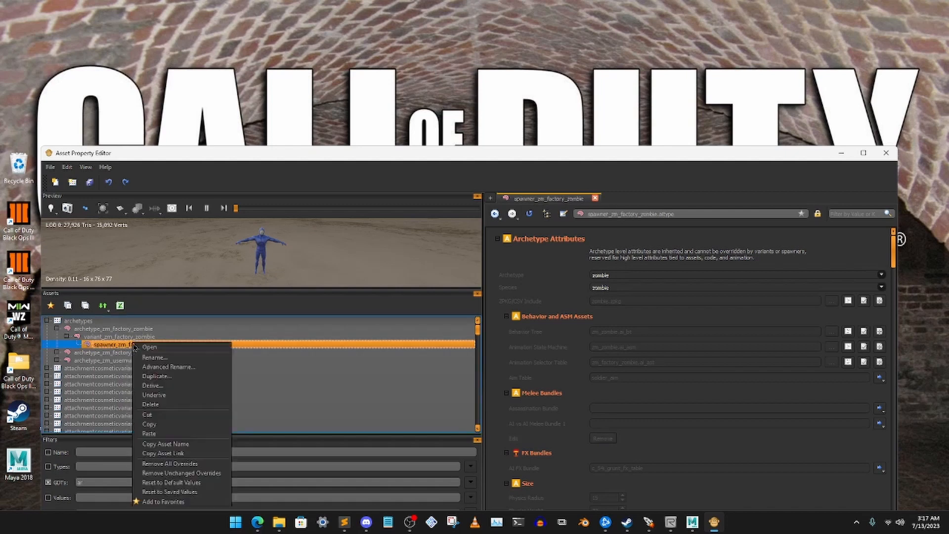
{"action": "left_click", "coordinate": [150, 424]}
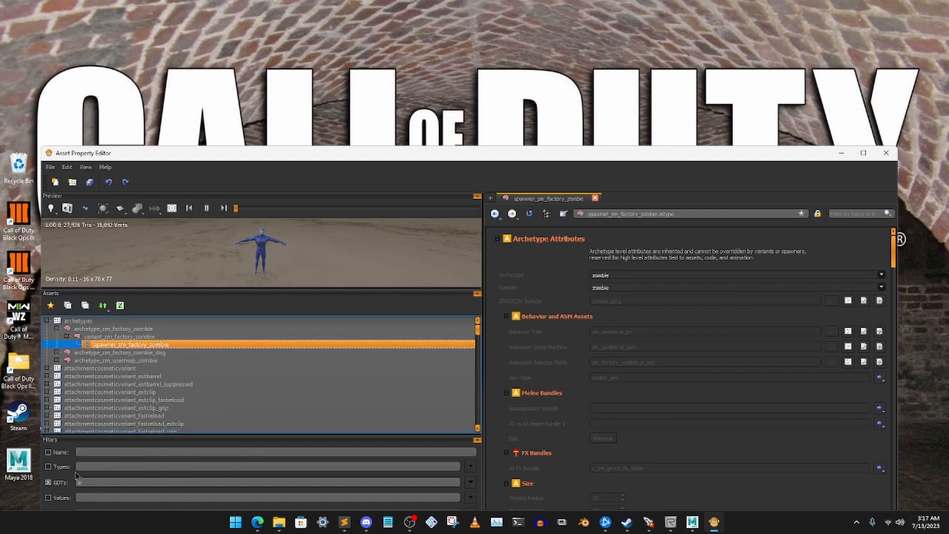
{"action": "left_click_drag", "start_coordinate": [101, 482], "coordinate": [75, 480]}
{"action": "type", "text": "a"}
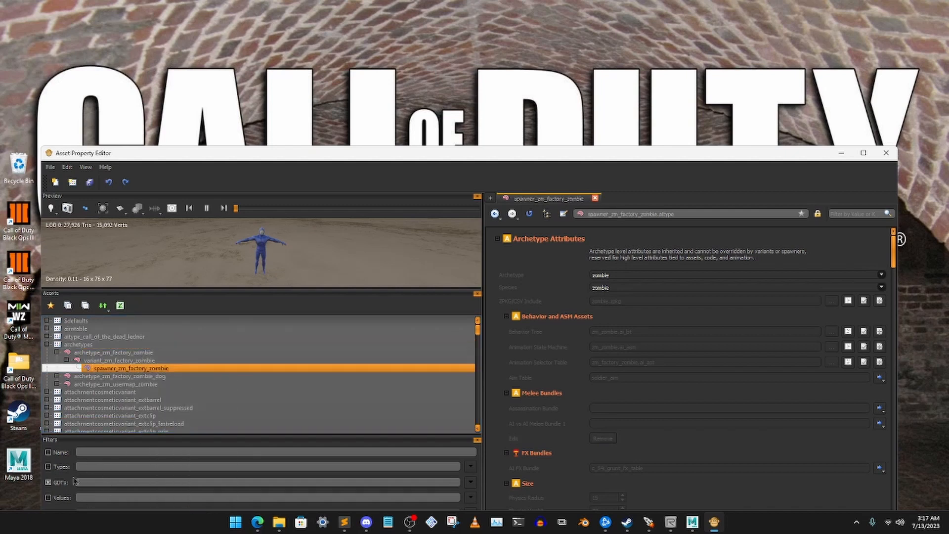
{"action": "type", "text": "fall_guy"}
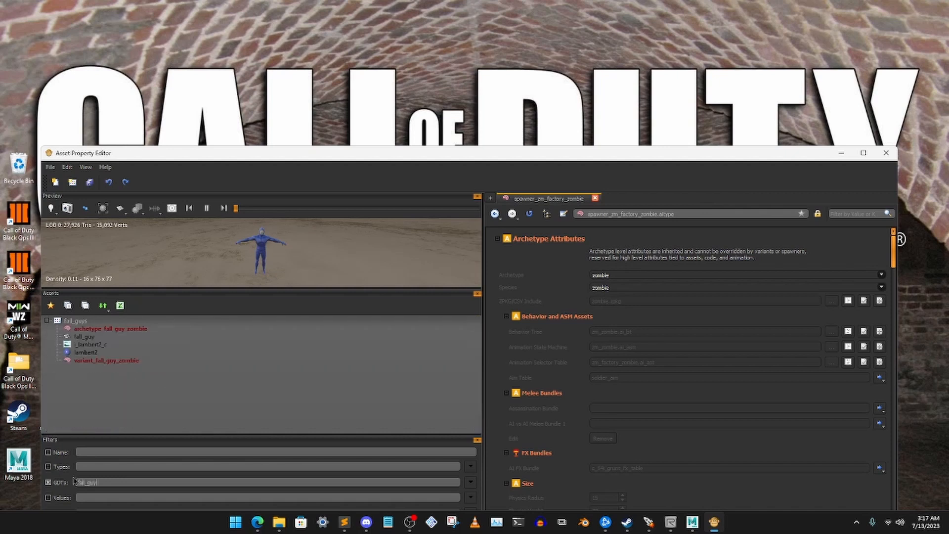
- Paste the copied spawner into the fall_guys GDT under the name spawner_fall_guy_zombie
{"action": "left_click", "coordinate": [83, 320]}
{"action": "right_click", "coordinate": [85, 320]}
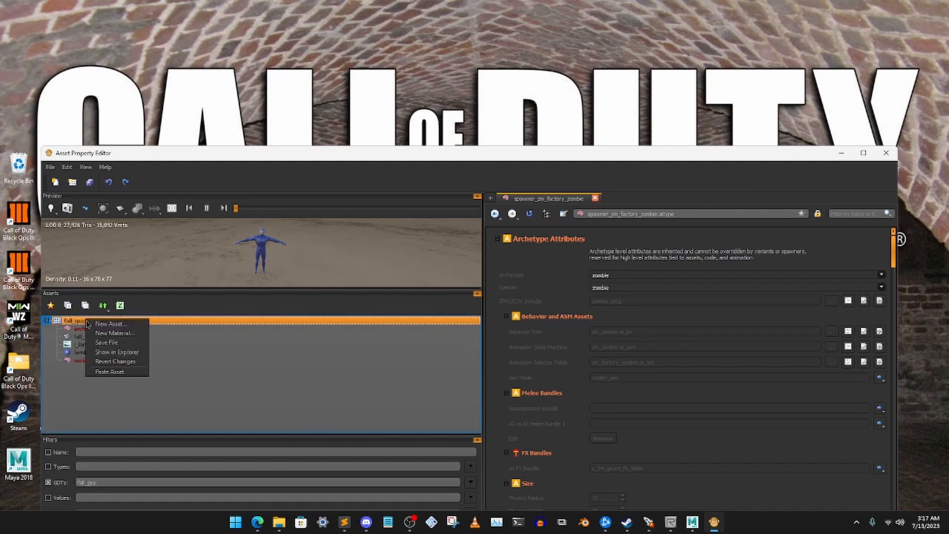
{"action": "left_click", "coordinate": [113, 371]}
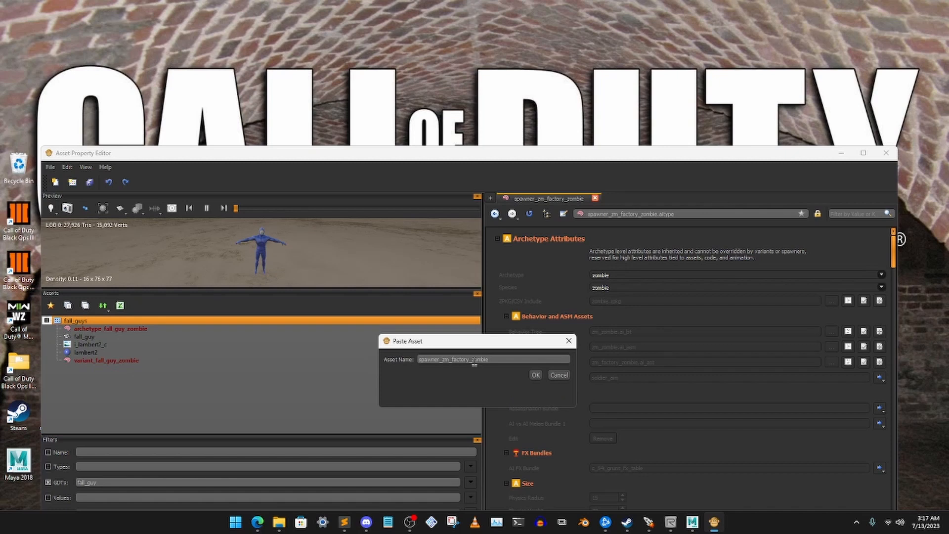
{"action": "key", "text": "BackSpace"}
{"action": "key", "text": "BackSpace"}
{"action": "key", "text": "BackSpace"}
{"action": "key", "text": "BackSpace"}
{"action": "key", "text": "BackSpace"}
{"action": "key", "text": "BackSpace"}
{"action": "key", "text": "BackSpace"}
{"action": "key", "text": "BackSpace"}
{"action": "key", "text": "BackSpace"}
{"action": "type", "text": "fall"}
{"action": "left_click", "coordinate": [543, 376]}
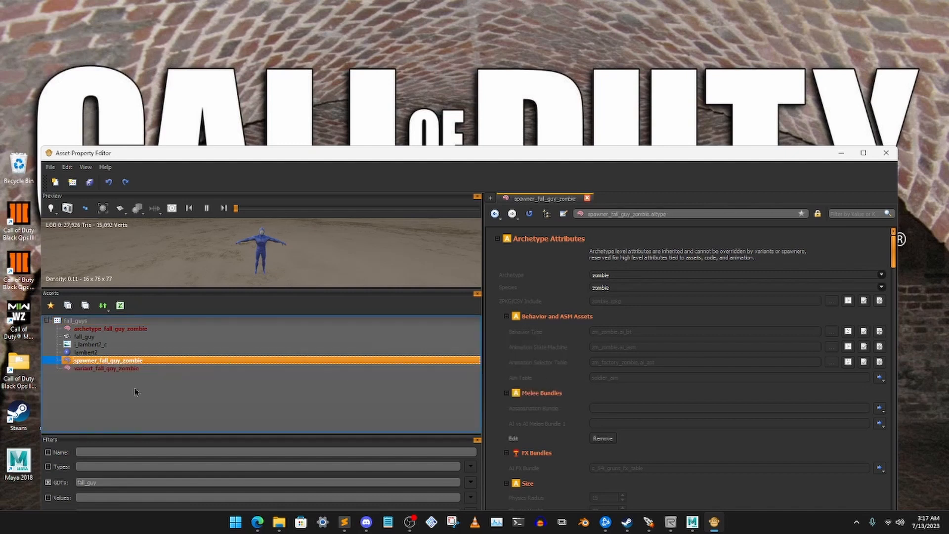
- Open archetype_fall_guy_zombie and clear the Character 1 through Character 4 entries of its Character Models
{"action": "left_click", "coordinate": [117, 329]}
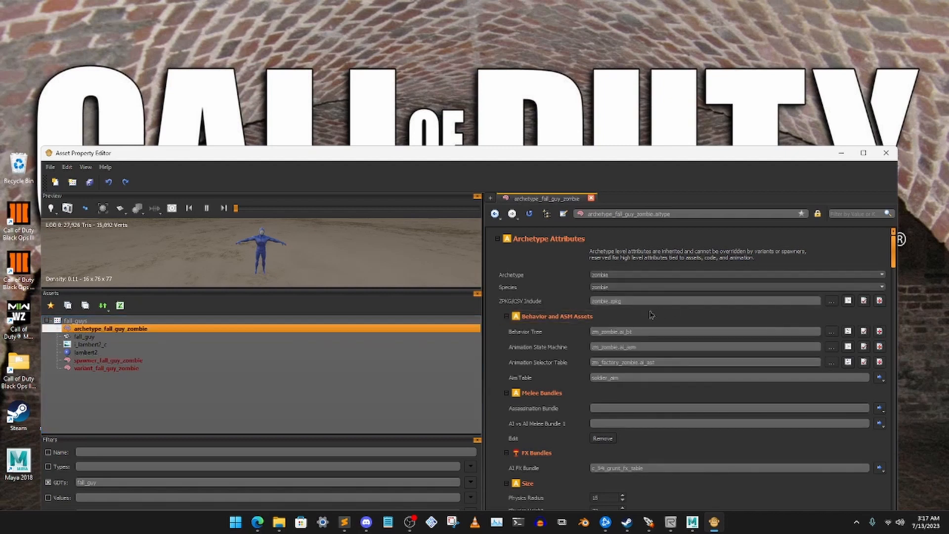
{"action": "scroll", "coordinate": [643, 313], "scroll_direction": "down", "scroll_amount": 1}
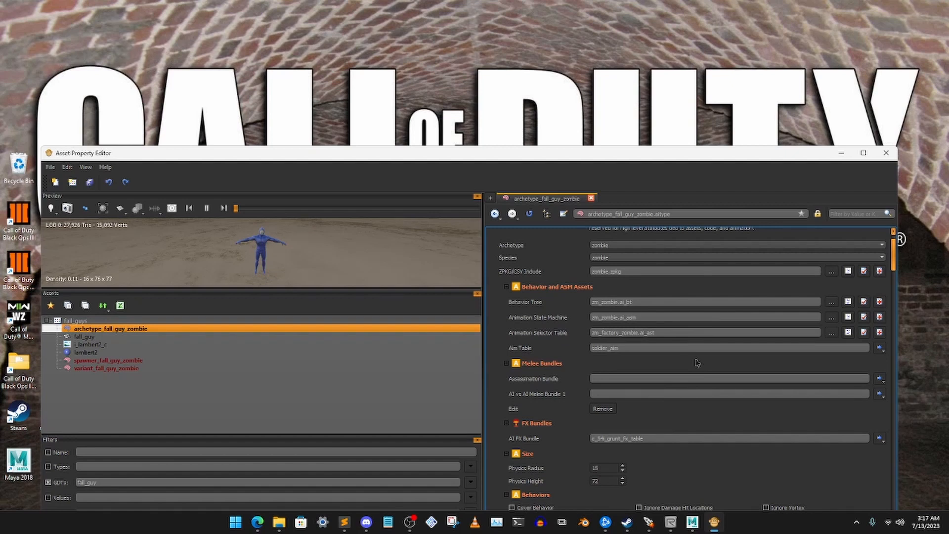
{"action": "scroll", "coordinate": [664, 362], "scroll_direction": "down", "scroll_amount": 2}
{"action": "scroll", "coordinate": [664, 362], "scroll_direction": "down", "scroll_amount": 2}
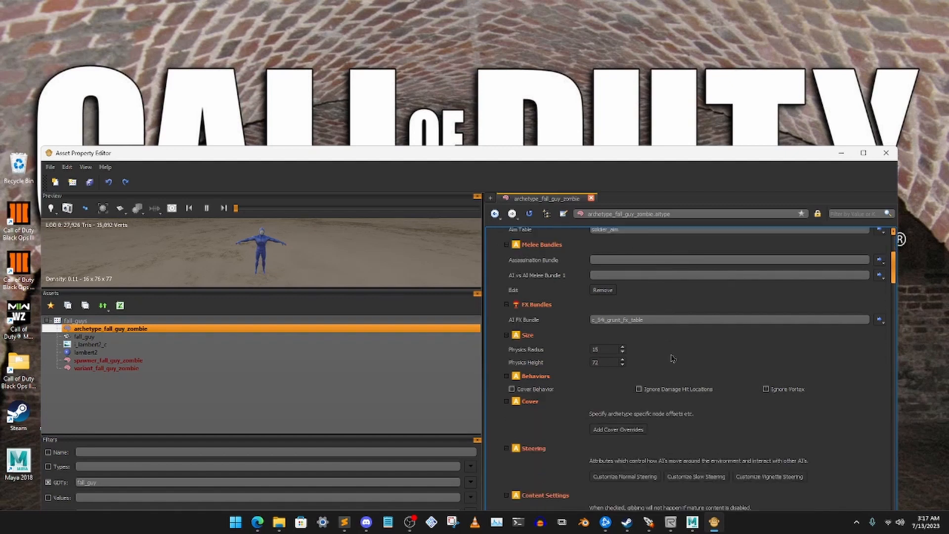
{"action": "scroll", "coordinate": [674, 359], "scroll_direction": "down", "scroll_amount": 7}
{"action": "scroll", "coordinate": [677, 358], "scroll_direction": "down", "scroll_amount": 3}
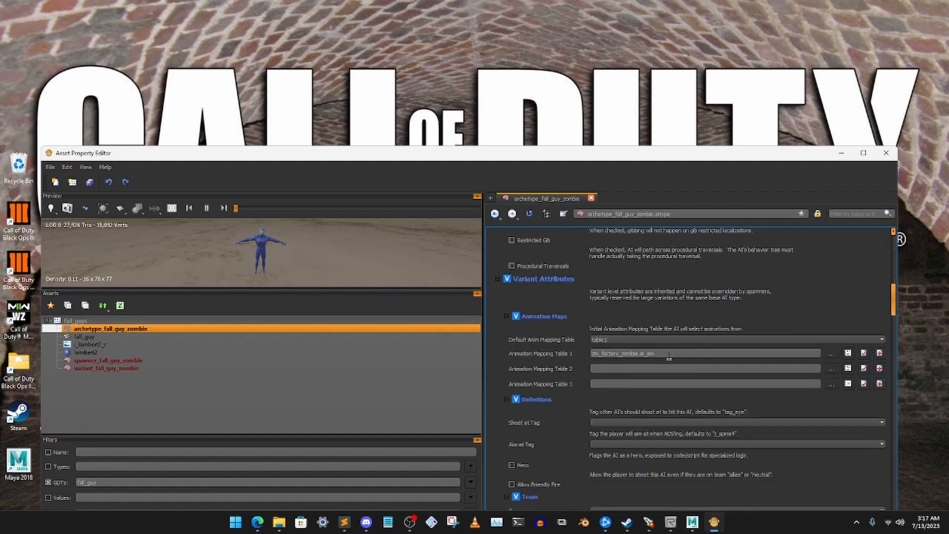
{"action": "scroll", "coordinate": [672, 363], "scroll_direction": "down", "scroll_amount": 8}
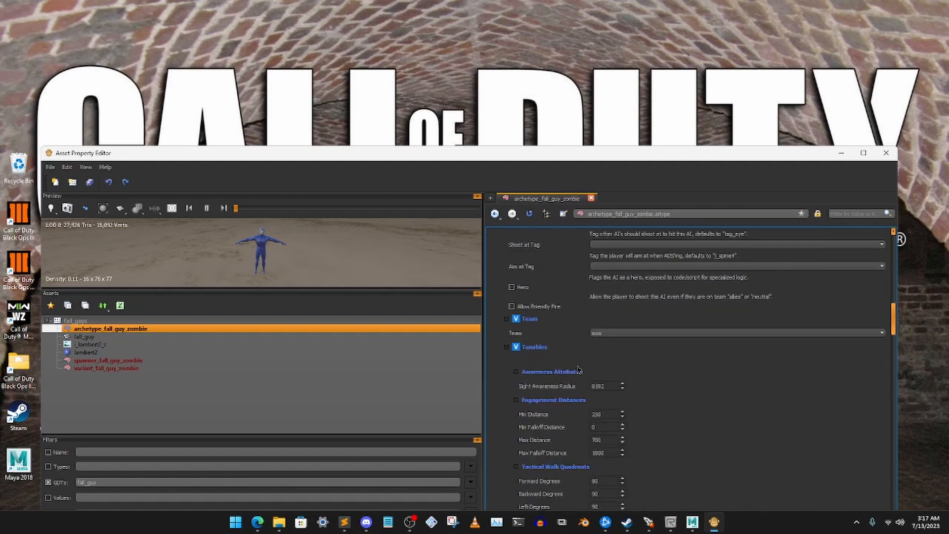
{"action": "scroll", "coordinate": [681, 379], "scroll_direction": "down", "scroll_amount": 18}
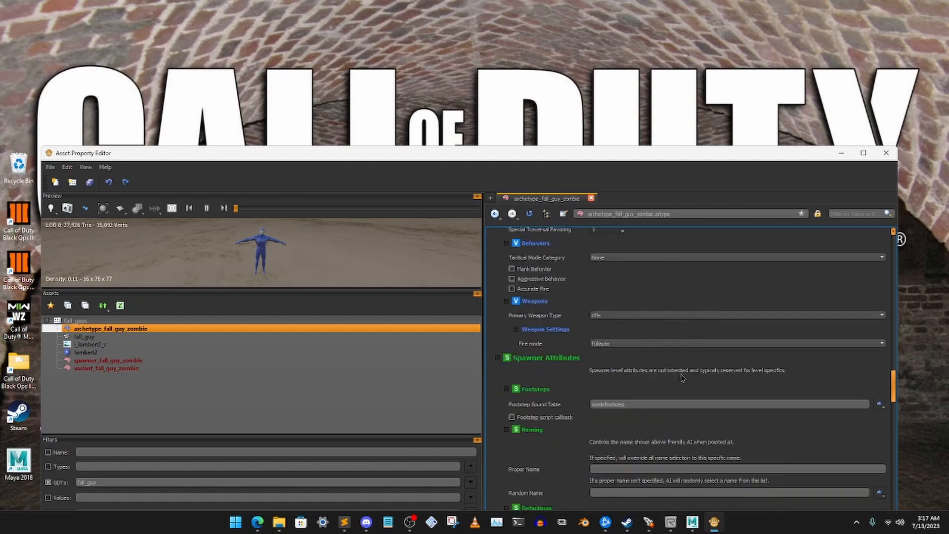
{"action": "scroll", "coordinate": [681, 378], "scroll_direction": "down", "scroll_amount": 7}
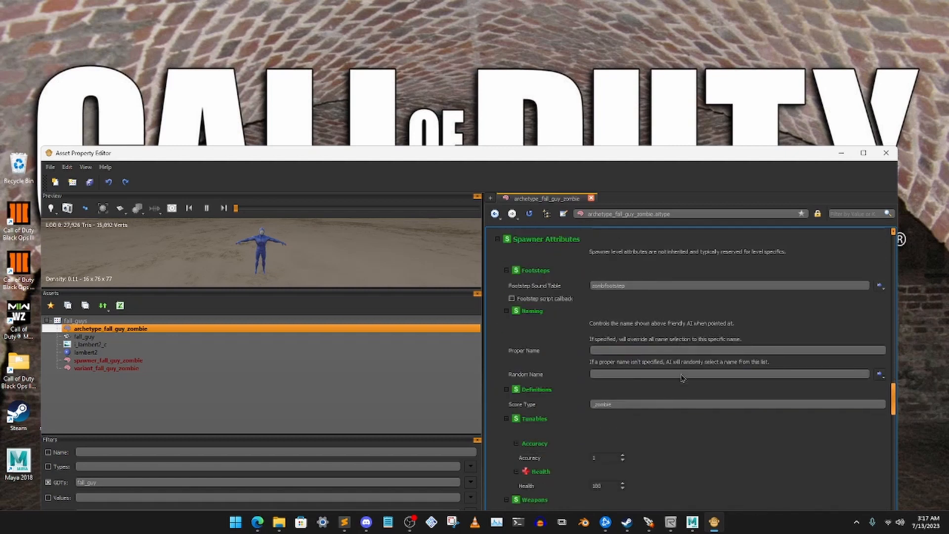
{"action": "scroll", "coordinate": [681, 380], "scroll_direction": "down", "scroll_amount": 13}
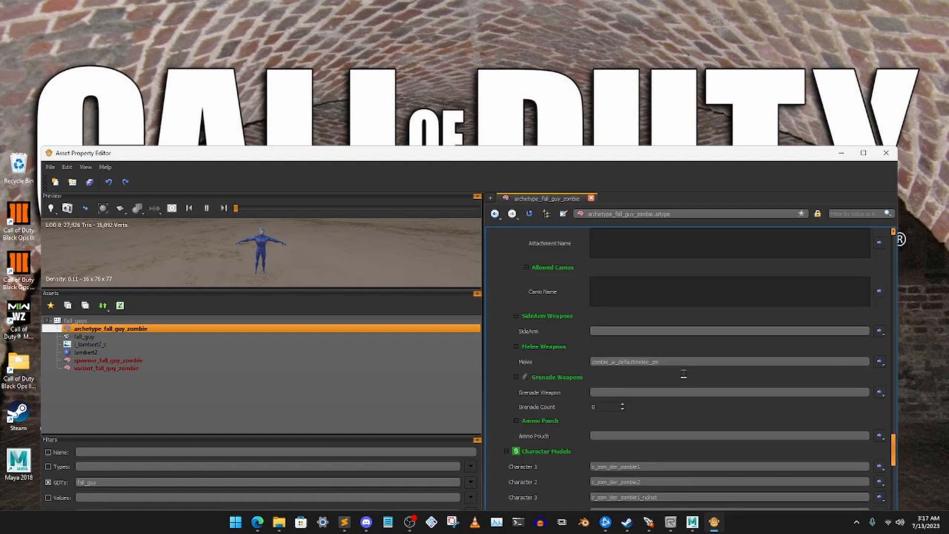
{"action": "scroll", "coordinate": [683, 374], "scroll_direction": "down", "scroll_amount": 4}
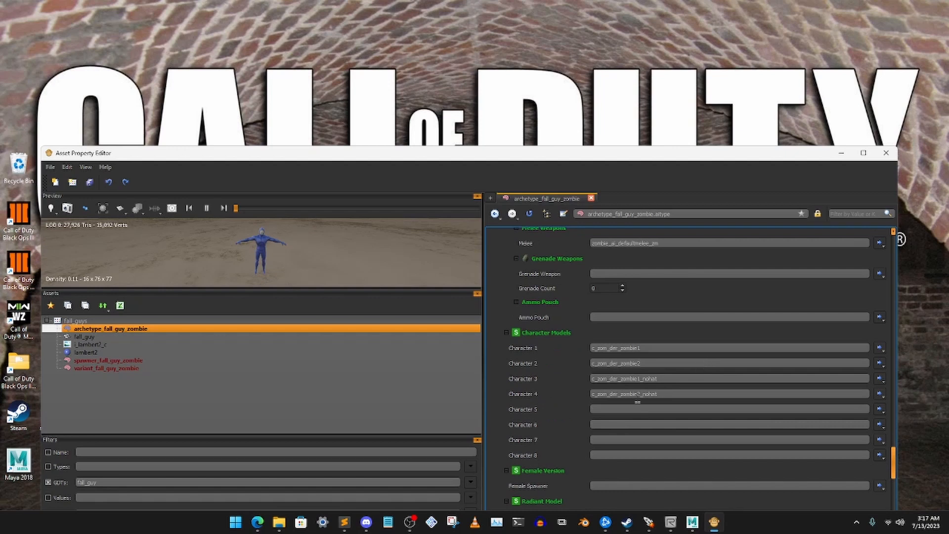
{"action": "double_click", "coordinate": [662, 394]}
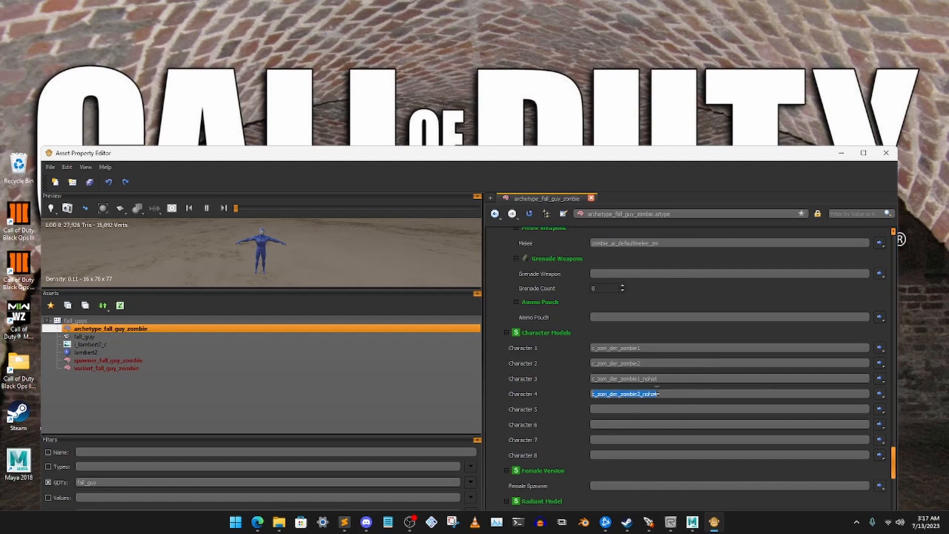
{"action": "key", "text": "BackSpace"}
{"action": "double_click", "coordinate": [670, 378]}
{"action": "key", "text": "BackSpace"}
{"action": "double_click", "coordinate": [659, 364]}
{"action": "key", "text": "BackSpace"}
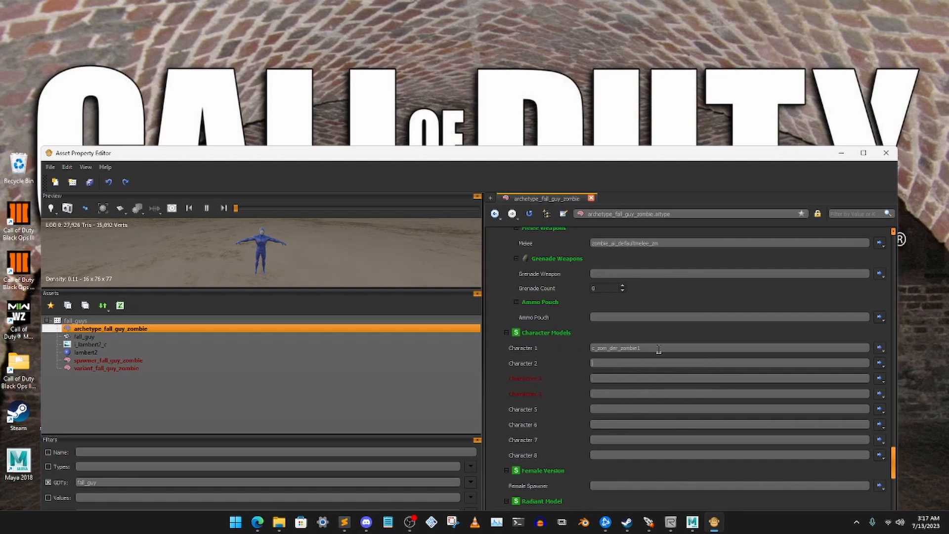
{"action": "double_click", "coordinate": [659, 348]}
{"action": "key", "text": "BackSpace"}
{"action": "scroll", "coordinate": [663, 341], "scroll_direction": "down", "scroll_amount": 6}
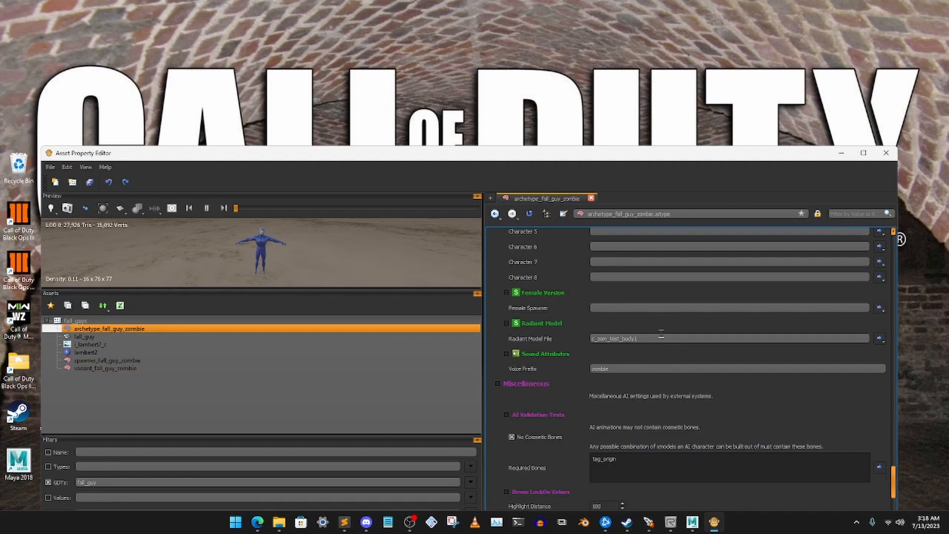
- Set the archetype's Radiant Model File to fall_guy
{"action": "double_click", "coordinate": [634, 338]}
{"action": "key", "text": "BackSpace"}
{"action": "type", "text": "fall"}
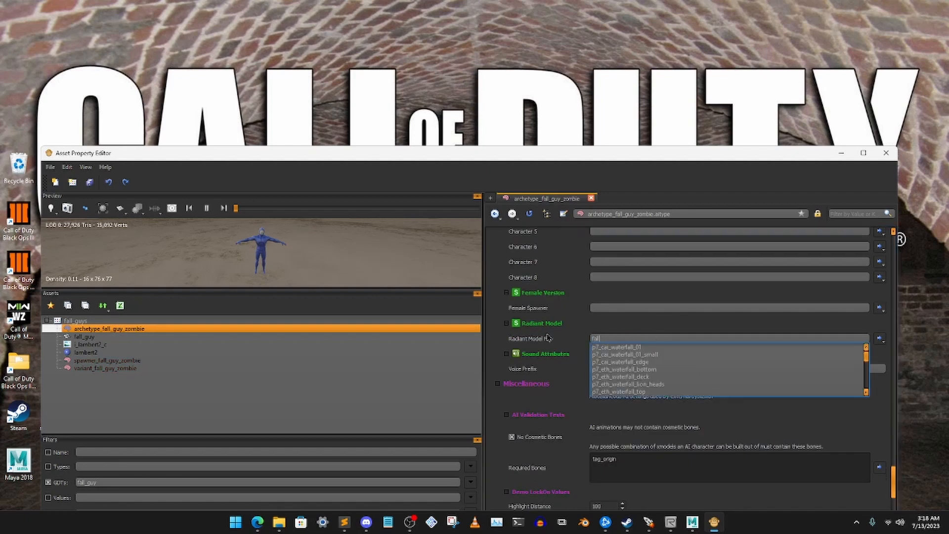
{"action": "type", "text": "_guy"}
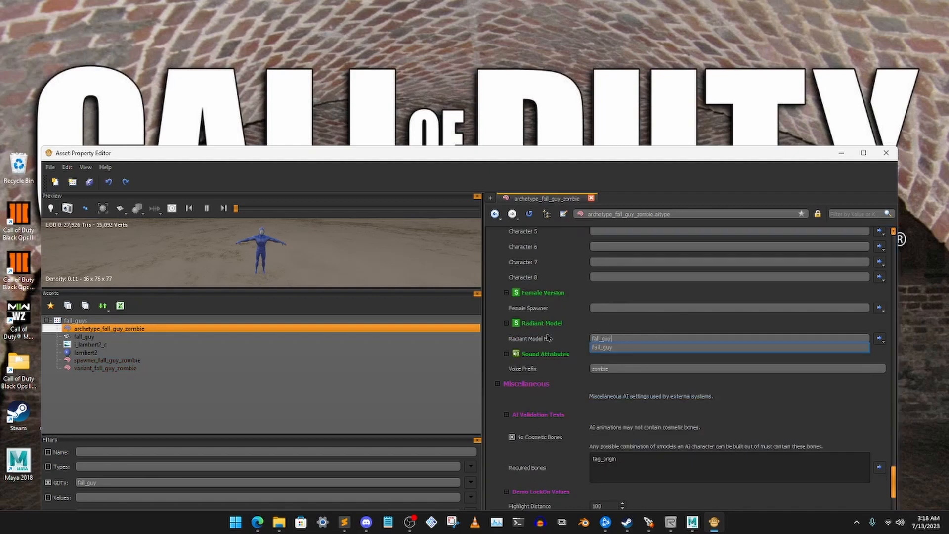
{"action": "left_click", "coordinate": [604, 348]}
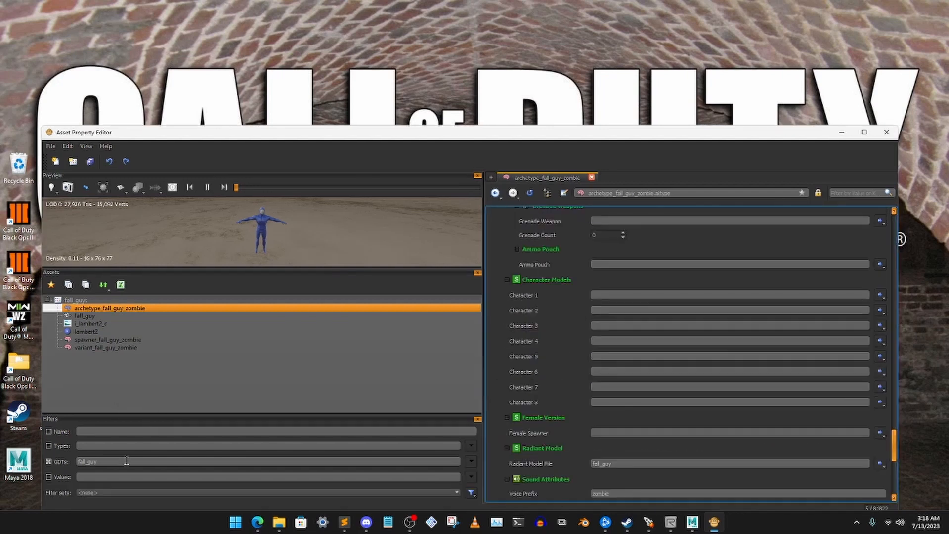
- Filter the GDTs by chunky and open the character c_zom_chunky_zombie as a reference
{"action": "double_click", "coordinate": [126, 460]}
{"action": "key", "text": "BackSpace"}
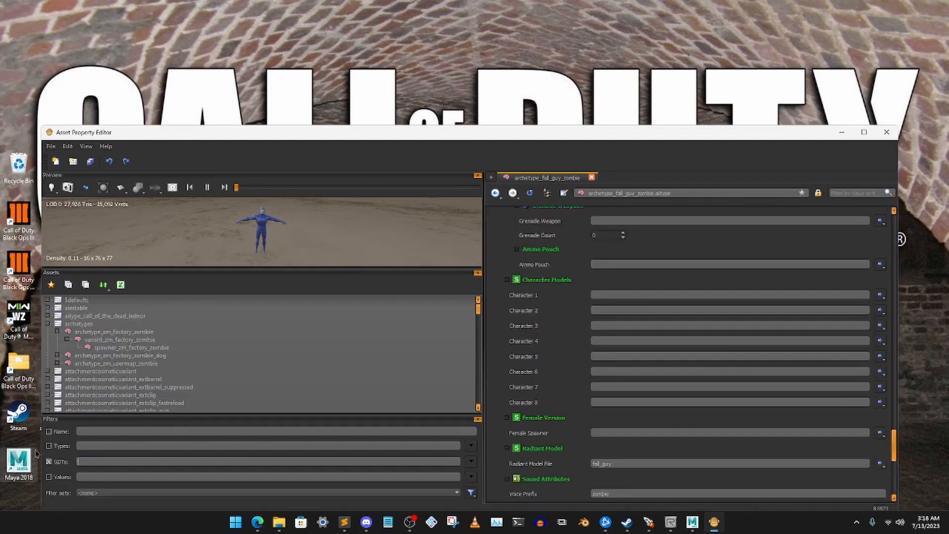
{"action": "type", "text": "chunky"}
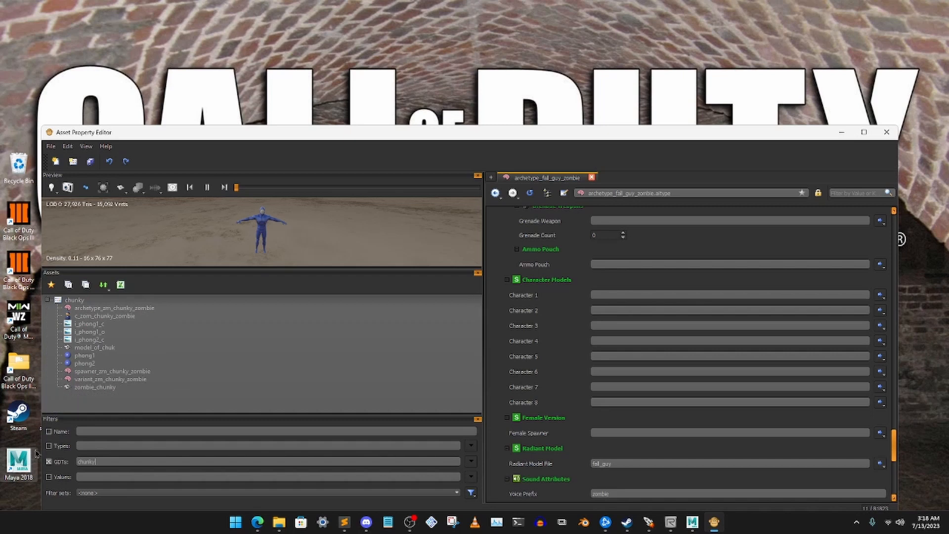
{"action": "left_click", "coordinate": [118, 316]}
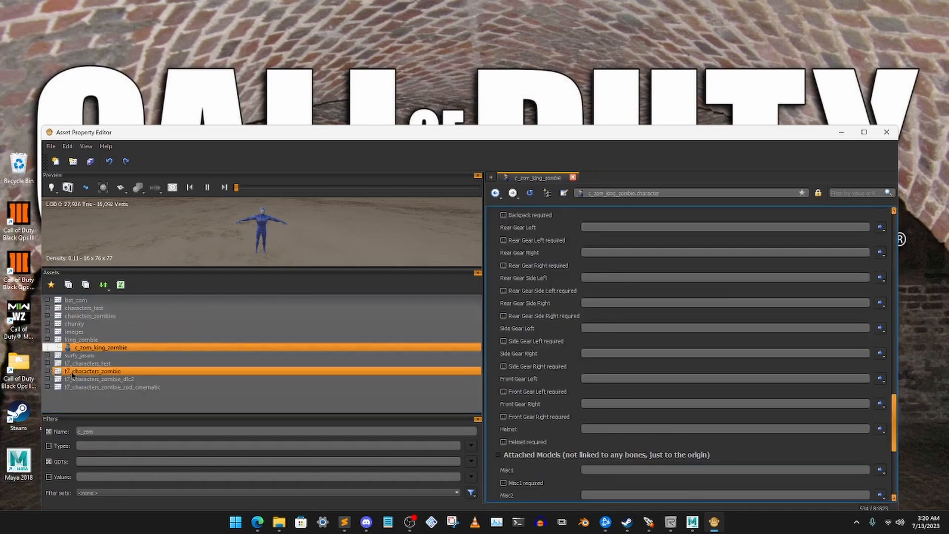
- Find the character c_zom_der_zombie1 in the t7_characters_zombie GDT, review its models and copy it
{"action": "left_click", "coordinate": [48, 340]}
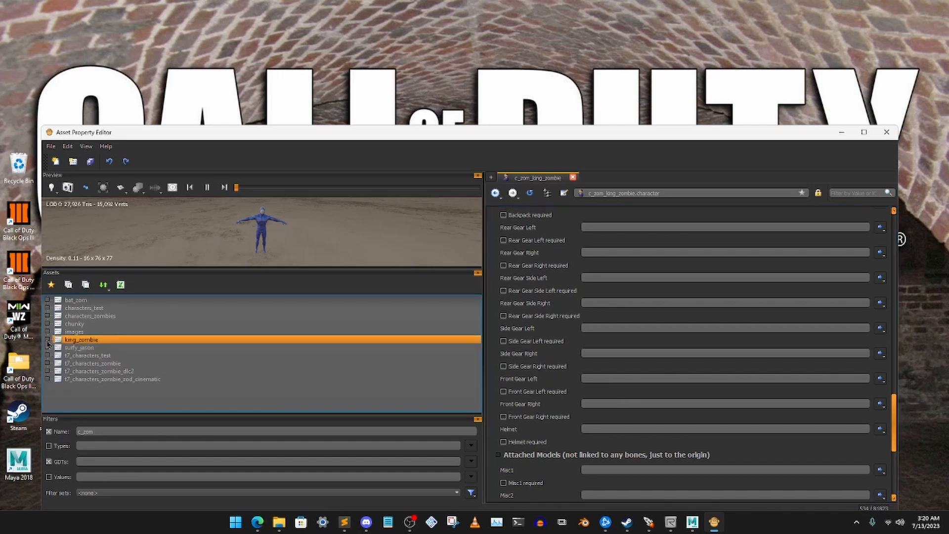
{"action": "left_click", "coordinate": [47, 363]}
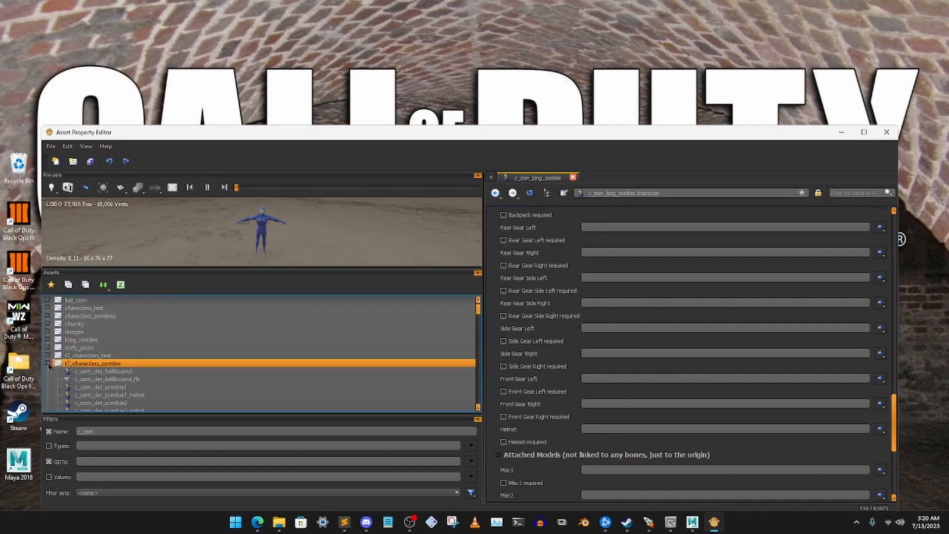
{"action": "scroll", "coordinate": [138, 368], "scroll_direction": "down", "scroll_amount": 1}
{"action": "left_click", "coordinate": [142, 366]}
{"action": "left_click", "coordinate": [124, 365]}
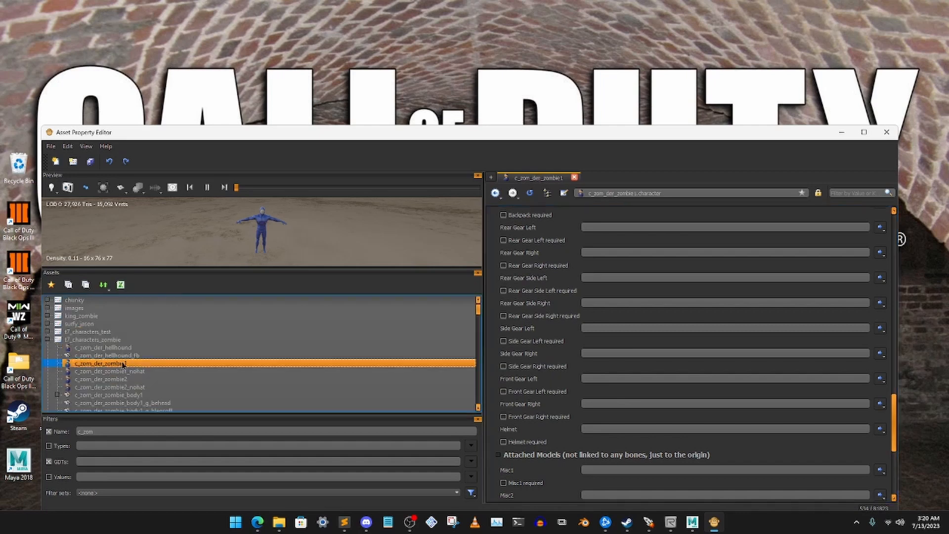
{"action": "scroll", "coordinate": [545, 349], "scroll_direction": "up", "scroll_amount": 10}
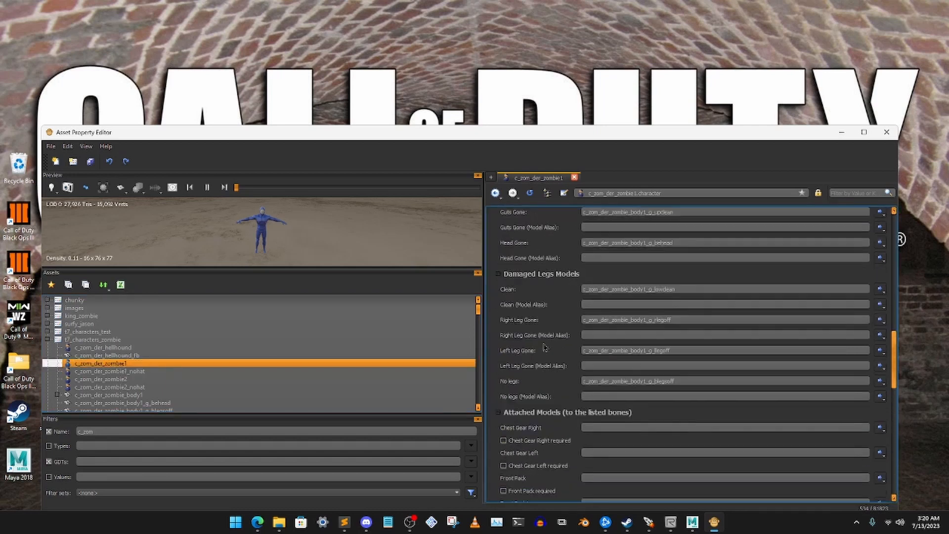
{"action": "scroll", "coordinate": [545, 348], "scroll_direction": "up", "scroll_amount": 10}
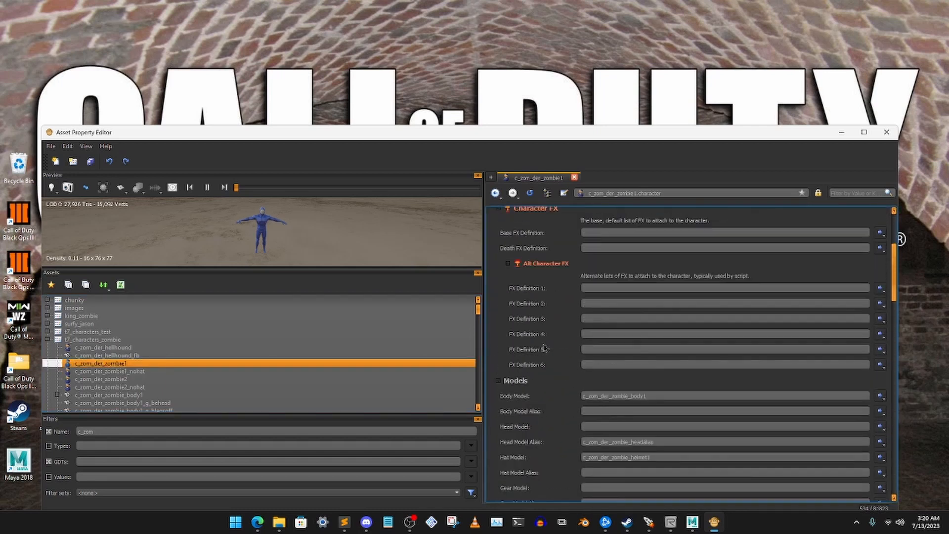
{"action": "scroll", "coordinate": [545, 349], "scroll_direction": "up", "scroll_amount": 3}
{"action": "scroll", "coordinate": [546, 349], "scroll_direction": "down", "scroll_amount": 10}
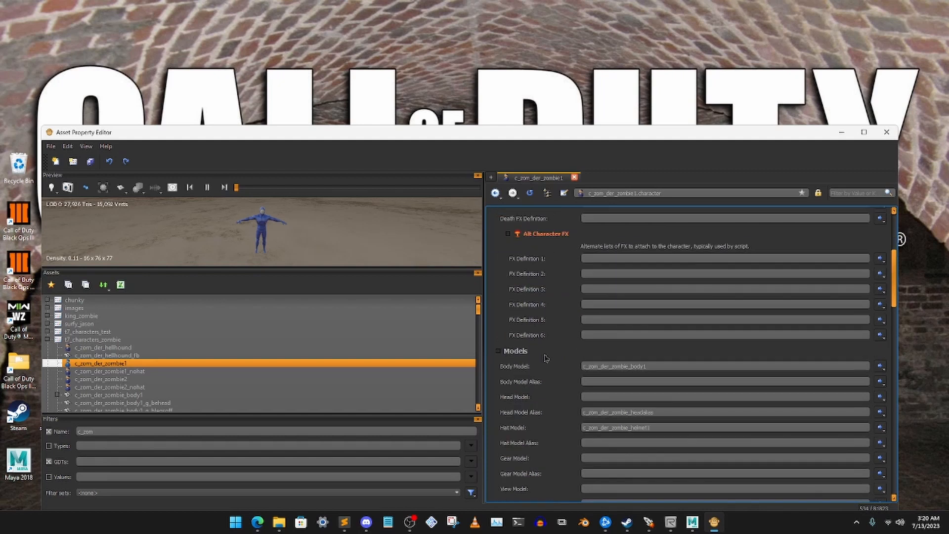
{"action": "right_click", "coordinate": [115, 367]}
{"action": "left_click", "coordinate": [148, 435]}
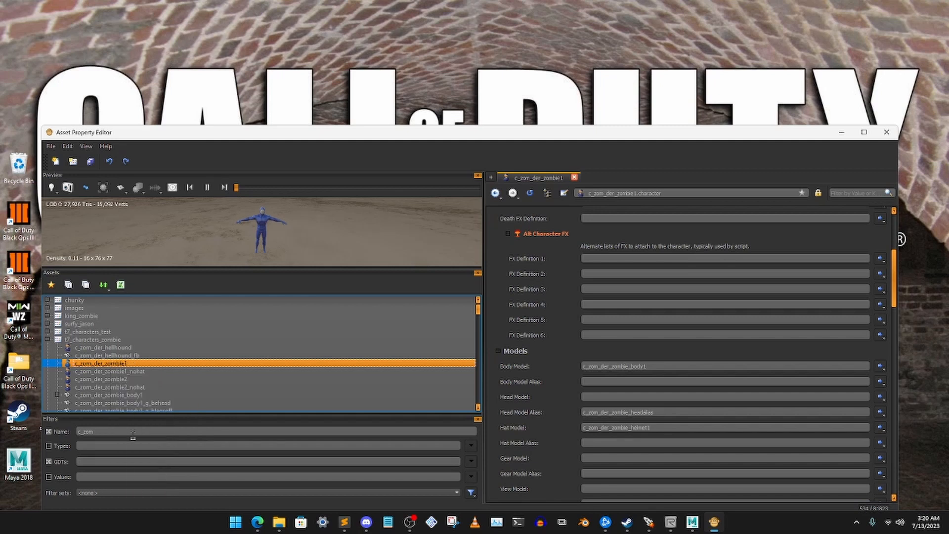
- Clear the asset name filter and filter the GDTs by fall_guy
{"action": "left_click_drag", "start_coordinate": [127, 433], "coordinate": [18, 418]}
{"action": "key", "text": "BackSpace"}
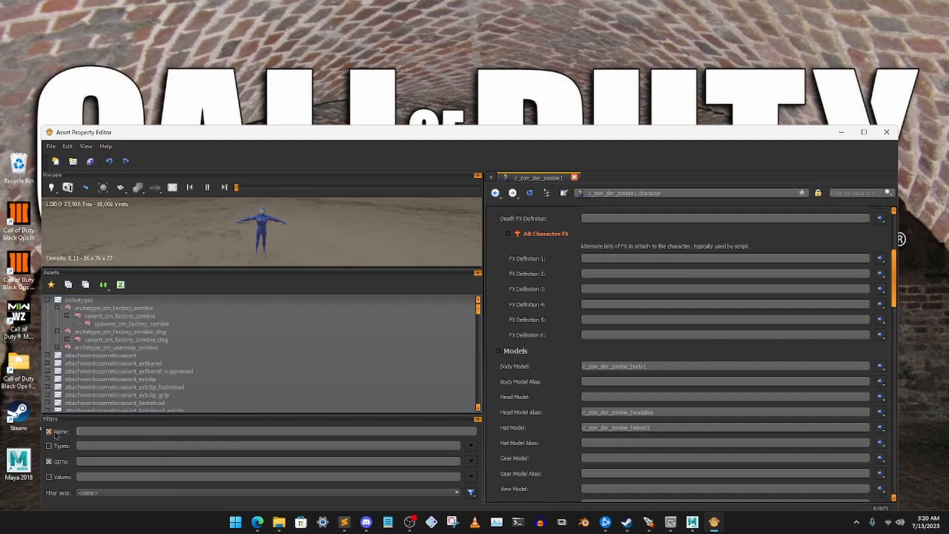
{"action": "left_click", "coordinate": [115, 461]}
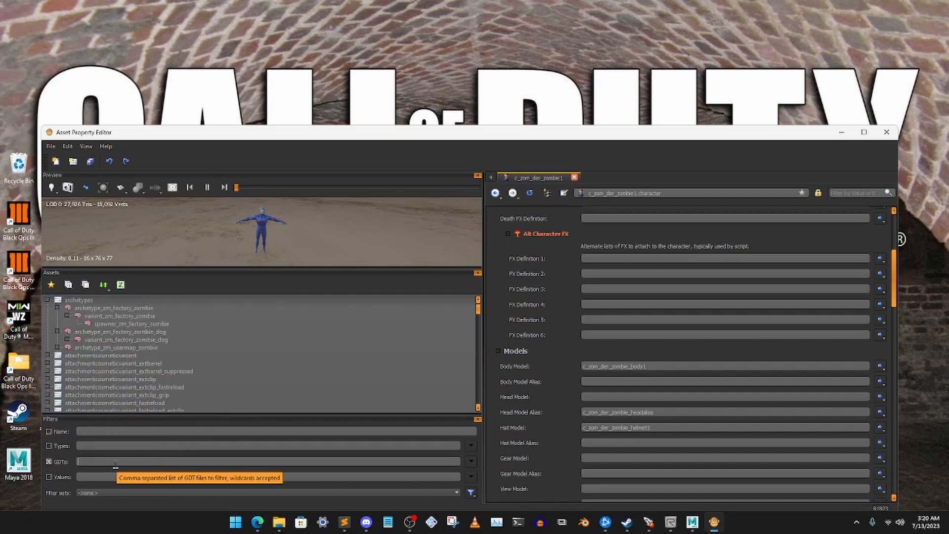
{"action": "type", "text": "fall_"}
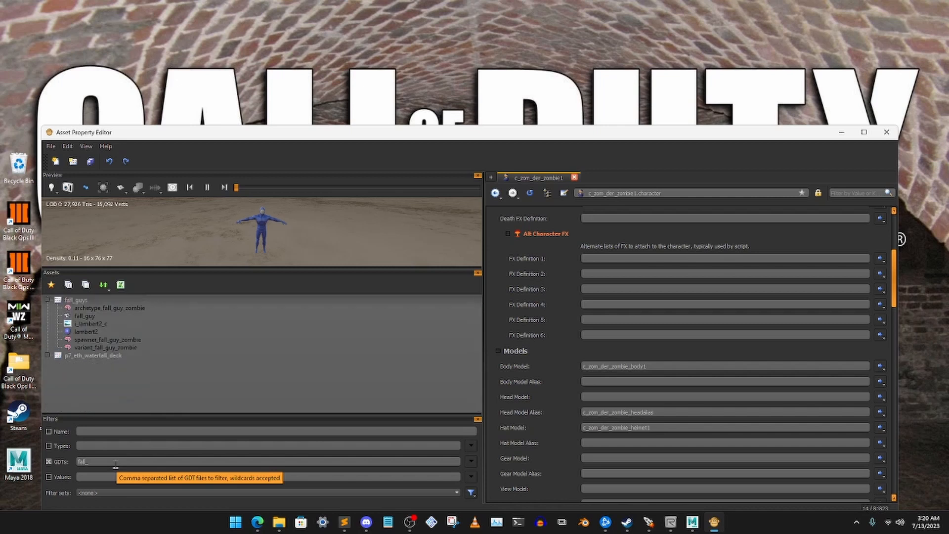
{"action": "type", "text": "guy"}
- Paste the copied character into the fall_guys GDT under the name c_zom_fallguy_zombie
{"action": "left_click", "coordinate": [82, 300]}
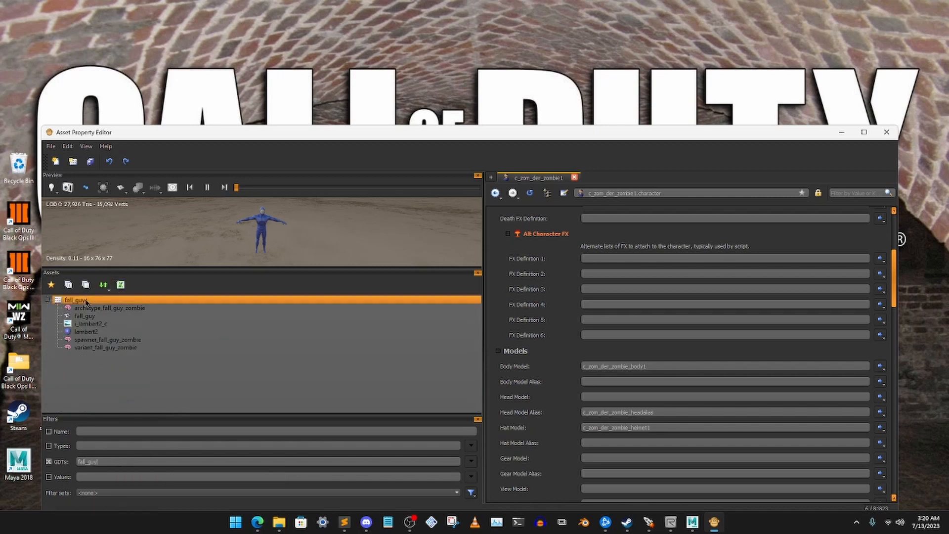
{"action": "right_click", "coordinate": [84, 300]}
{"action": "left_click", "coordinate": [108, 350]}
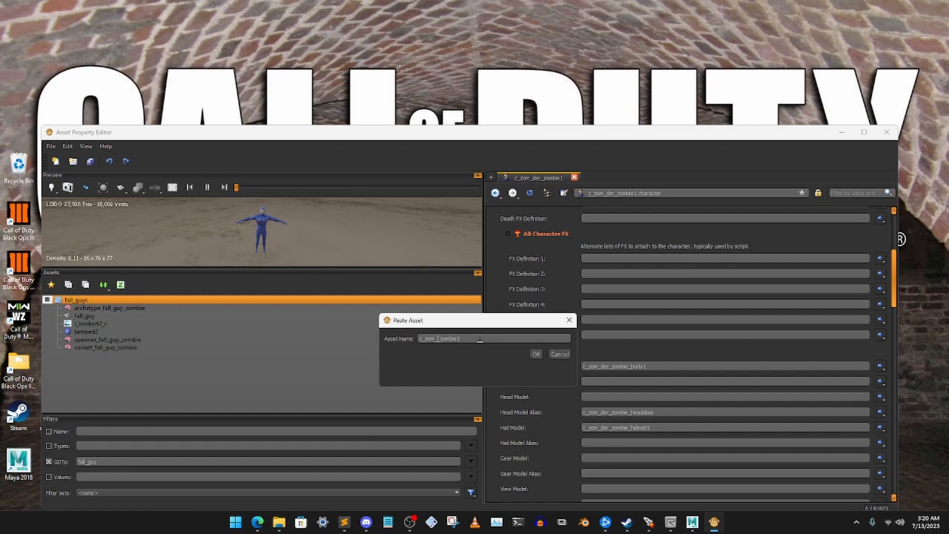
{"action": "type", "text": "lguy"}
{"action": "left_click", "coordinate": [536, 354]}
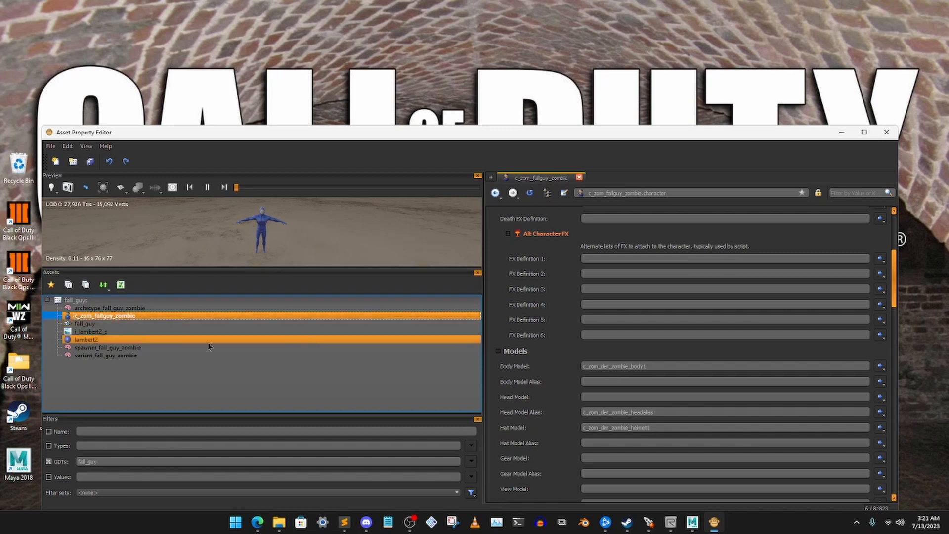
- Clear the Hat Model and Head Model Alias of c_zom_fallguy_zombie
{"action": "scroll", "coordinate": [581, 289], "scroll_direction": "up", "scroll_amount": 4}
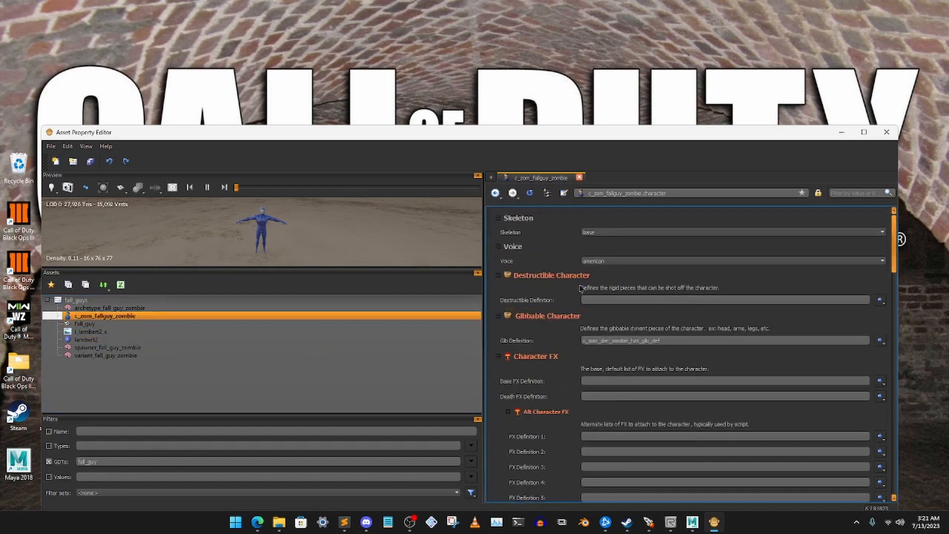
{"action": "scroll", "coordinate": [574, 343], "scroll_direction": "down", "scroll_amount": 4}
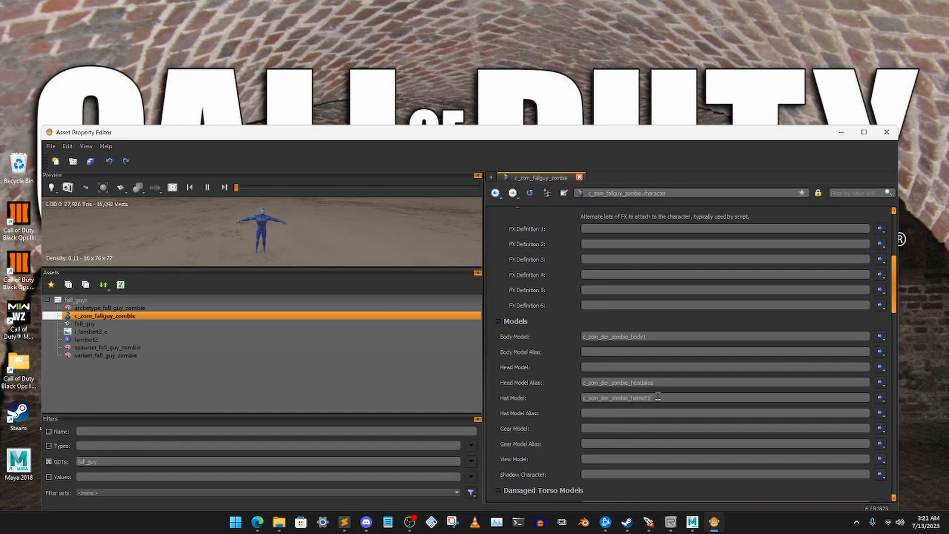
{"action": "double_click", "coordinate": [652, 397]}
{"action": "key", "text": "BackSpace"}
{"action": "double_click", "coordinate": [673, 385]}
{"action": "key", "text": "BackSpace"}
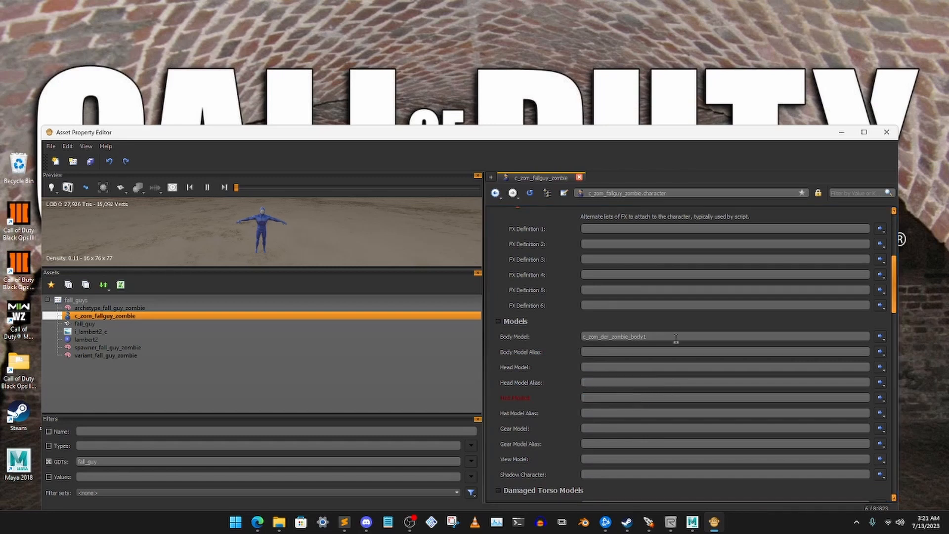
- Set the Body Model of c_zom_fallguy_zombie to fall_guy
{"action": "double_click", "coordinate": [613, 336]}
{"action": "key", "text": "BackSpace"}
{"action": "type", "text": "fall"}
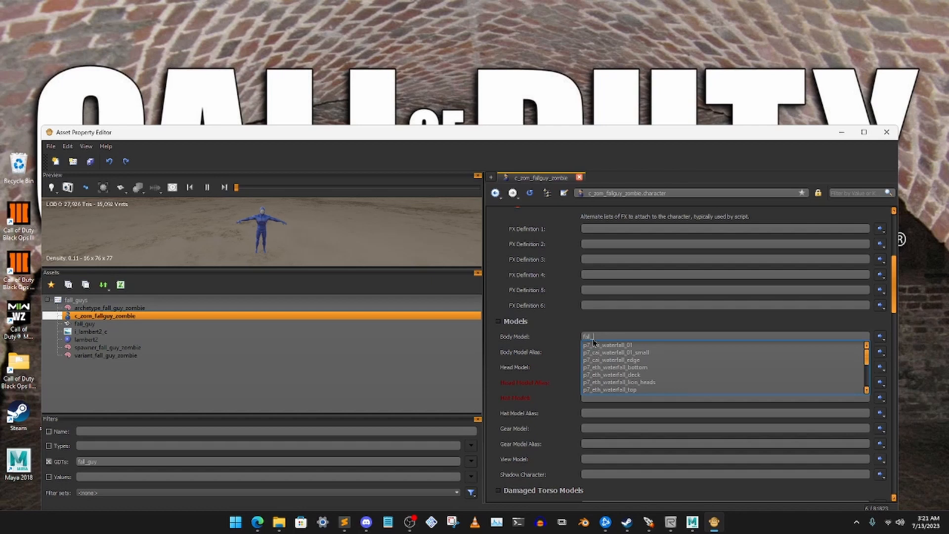
{"action": "type", "text": "_guy"}
{"action": "key", "text": "Return"}
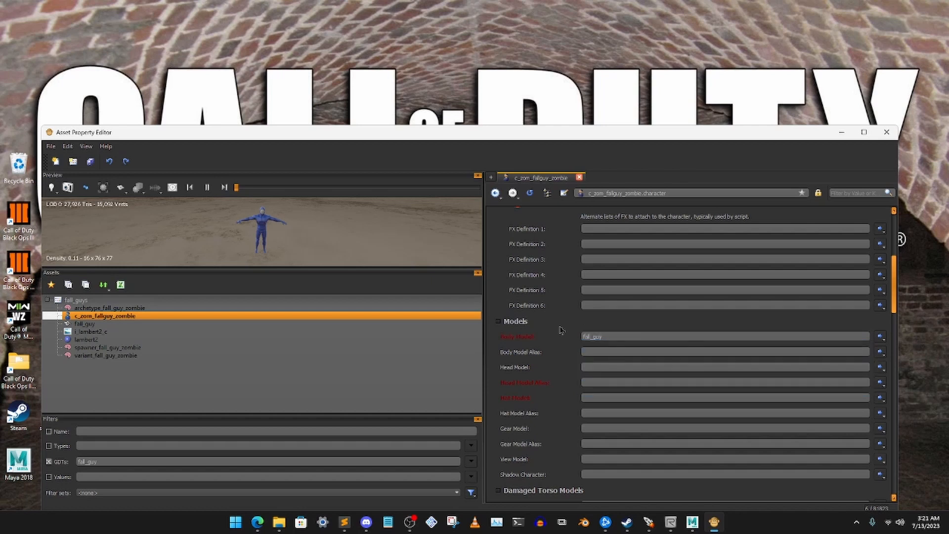
- Clear the No legs, Left Leg Gone, Right Leg Gone and Clean entries of the Damaged Legs Models
{"action": "scroll", "coordinate": [561, 330], "scroll_direction": "down", "scroll_amount": 10}
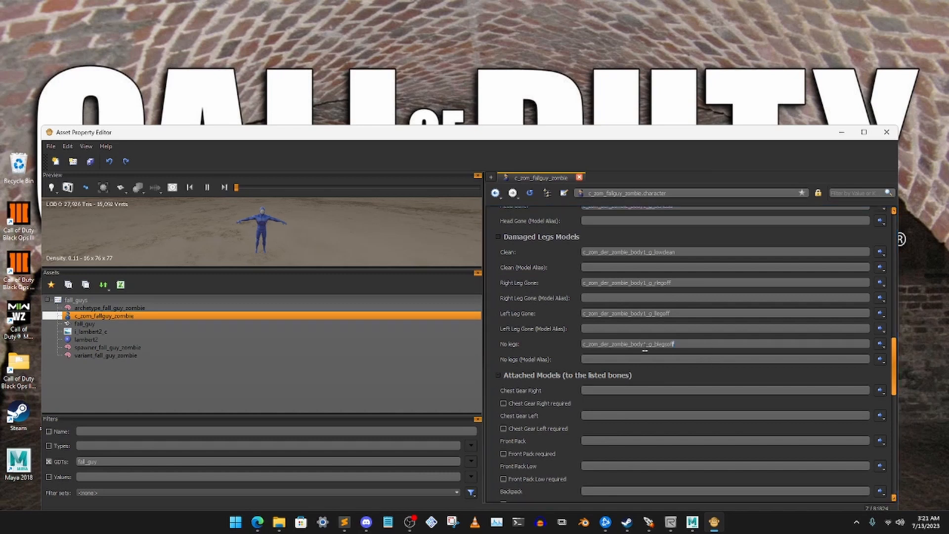
{"action": "left_click_drag", "start_coordinate": [645, 348], "coordinate": [546, 356]}
{"action": "key", "text": "BackSpace"}
{"action": "scroll", "coordinate": [661, 344], "scroll_direction": "up", "scroll_amount": 2}
{"action": "left_click_drag", "start_coordinate": [694, 370], "coordinate": [564, 372]}
{"action": "key", "text": "BackSpace"}
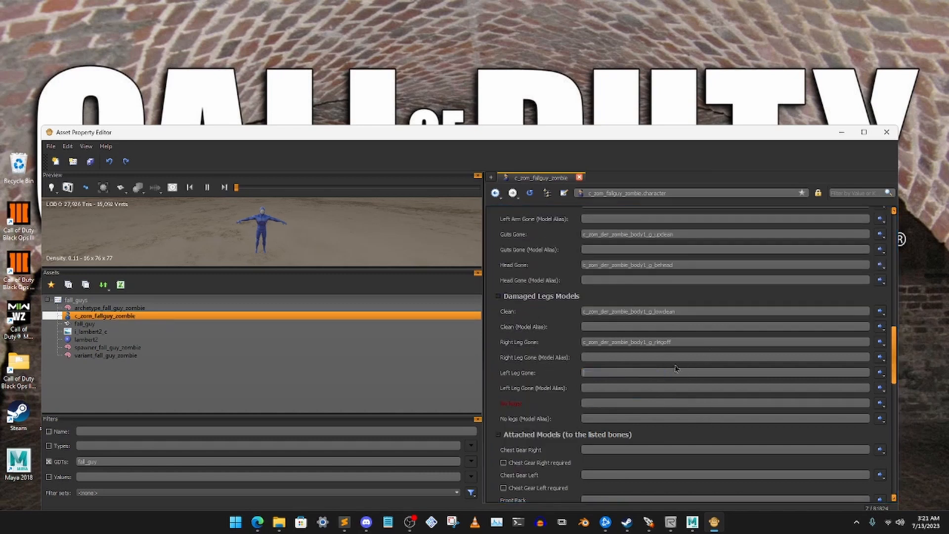
{"action": "left_click_drag", "start_coordinate": [687, 346], "coordinate": [579, 343]}
{"action": "key", "text": "BackSpace"}
{"action": "left_click_drag", "start_coordinate": [694, 312], "coordinate": [538, 311]}
{"action": "key", "text": "BackSpace"}
- Clear the Head Gone, Guts Gone, Left Arm Gone, Right Arm Gone and Clean entries of the Damaged Torso Models
{"action": "scroll", "coordinate": [682, 350], "scroll_direction": "up", "scroll_amount": 2}
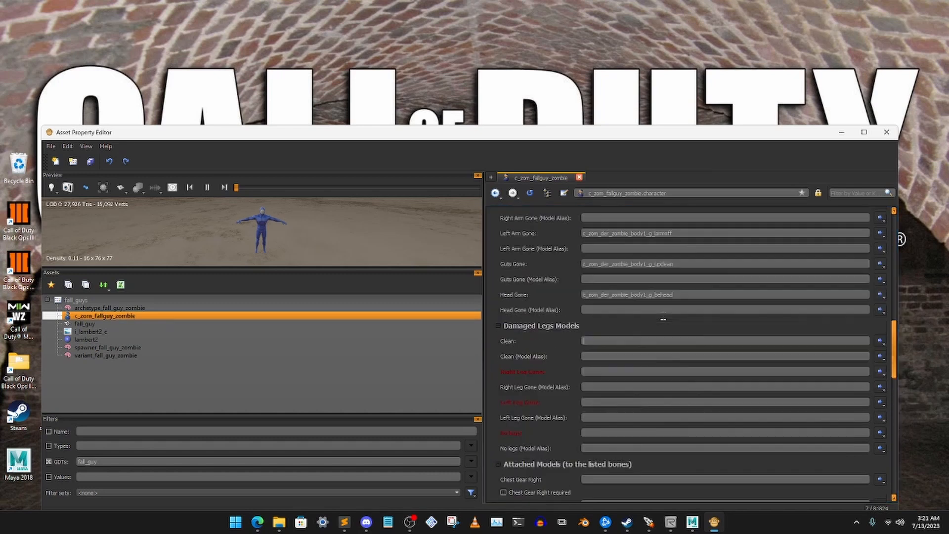
{"action": "left_click_drag", "start_coordinate": [682, 351], "coordinate": [582, 354]}
{"action": "key", "text": "BackSpace"}
{"action": "left_click_drag", "start_coordinate": [694, 323], "coordinate": [584, 323]}
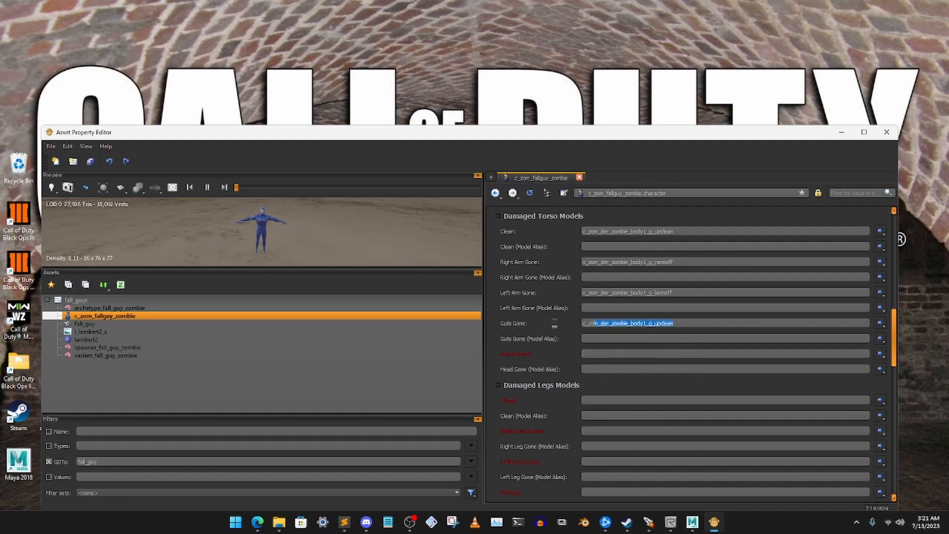
{"action": "key", "text": "BackSpace"}
{"action": "scroll", "coordinate": [681, 320], "scroll_direction": "up", "scroll_amount": 2}
{"action": "left_click_drag", "start_coordinate": [688, 379], "coordinate": [582, 382]}
{"action": "key", "text": "BackSpace"}
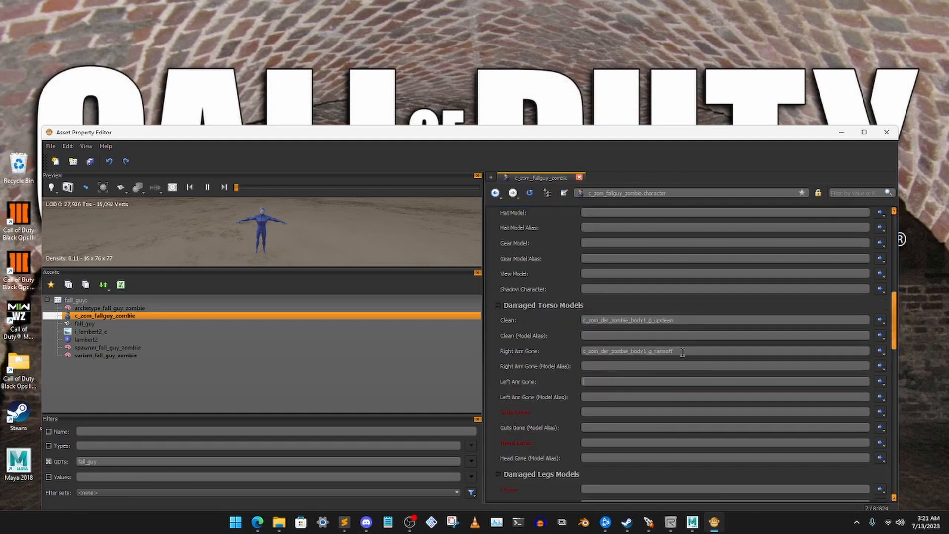
{"action": "left_click_drag", "start_coordinate": [682, 352], "coordinate": [583, 352]}
{"action": "key", "text": "BackSpace"}
{"action": "left_click_drag", "start_coordinate": [682, 320], "coordinate": [552, 312]}
{"action": "key", "text": "BackSpace"}
- Check the model, attachment and Gib Definition entries of c_zom_fallguy_zombie
{"action": "scroll", "coordinate": [642, 318], "scroll_direction": "up", "scroll_amount": 3}
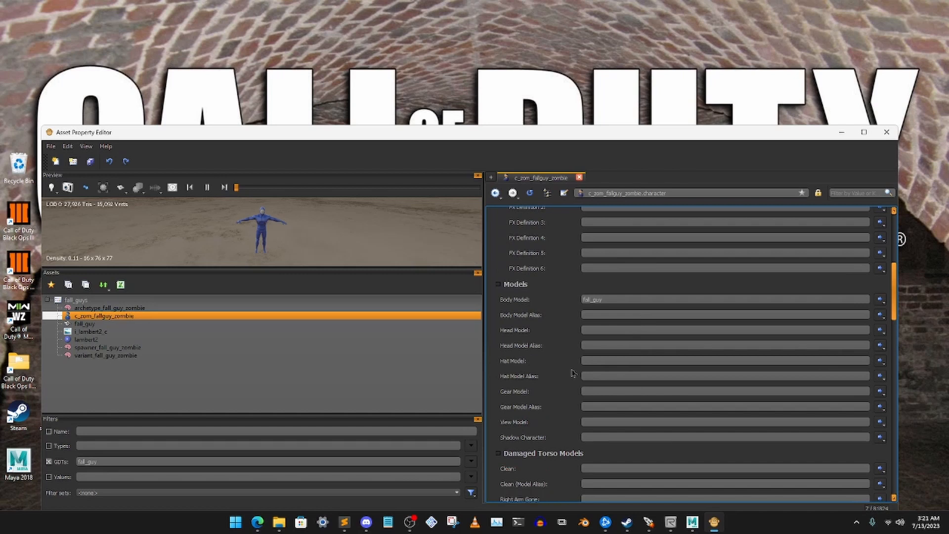
{"action": "scroll", "coordinate": [576, 373], "scroll_direction": "down", "scroll_amount": 6}
{"action": "scroll", "coordinate": [585, 367], "scroll_direction": "down", "scroll_amount": 7}
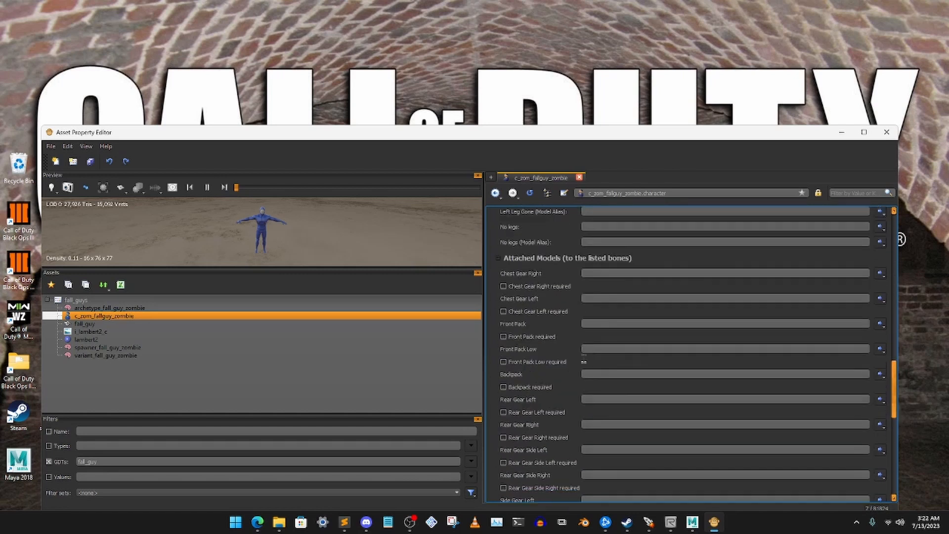
{"action": "scroll", "coordinate": [583, 360], "scroll_direction": "up", "scroll_amount": 15}
{"action": "scroll", "coordinate": [581, 356], "scroll_direction": "up", "scroll_amount": 3}
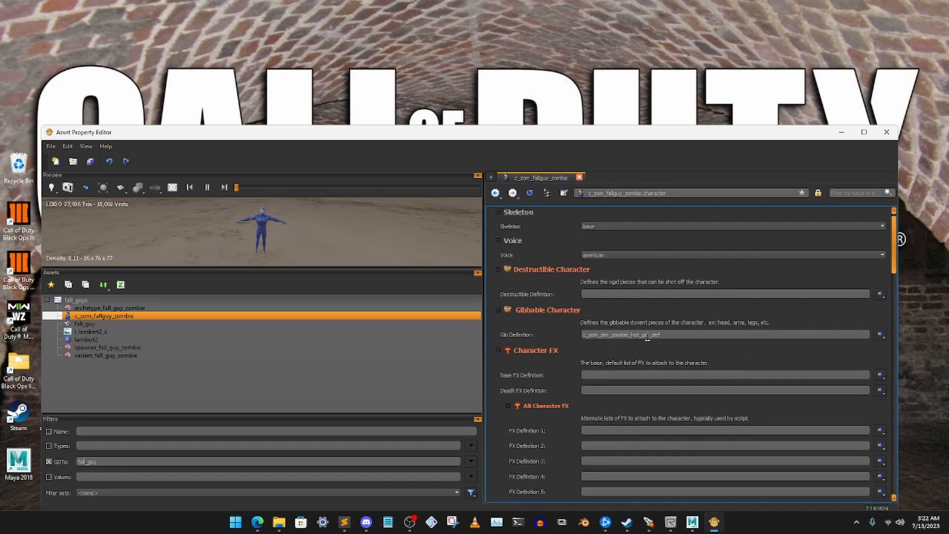
{"action": "scroll", "coordinate": [695, 344], "scroll_direction": "up", "scroll_amount": 1}
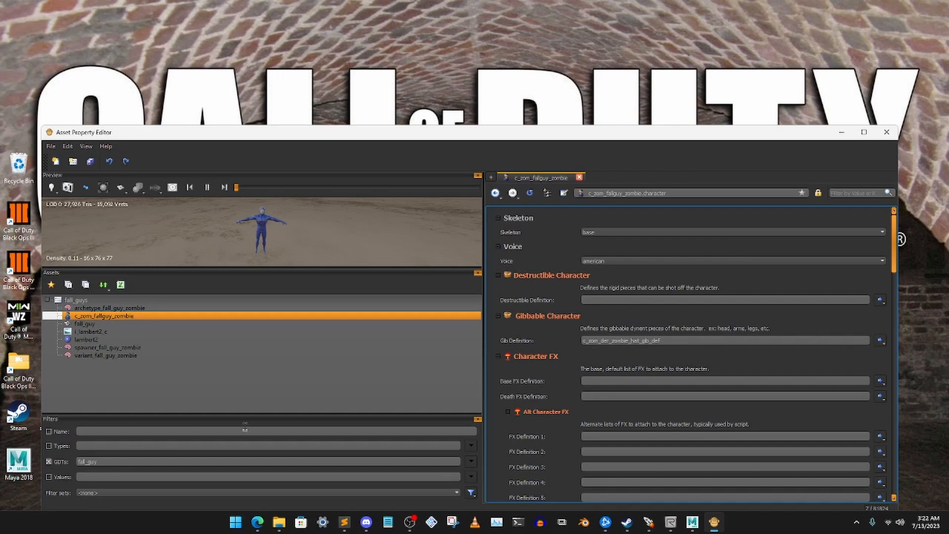
- Set Character 1 in the Character Models of archetype_fall_guy_zombie to c_zom_fallguy_zombie
{"action": "left_click", "coordinate": [121, 311]}
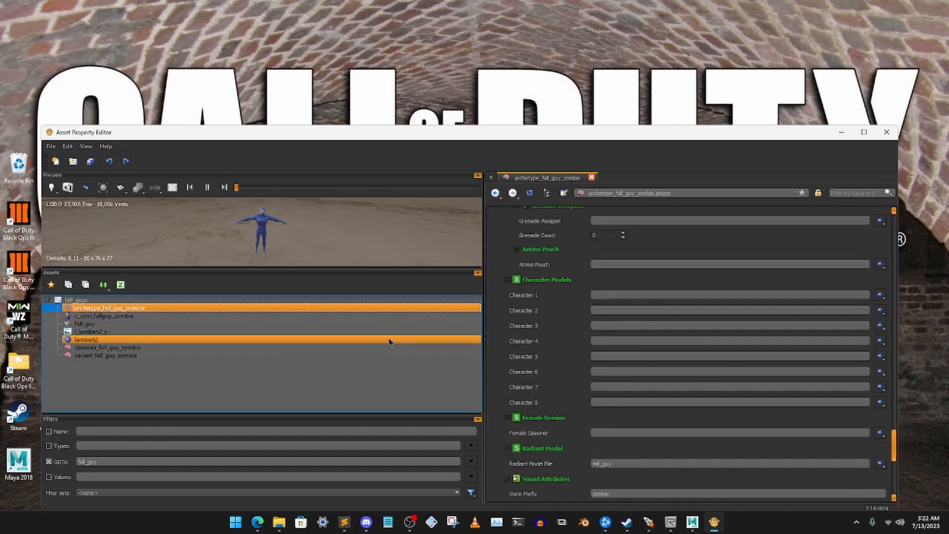
{"action": "left_click", "coordinate": [606, 296]}
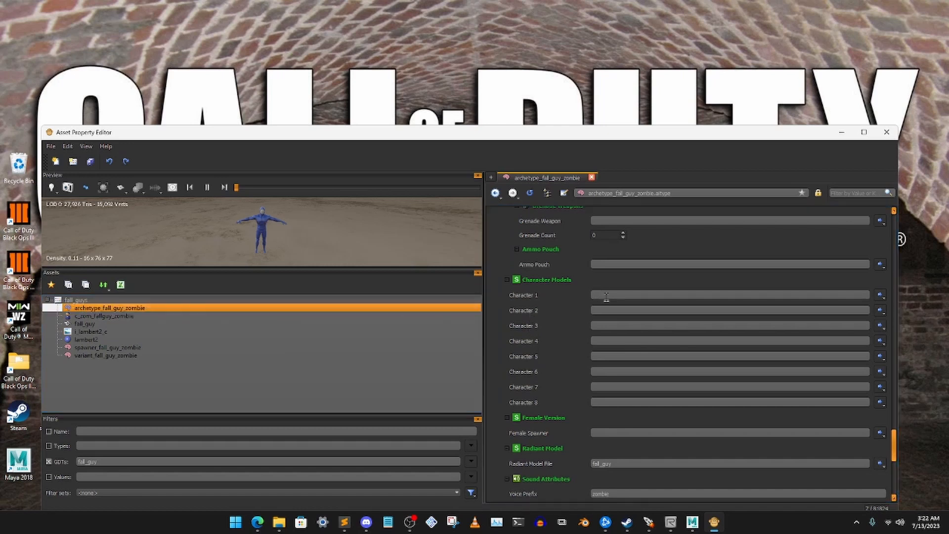
{"action": "type", "text": "c_zom_"}
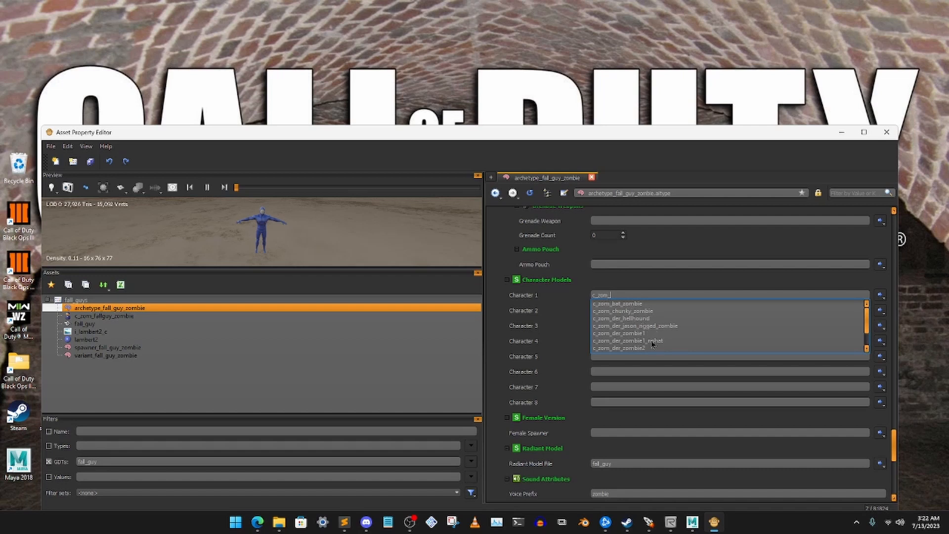
{"action": "scroll", "coordinate": [652, 345], "scroll_direction": "down", "scroll_amount": 1}
{"action": "left_click", "coordinate": [630, 347]}
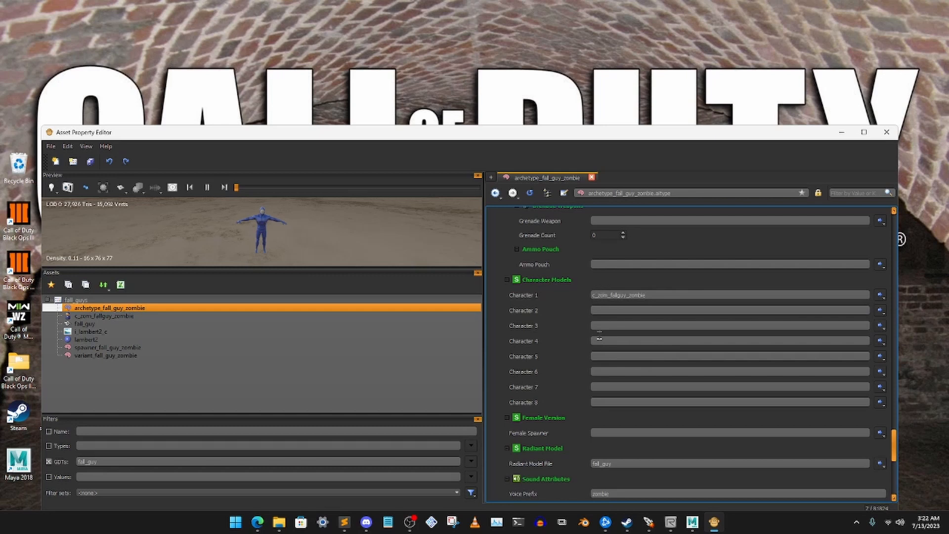
{"action": "scroll", "coordinate": [583, 356], "scroll_direction": "up", "scroll_amount": 5}
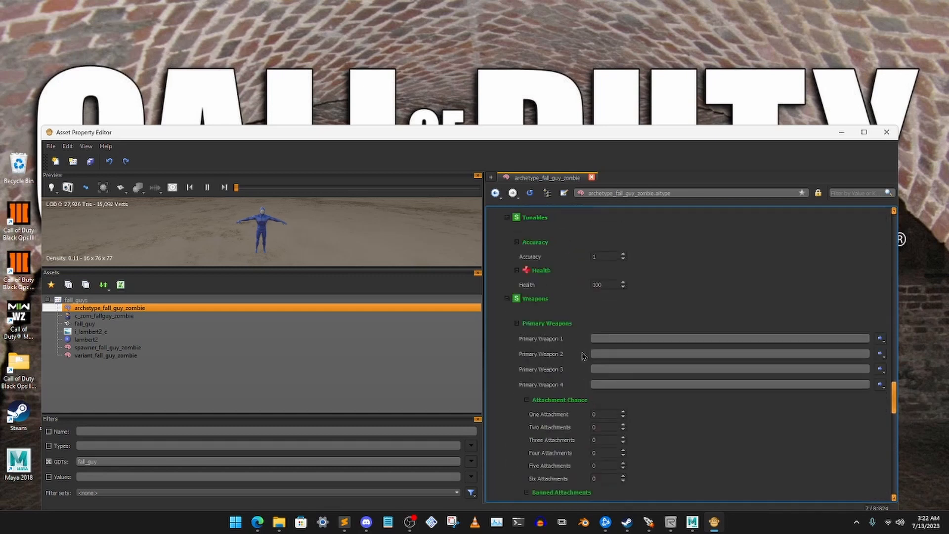
{"action": "scroll", "coordinate": [583, 356], "scroll_direction": "up", "scroll_amount": 3}
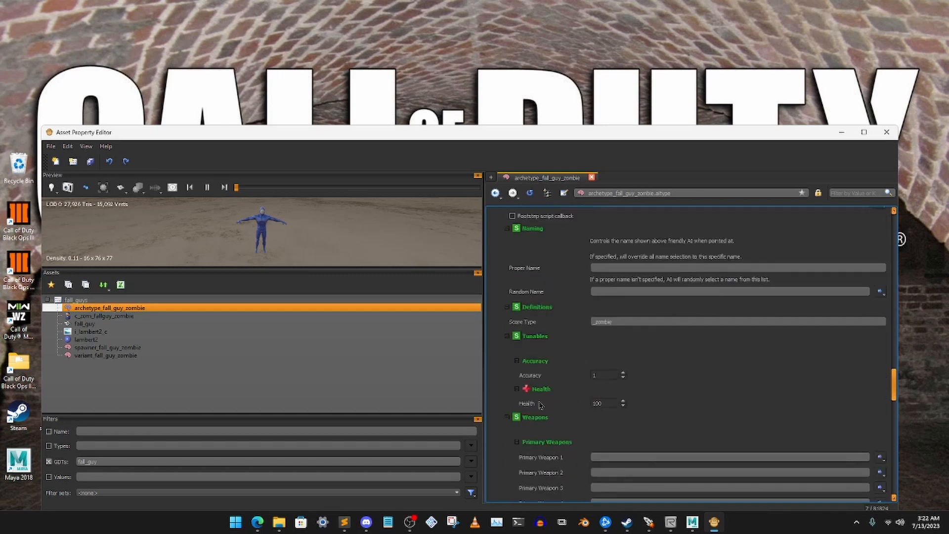
{"action": "left_click", "coordinate": [623, 402]}
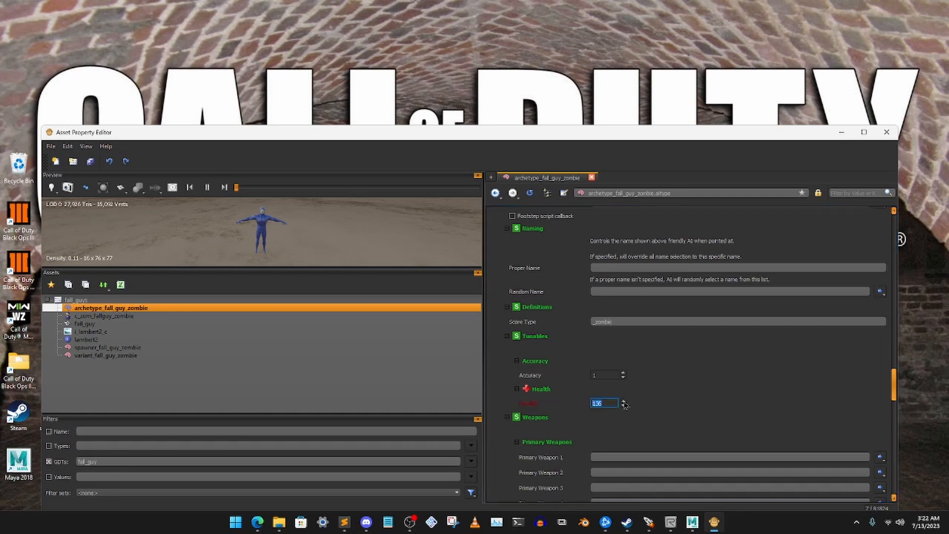
{"action": "left_click", "coordinate": [624, 407]}
{"action": "left_click", "coordinate": [658, 398]}
- Check the Spawner, Variant and Archetype Attributes of archetype_fall_guy_zombie, including its animation mapping and behavior assets
{"action": "scroll", "coordinate": [666, 379], "scroll_direction": "up", "scroll_amount": 4}
{"action": "scroll", "coordinate": [667, 381], "scroll_direction": "up", "scroll_amount": 10}
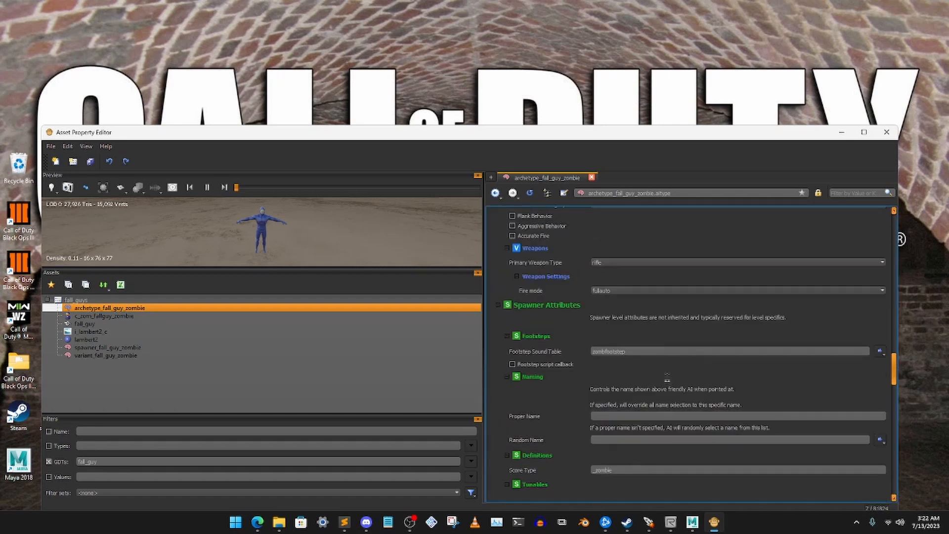
{"action": "scroll", "coordinate": [667, 379], "scroll_direction": "up", "scroll_amount": 5}
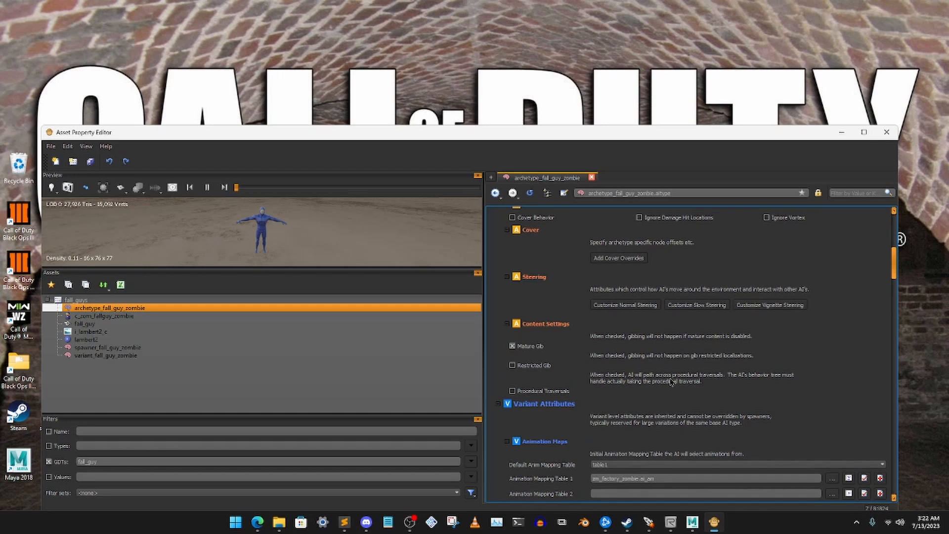
{"action": "scroll", "coordinate": [671, 381], "scroll_direction": "down", "scroll_amount": 3}
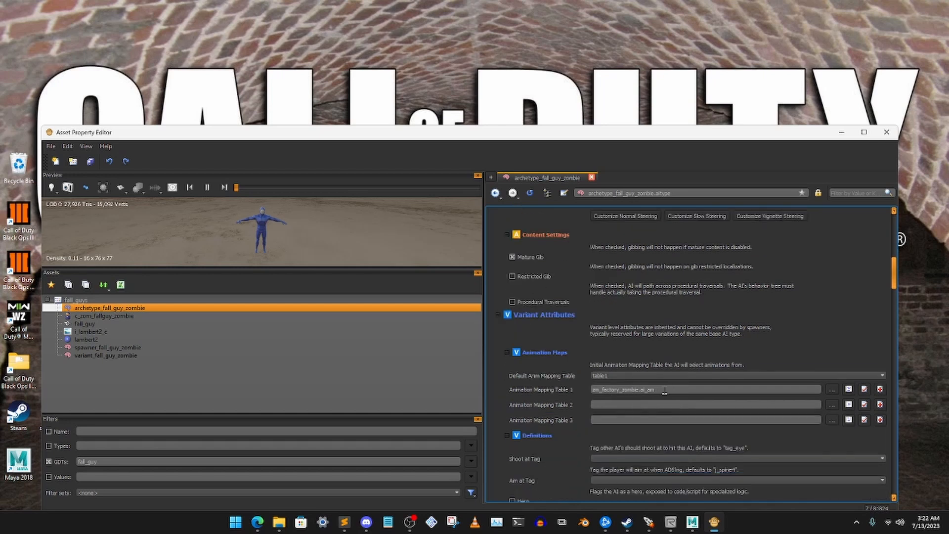
{"action": "scroll", "coordinate": [681, 389], "scroll_direction": "up", "scroll_amount": 10}
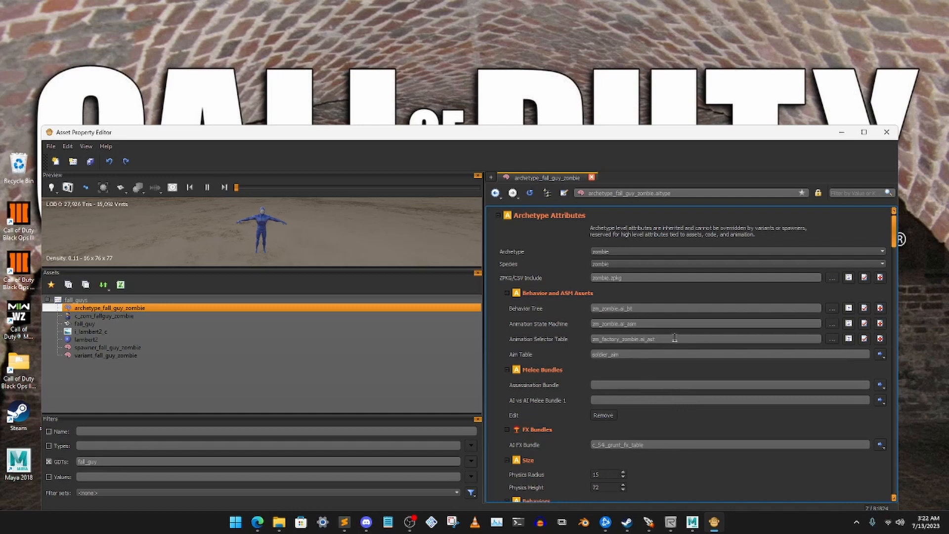
{"action": "scroll", "coordinate": [674, 337], "scroll_direction": "up", "scroll_amount": 1}
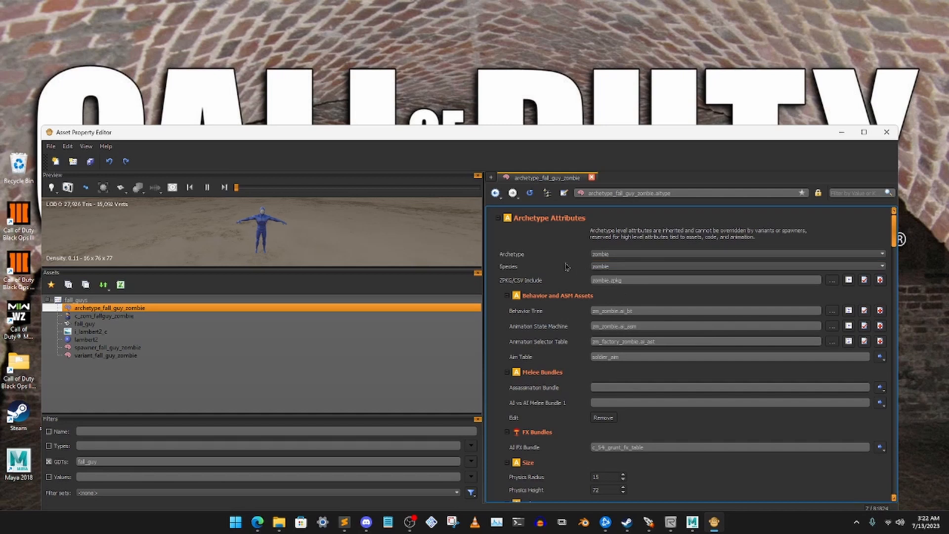
- Clear the Character 2, Character 3 and Character 4 entries in the Character Models of spawner_fall_guy_zombie
{"action": "left_click", "coordinate": [114, 349]}
{"action": "scroll", "coordinate": [570, 342], "scroll_direction": "down", "scroll_amount": 6}
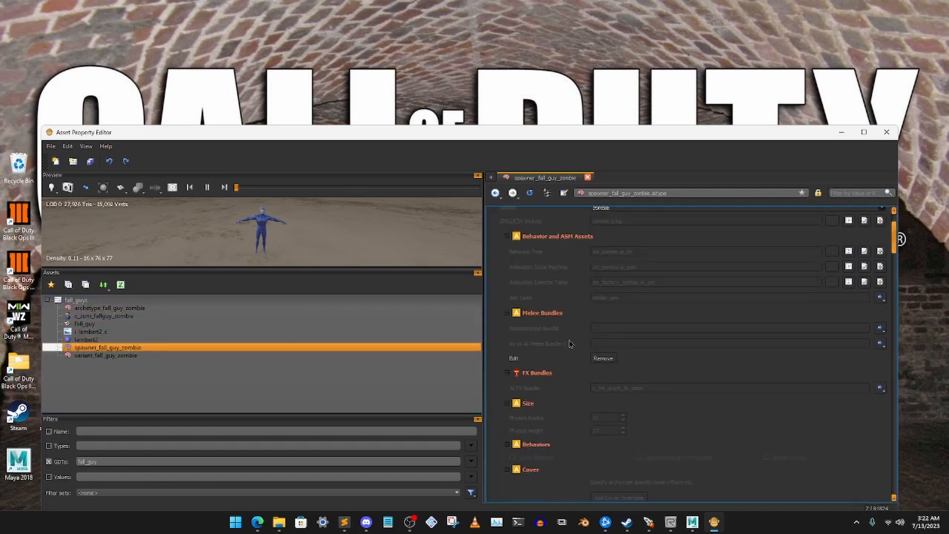
{"action": "scroll", "coordinate": [570, 342], "scroll_direction": "down", "scroll_amount": 15}
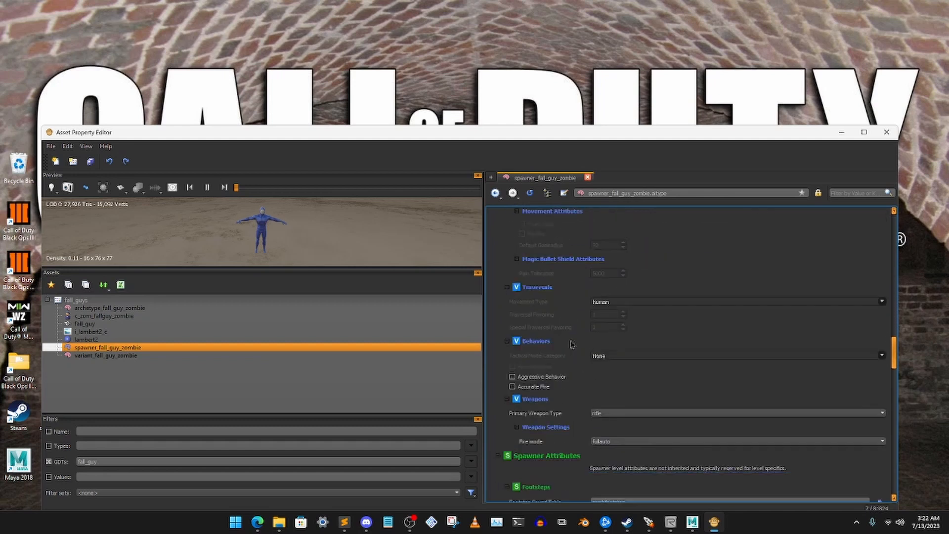
{"action": "scroll", "coordinate": [570, 345], "scroll_direction": "down", "scroll_amount": 8}
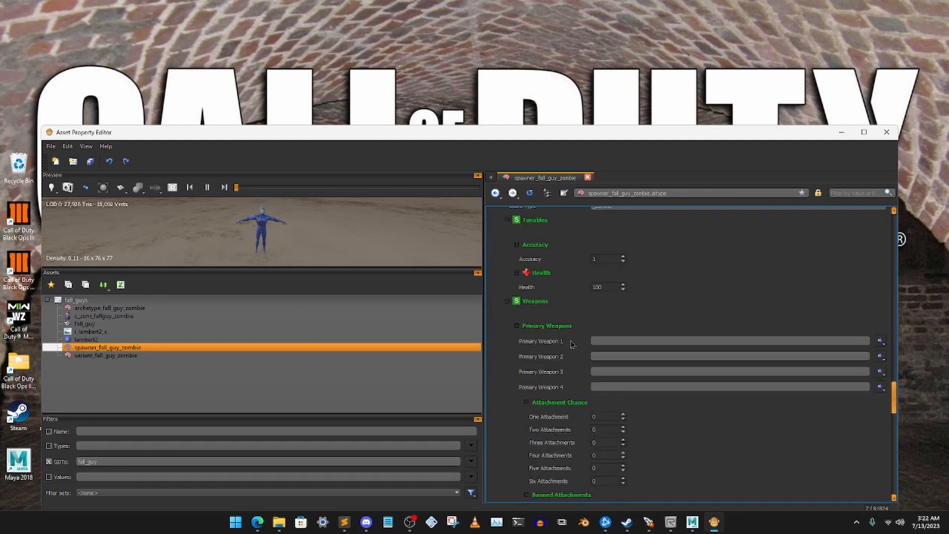
{"action": "scroll", "coordinate": [564, 347], "scroll_direction": "down", "scroll_amount": 10}
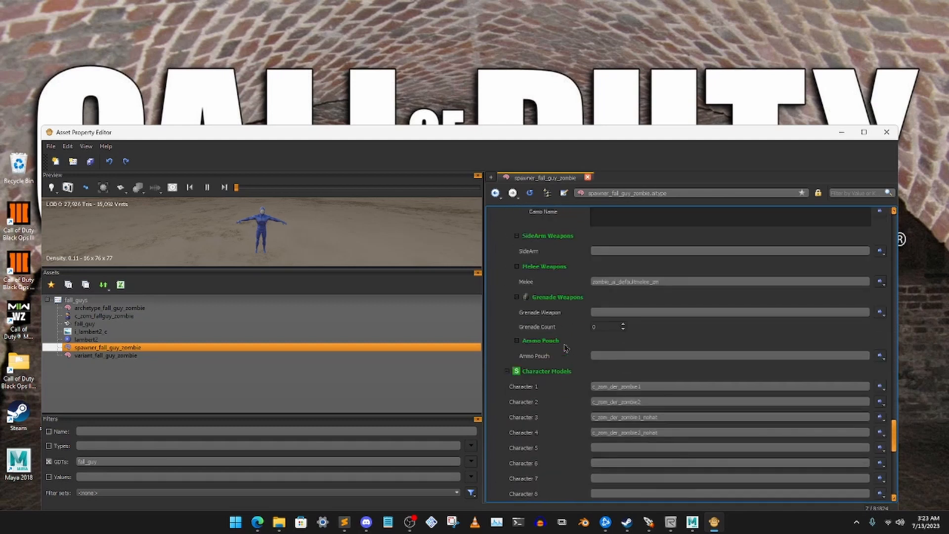
{"action": "double_click", "coordinate": [652, 373]}
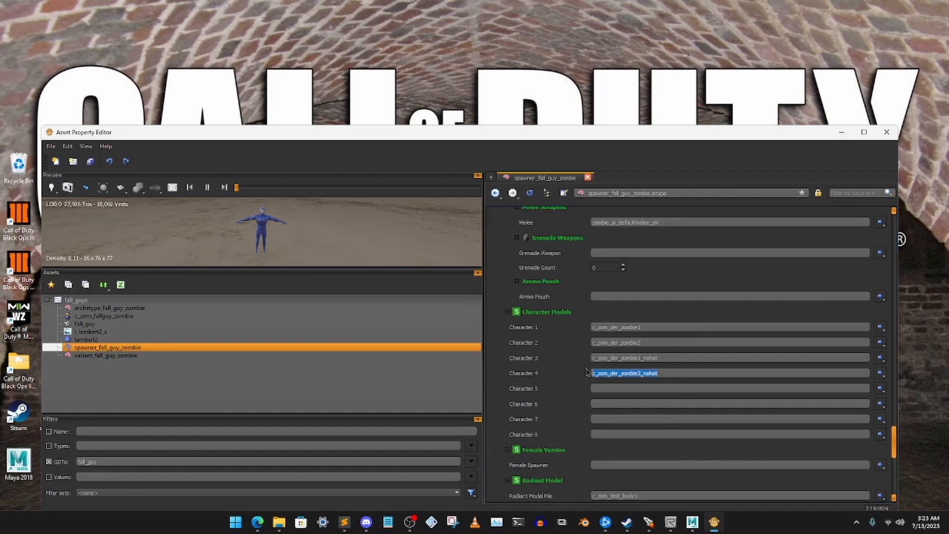
{"action": "key", "text": "BackSpace"}
{"action": "double_click", "coordinate": [660, 356]}
{"action": "key", "text": "BackSpace"}
{"action": "double_click", "coordinate": [656, 342]}
{"action": "key", "text": "BackSpace"}
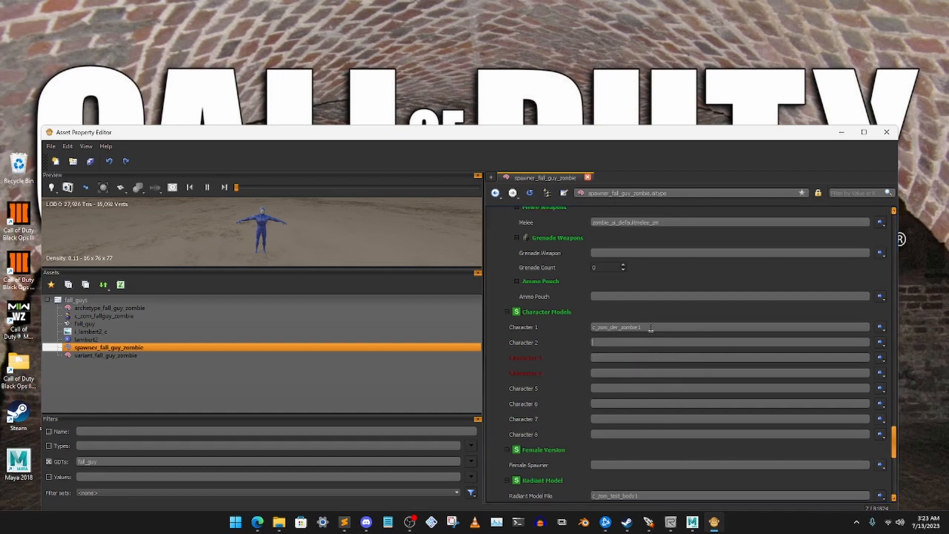
- Replace the Character 1 entry of spawner_fall_guy_zombie with c_zom_fallguy_zombie
{"action": "double_click", "coordinate": [650, 327]}
{"action": "key", "text": "BackSpace"}
{"action": "type", "text": "fall"}
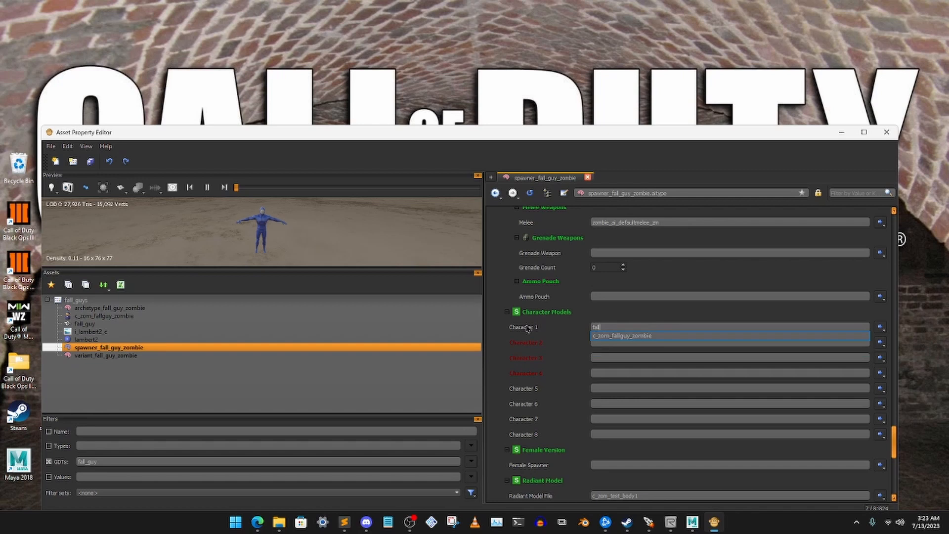
{"action": "left_click", "coordinate": [639, 336]}
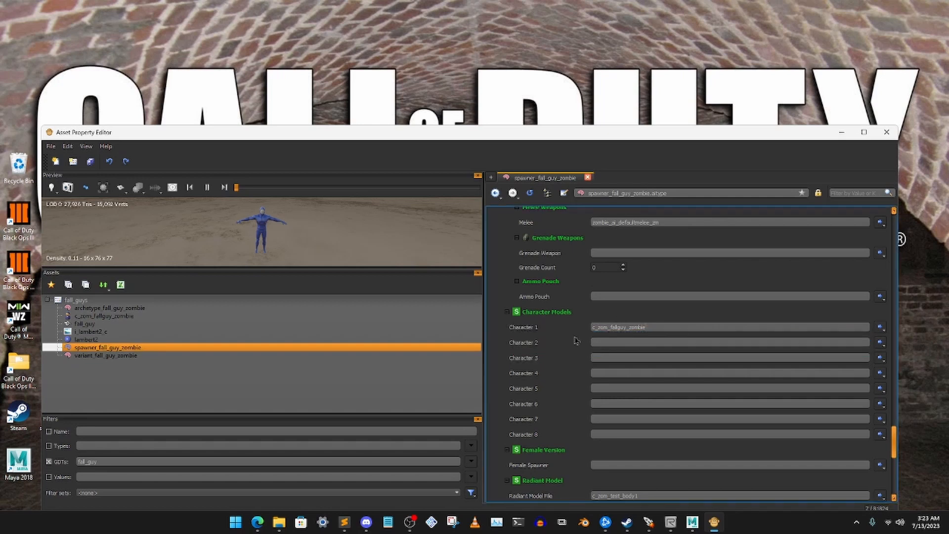
- Set the Radiant Model File of spawner_fall_guy_zombie to fall_guy and check its Miscellaneous settings
{"action": "scroll", "coordinate": [575, 342], "scroll_direction": "down", "scroll_amount": 3}
{"action": "double_click", "coordinate": [667, 318]}
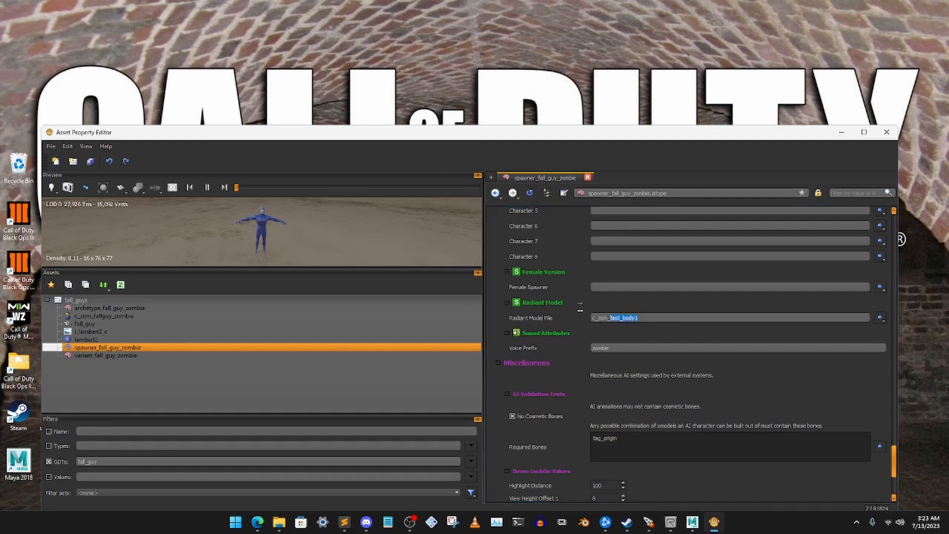
{"action": "type", "text": "fall"}
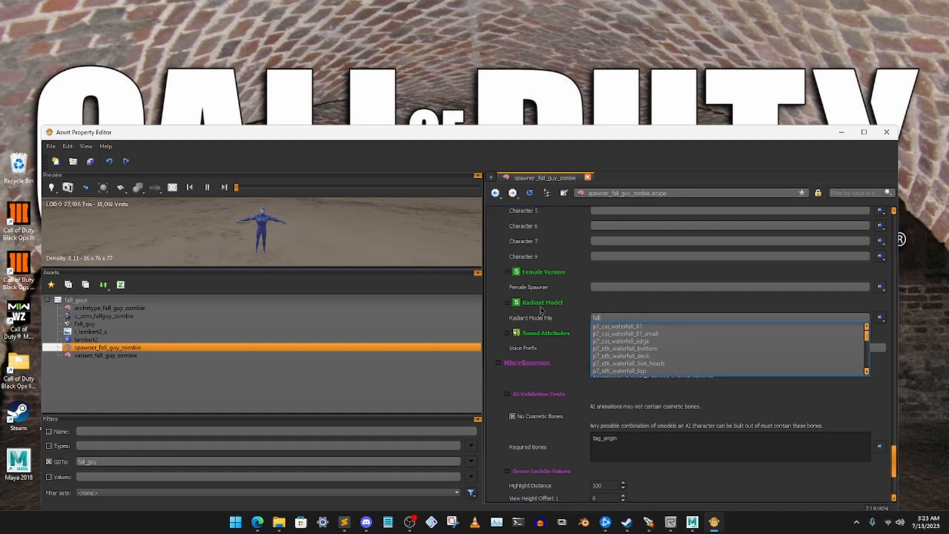
{"action": "type", "text": "_g"}
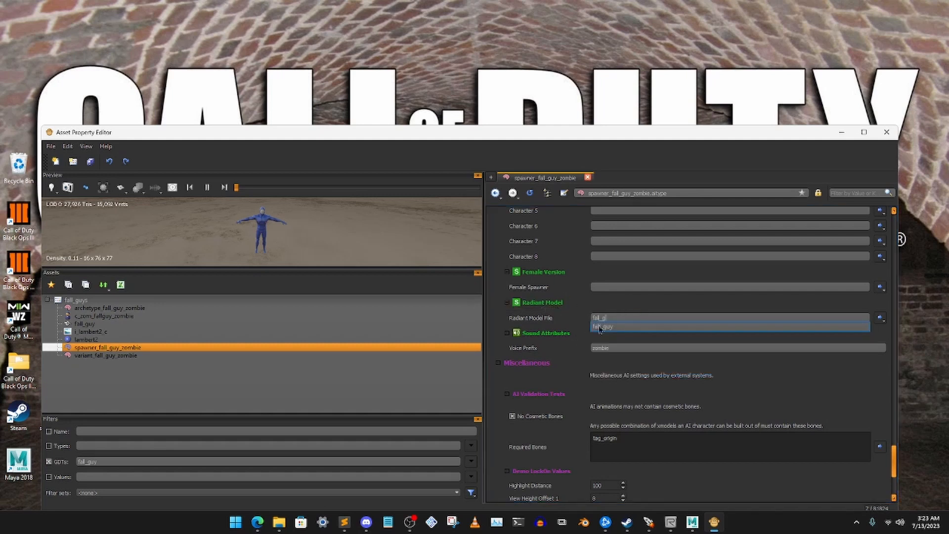
{"action": "key", "text": "Return"}
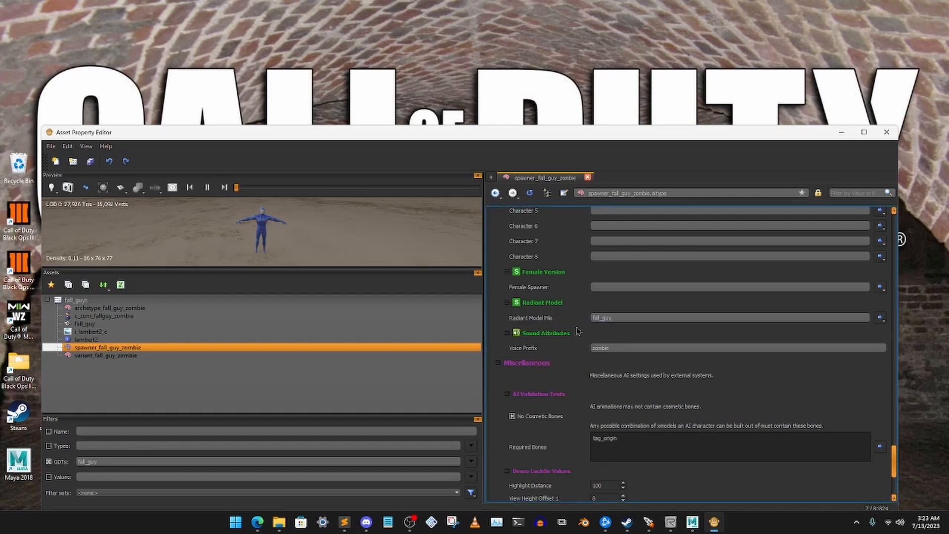
{"action": "scroll", "coordinate": [585, 368], "scroll_direction": "down", "scroll_amount": 1}
{"action": "left_click_drag", "start_coordinate": [627, 139], "coordinate": [628, 129]}
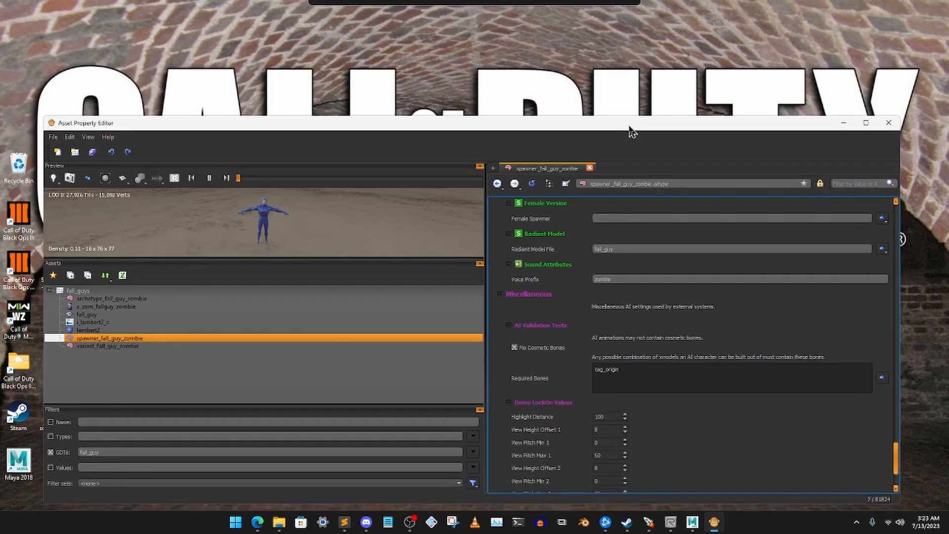
{"action": "scroll", "coordinate": [580, 349], "scroll_direction": "down", "scroll_amount": 2}
{"action": "scroll", "coordinate": [580, 349], "scroll_direction": "up", "scroll_amount": 1}
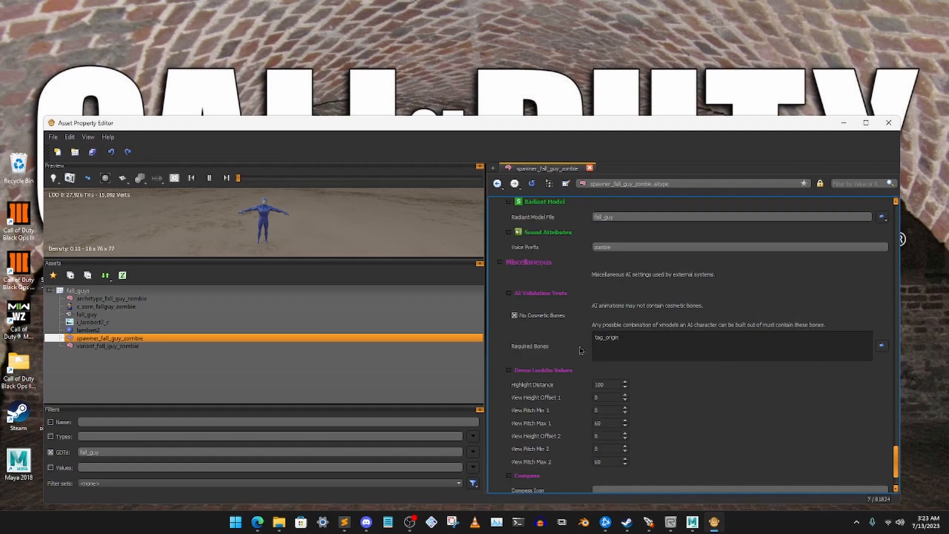
- Set the Radiant Model File of variant_fall_guy_zombie to fall_guy and check its Miscellaneous settings
{"action": "left_click", "coordinate": [106, 346]}
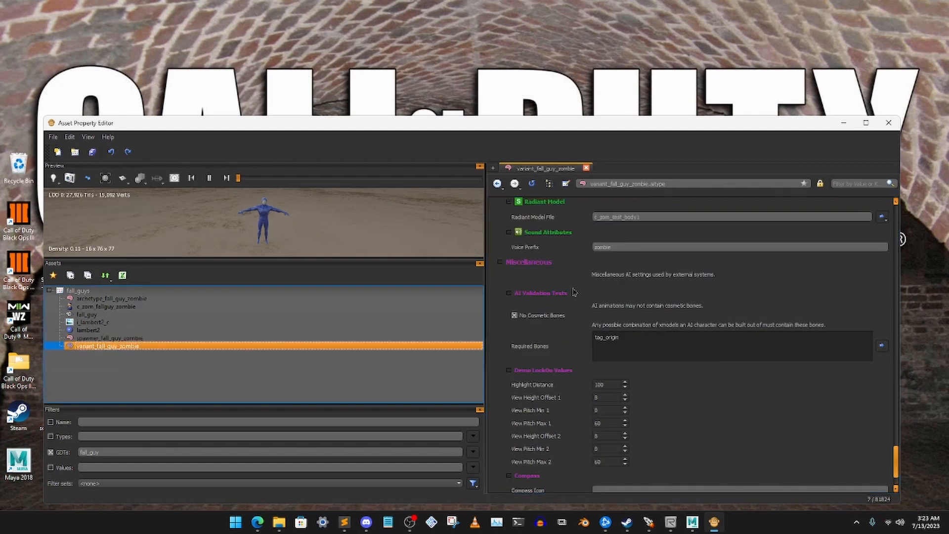
{"action": "double_click", "coordinate": [657, 276]}
{"action": "type", "text": "fal"}
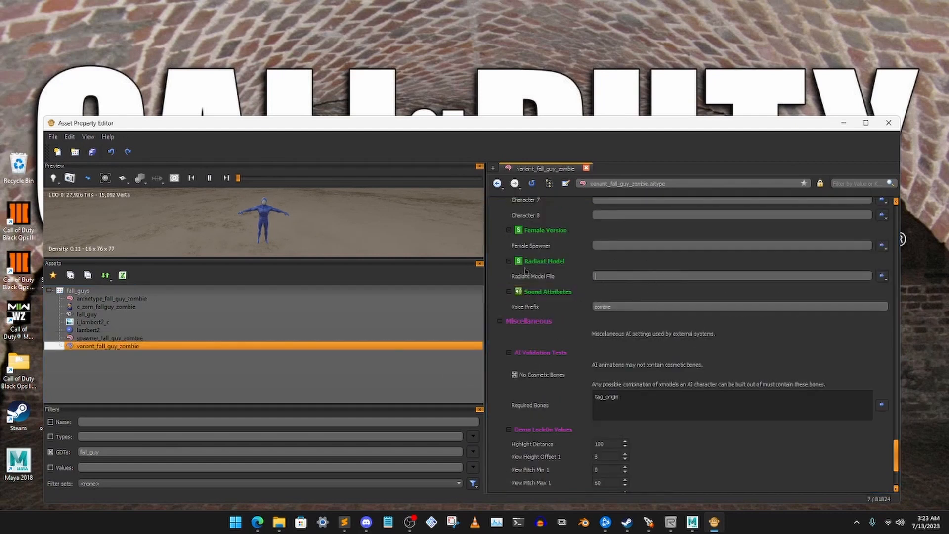
{"action": "type", "text": "l_guy"}
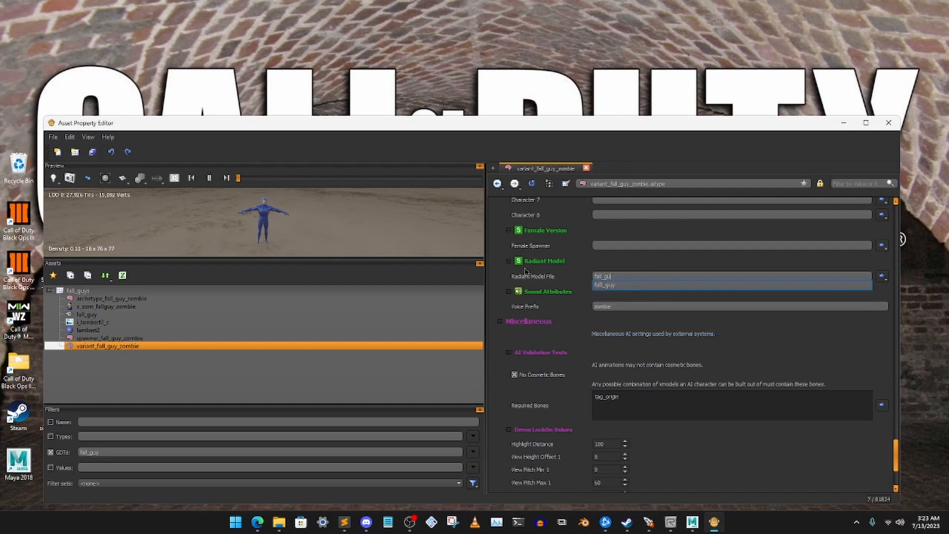
{"action": "key", "text": "Return"}
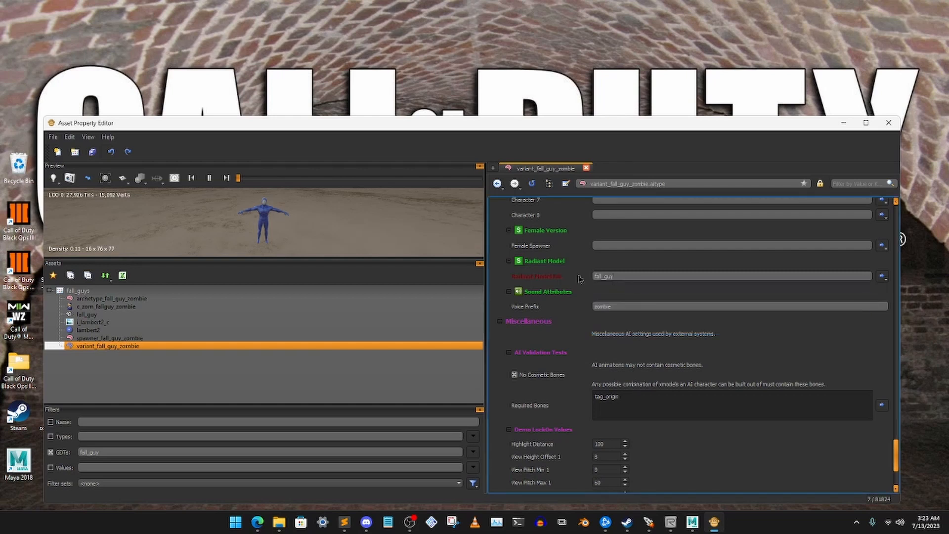
{"action": "scroll", "coordinate": [579, 280], "scroll_direction": "down", "scroll_amount": 3}
{"action": "scroll", "coordinate": [580, 279], "scroll_direction": "down", "scroll_amount": 1}
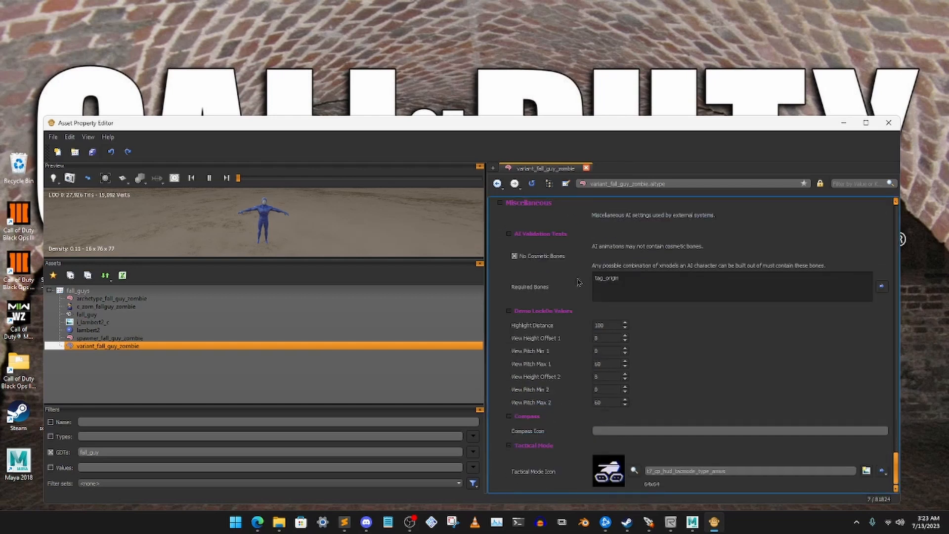
- Clear the Character 4, Character 3 and Character 2 entries in the Character Models of variant_fall_guy_zombie
{"action": "scroll", "coordinate": [578, 281], "scroll_direction": "up", "scroll_amount": 10}
{"action": "double_click", "coordinate": [676, 330]}
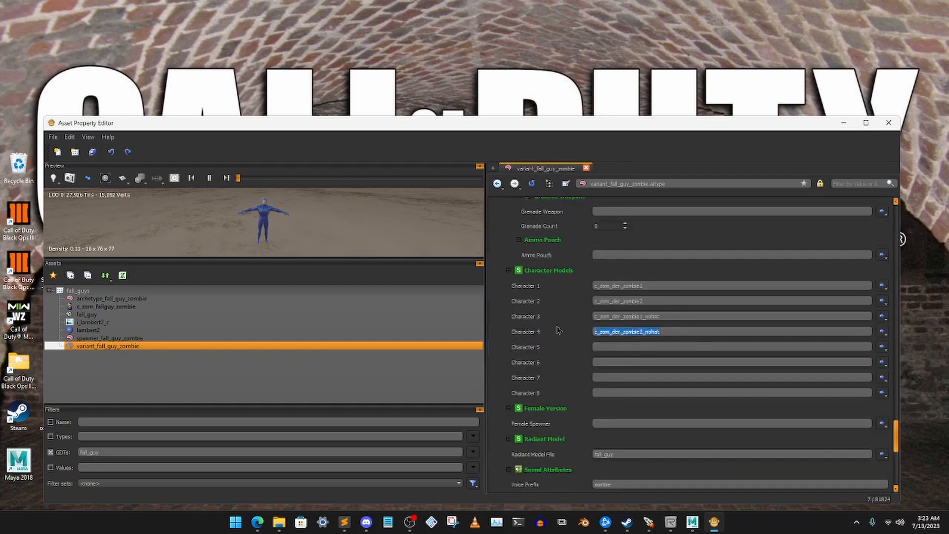
{"action": "key", "text": "Delete"}
{"action": "key", "text": "shift+Tab"}
{"action": "key", "text": "Delete"}
{"action": "double_click", "coordinate": [636, 302]}
{"action": "key", "text": "Delete"}
- Replace the Character 1 entry of variant_fall_guy_zombie with c_zom_fallguy_zombie
{"action": "key", "text": "shift+Tab"}
{"action": "key", "text": "Delete"}
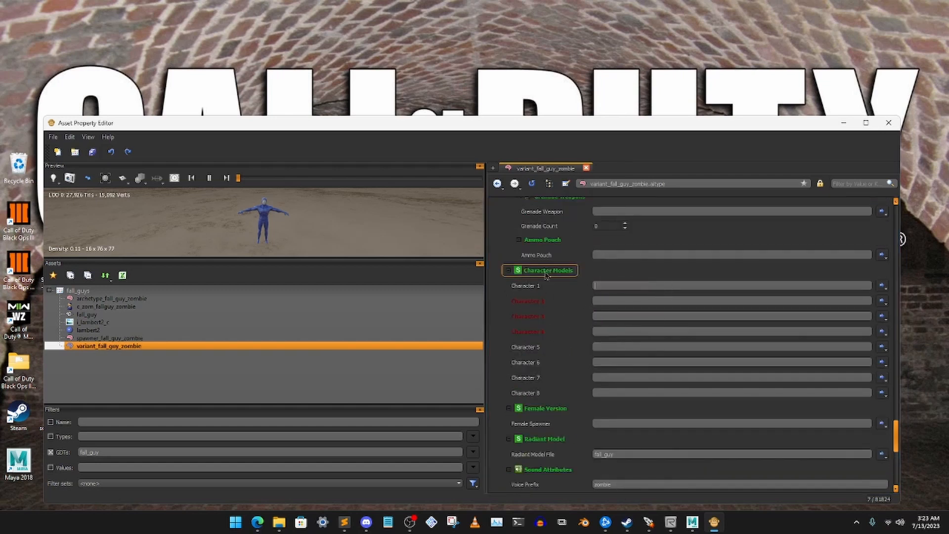
{"action": "type", "text": "fall"}
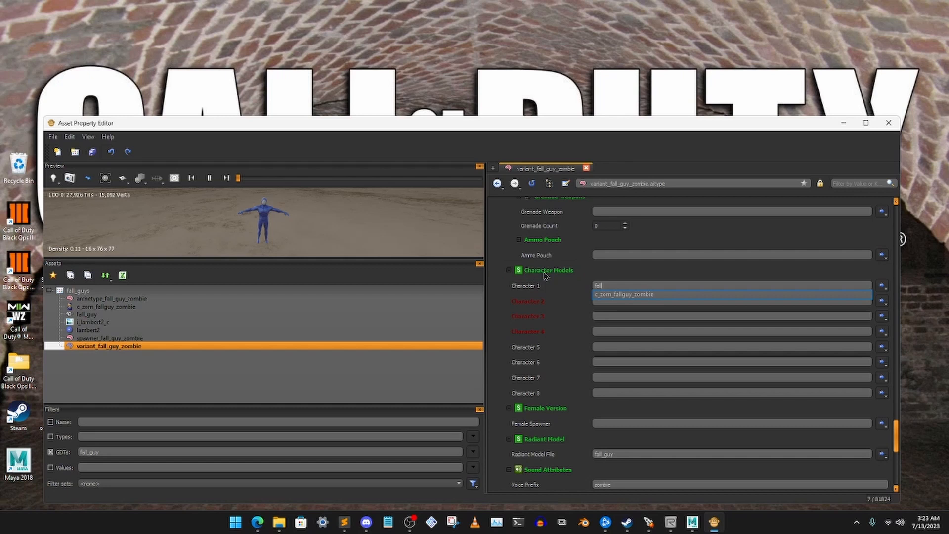
{"action": "left_click", "coordinate": [624, 294]}
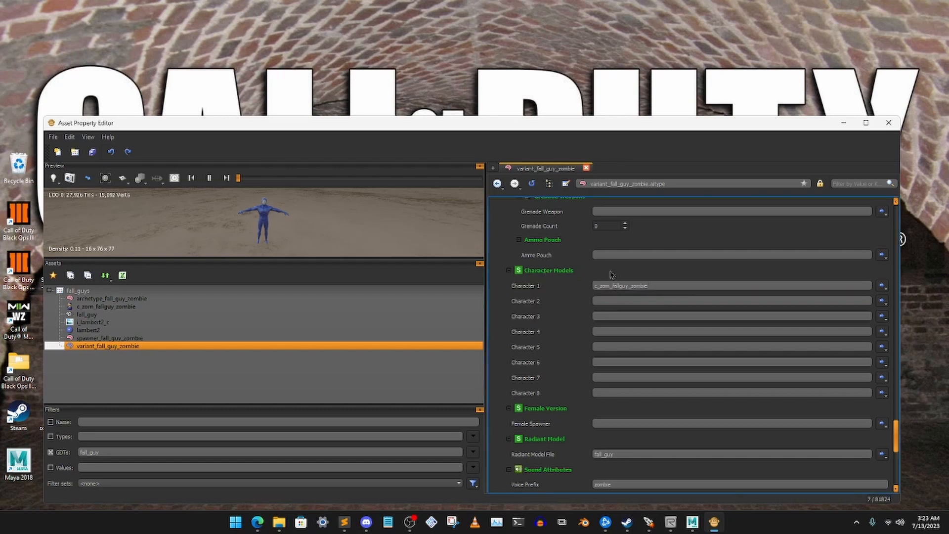
- Review the variant_fall_guy_zombie settings from Character Models back up through Weapons, Tunables and the Traversals attributes
{"action": "scroll", "coordinate": [590, 282], "scroll_direction": "up", "scroll_amount": 3}
{"action": "scroll", "coordinate": [590, 283], "scroll_direction": "up", "scroll_amount": 1}
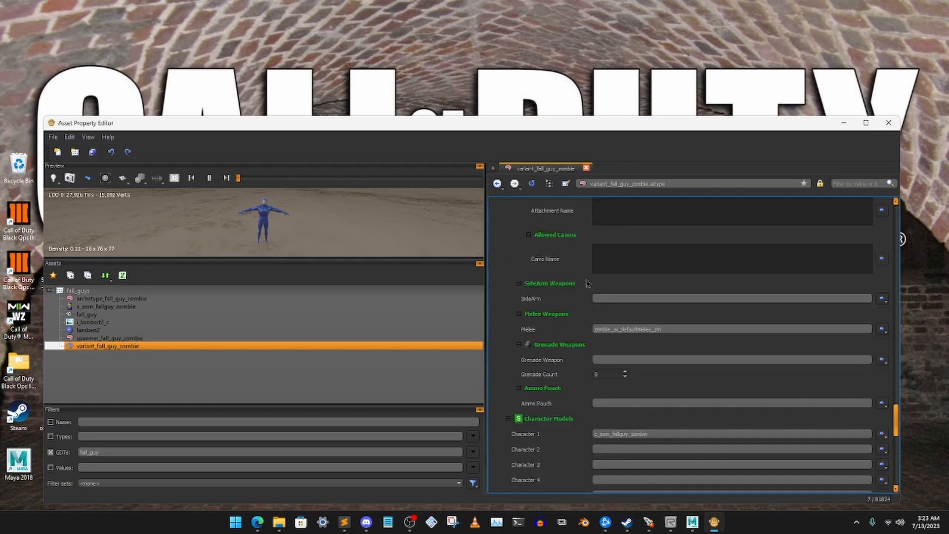
{"action": "scroll", "coordinate": [591, 286], "scroll_direction": "up", "scroll_amount": 6}
{"action": "scroll", "coordinate": [592, 287], "scroll_direction": "up", "scroll_amount": 10}
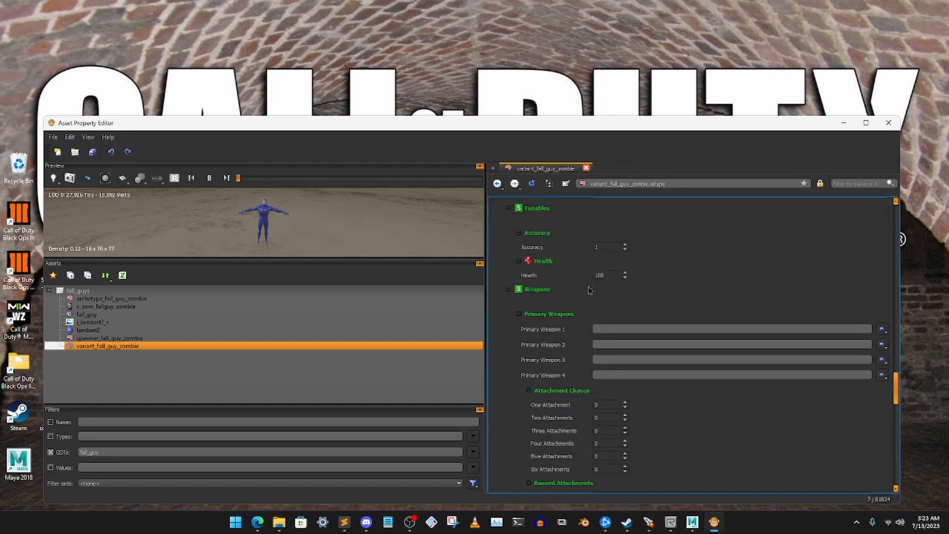
{"action": "scroll", "coordinate": [586, 292], "scroll_direction": "up", "scroll_amount": 10}
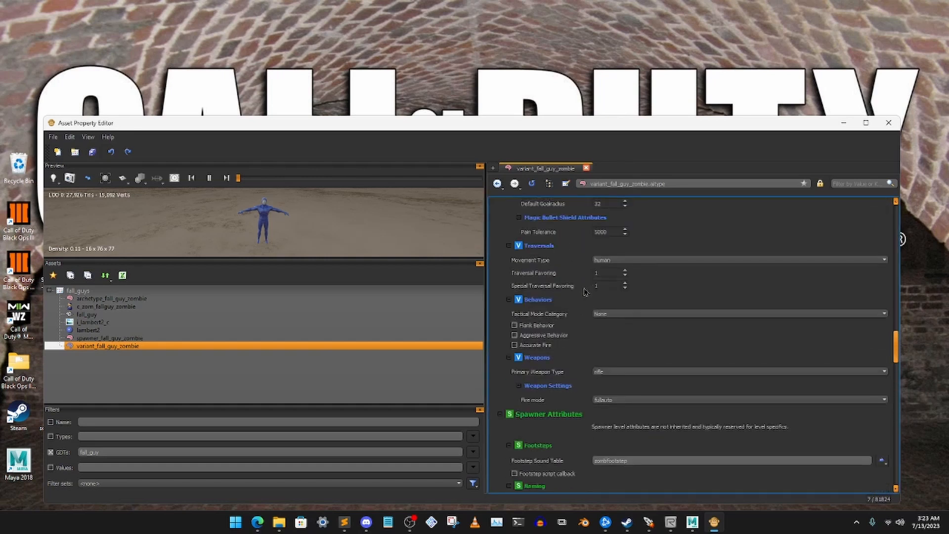
{"action": "scroll", "coordinate": [591, 292], "scroll_direction": "up", "scroll_amount": 10}
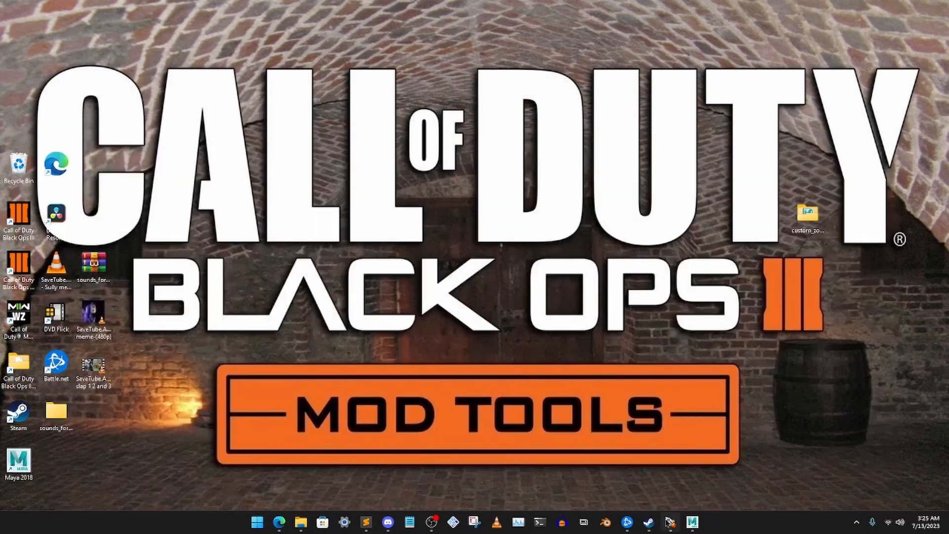
- Switch to the Black Ops III Mod Tools Launcher and open the zm_test_for_lednor map in Radiant
{"action": "left_click", "coordinate": [670, 522]}
{"action": "left_click", "coordinate": [406, 191]}
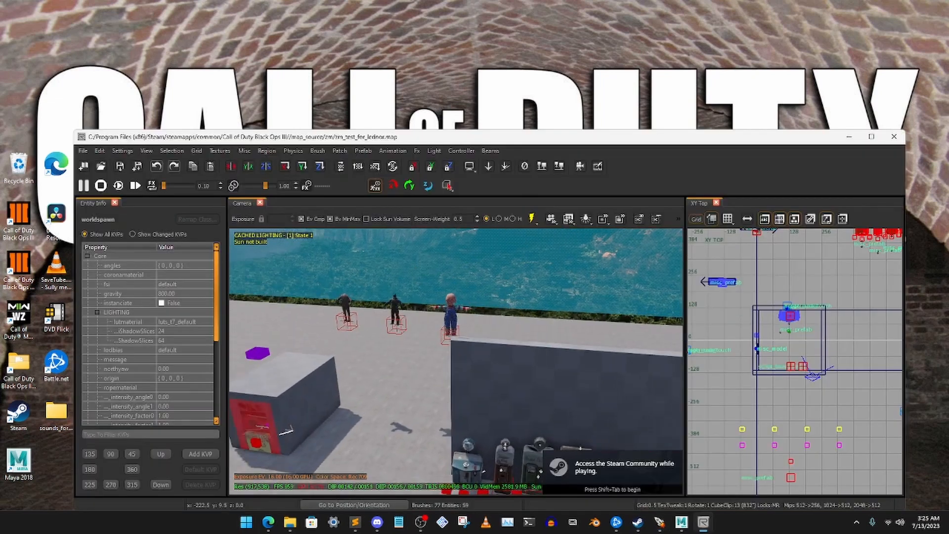
{"action": "mouse_move", "coordinate": [436, 357]}
{"action": "right_mouse_down"}
{"action": "mouse_move", "coordinate": [482, 352]}
{"action": "mouse_move", "coordinate": [445, 341]}
{"action": "mouse_move", "coordinate": [436, 357]}
{"action": "right_mouse_up"}
{"action": "left_click", "coordinate": [436, 358]}
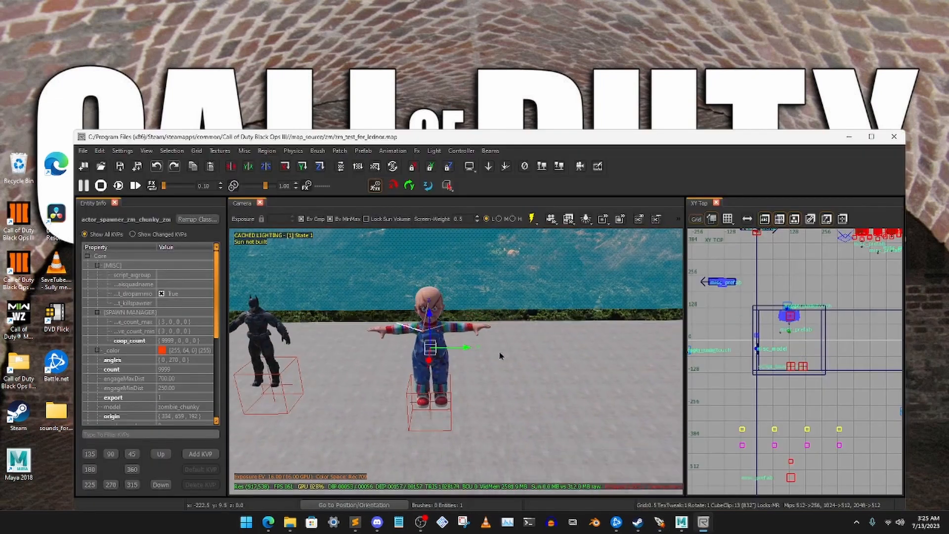
- Duplicate the zm_chunky zombie spawner beside the original and remap the copy's class to actor_spawner_fall_guy_zombie
{"action": "key", "text": "space"}
{"action": "left_click_drag", "start_coordinate": [469, 348], "coordinate": [628, 347]}
{"action": "left_click", "coordinate": [197, 219]}
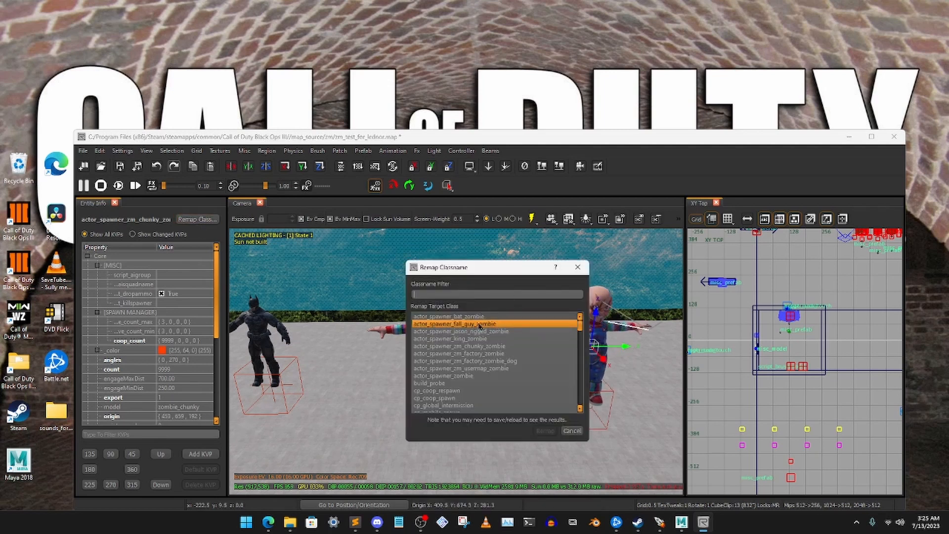
{"action": "left_click", "coordinate": [457, 325]}
{"action": "left_click", "coordinate": [545, 430]}
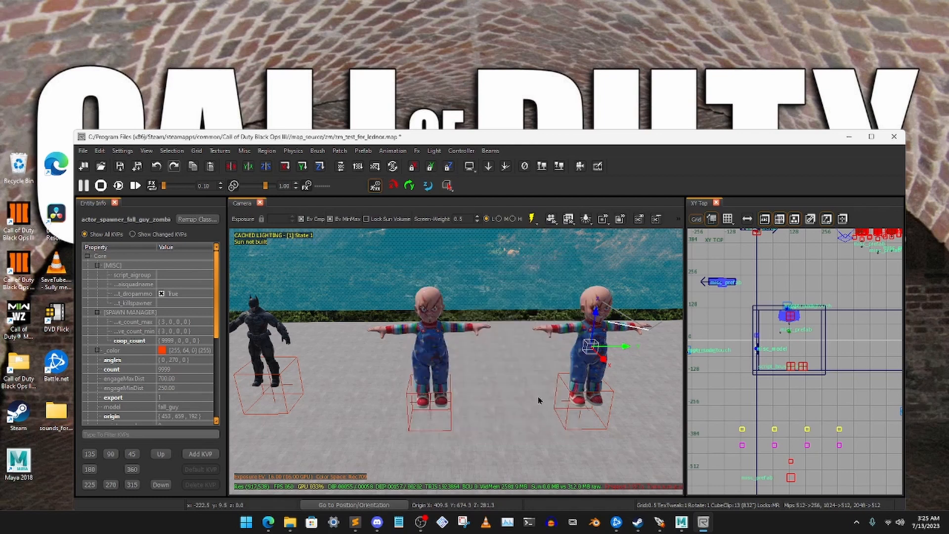
- Delete the remapped fall guy spawner and undo the deletion to refresh its displayed model, and clear the selection
{"action": "right_click_drag", "start_coordinate": [455, 362], "coordinate": [401, 360]}
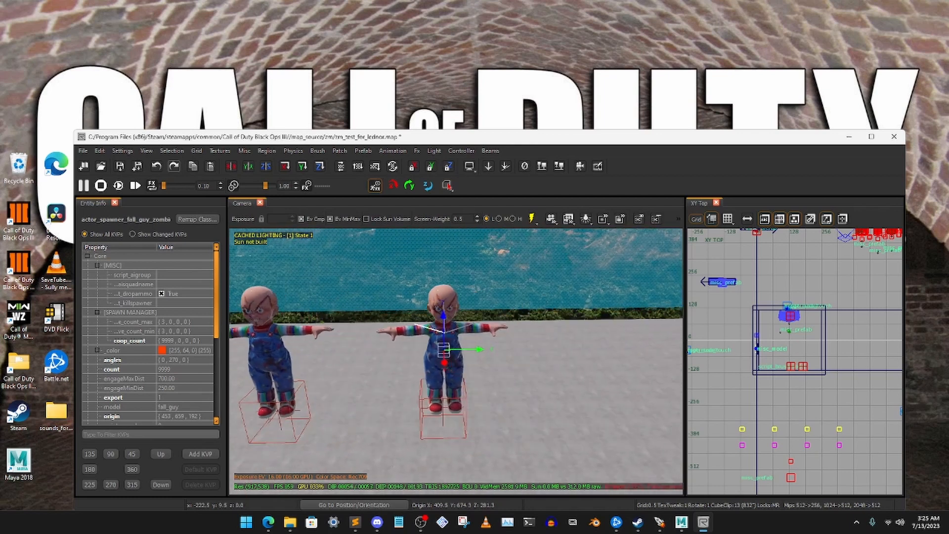
{"action": "key", "text": "Delete"}
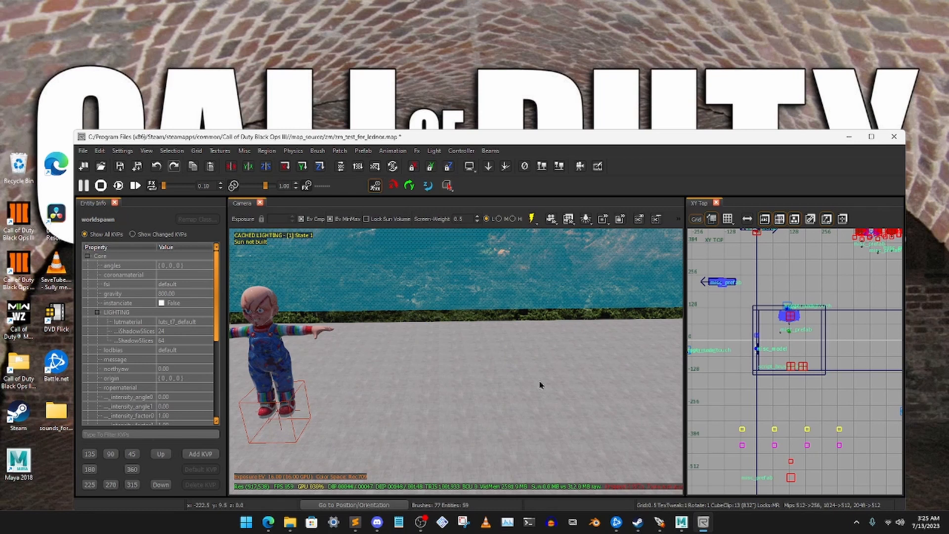
{"action": "key", "text": "ctrl+z"}
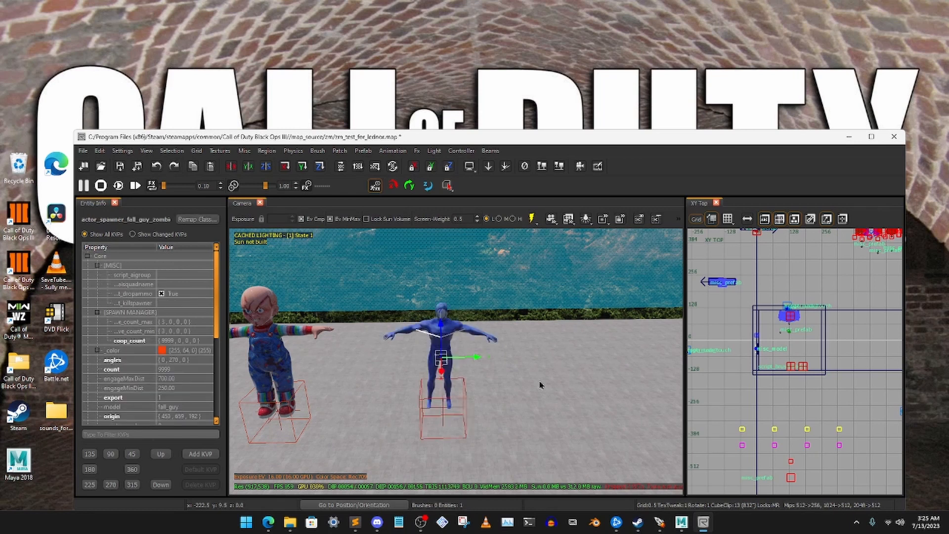
{"action": "right_click_drag", "start_coordinate": [539, 385], "coordinate": [548, 382]}
{"action": "key", "text": "Escape"}
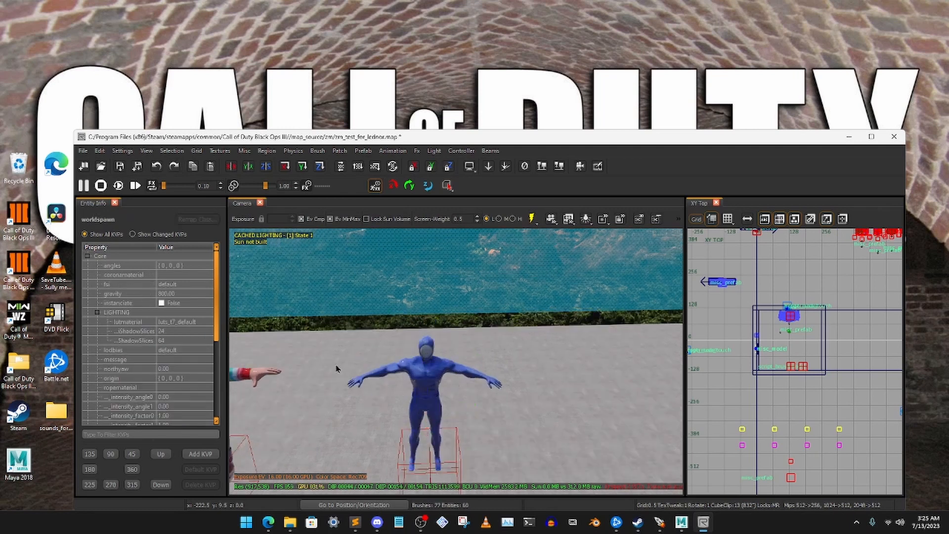
- Hide the entity info and switch the camera view to runtime lighting
{"action": "key", "text": "n"}
{"action": "right_click_drag", "start_coordinate": [341, 378], "coordinate": [343, 388]}
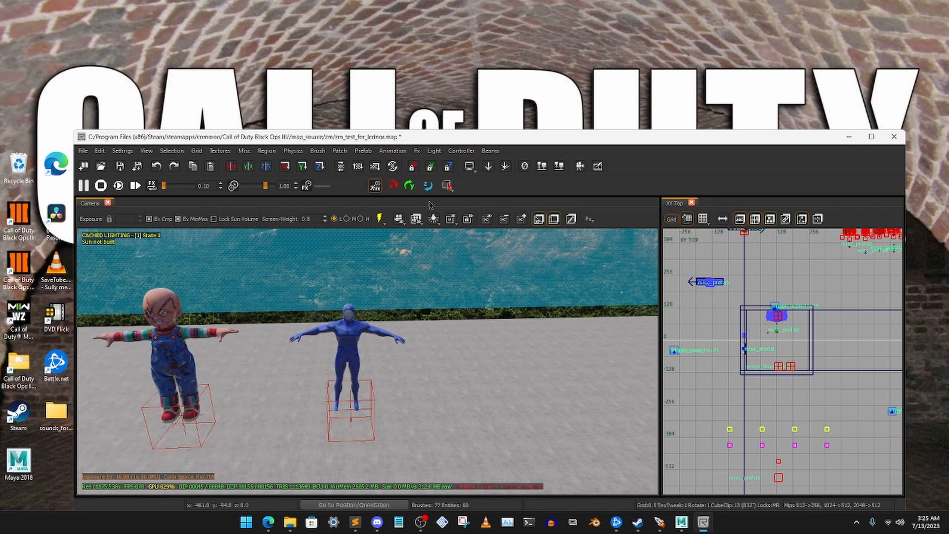
{"action": "left_click", "coordinate": [379, 219]}
{"action": "right_click_drag", "start_coordinate": [399, 327], "coordinate": [346, 341]}
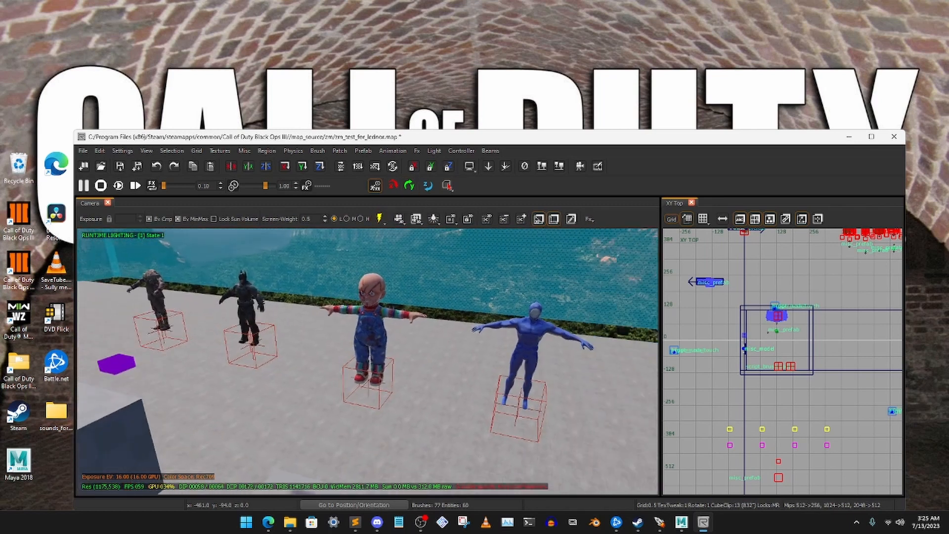
- Delete the chunky doll and Batman zombie spawners from the row on the platform
{"action": "left_click", "coordinate": [370, 327], "text": "shift"}
{"action": "left_click", "coordinate": [247, 306], "text": "shift"}
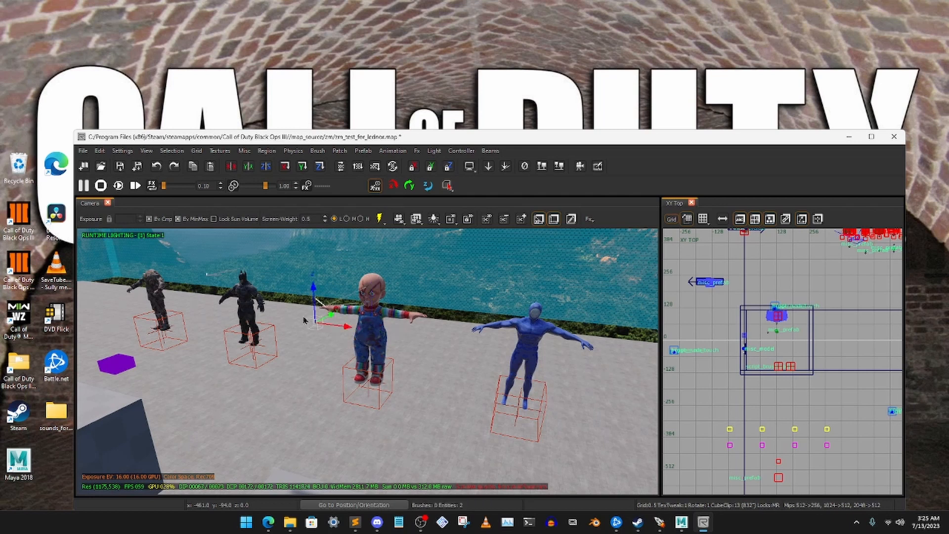
{"action": "key", "text": "Delete"}
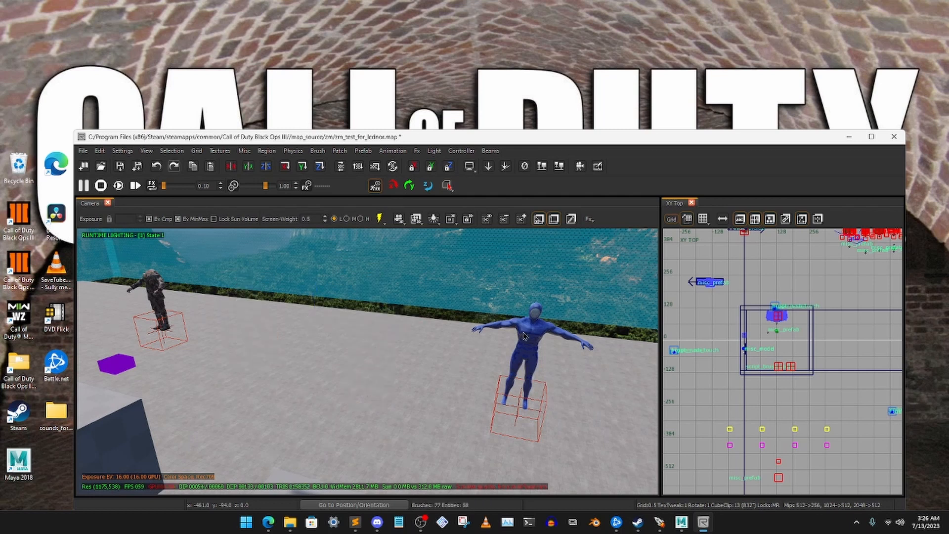
- Move the fall guy spawner along the row, close to the remaining factory zombie spawner, and deselect it
{"action": "left_click", "coordinate": [529, 339], "text": "shift"}
{"action": "left_click_drag", "start_coordinate": [567, 363], "coordinate": [164, 287]}
{"action": "key", "text": "Escape"}
{"action": "right_click_drag", "start_coordinate": [260, 327], "coordinate": [261, 326]}
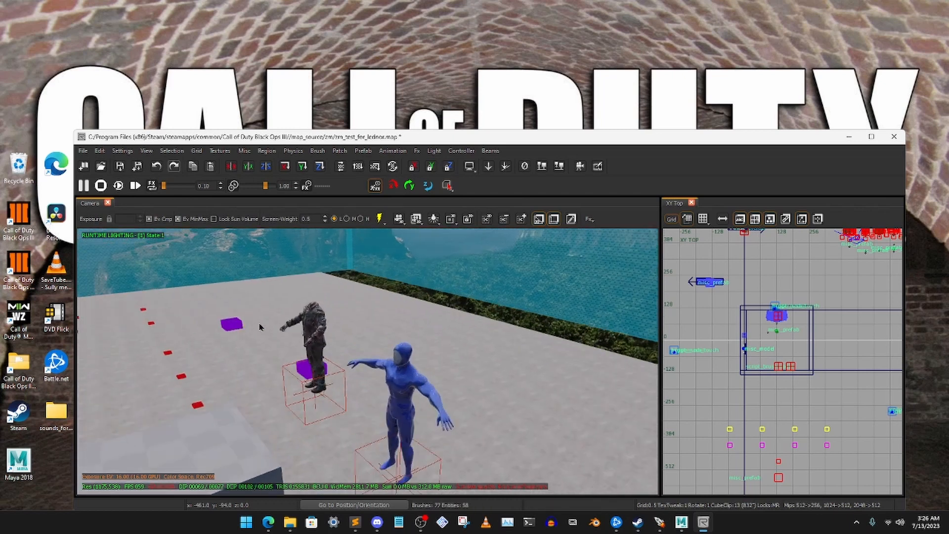
- Check the factory zombie spawner's properties, delete it so only the fall guy spawner remains, and save the map
{"action": "left_click", "coordinate": [310, 330], "text": "shift"}
{"action": "key", "text": "n"}
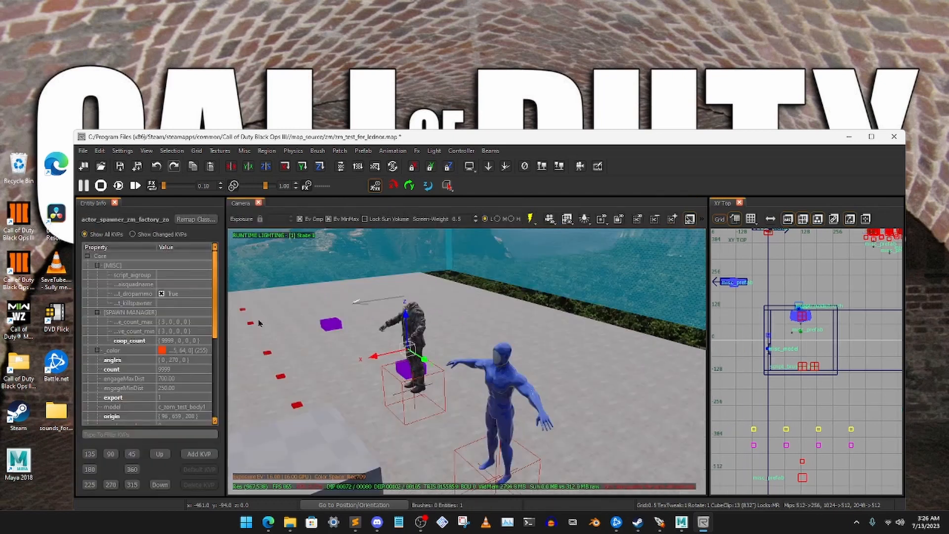
{"action": "key", "text": "n"}
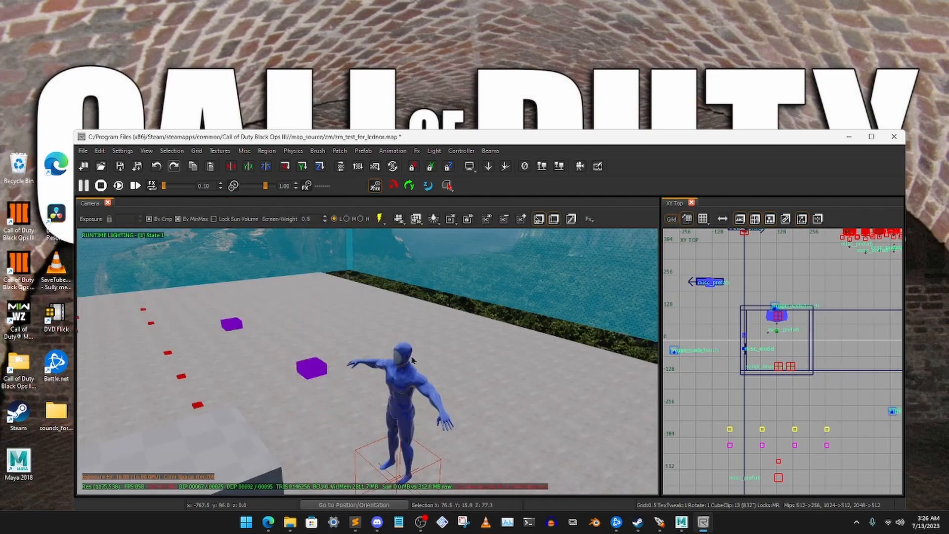
{"action": "right_click_drag", "start_coordinate": [405, 392], "coordinate": [413, 358]}
{"action": "key", "text": "ctrl+s"}
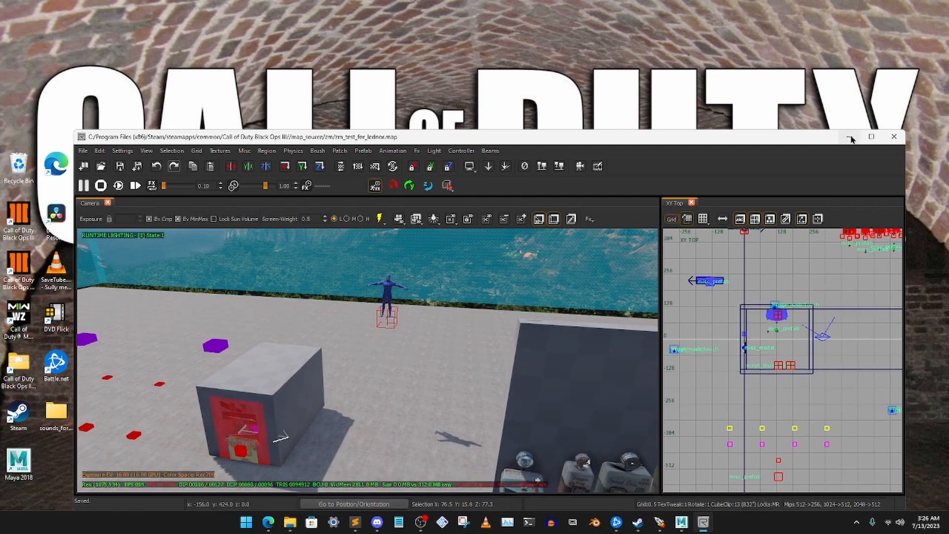
- Return to the launcher and build zm_test_for_lednor with Compile Full, Light Medium and Link enabled and Run disabled
{"action": "left_click", "coordinate": [849, 136]}
{"action": "left_click", "coordinate": [660, 522]}
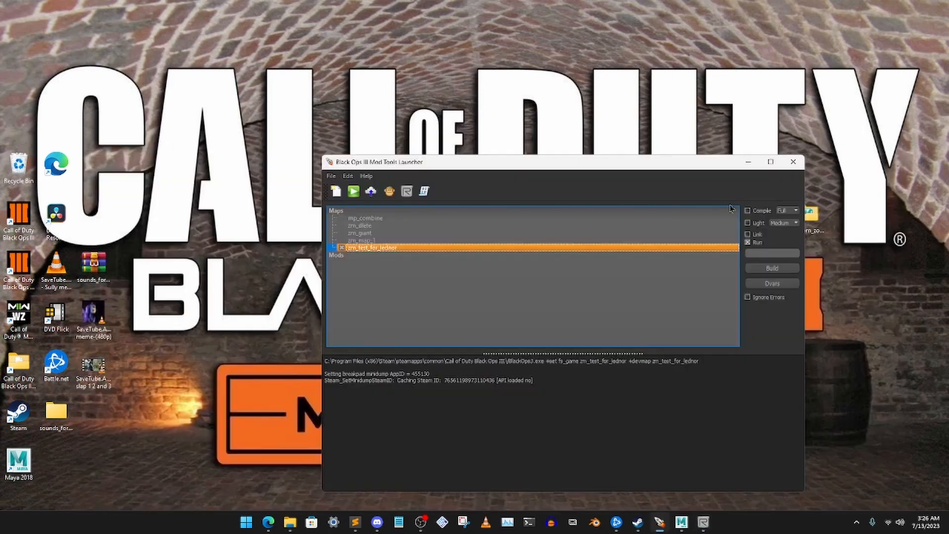
{"action": "left_click", "coordinate": [747, 242]}
{"action": "left_click", "coordinate": [772, 268]}
{"action": "left_click_drag", "start_coordinate": [677, 162], "coordinate": [640, 163]}
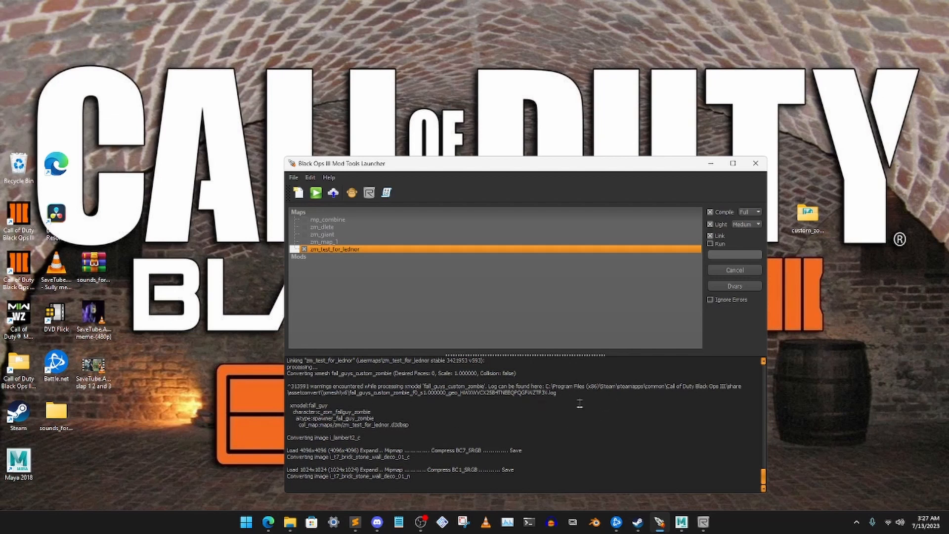
- Check the build log for the fall guy assets, turn off Compile and run the map in game
{"action": "scroll", "coordinate": [375, 438], "scroll_direction": "up", "scroll_amount": 8}
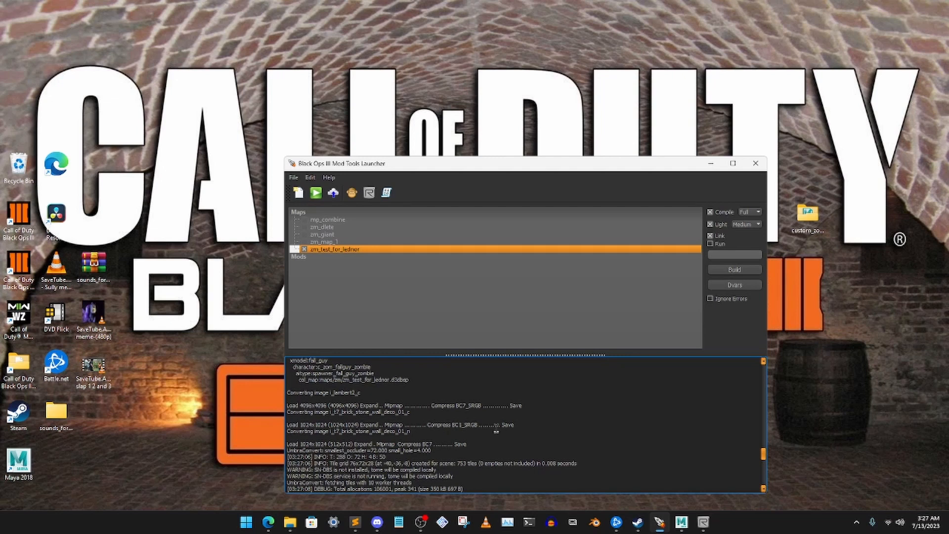
{"action": "scroll", "coordinate": [425, 425], "scroll_direction": "down", "scroll_amount": 8}
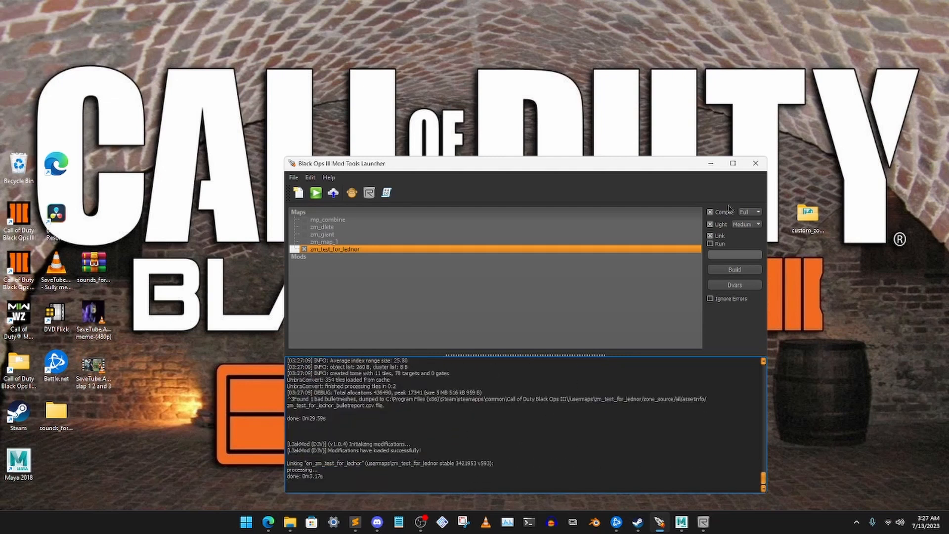
{"action": "left_click", "coordinate": [724, 212]}
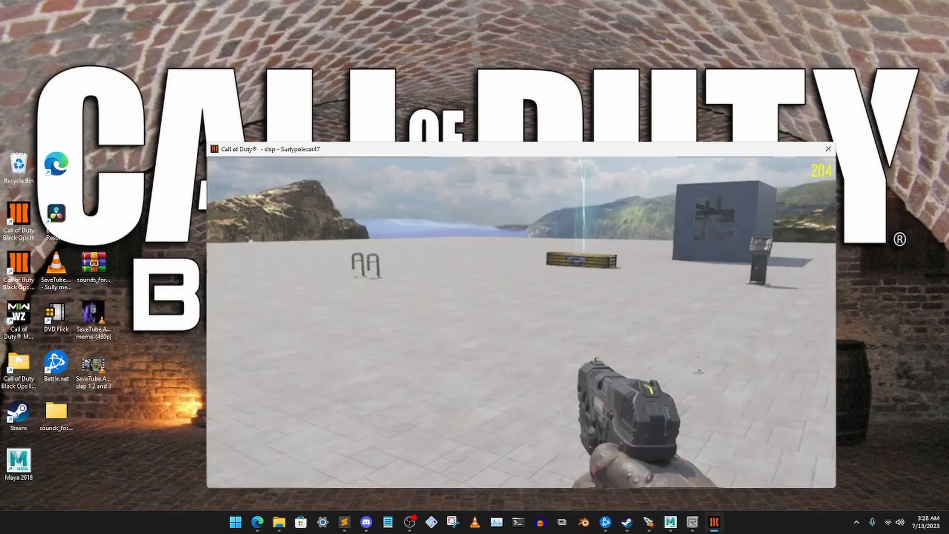
- Test the map in game by walking around and shooting the fall guy zombies, and pause the game
{"action": "key", "text": "w"}
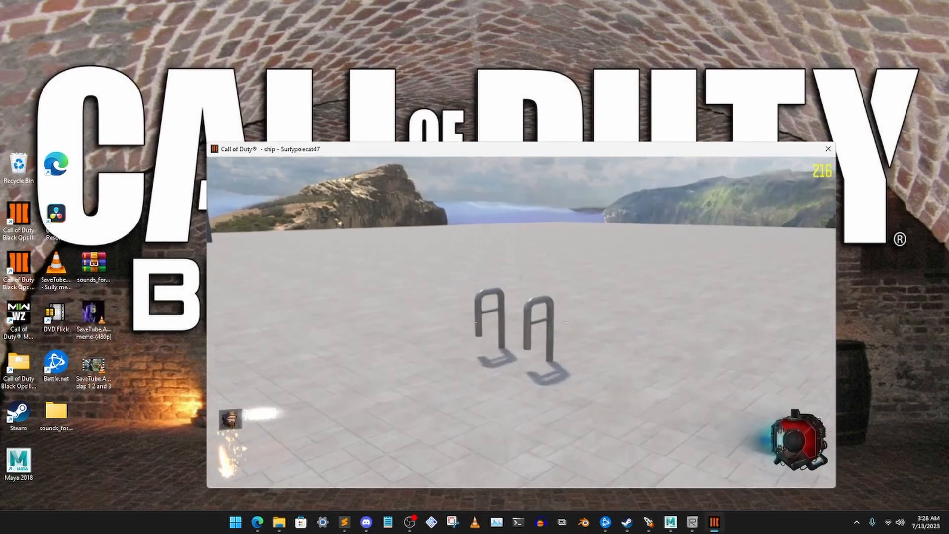
{"action": "key", "text": "1"}
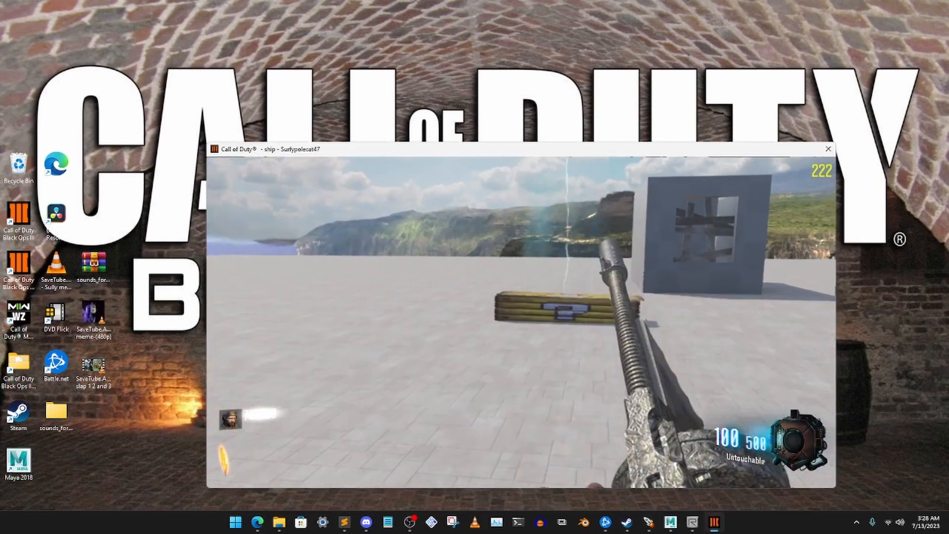
{"action": "key", "text": "w"}
{"action": "key", "text": "a"}
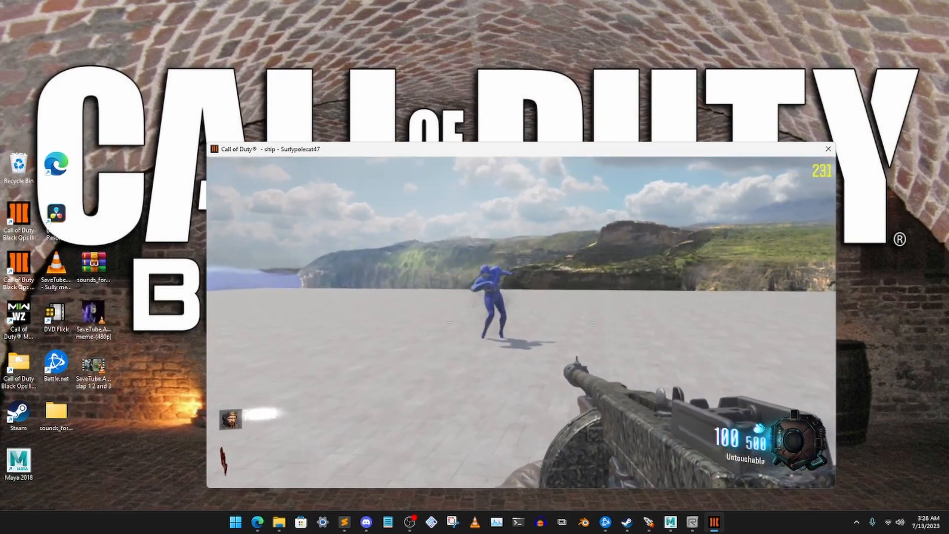
{"action": "left_click", "coordinate": [521, 322]}
{"action": "left_click", "coordinate": [521, 321]}
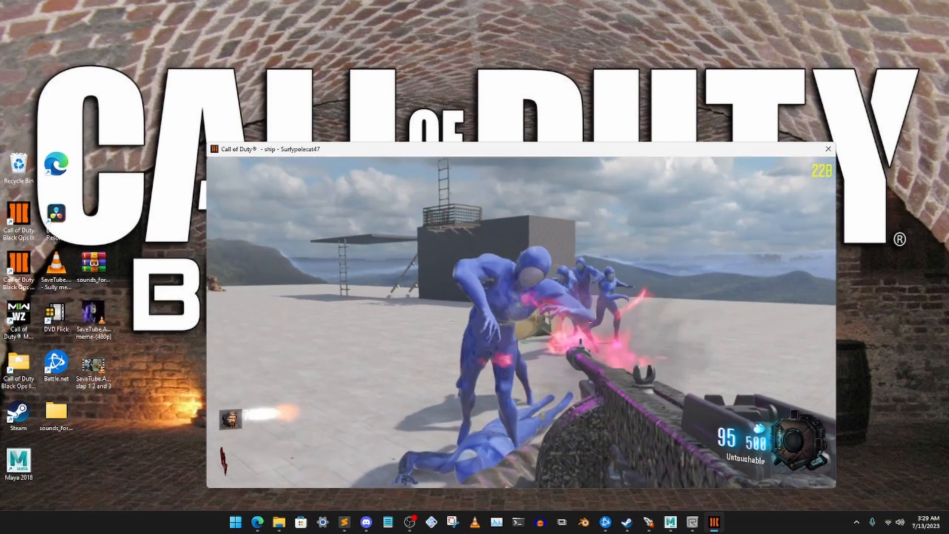
{"action": "left_click", "coordinate": [521, 321]}
{"action": "left_click", "coordinate": [520, 321]}
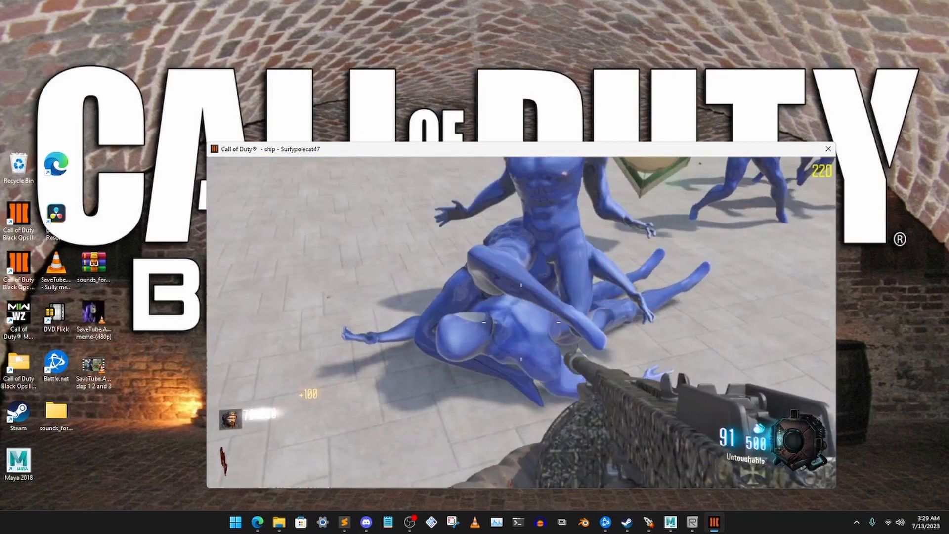
{"action": "key", "text": "a"}
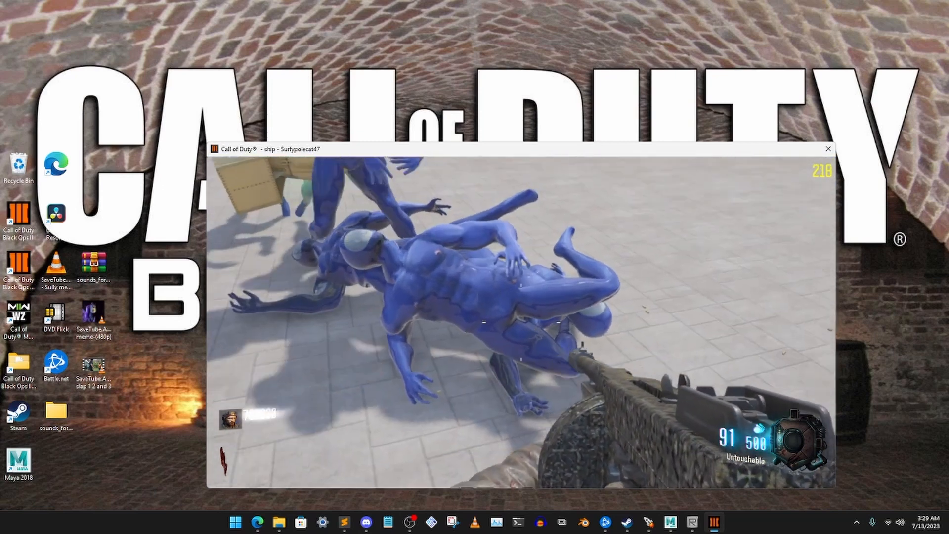
{"action": "left_click", "coordinate": [521, 321]}
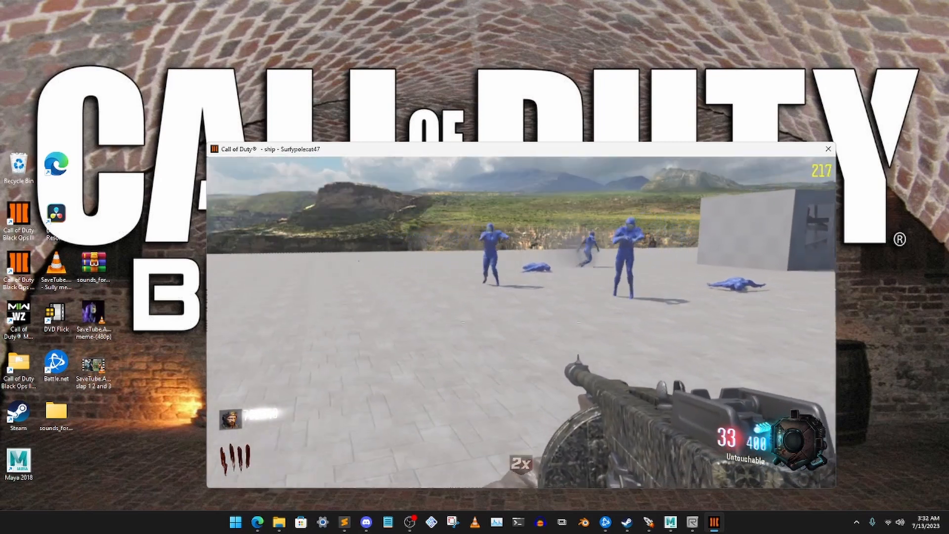
{"action": "key", "text": "Escape"}
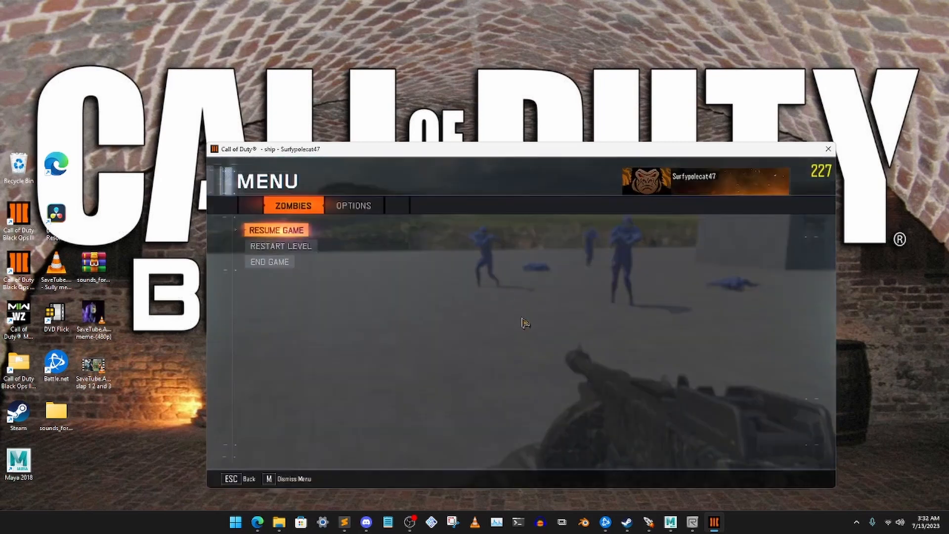